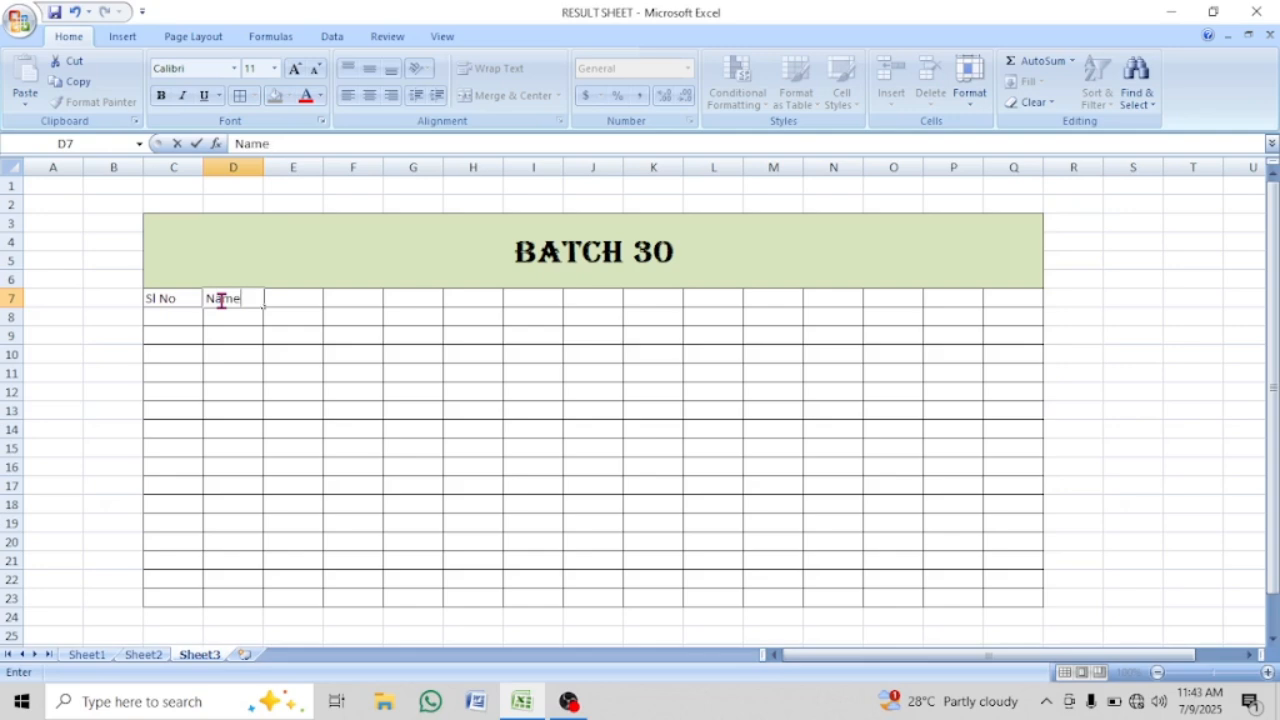
Commit the Name heading and enter the heading ID No in cell E7
key("Tab")
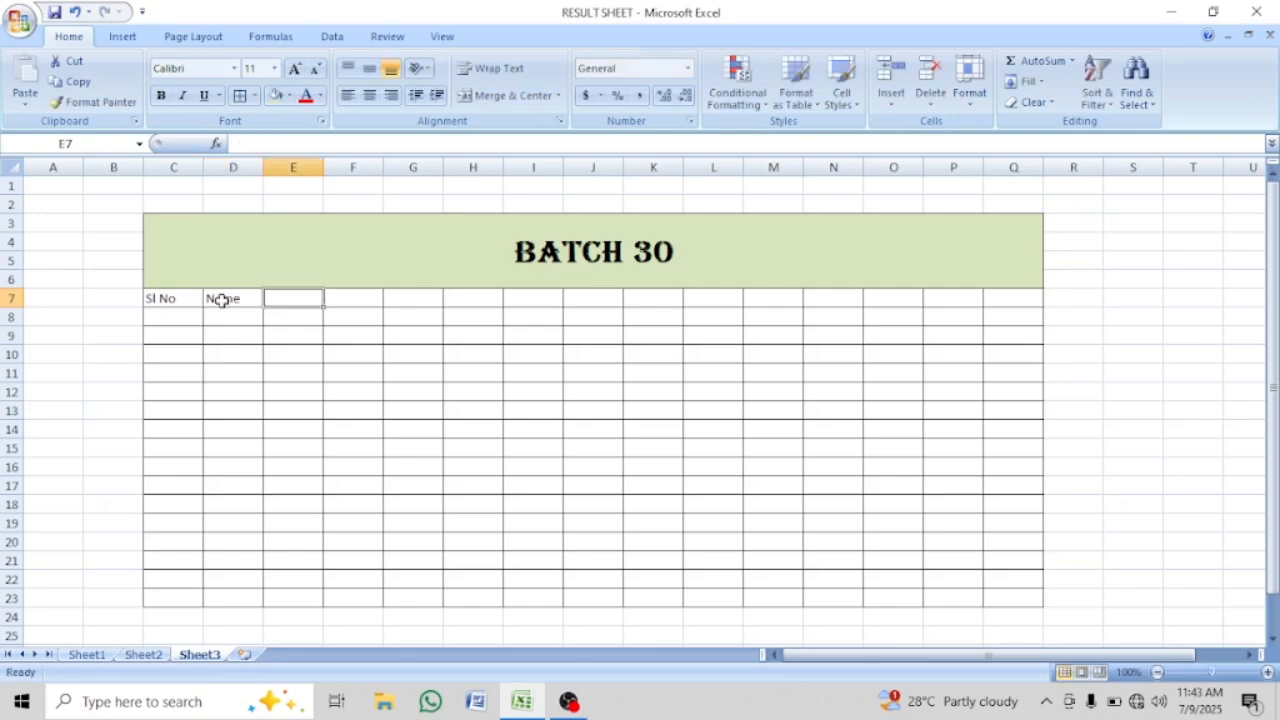
type("ID No")
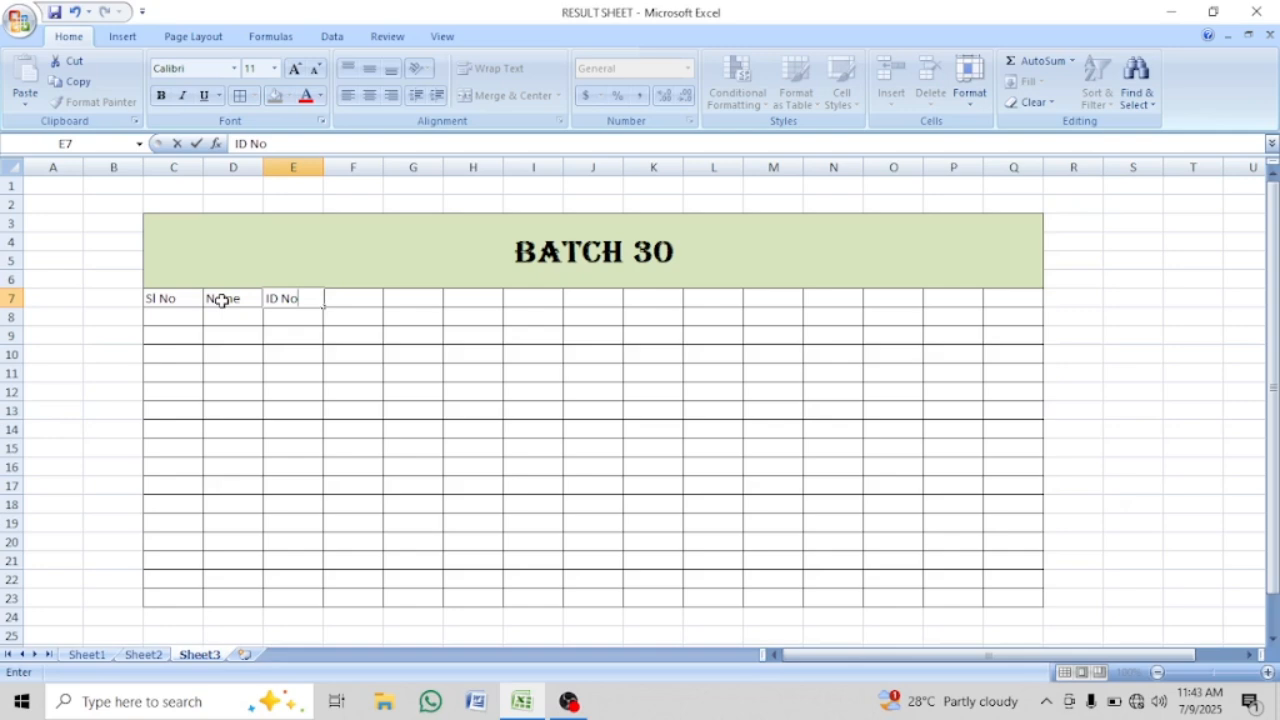
key("Tab")
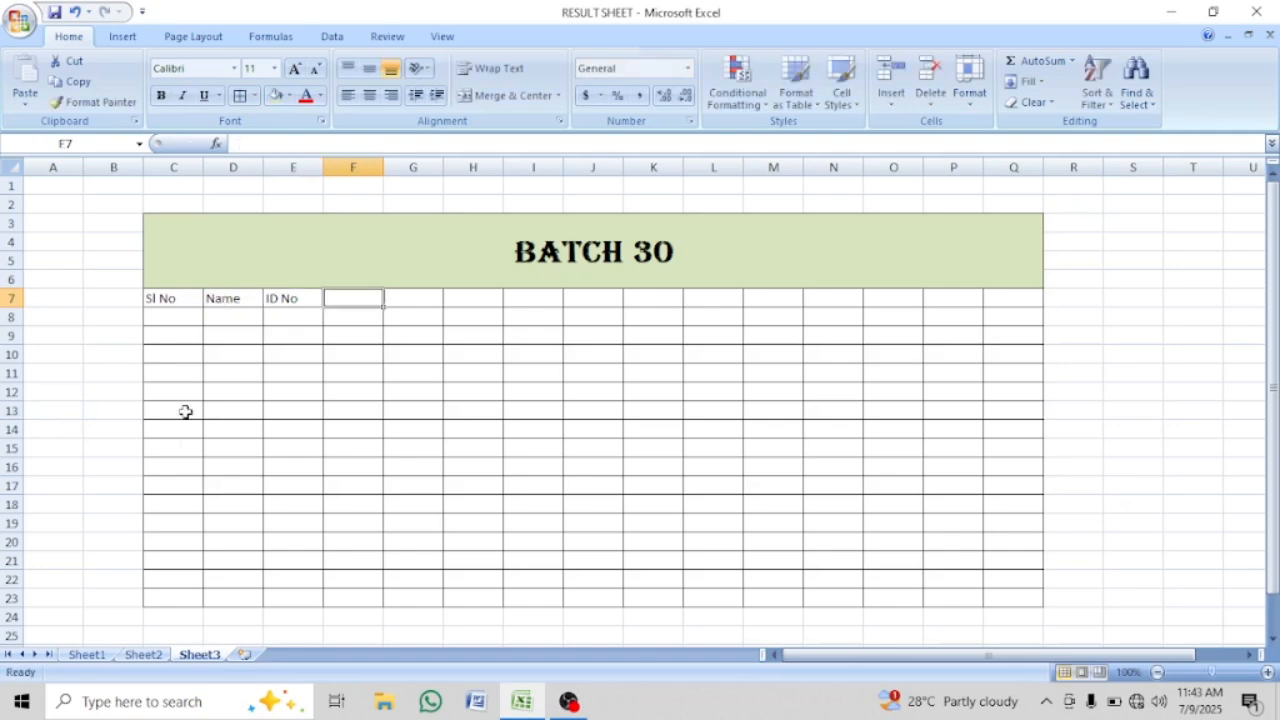
Try to transfer the subject headings Bangla through Sociology from Sheet1 into row 7 of Sheet3
left_click(98, 656)
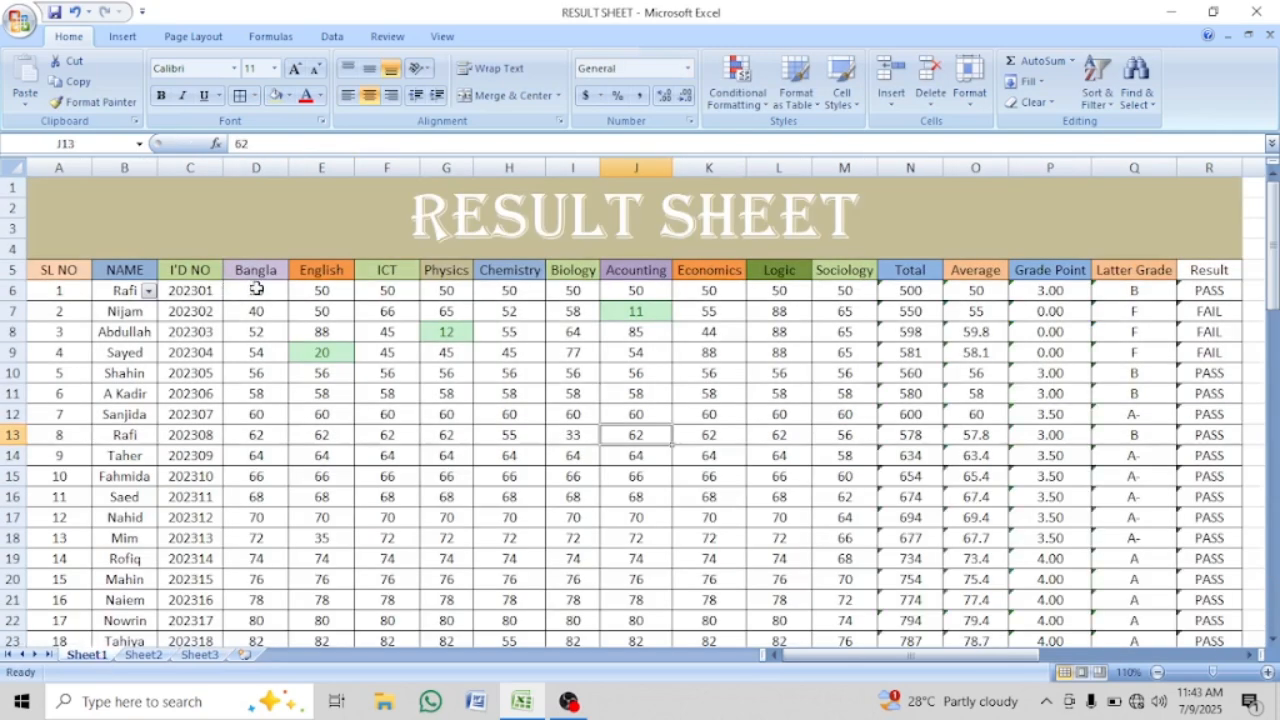
left_click_drag(252, 290, 831, 296)
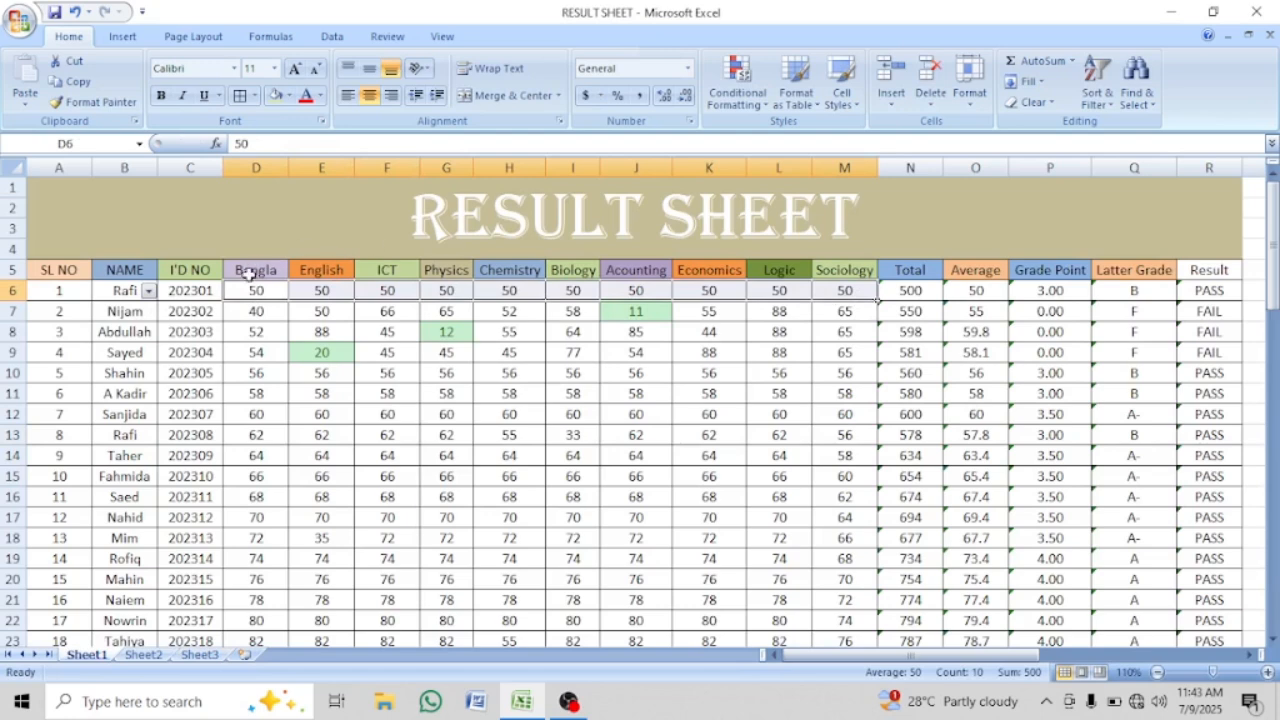
left_click_drag(251, 271, 831, 280)
key("ctrl+c")
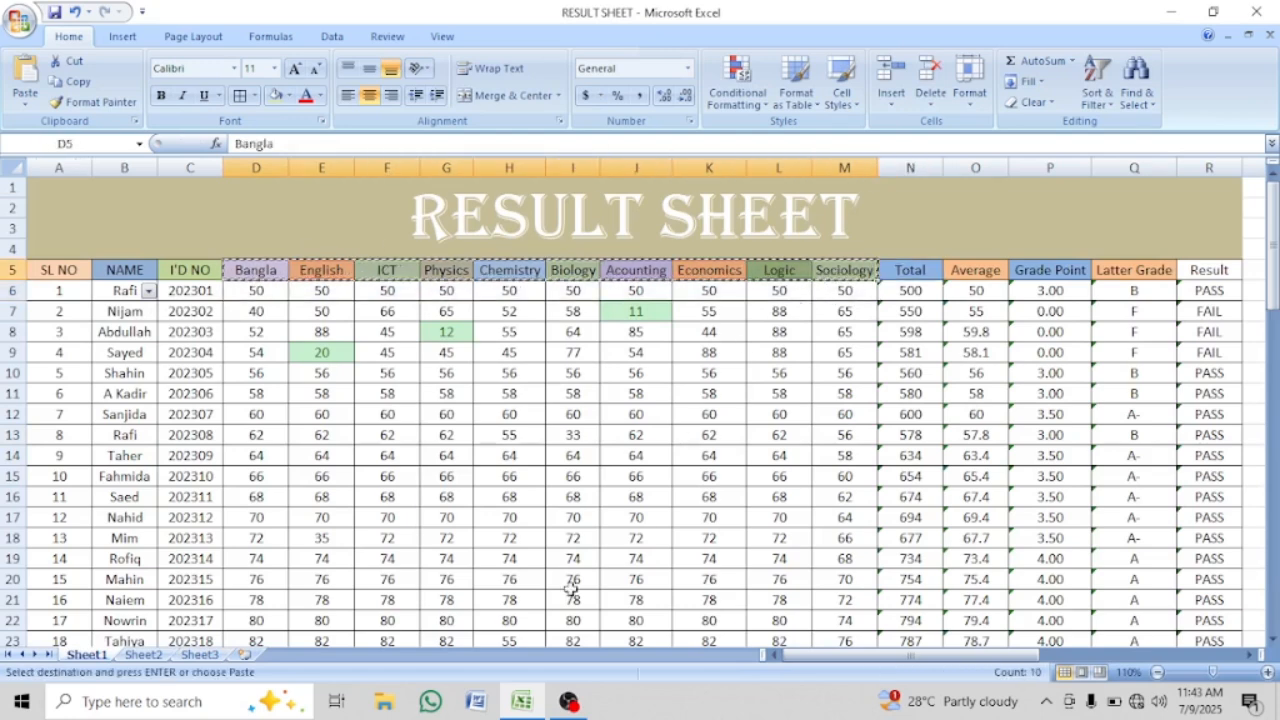
left_click(203, 655)
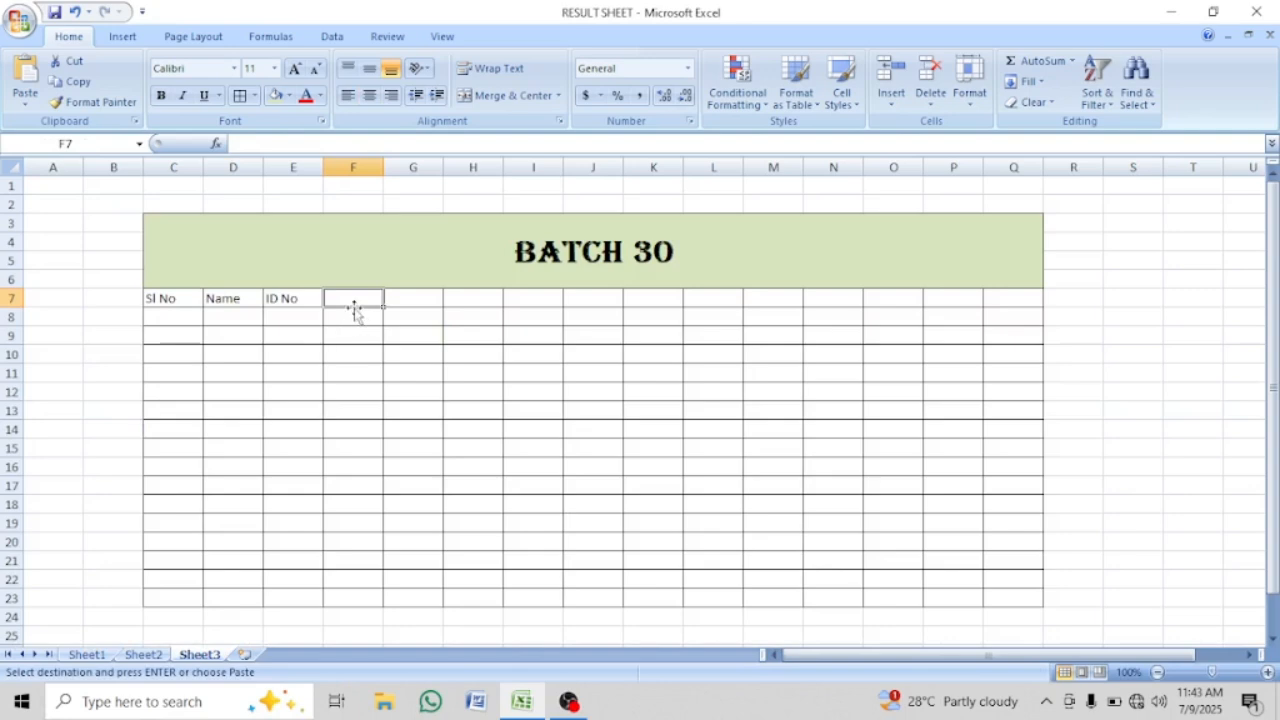
left_click_drag(352, 307, 861, 271)
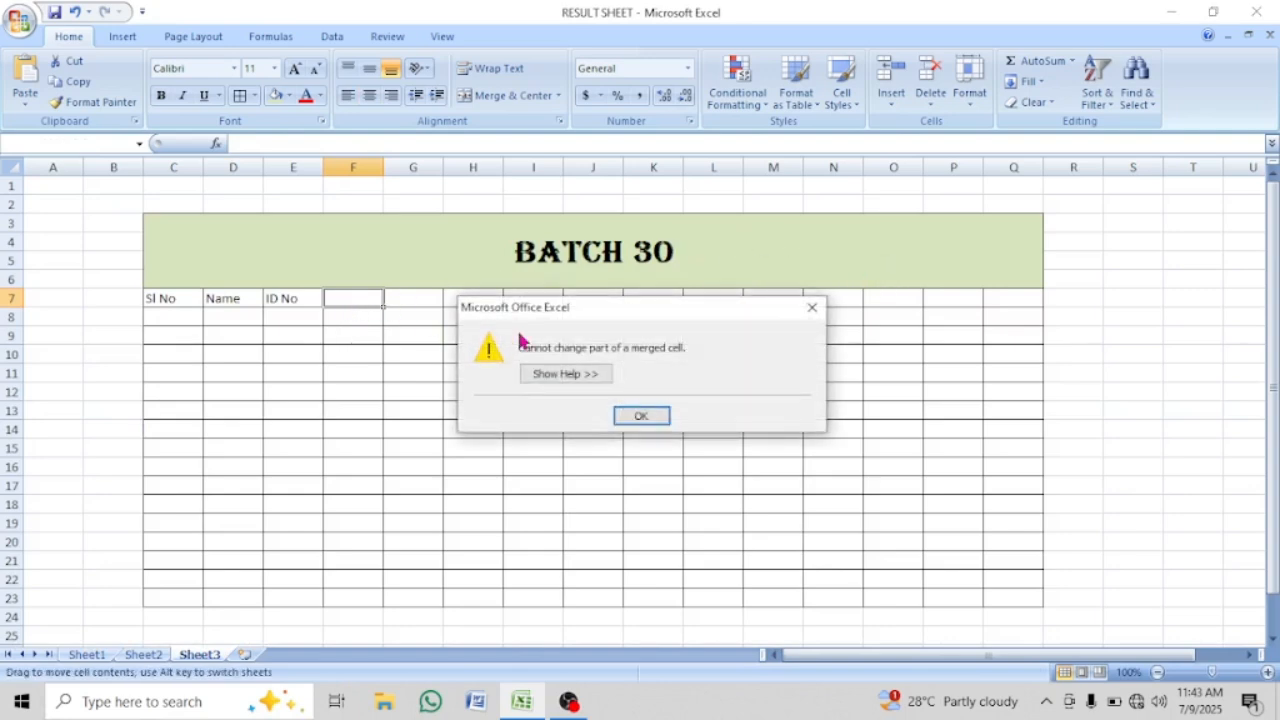
left_click(648, 420)
Copy the subject headings Bangla through Sociology from Sheet1 and paste them into F7:O7 of Sheet3
left_click_drag(351, 296, 949, 305)
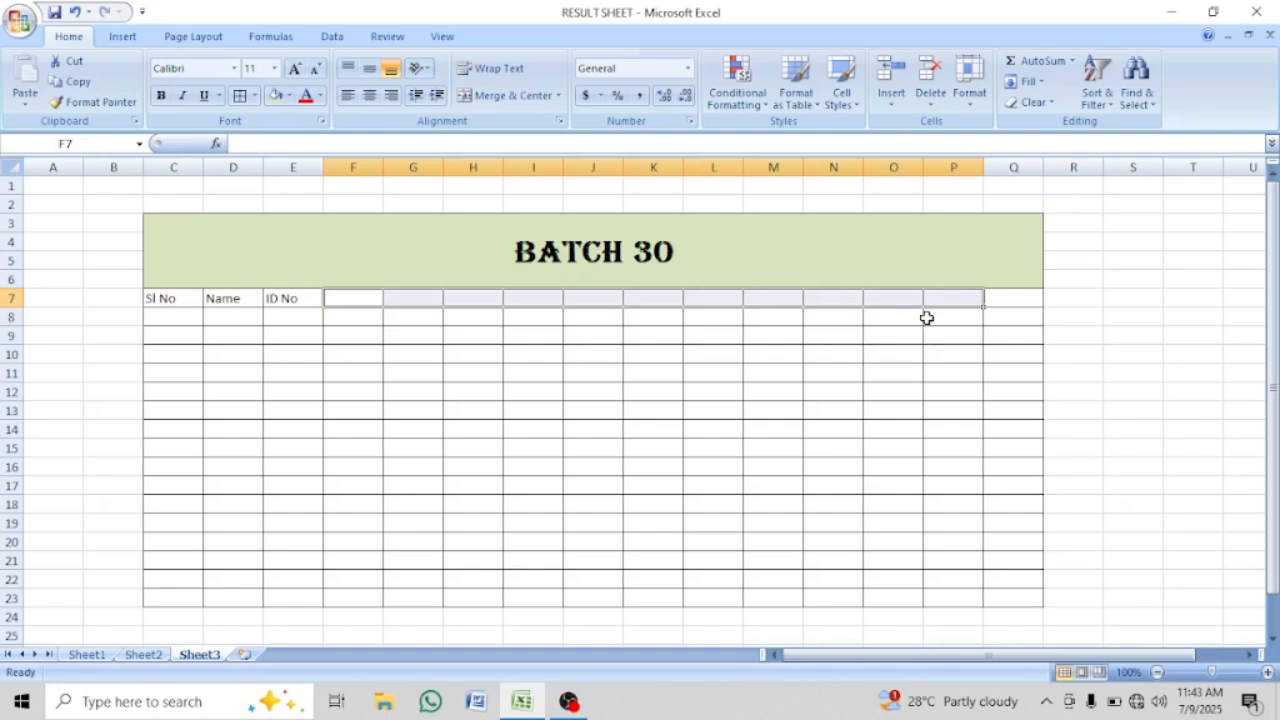
left_click_drag(350, 298, 880, 303)
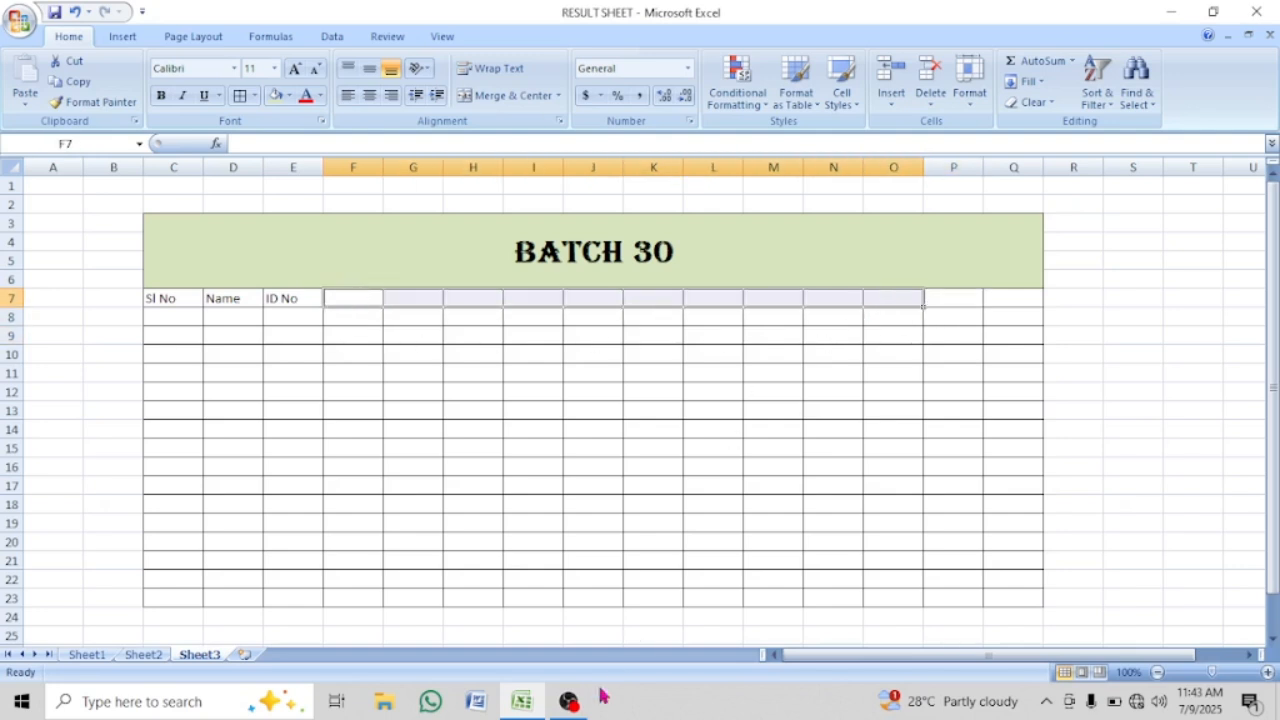
left_click(529, 701)
left_click(526, 700)
left_click(86, 654)
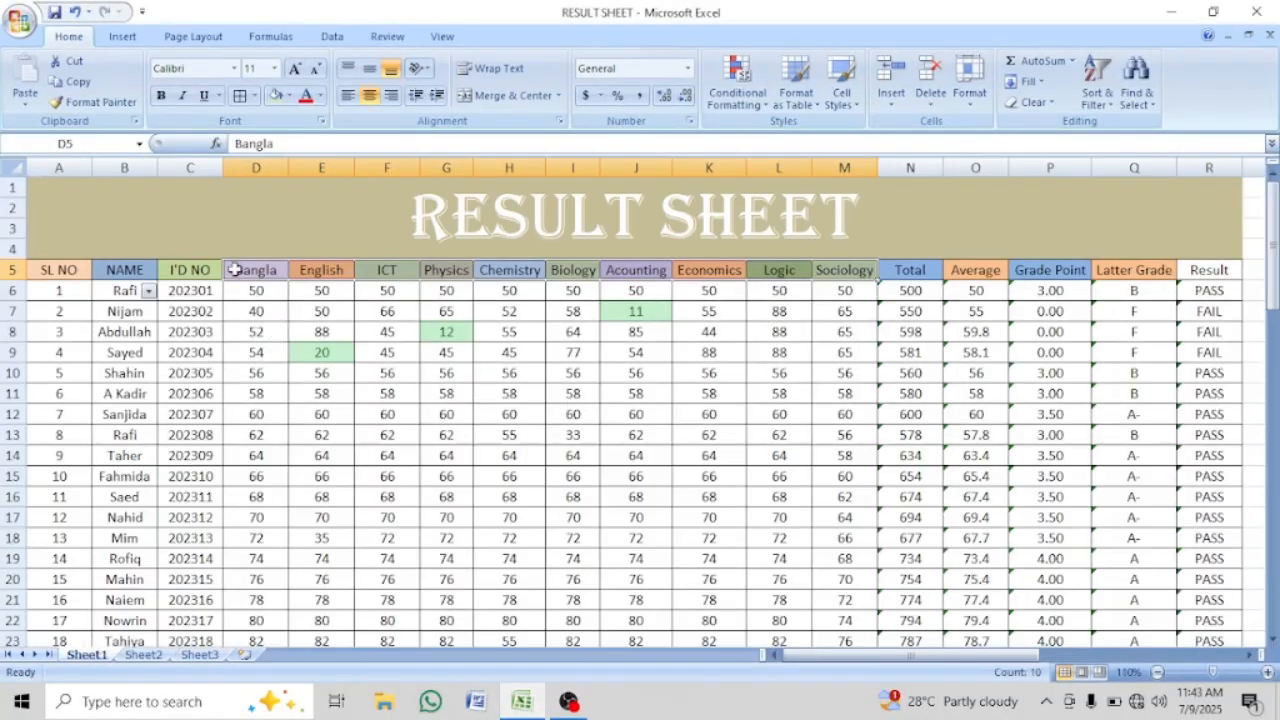
left_click_drag(233, 270, 829, 266)
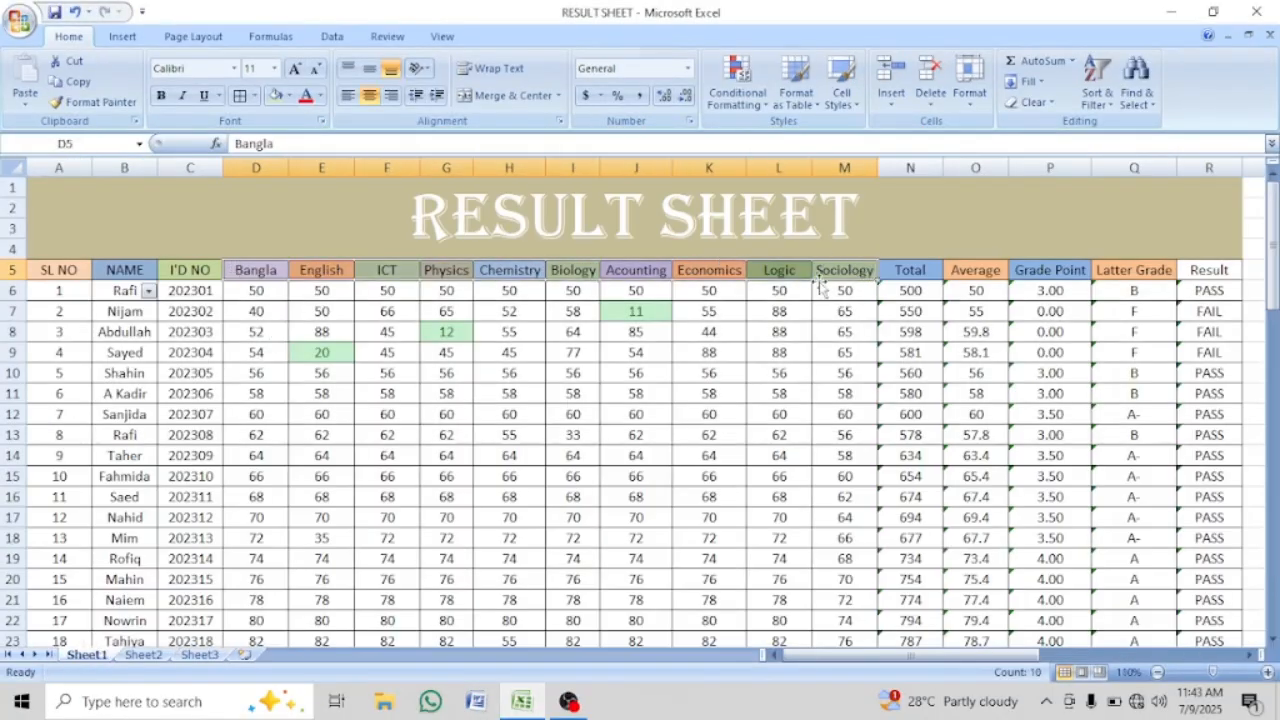
right_click(768, 270)
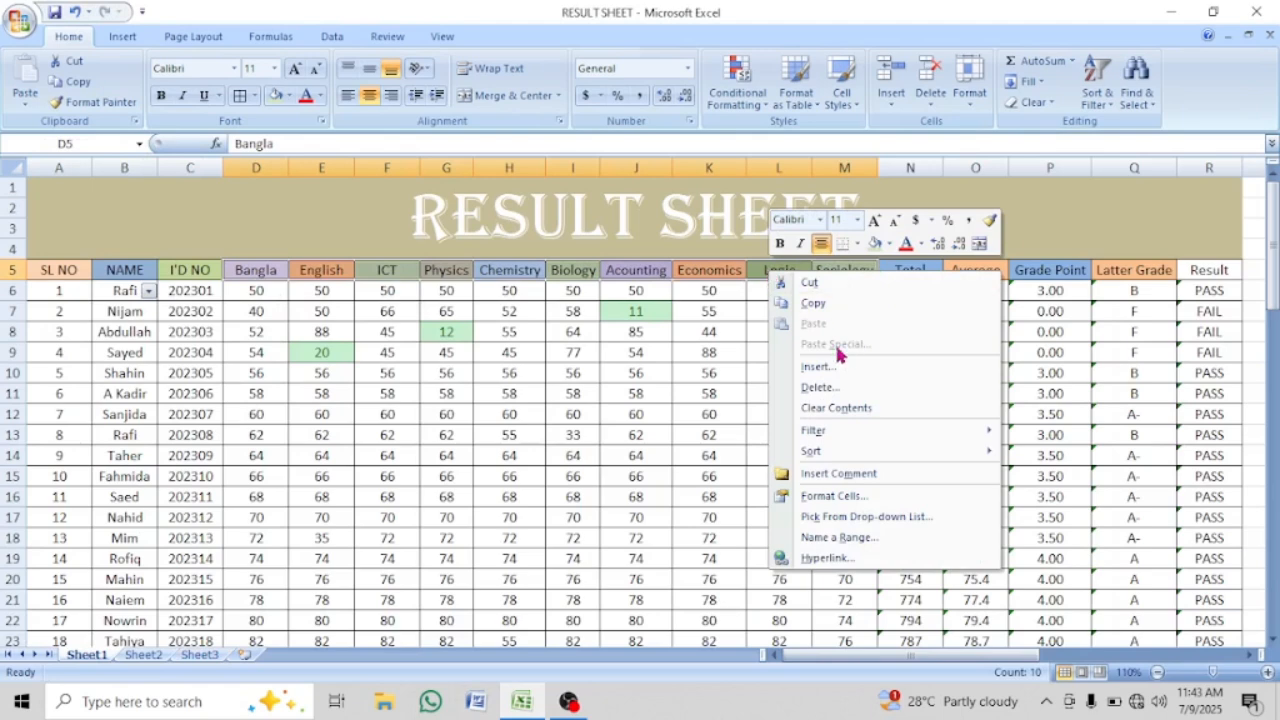
left_click(820, 302)
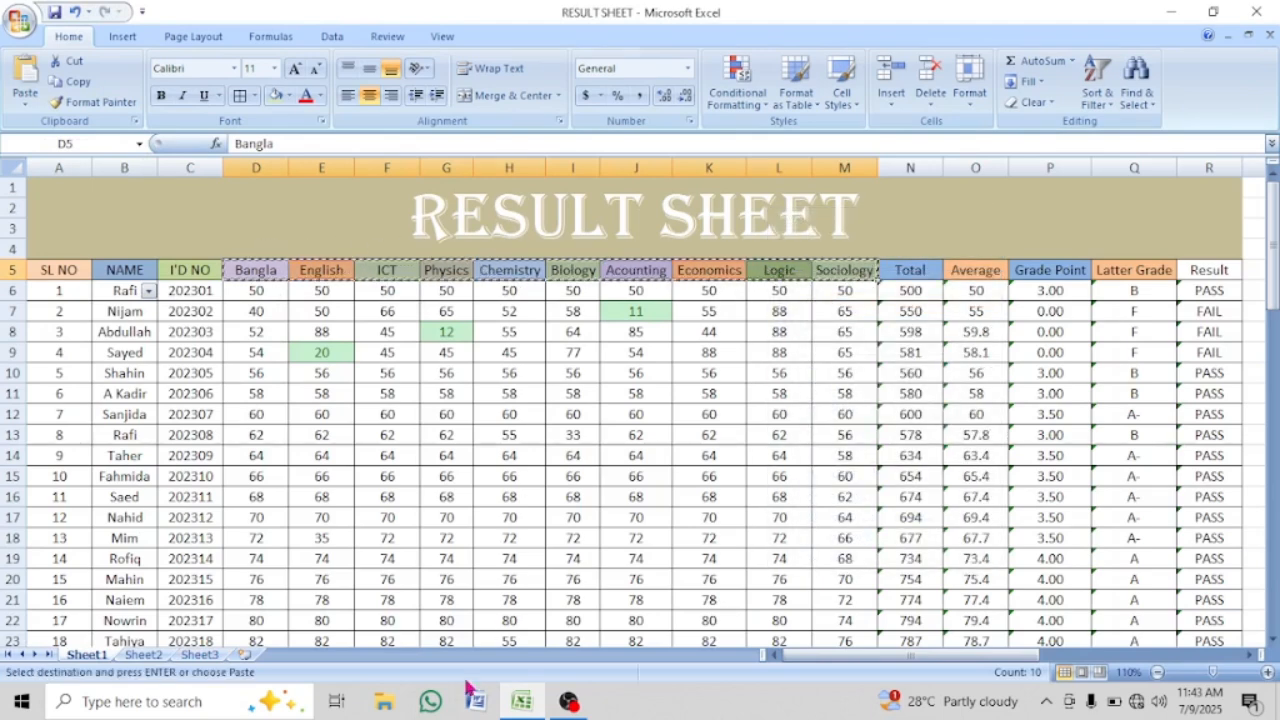
left_click(199, 654)
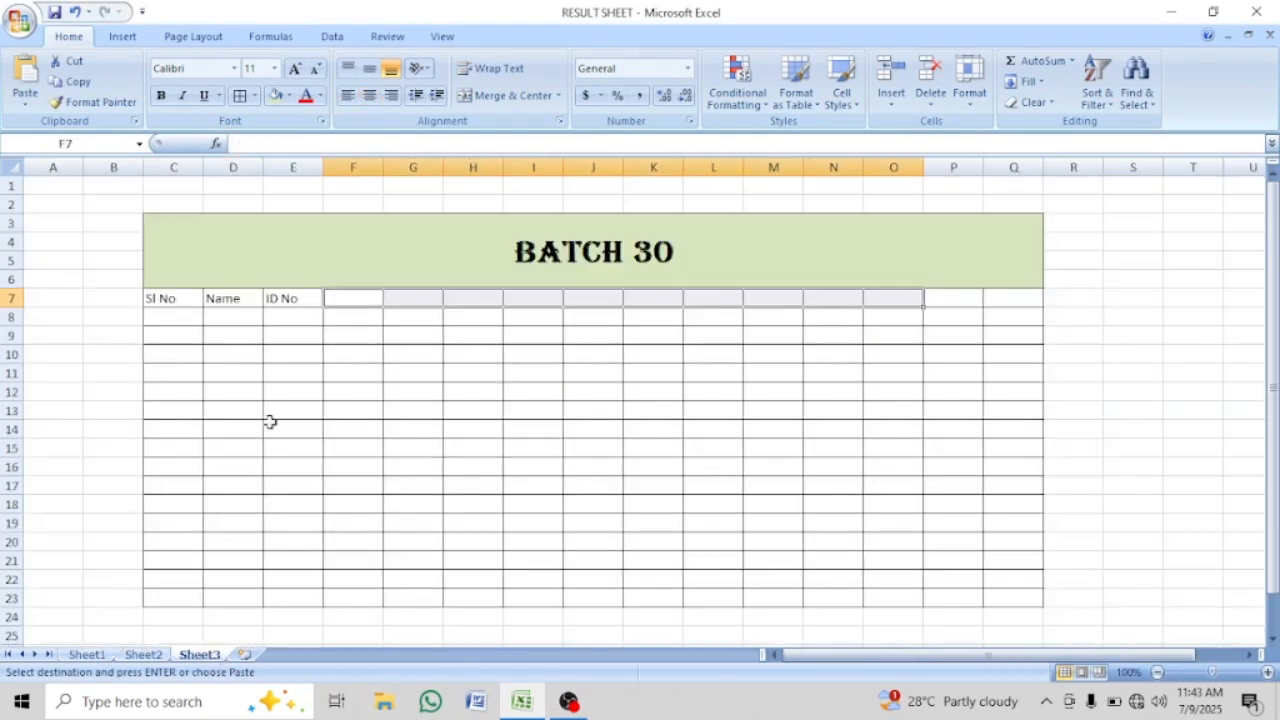
right_click(362, 299)
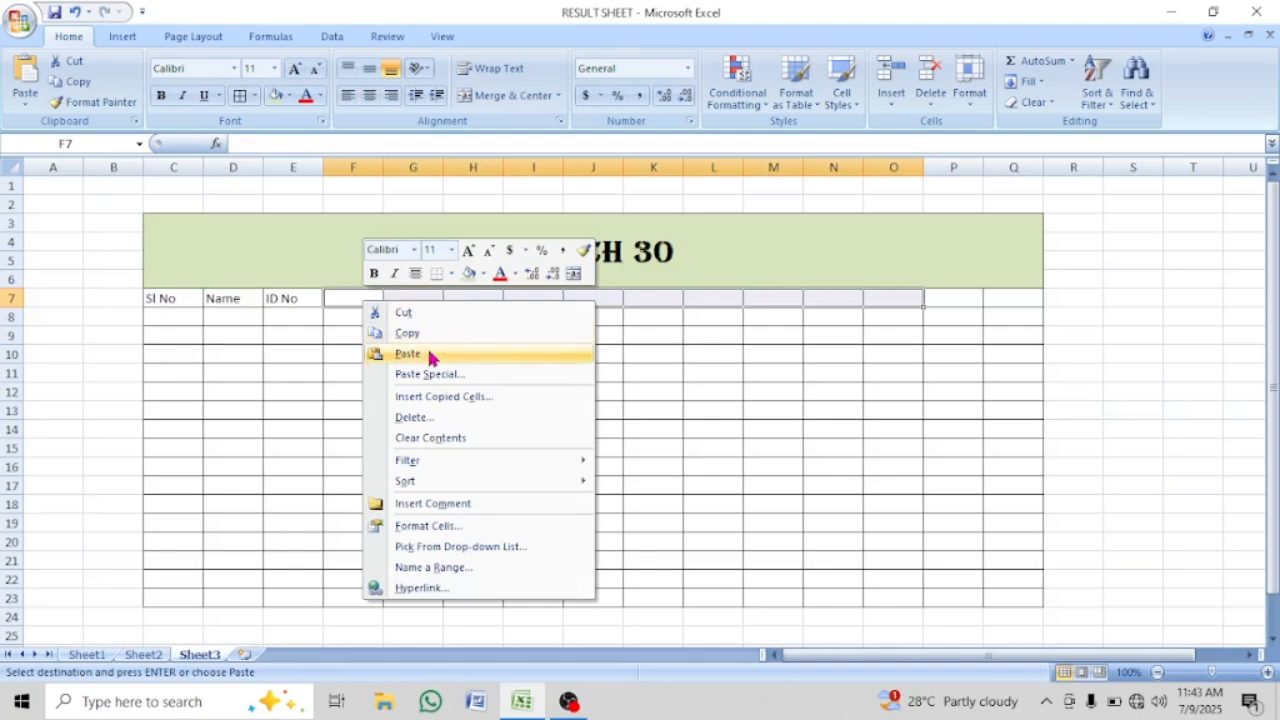
left_click(428, 352)
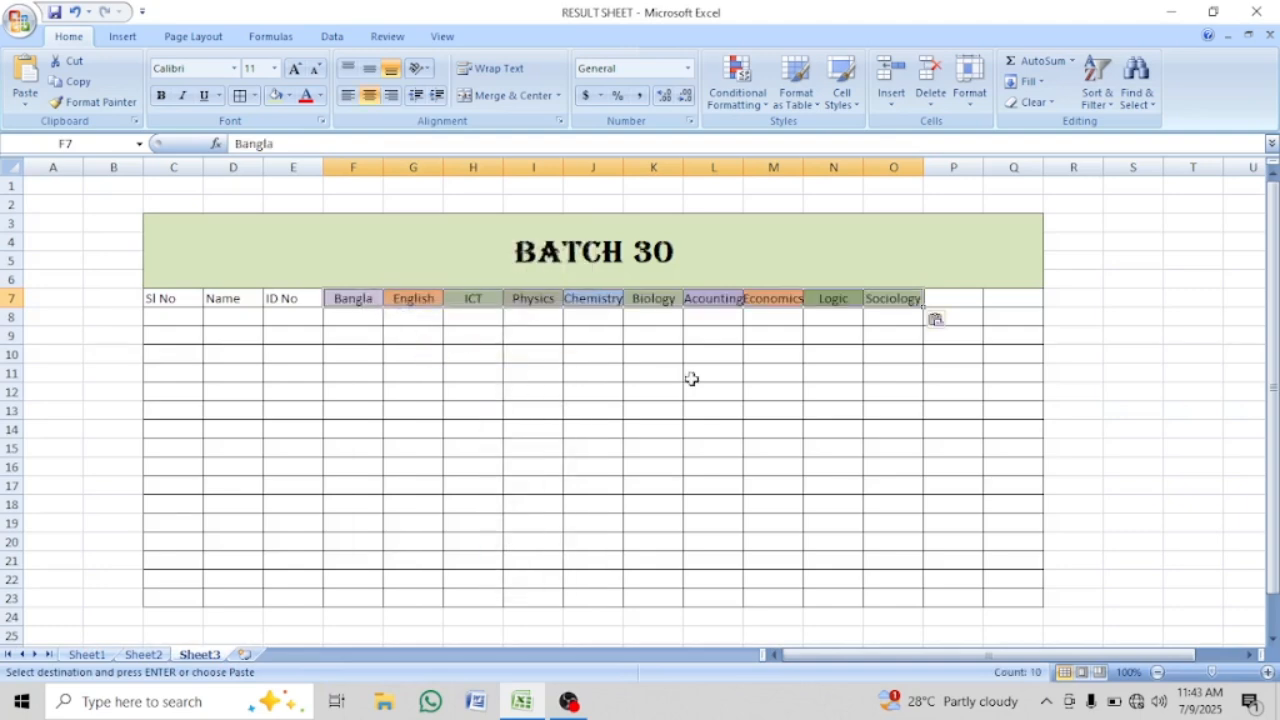
Widen columns L and M so the Acounting and Economics headings fit inside their cells
left_click(769, 298)
left_click(707, 300)
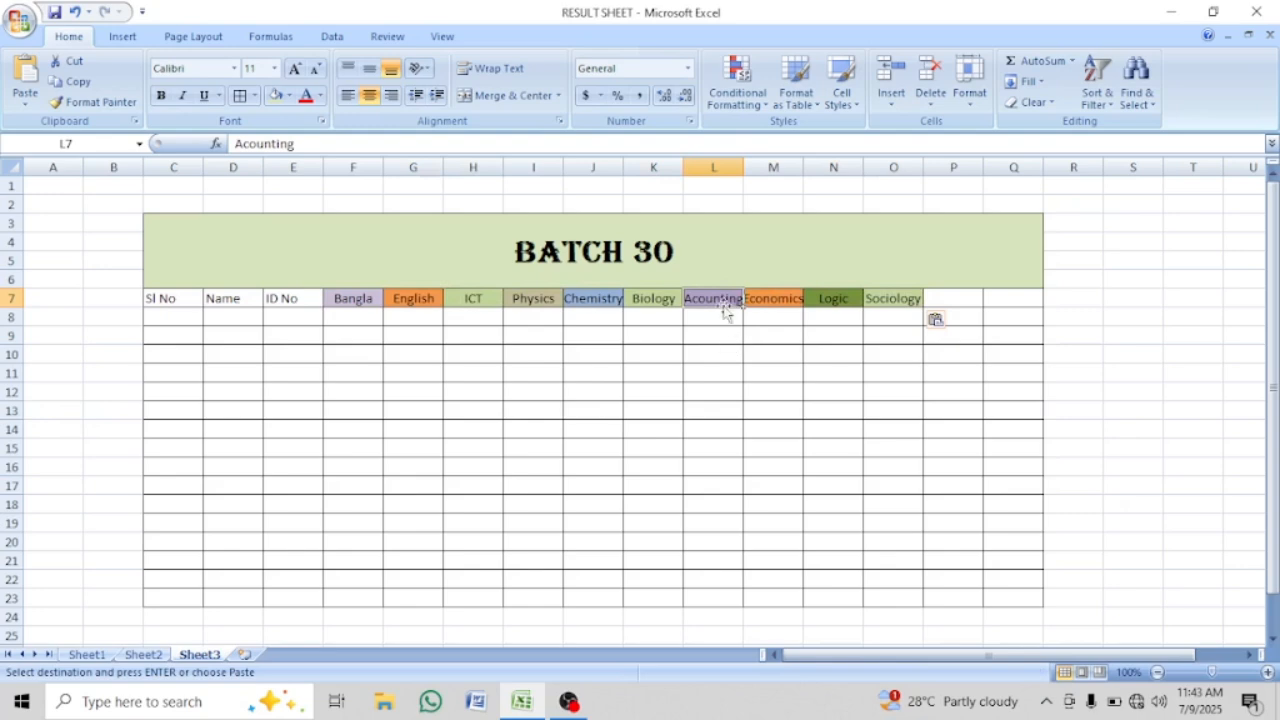
left_click(645, 300)
left_click(587, 305)
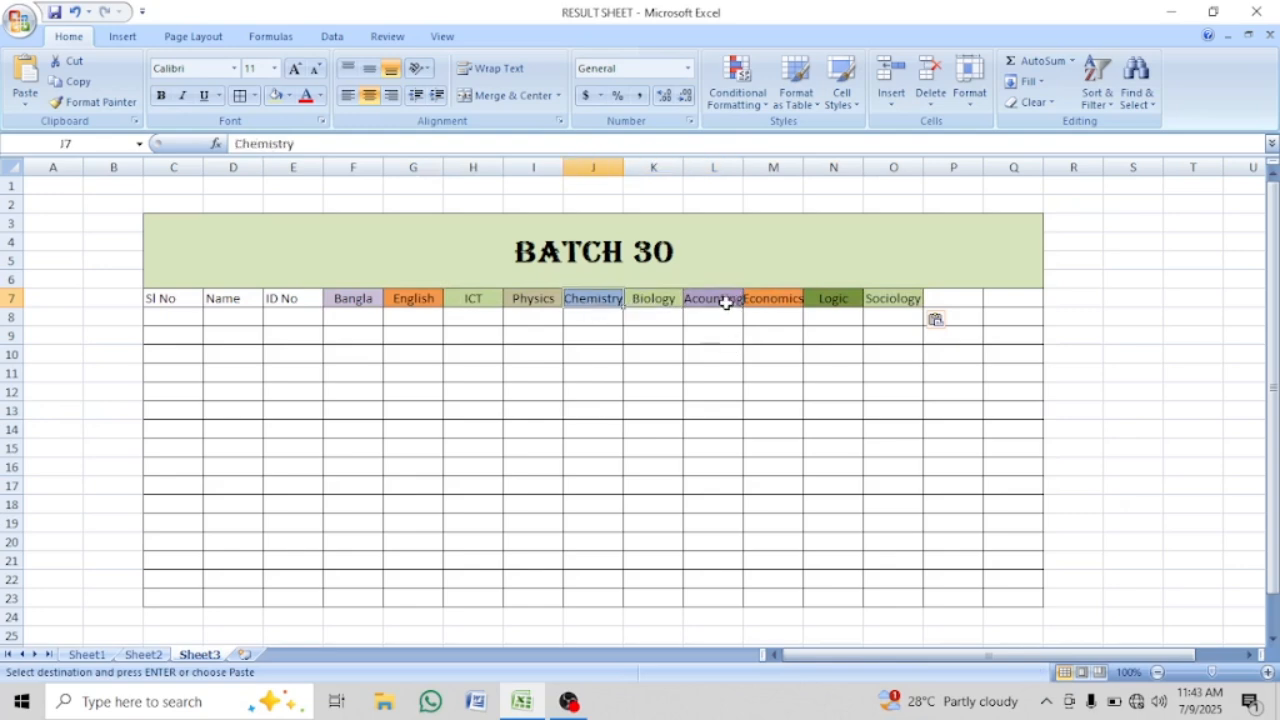
left_click(726, 303)
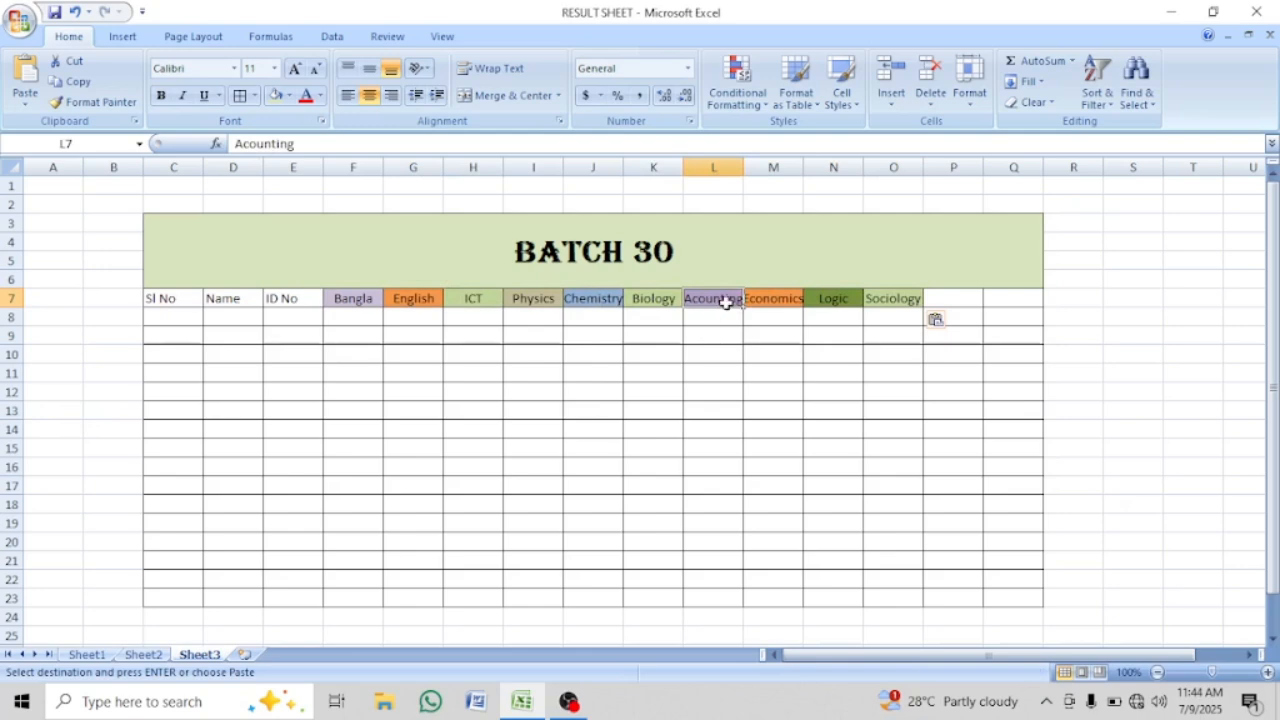
double_click(744, 163)
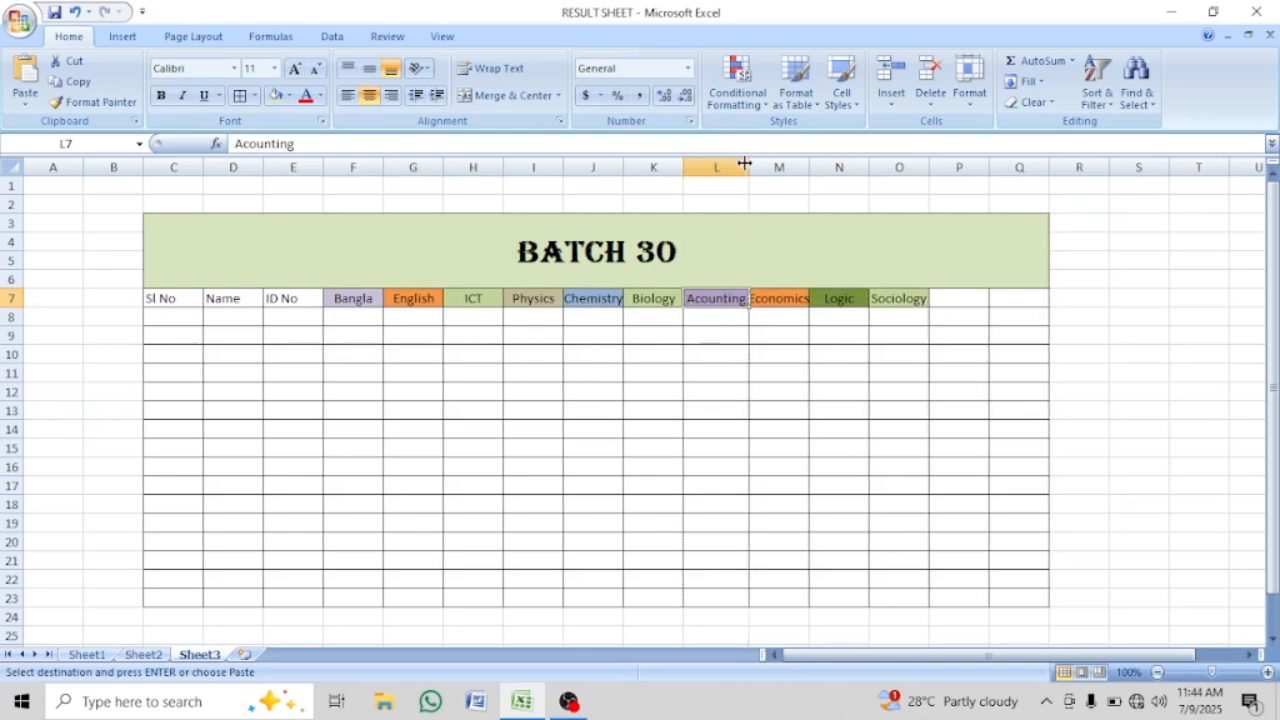
left_click(782, 304)
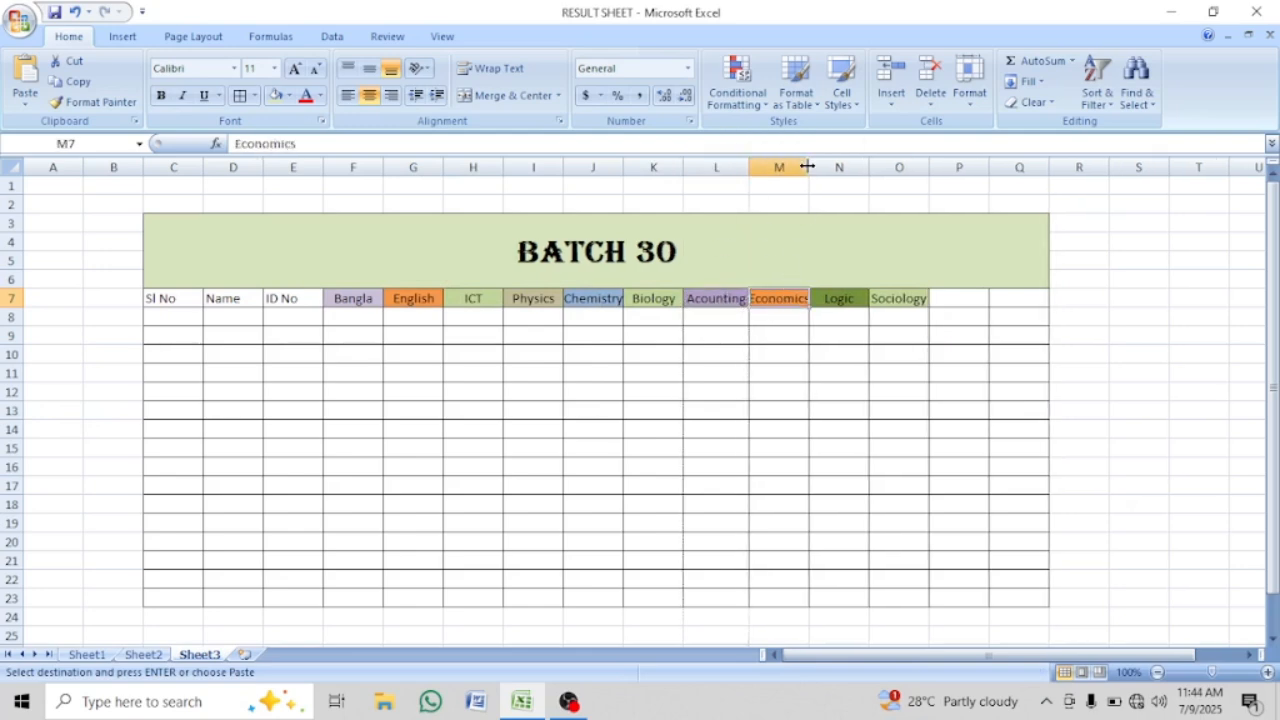
mouse_move(807, 166)
left_mouse_down()
mouse_move(806, 180)
mouse_move(820, 168)
mouse_move(812, 176)
left_mouse_up()
Autofit columns J, M and O to the Chemistry, Economics and Sociology headings
left_click(596, 298)
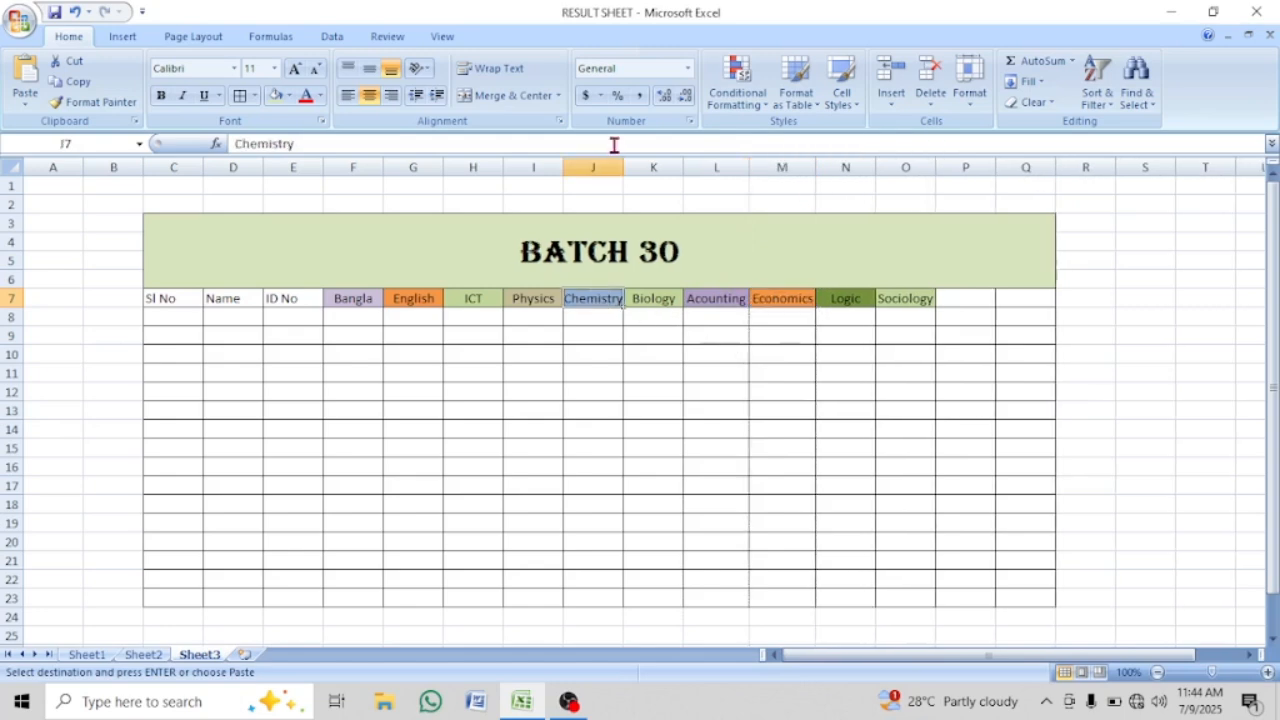
double_click(623, 166)
left_click(605, 354)
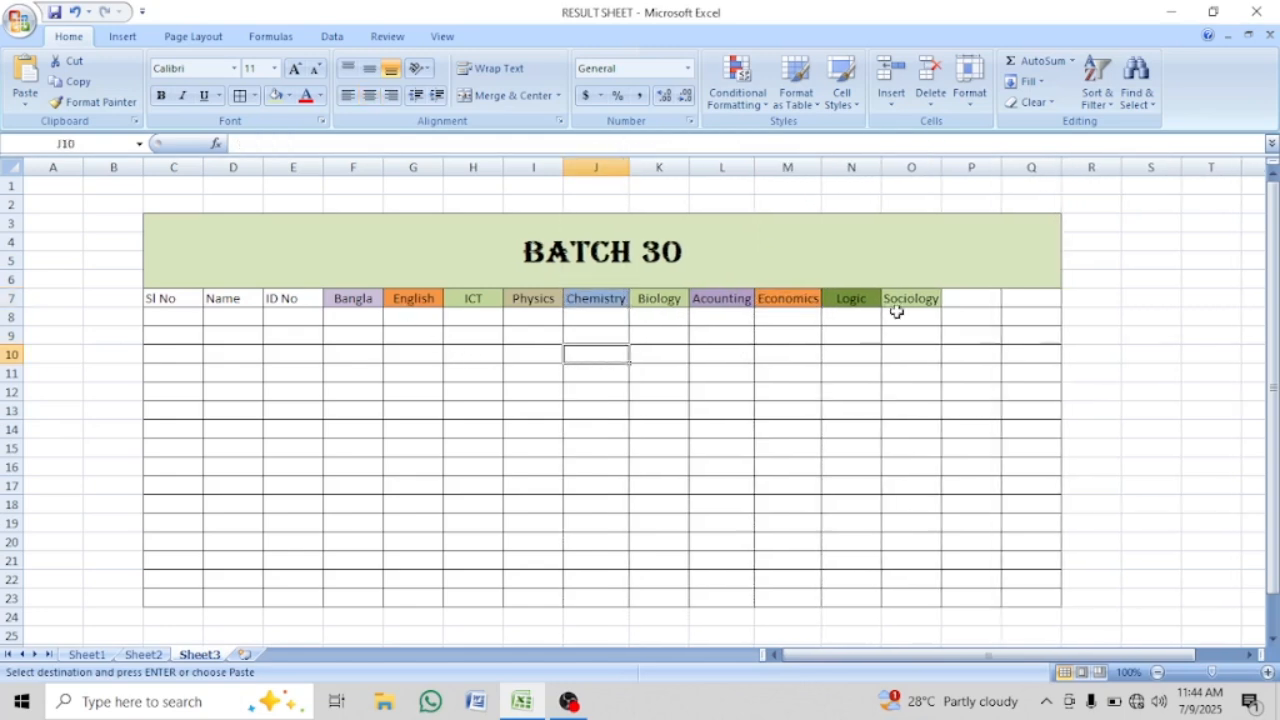
left_click(800, 300)
double_click(821, 167)
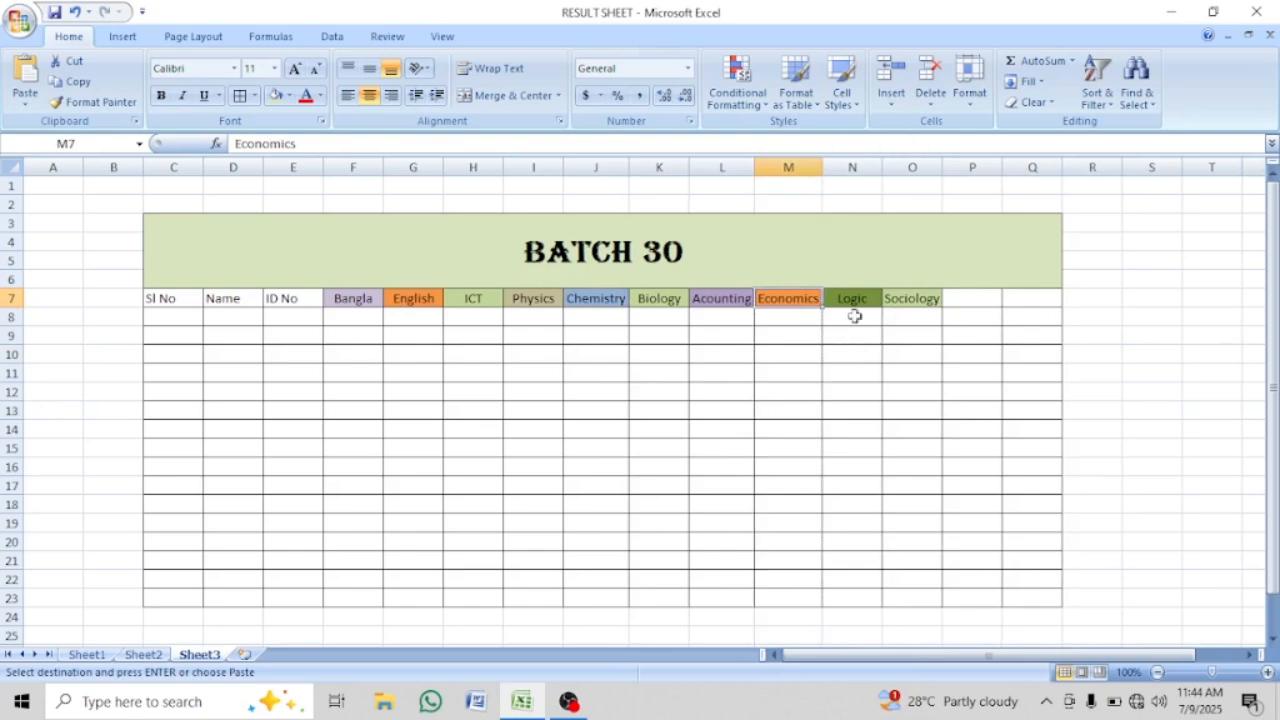
left_click(914, 300)
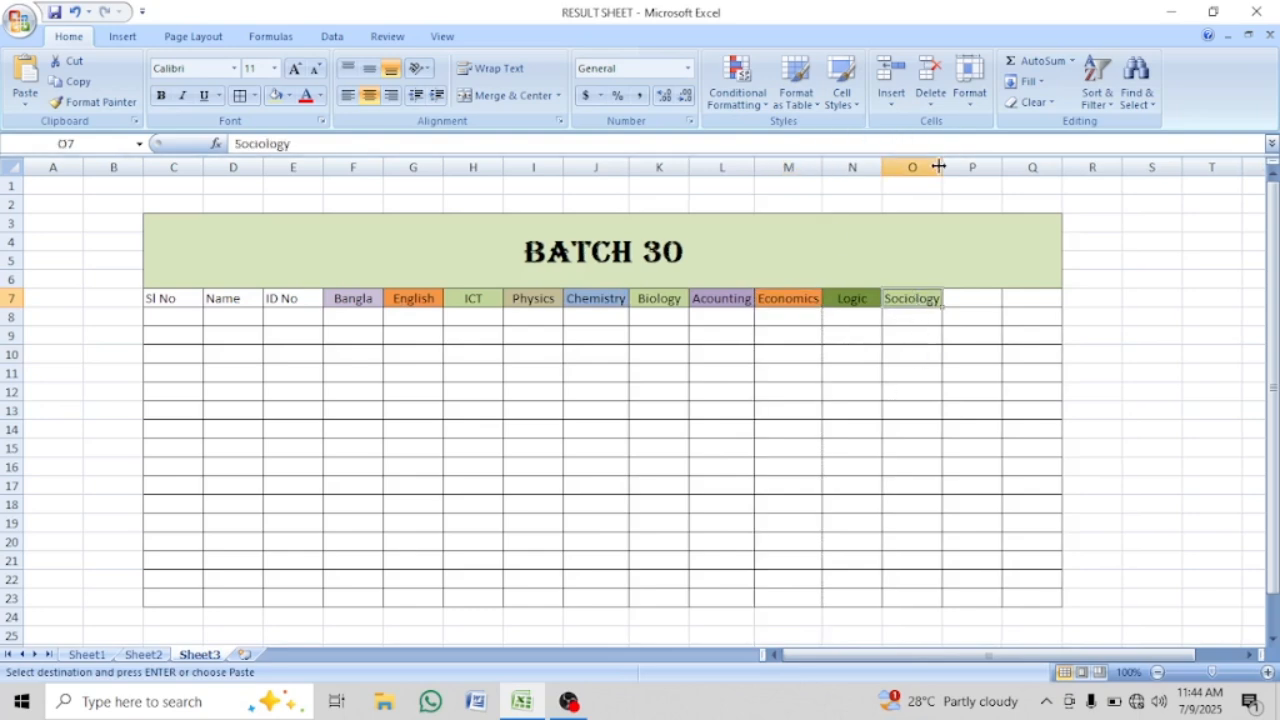
double_click(939, 166)
left_click(918, 376)
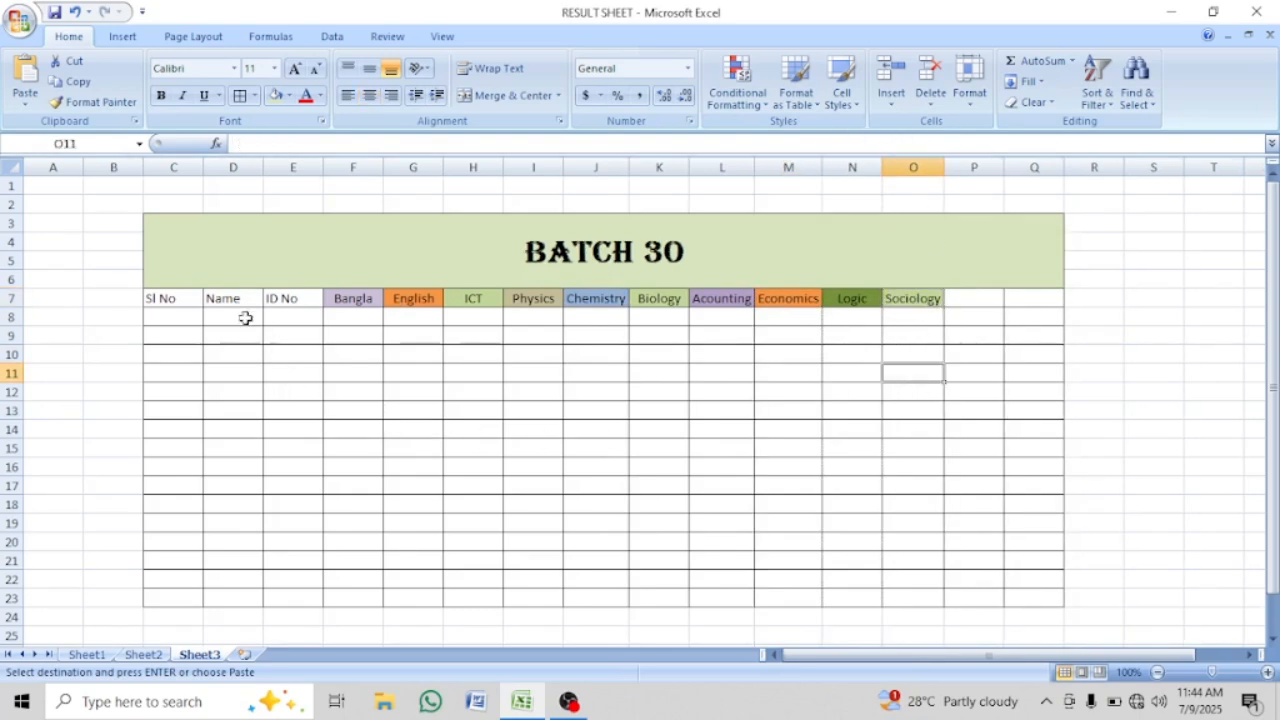
Fill the heading cells C7:O7 with the theme color Red, Accent 2, Lighter 40%
left_click_drag(150, 298, 940, 295)
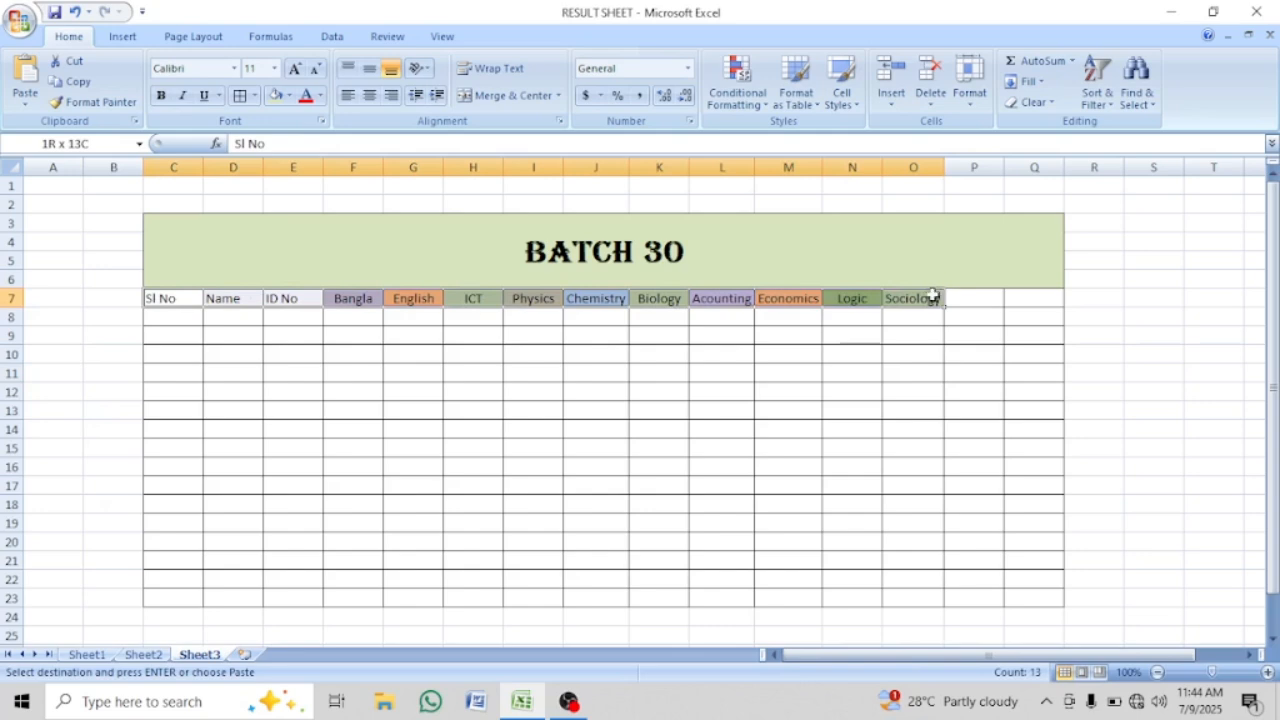
left_click(289, 96)
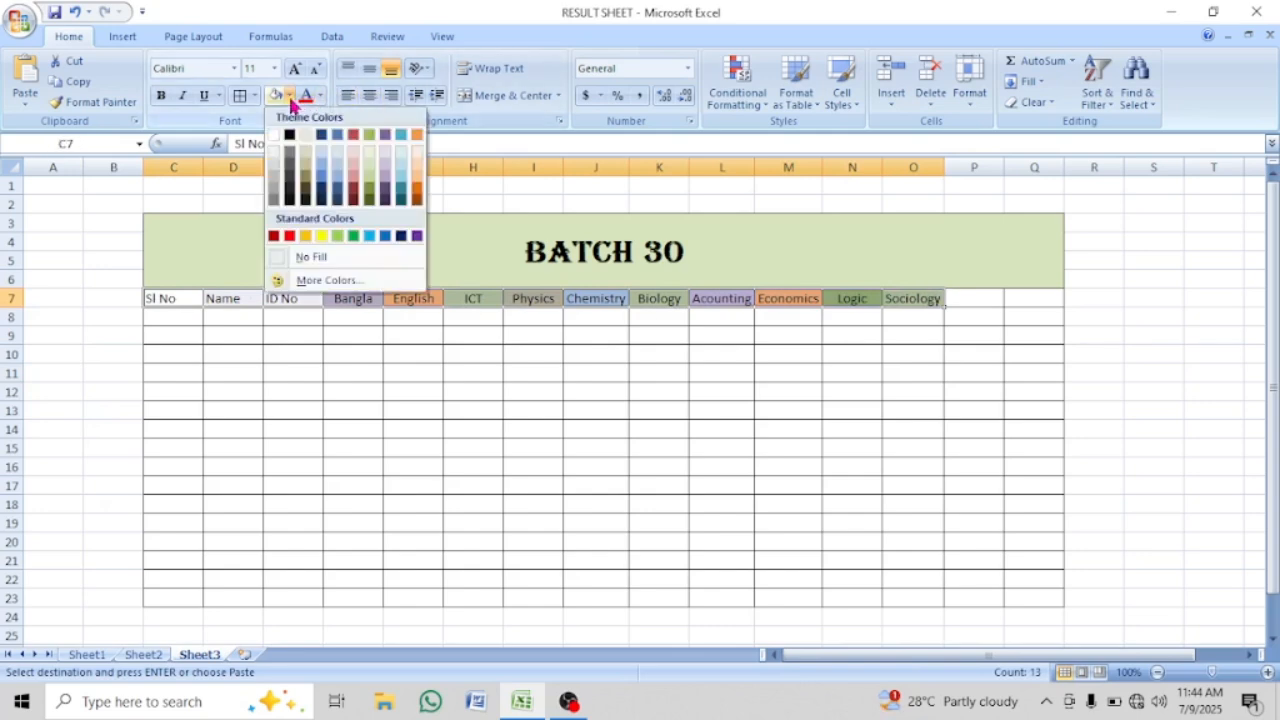
left_click(355, 173)
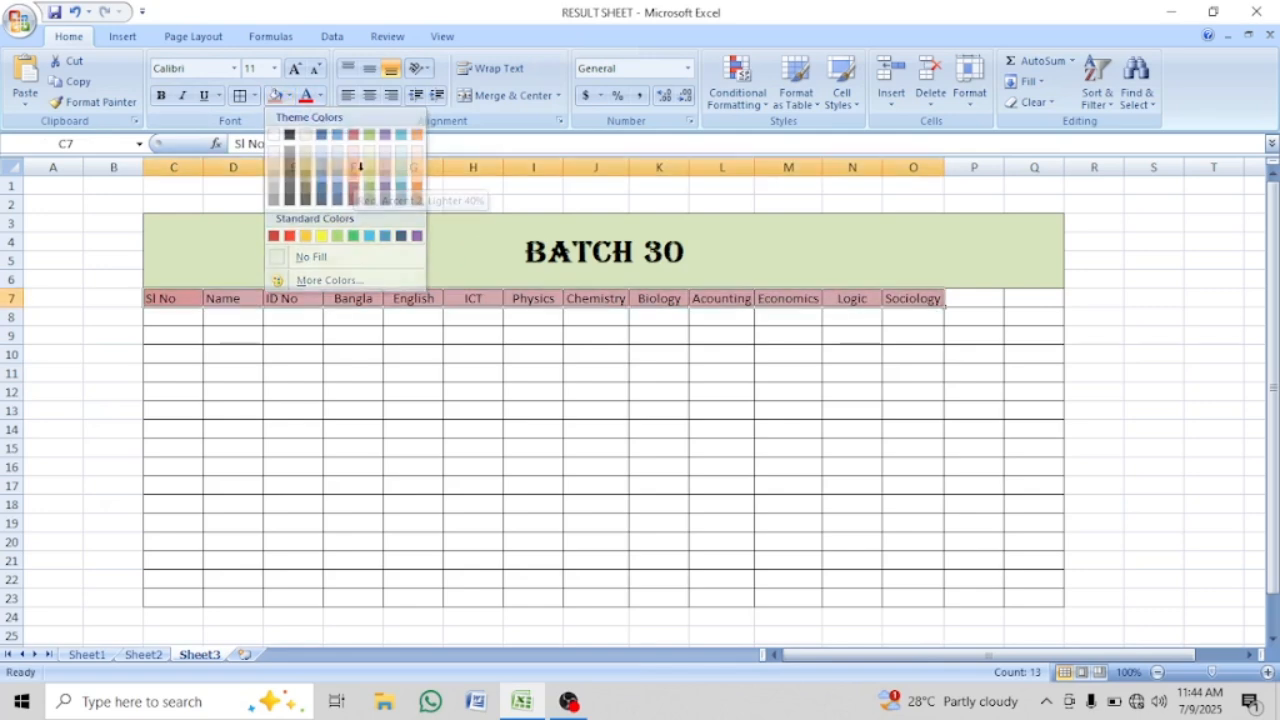
left_click(533, 616)
Enter the headings Total, Average, Grade Point and Latter Grade in P7:S7
left_click(972, 300)
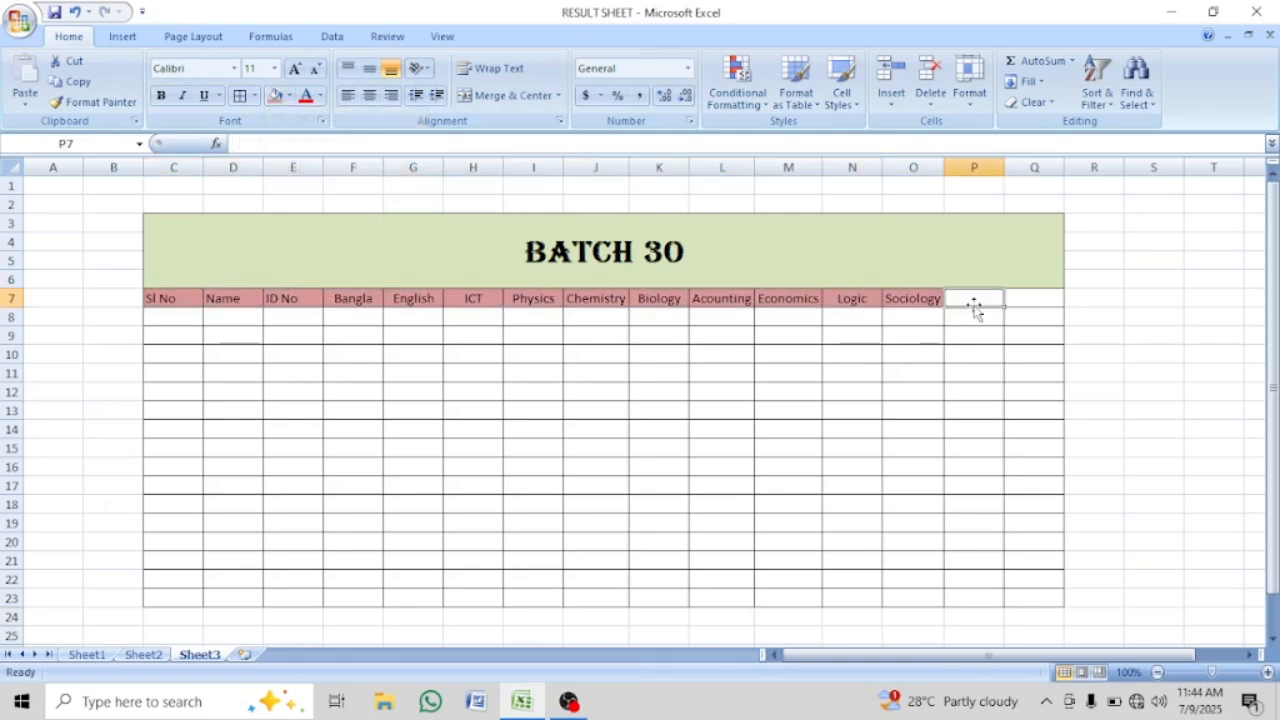
type("Total")
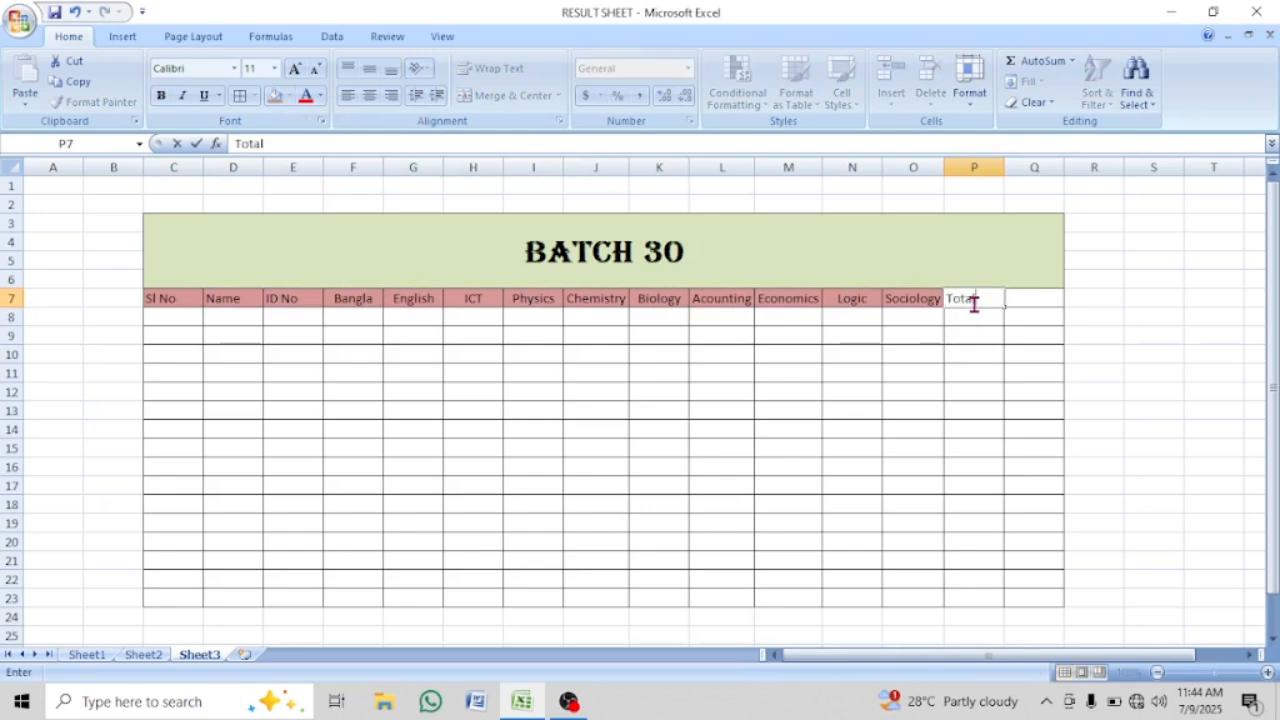
key("Tab")
type("Avera")
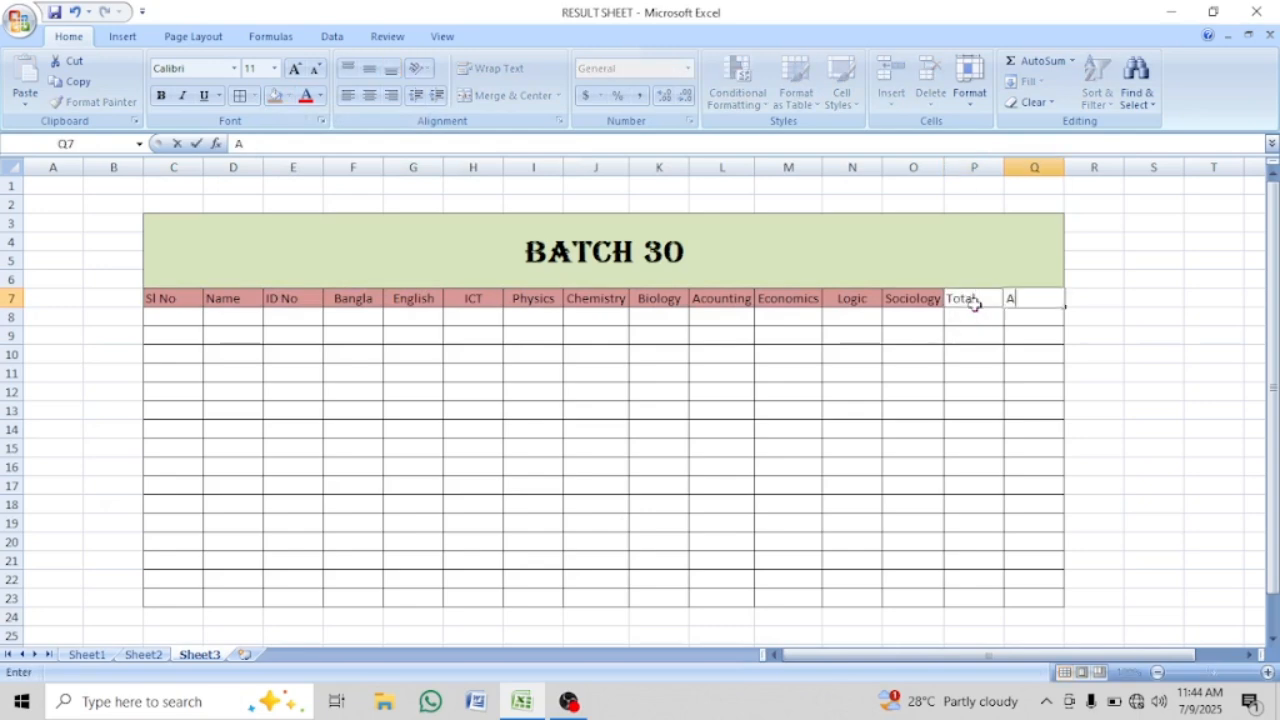
key("Tab")
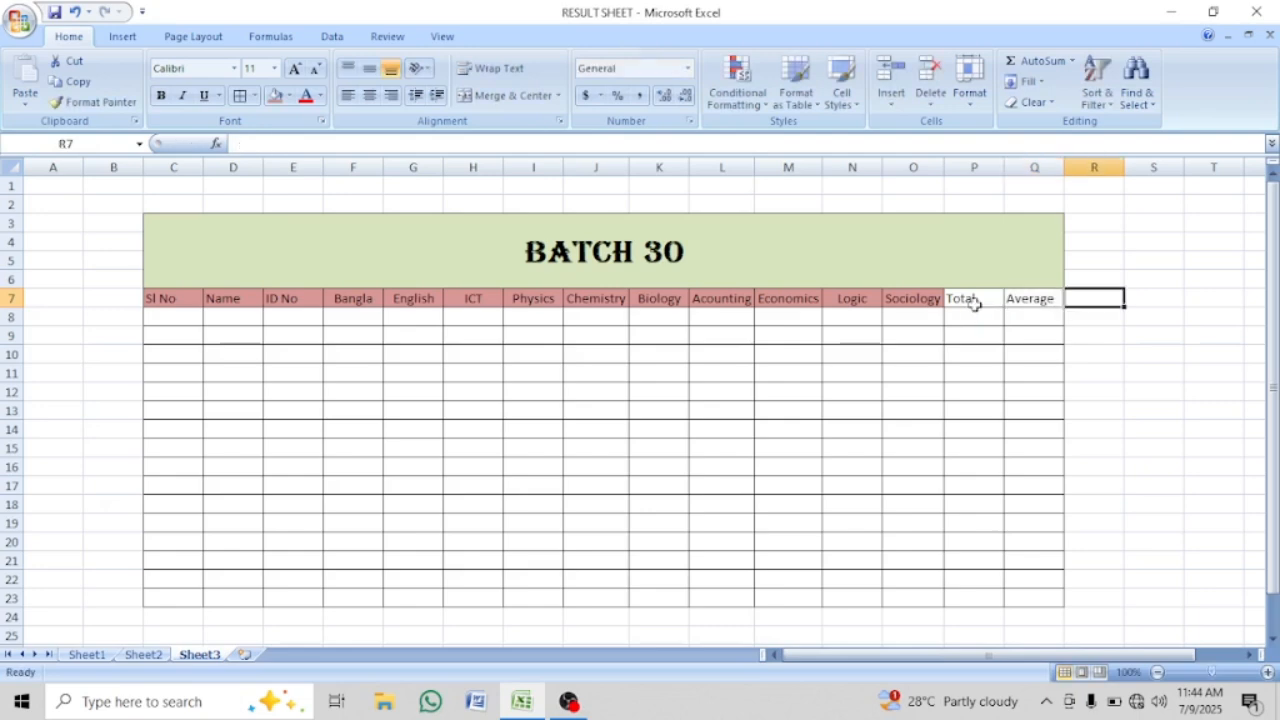
type("Grade Point")
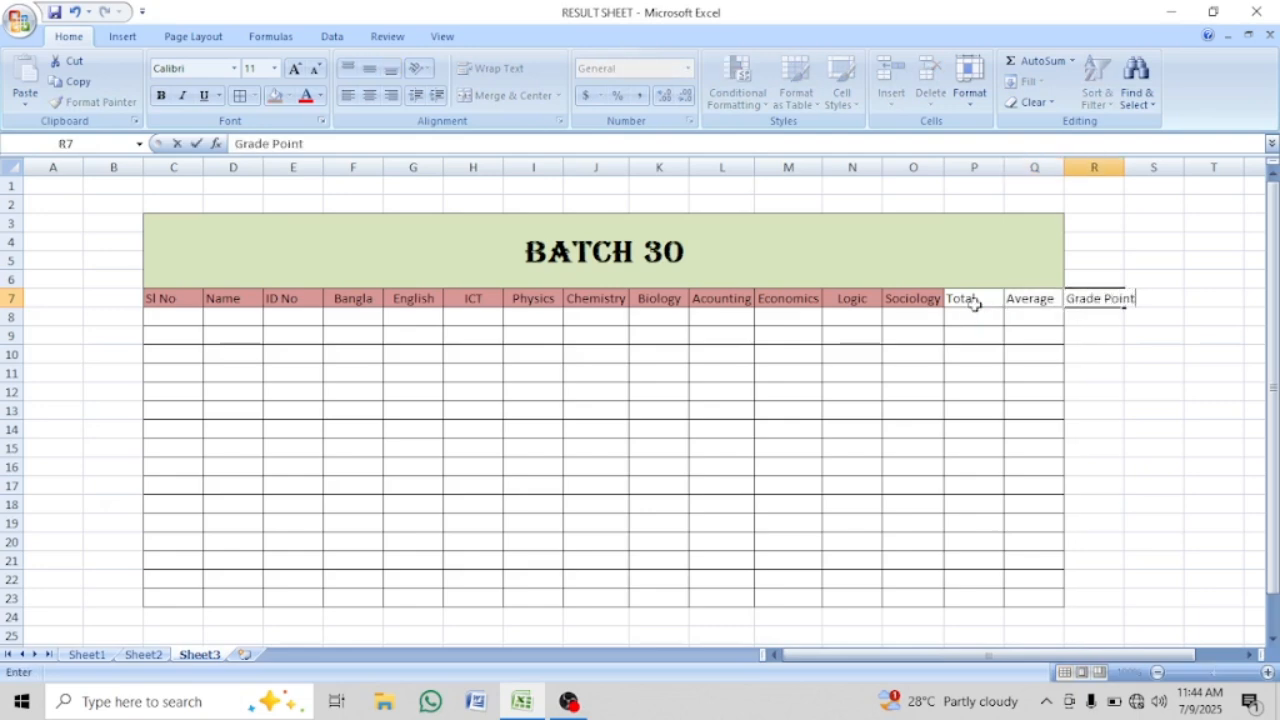
key("Tab")
type("La")
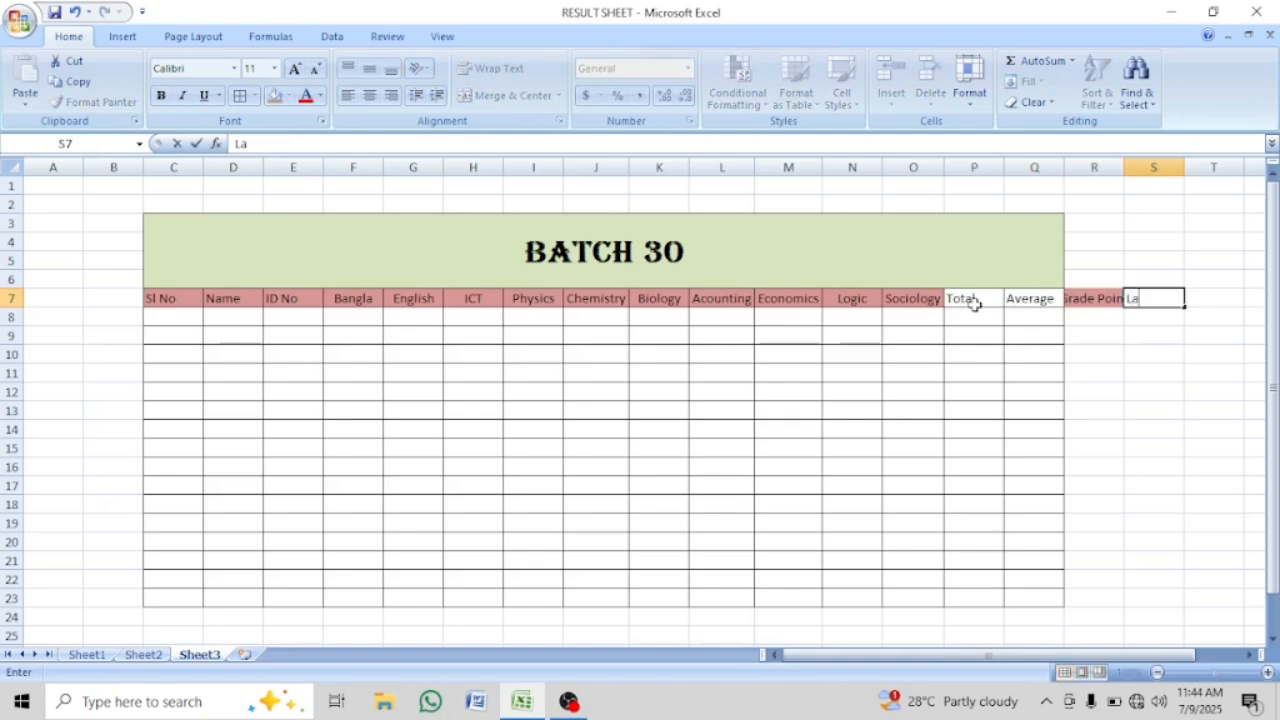
type("tter Grade")
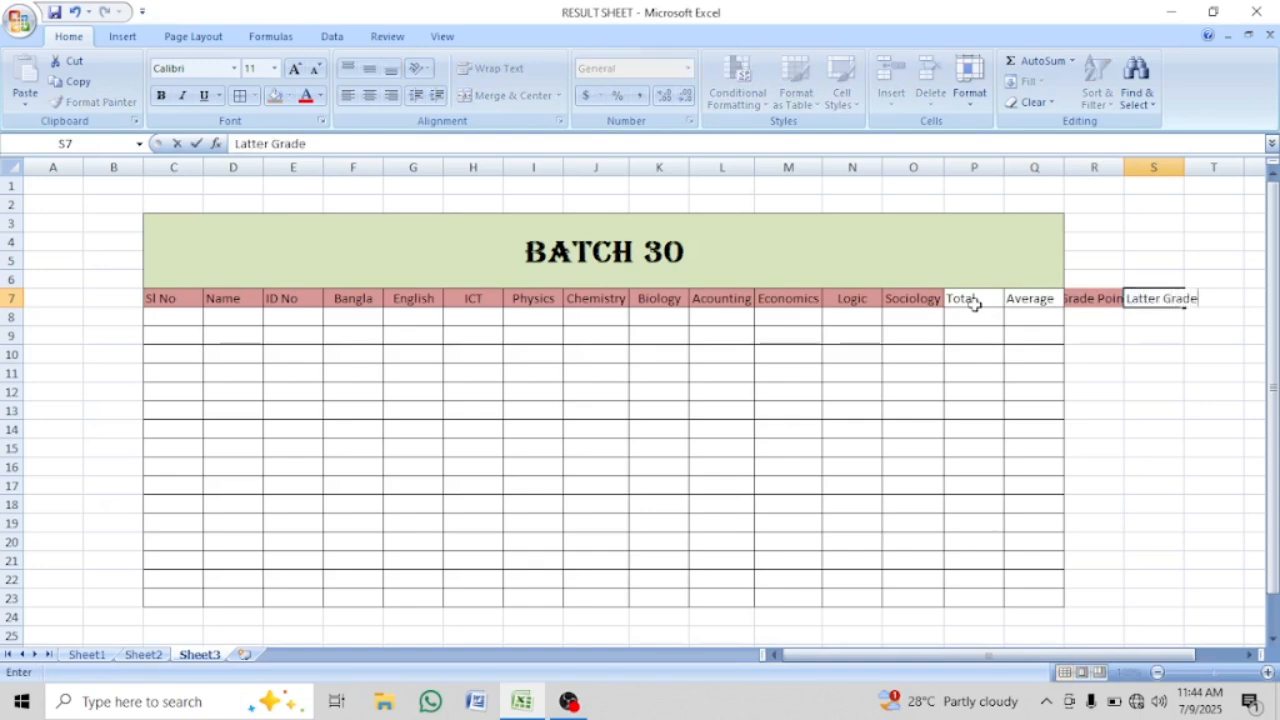
key("Tab")
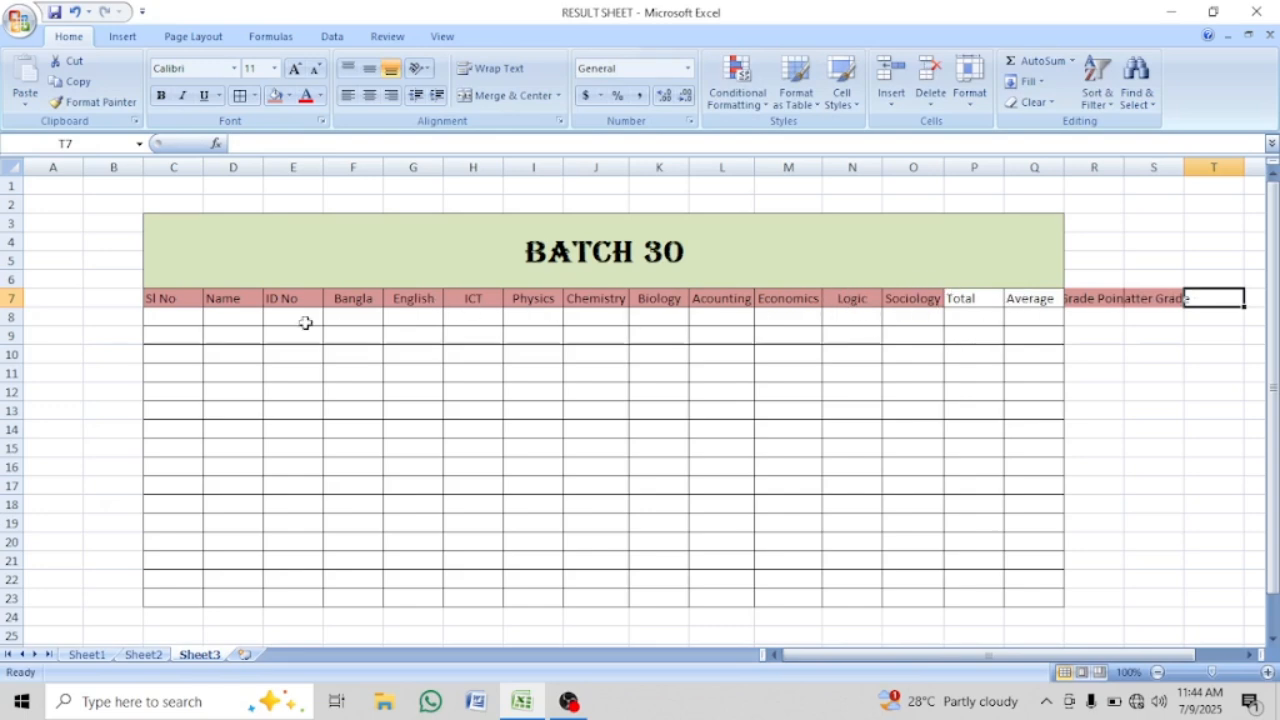
Apply cell borders to the two added grade columns, range R7:S23
mouse_move(1081, 298)
left_mouse_down()
mouse_move(1166, 357)
mouse_move(1171, 577)
mouse_move(1145, 600)
left_mouse_up()
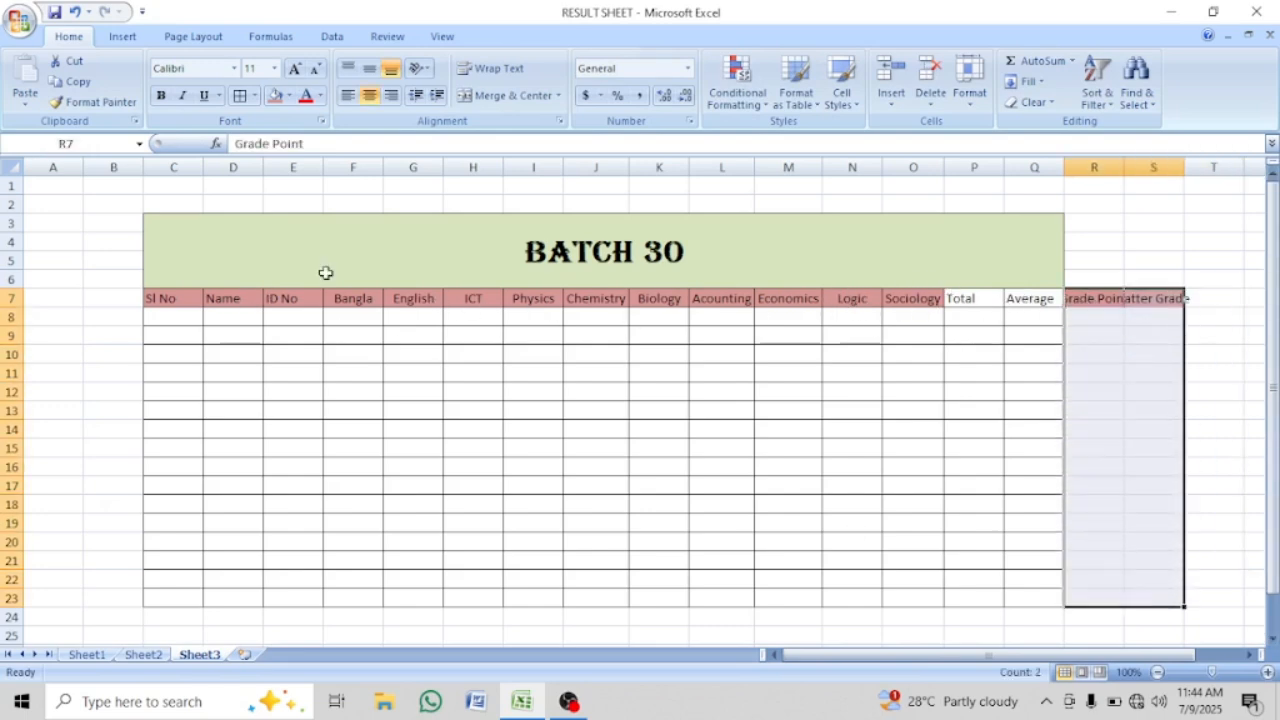
left_click(240, 96)
left_click(790, 254)
Extend the merged and centered BATCH 30 title across C3:S6 so it also covers columns R and S
left_click_drag(1160, 240, 1125, 245)
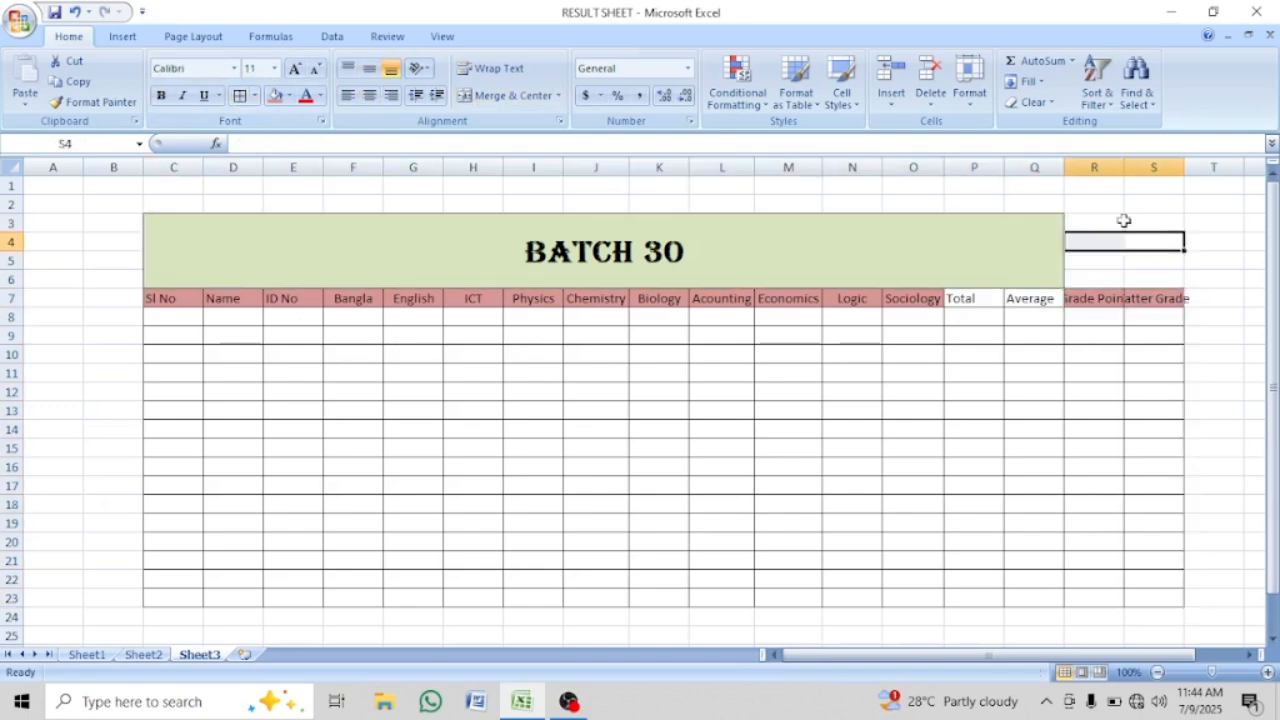
left_click_drag(346, 255, 1014, 260)
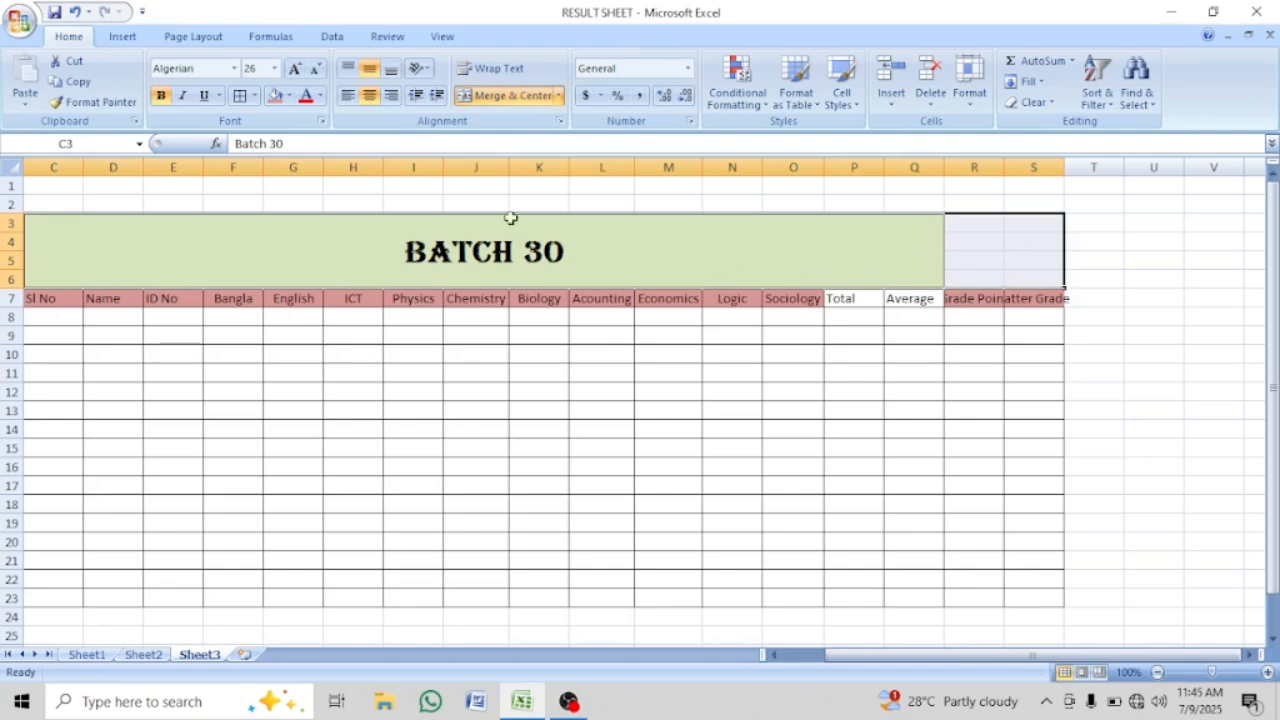
left_click(475, 97)
left_click(497, 97)
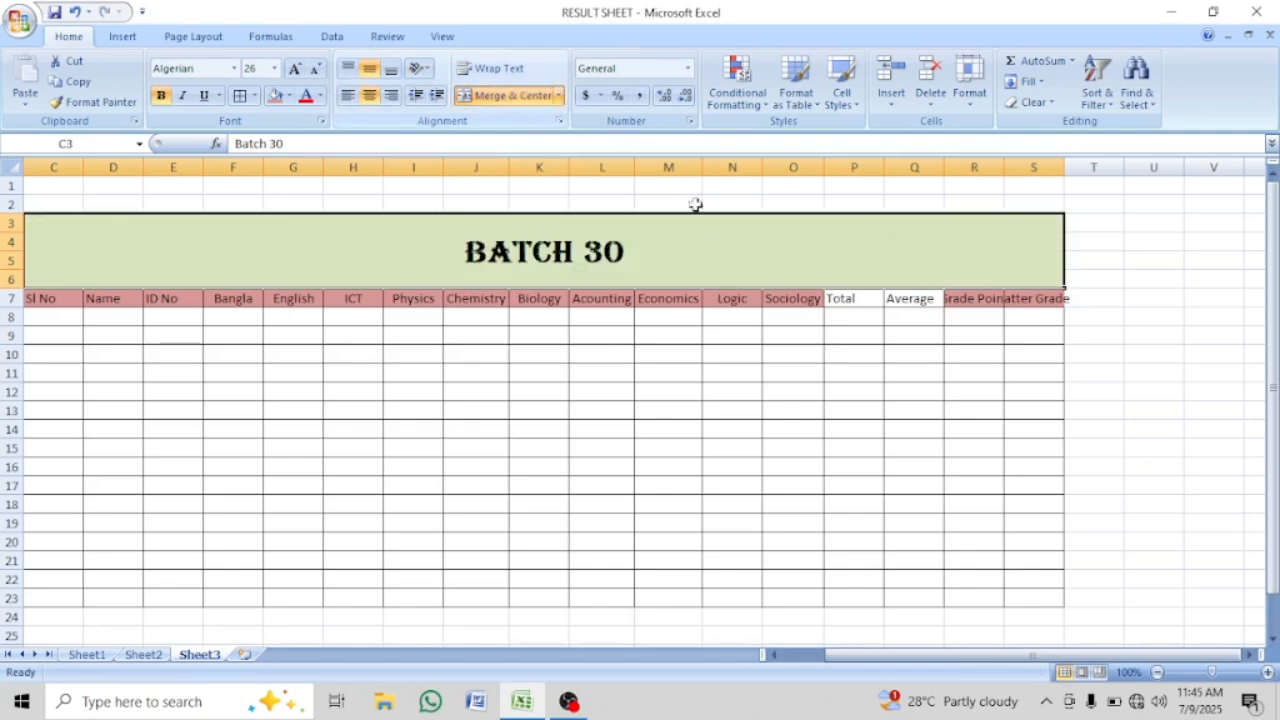
Fill the Total and Average heading cells P7:Q7 with the same red as the other headings
left_click(853, 354)
left_click_drag(853, 298, 923, 296)
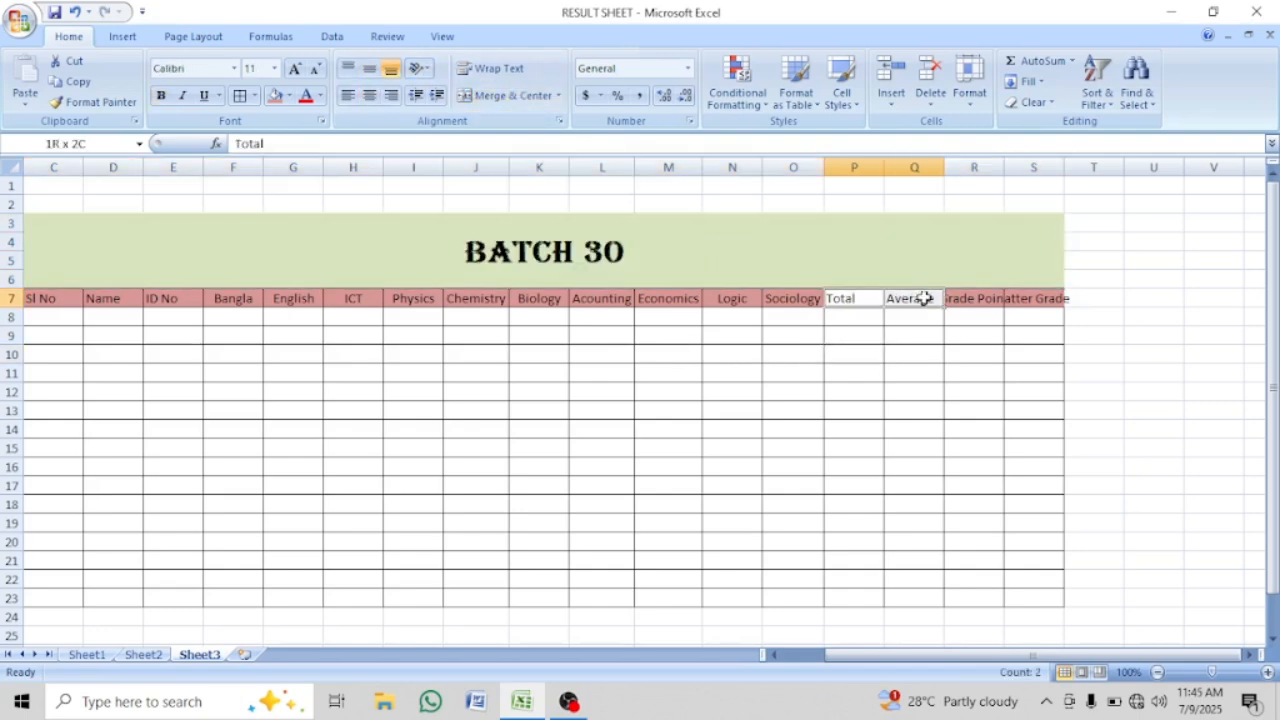
left_click(276, 97)
left_click(740, 448)
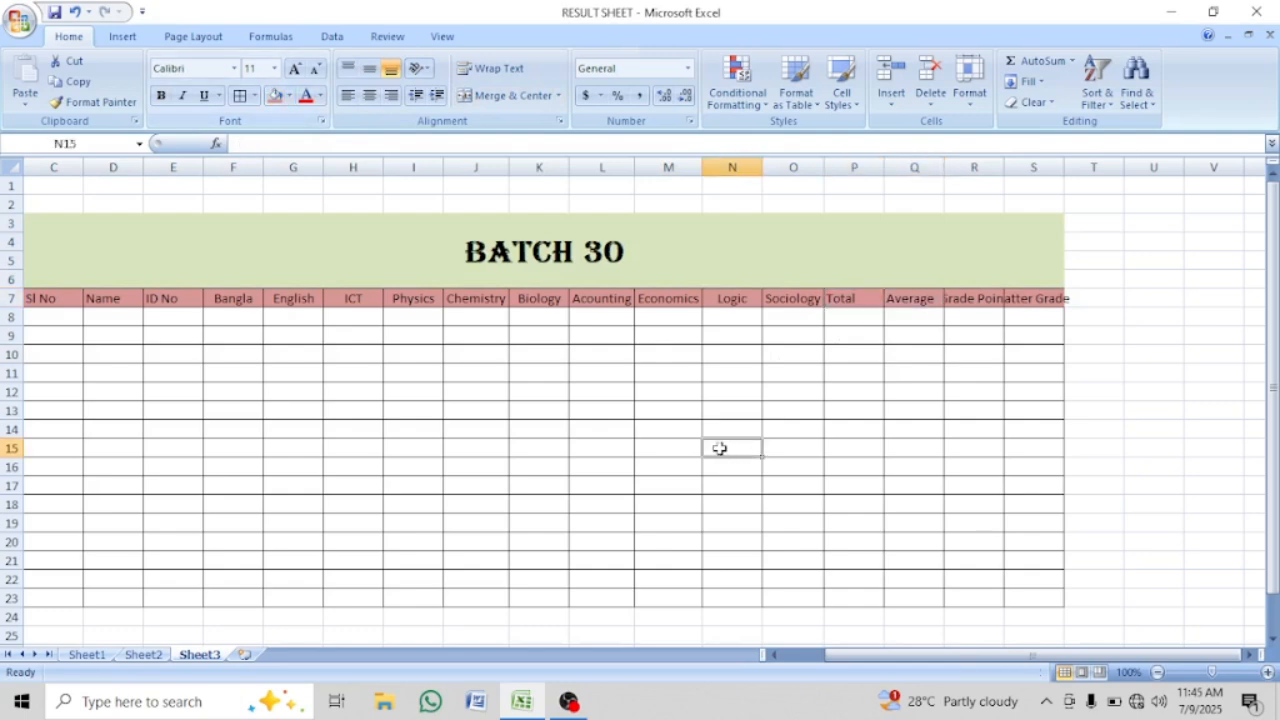
Apply borders to the merged BATCH 30 title block C3:S6
left_click_drag(930, 656, 843, 659)
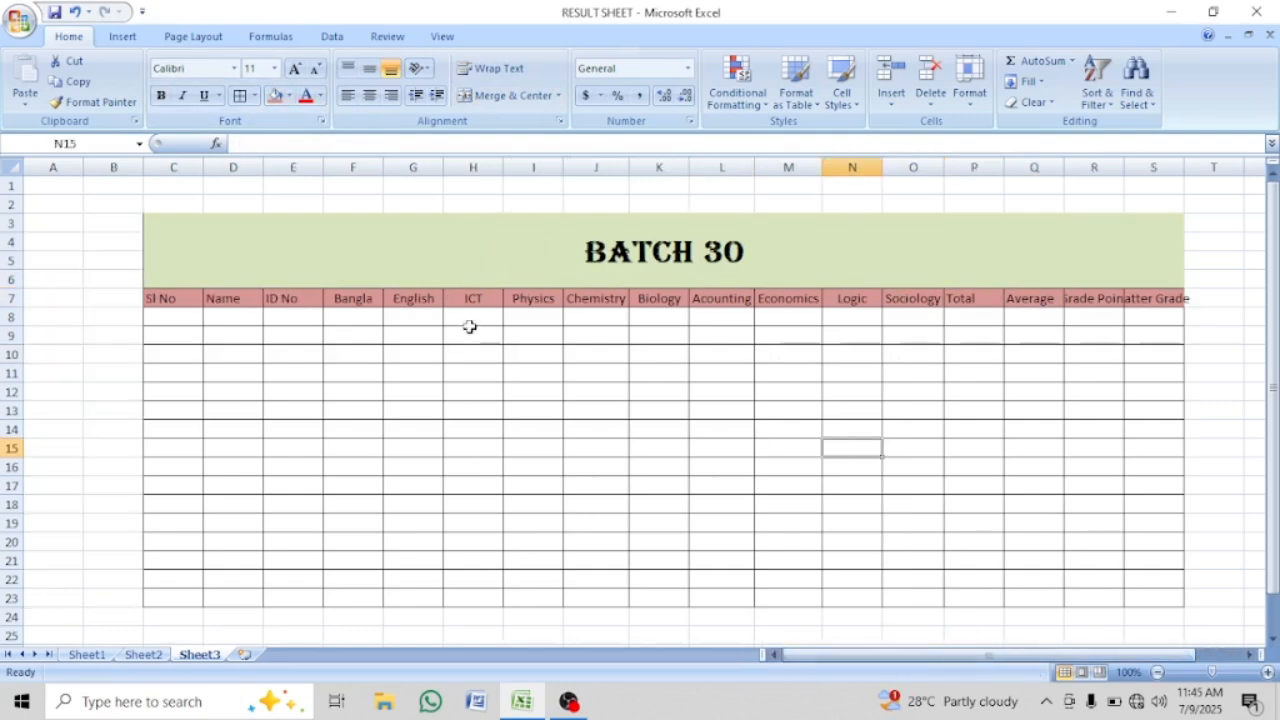
left_click(938, 263)
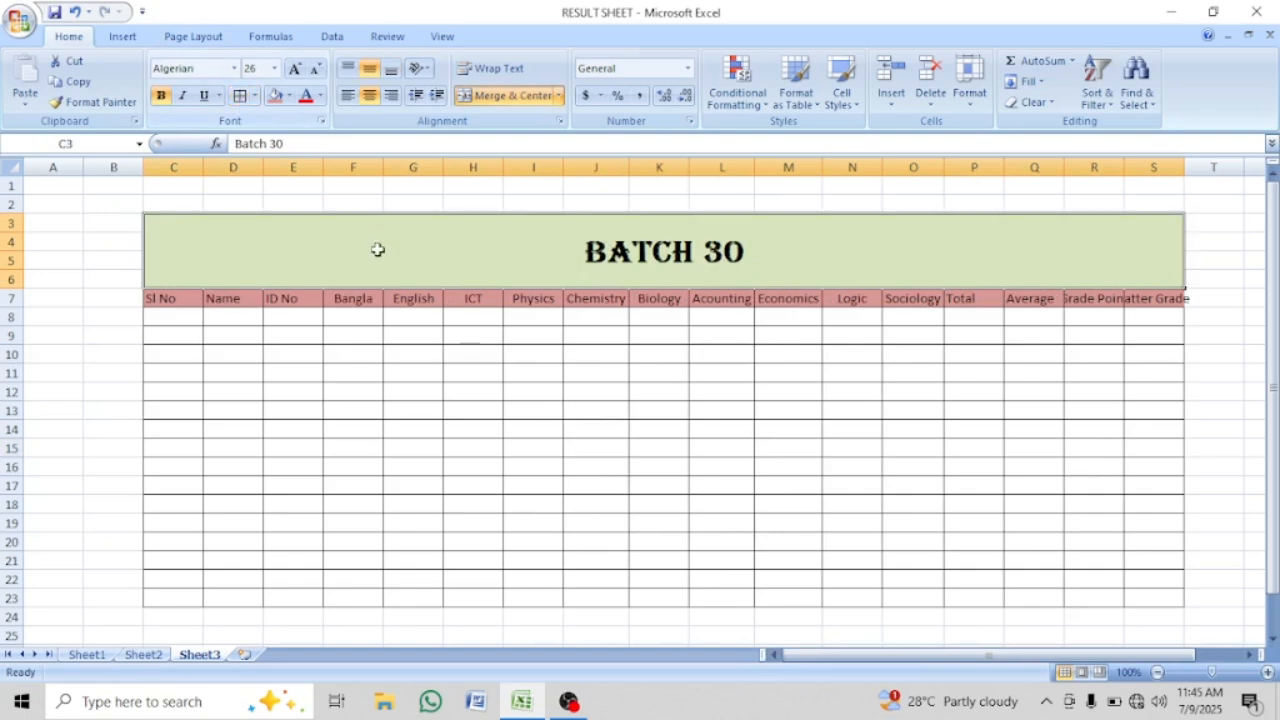
left_click(455, 465)
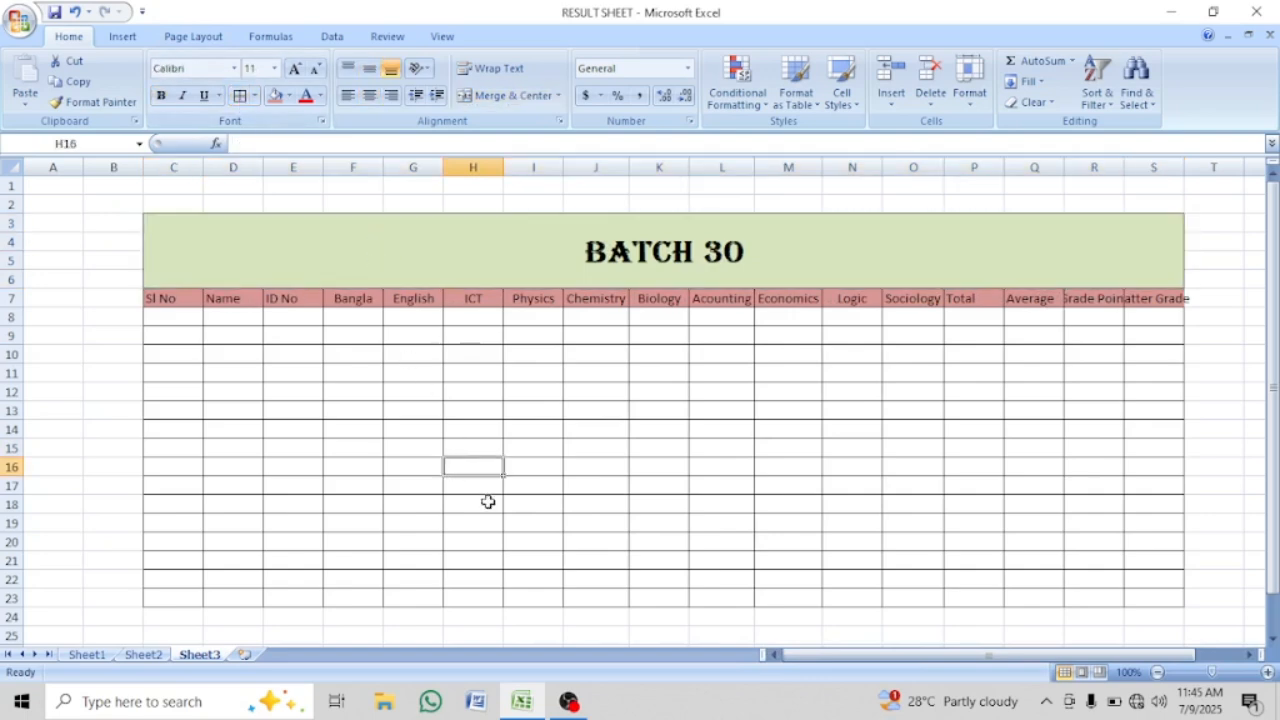
Enter 1 and 2 in C8:C9 and extend the number series down to C21
left_click(160, 318)
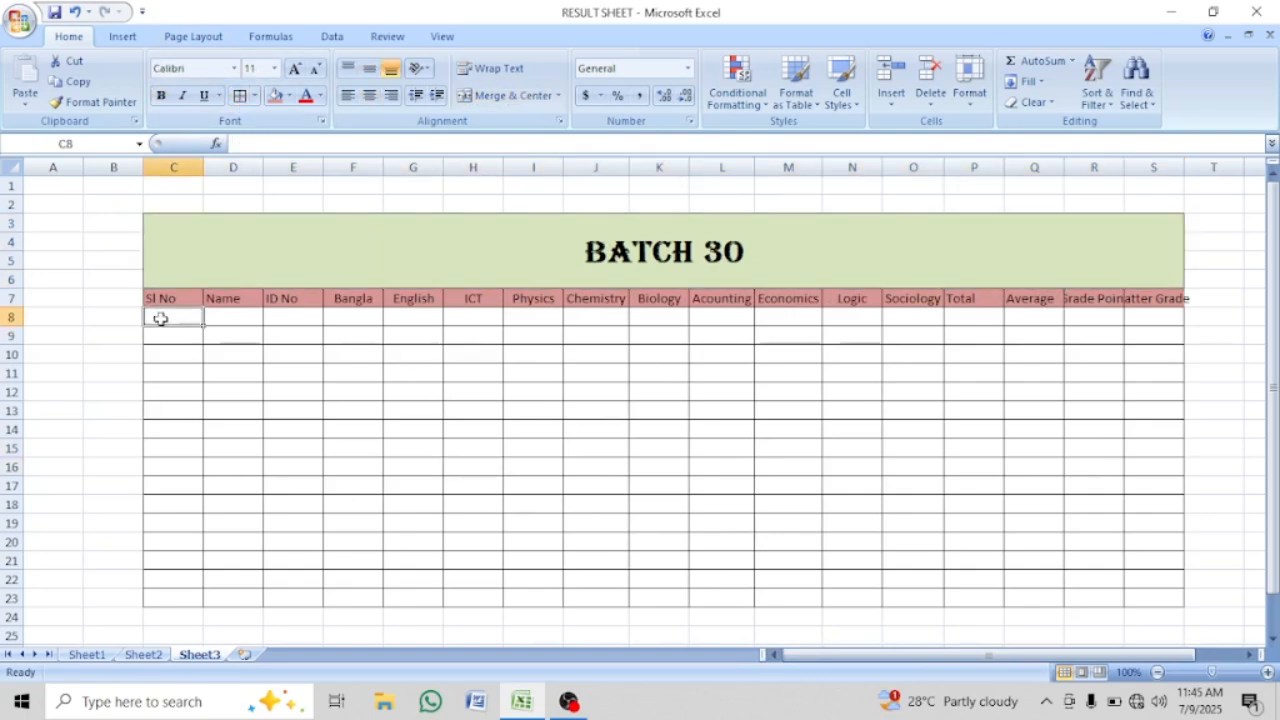
type("1")
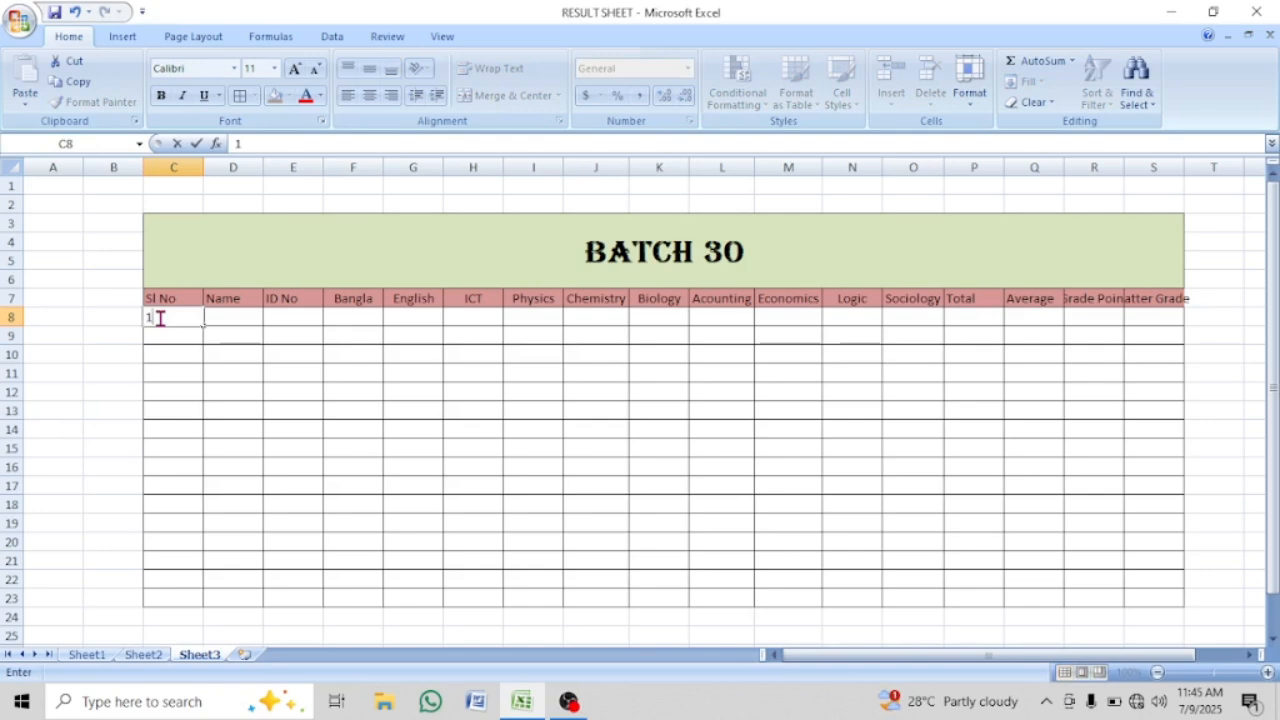
key("Return")
type("2")
key("Return")
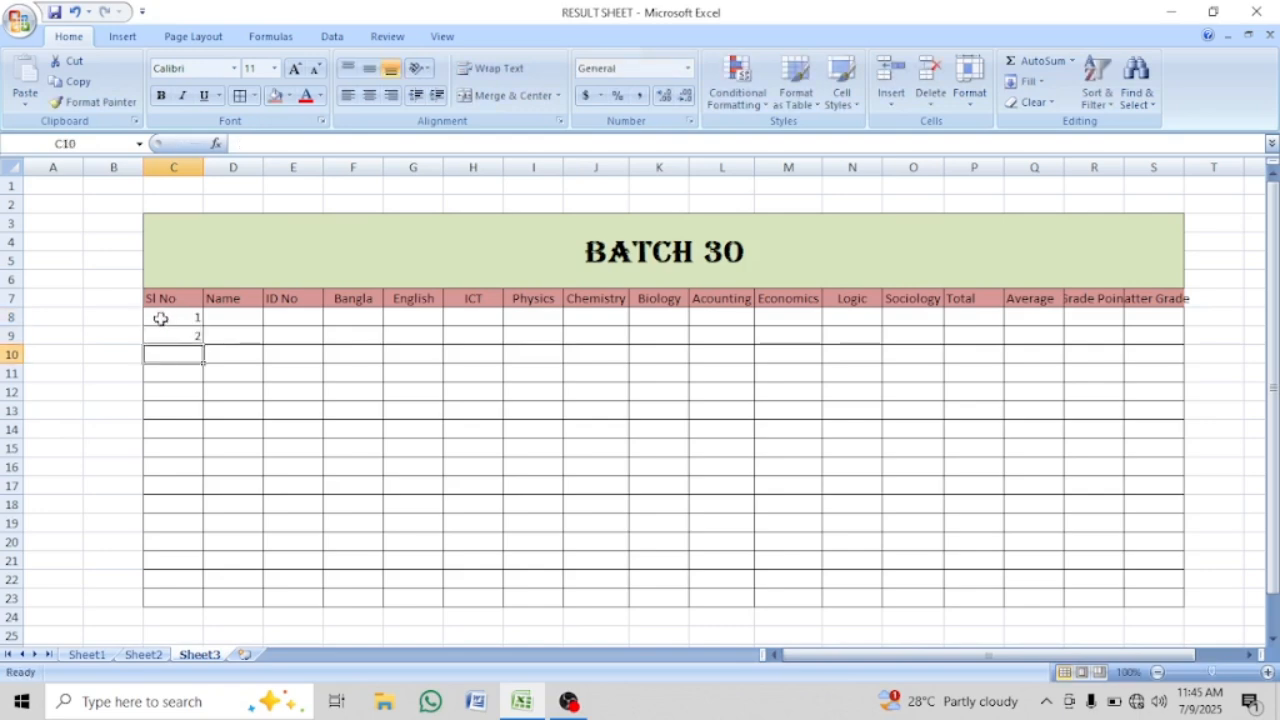
left_click_drag(160, 318, 198, 578)
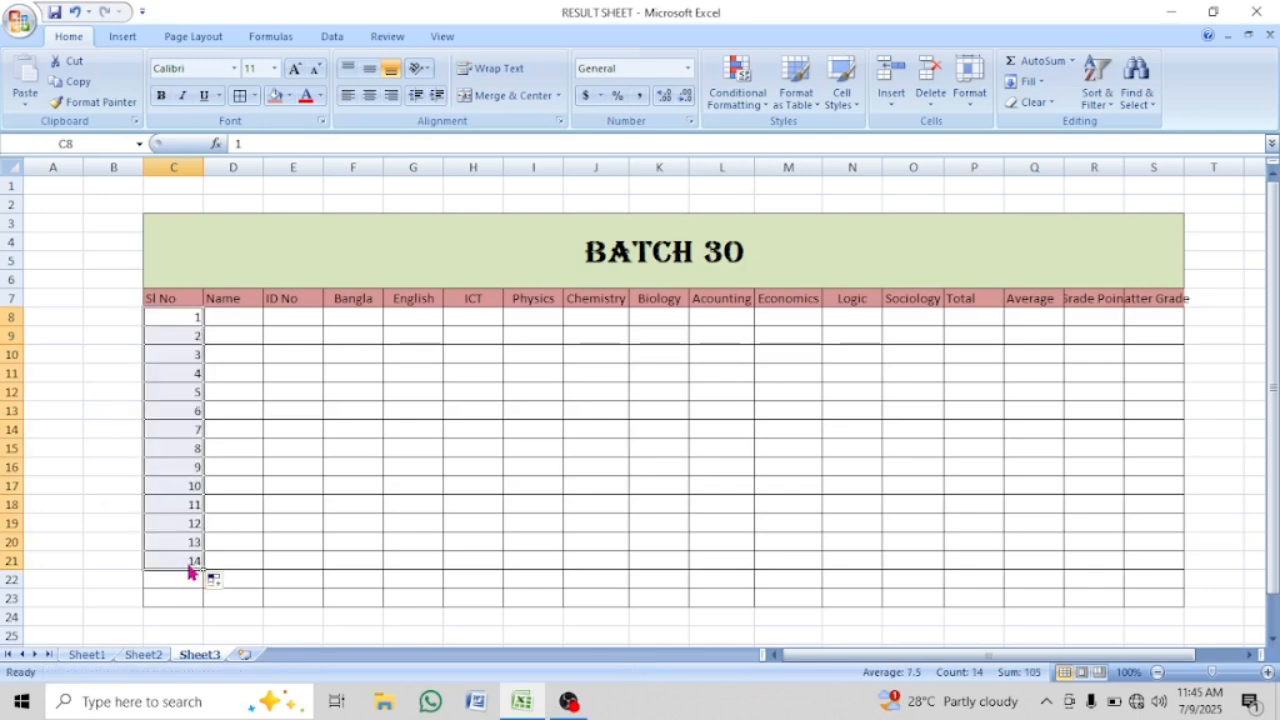
Undo the serial number fill and clear the starting numbers from C8:C9
key("ctrl+z")
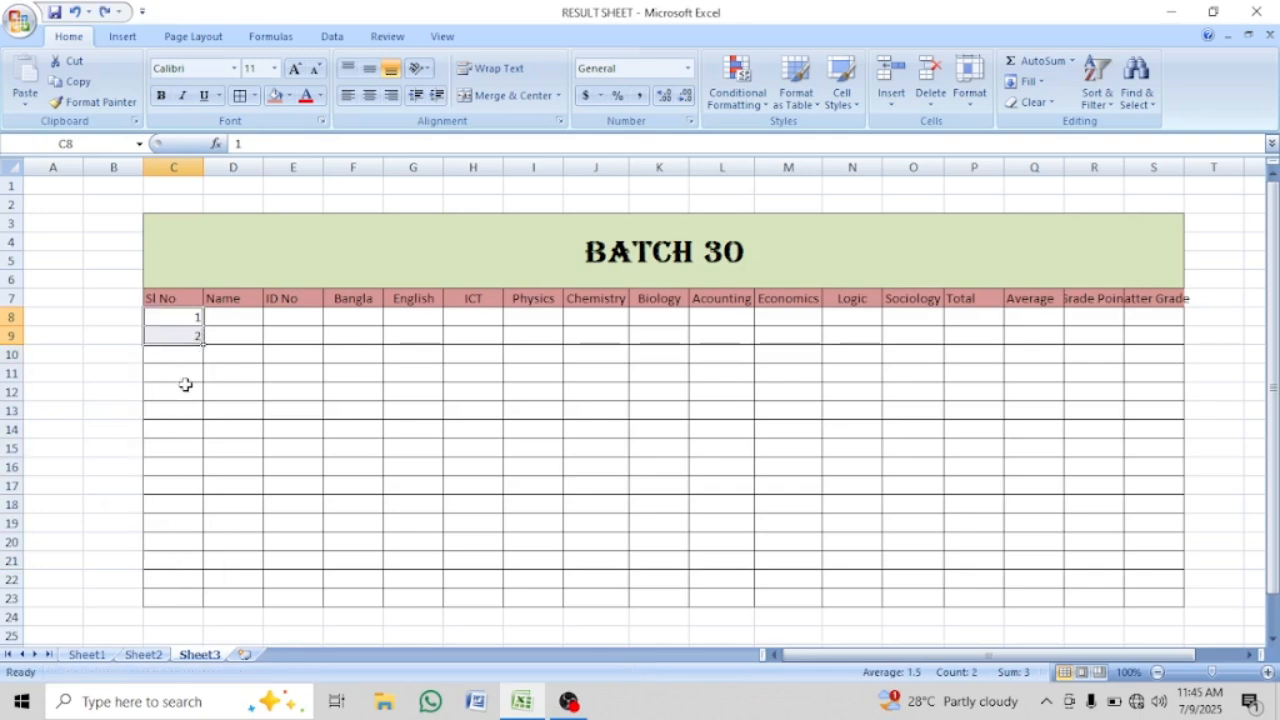
key("BackSpace")
left_click(178, 375)
left_click(195, 339)
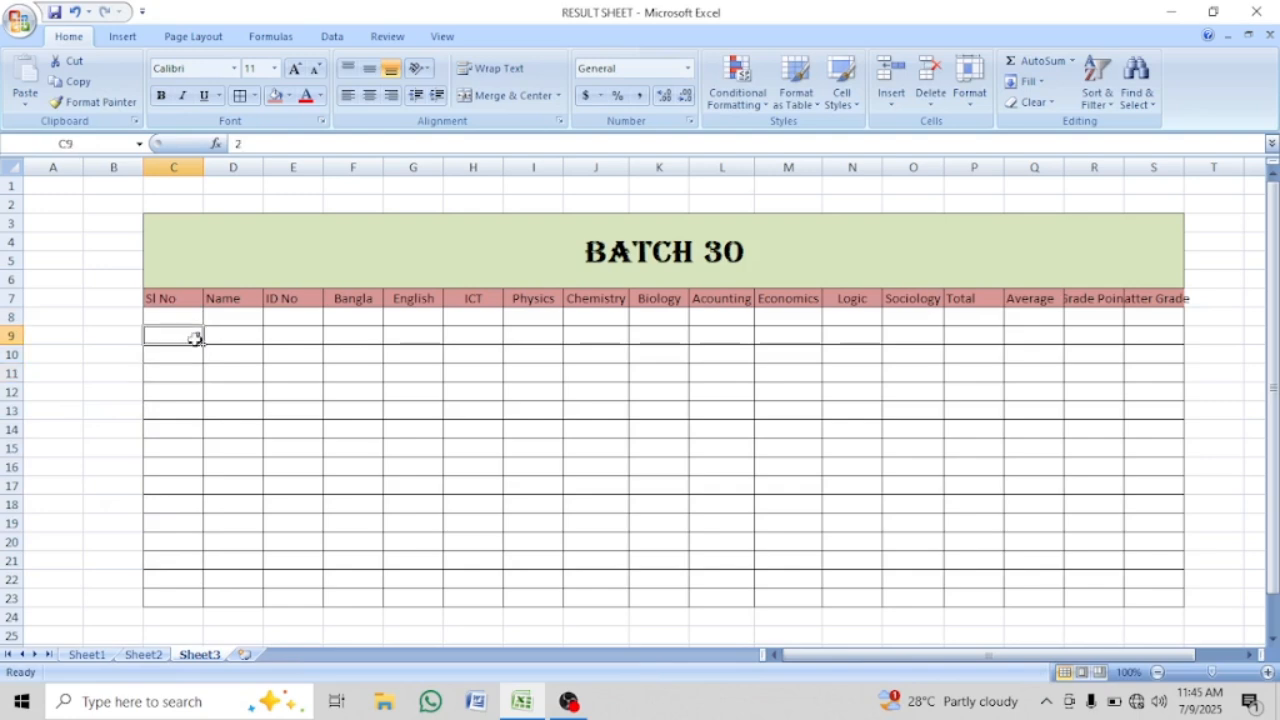
key("BackSpace")
Enter 1 in C8 and fill it down to C21 with the Fill Series option
left_click(185, 316)
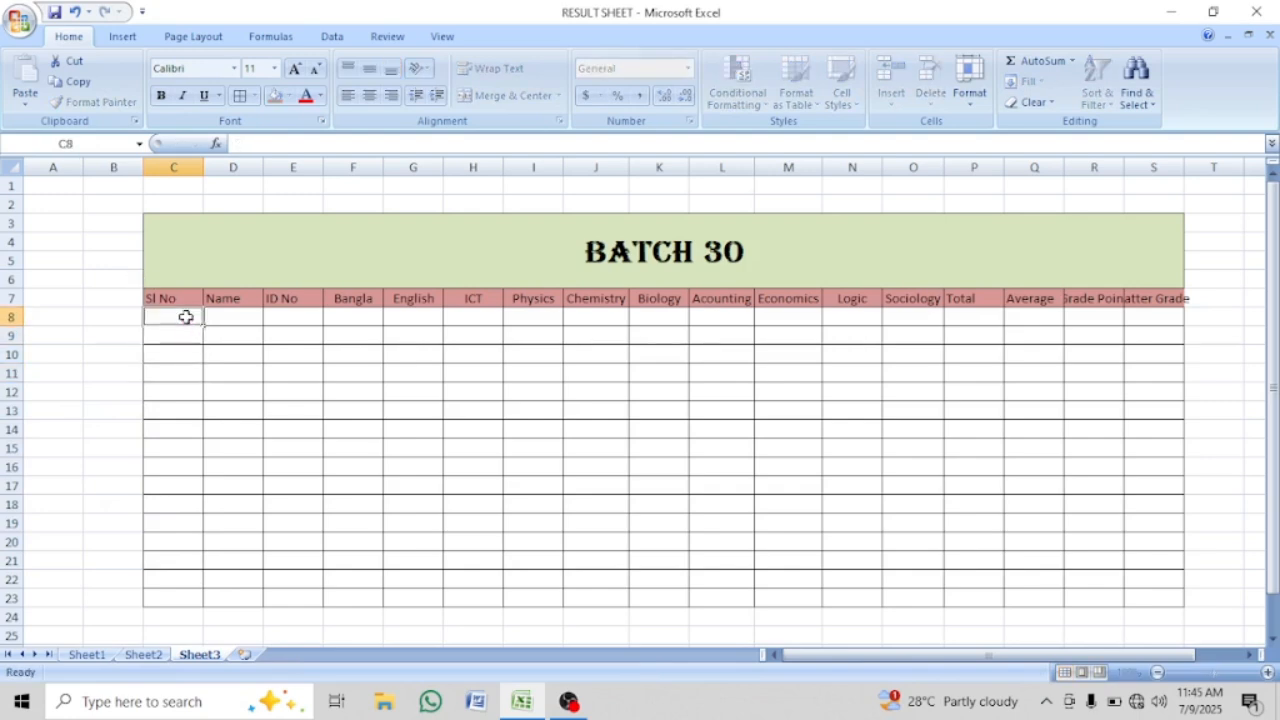
type("1")
key("Return")
left_click(196, 315)
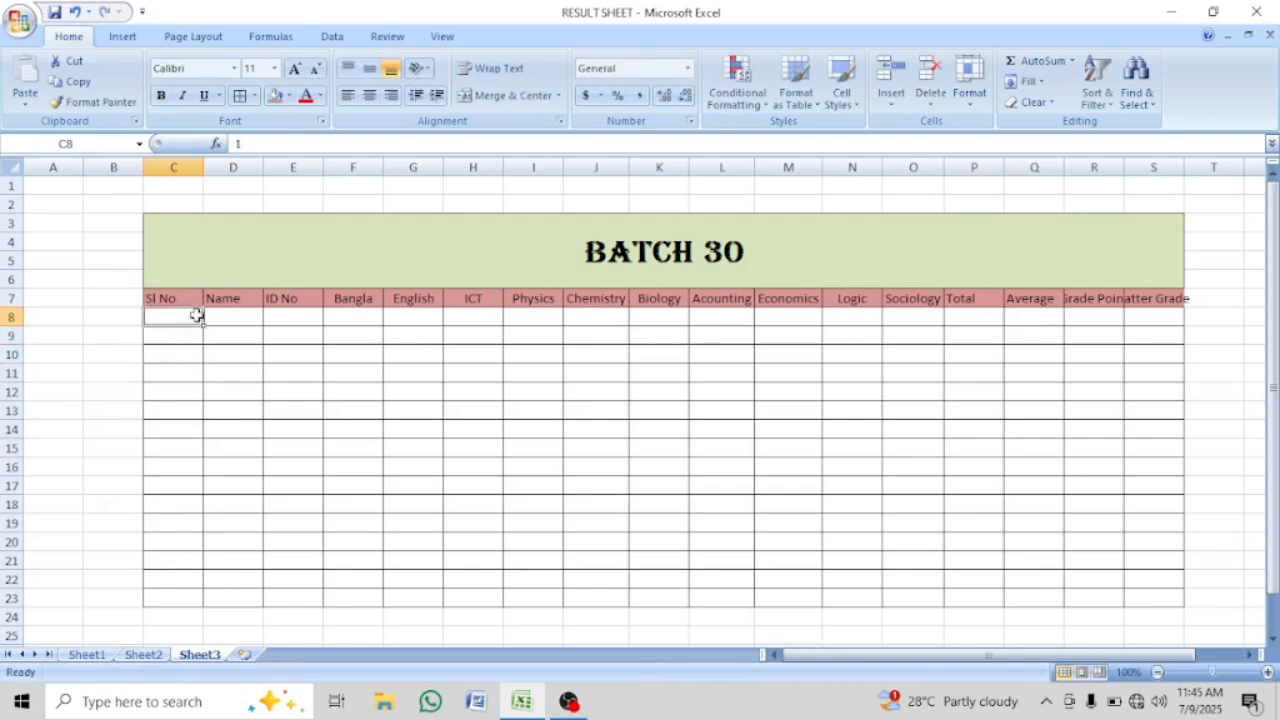
left_click_drag(204, 323, 212, 565)
left_click(217, 584)
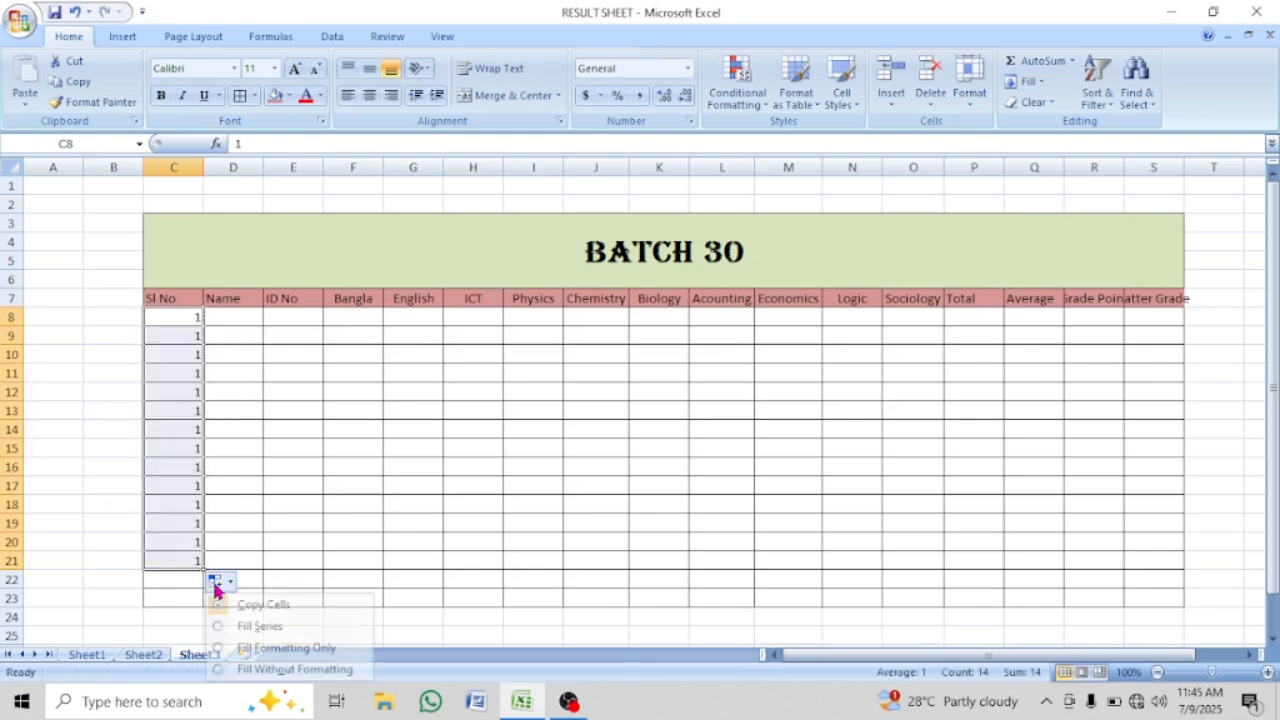
left_click(261, 627)
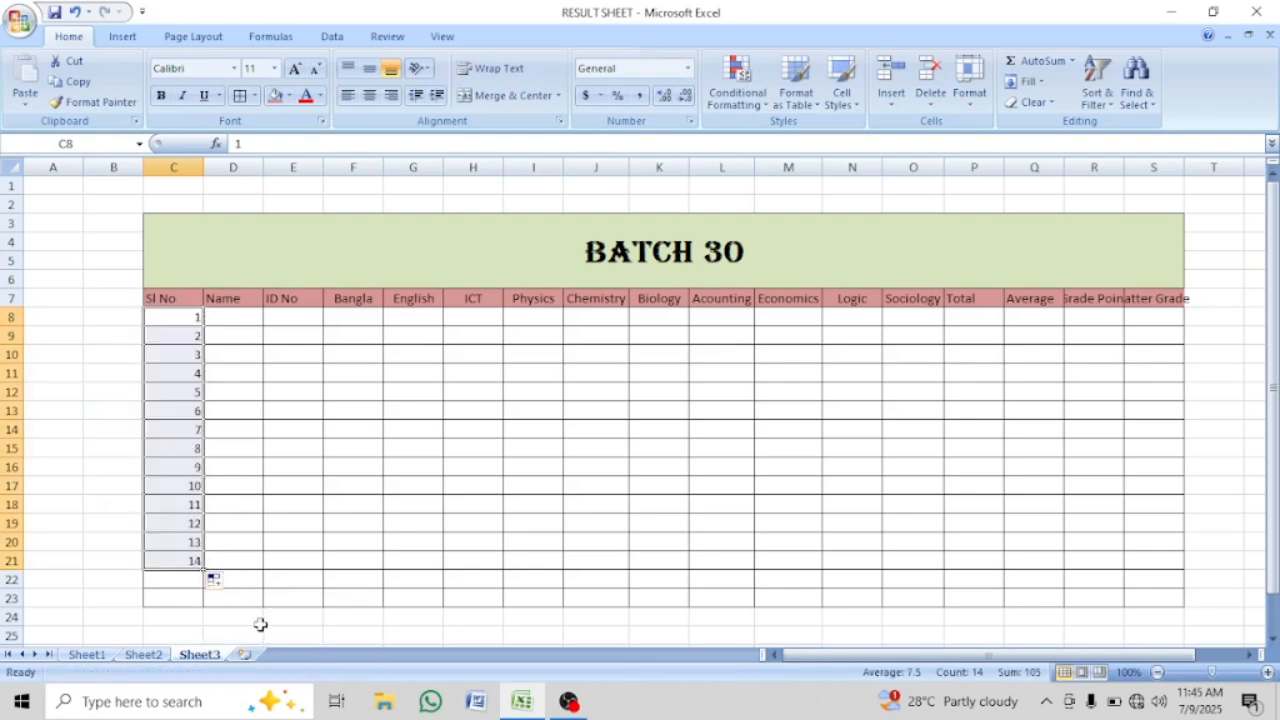
Delete the serial numbers 8 to 14 from C15:C21
left_click(190, 598)
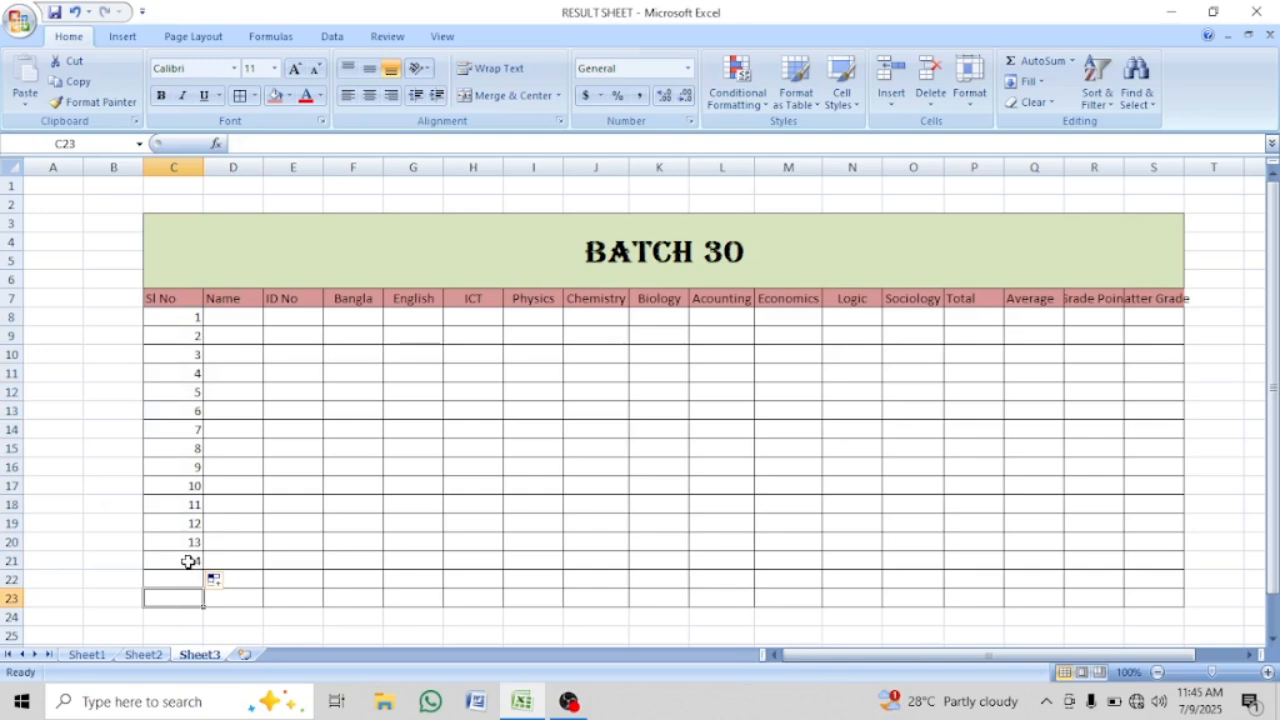
left_click(188, 561)
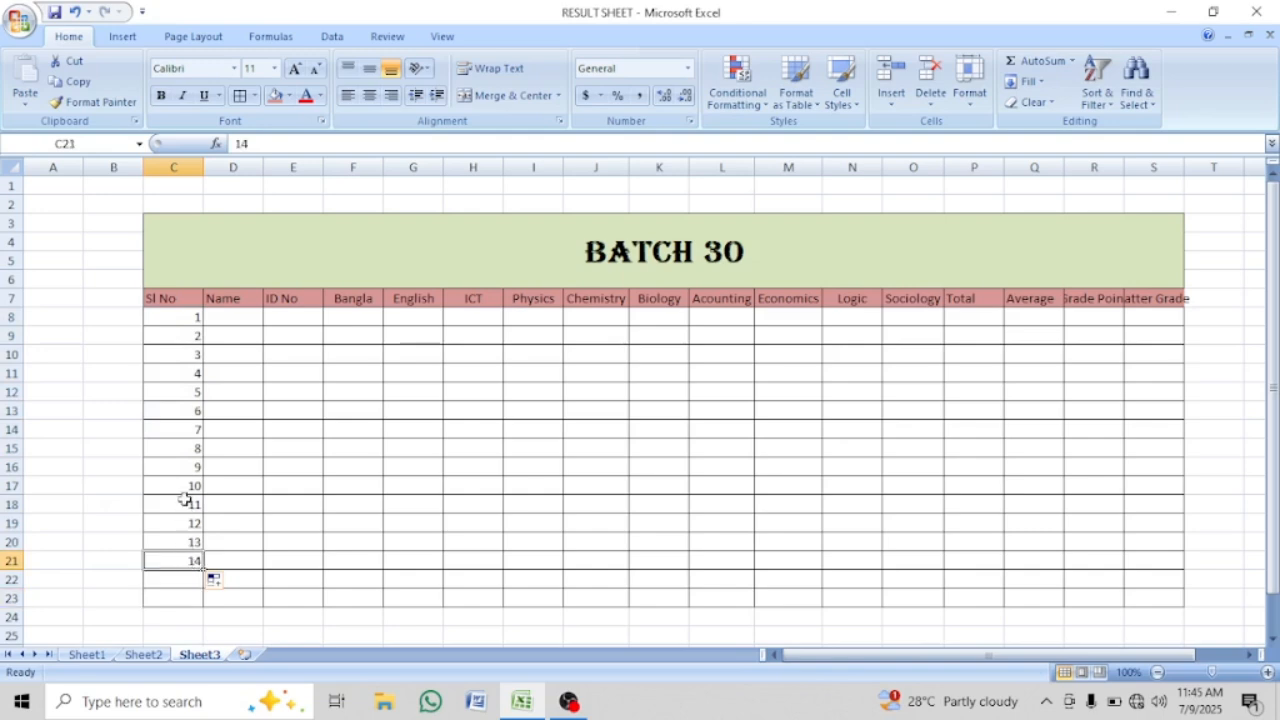
left_click_drag(185, 500, 189, 557)
key("Delete")
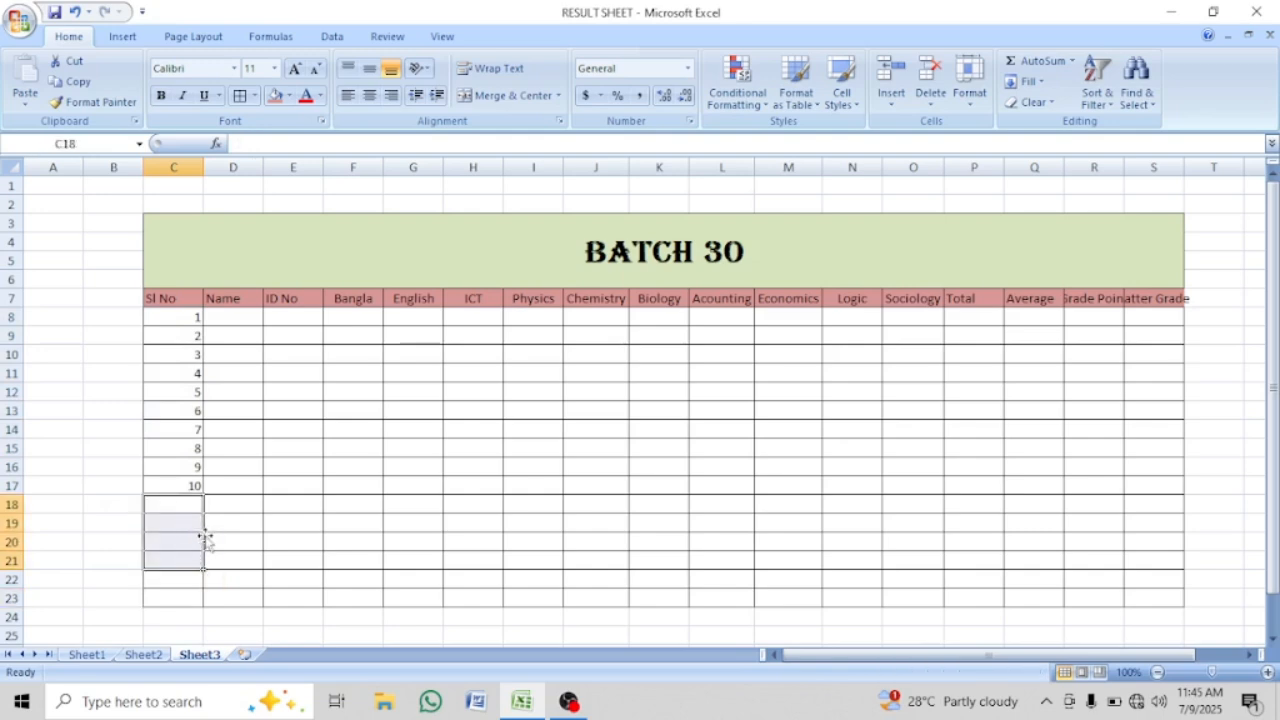
left_click_drag(175, 451, 190, 494)
key("Delete")
Enter the first four students' names in the Name column, cells D8 to D11
left_click(224, 314)
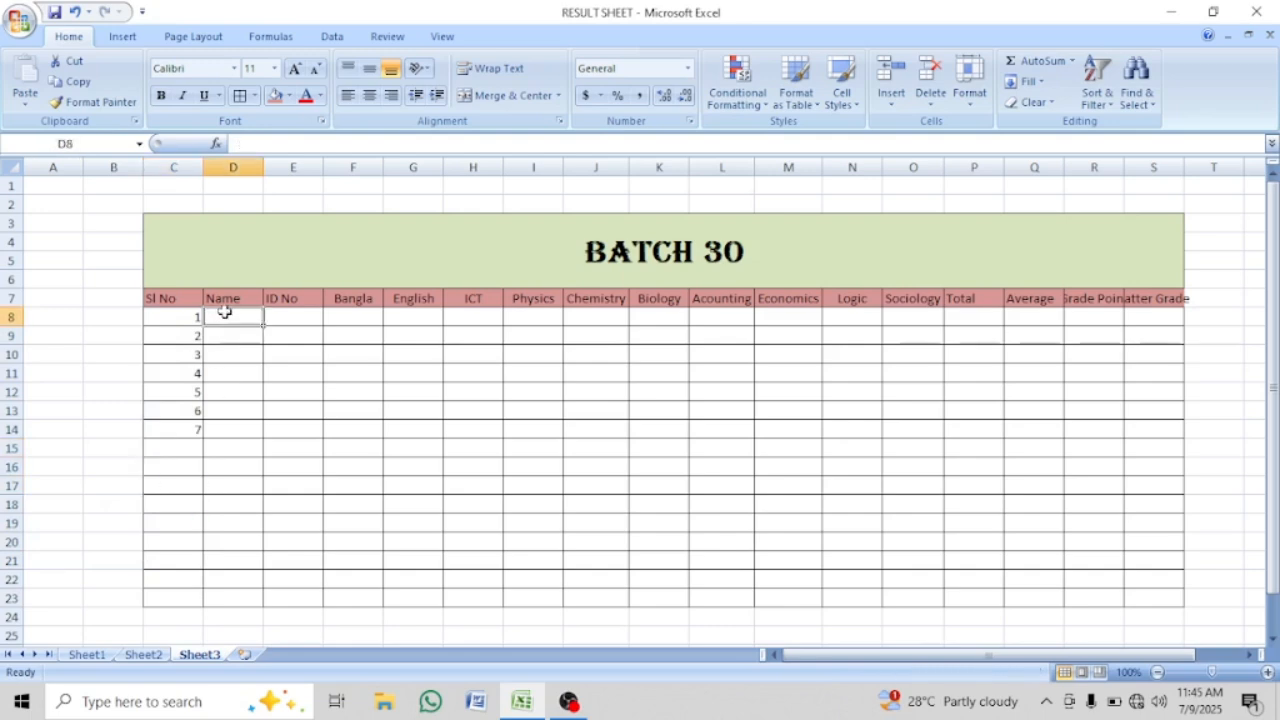
type("Rafi")
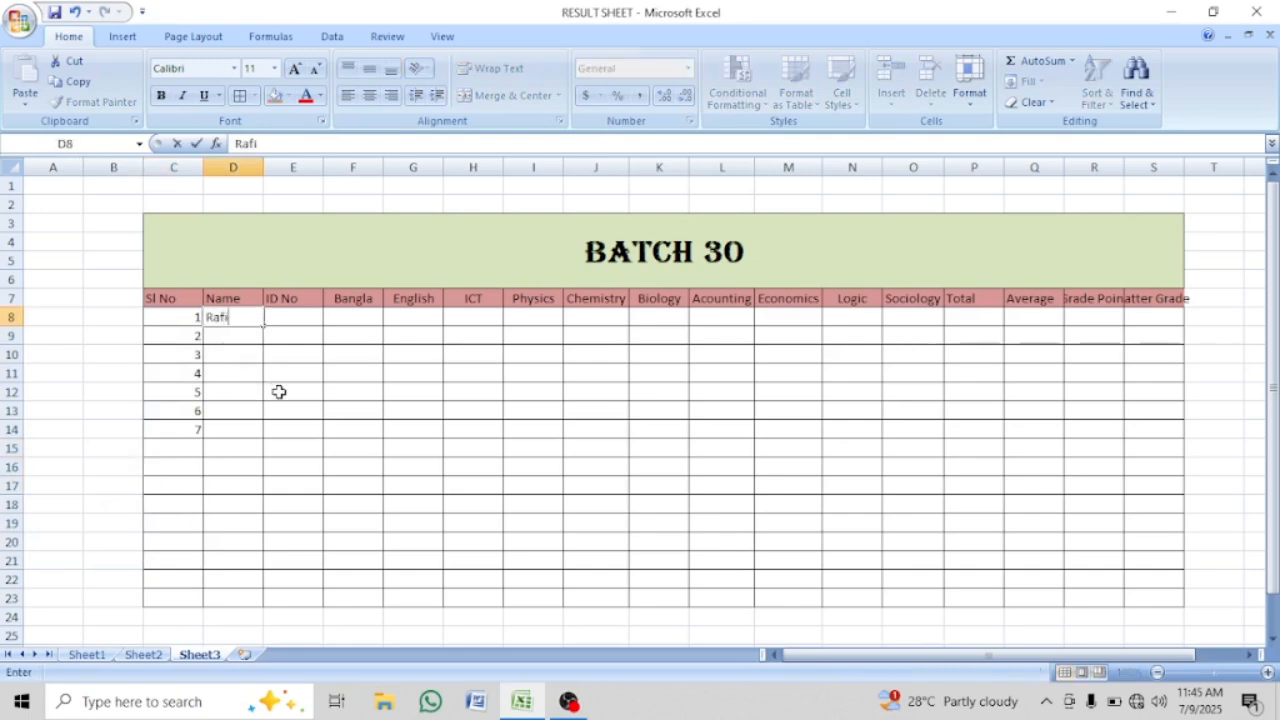
key("Return")
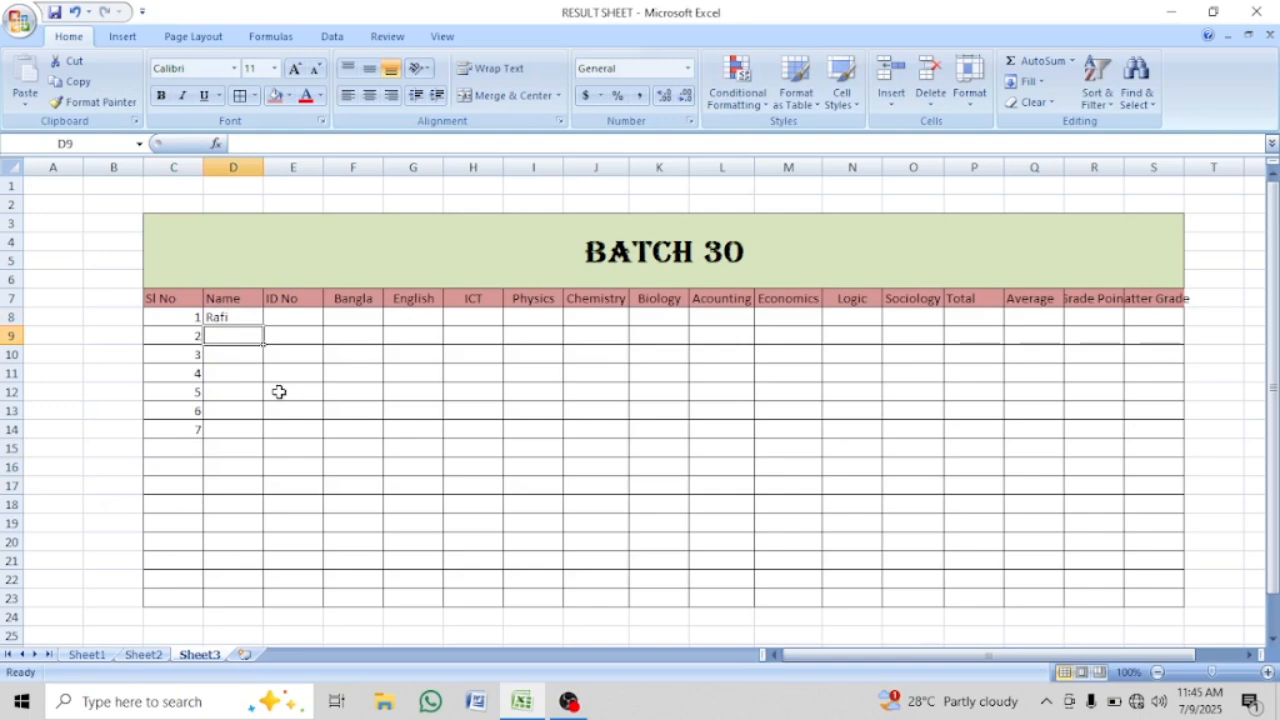
type("Kiron")
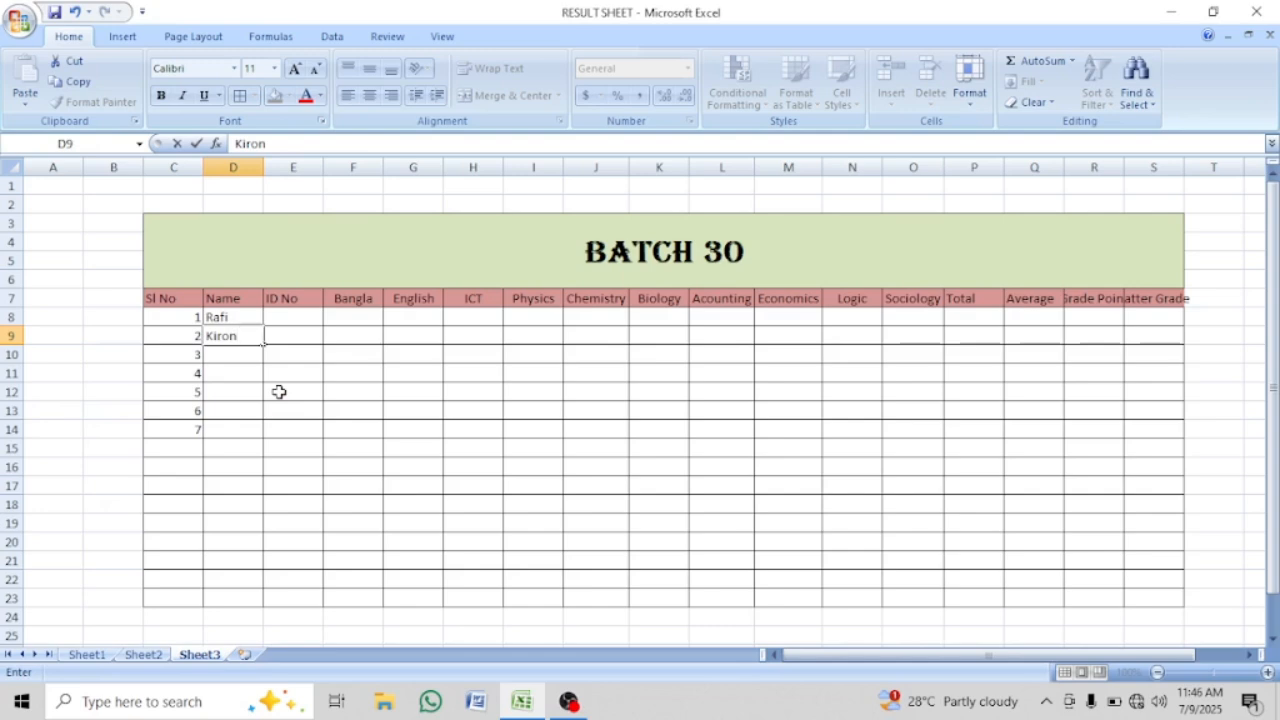
key("Return")
type("Bijoy")
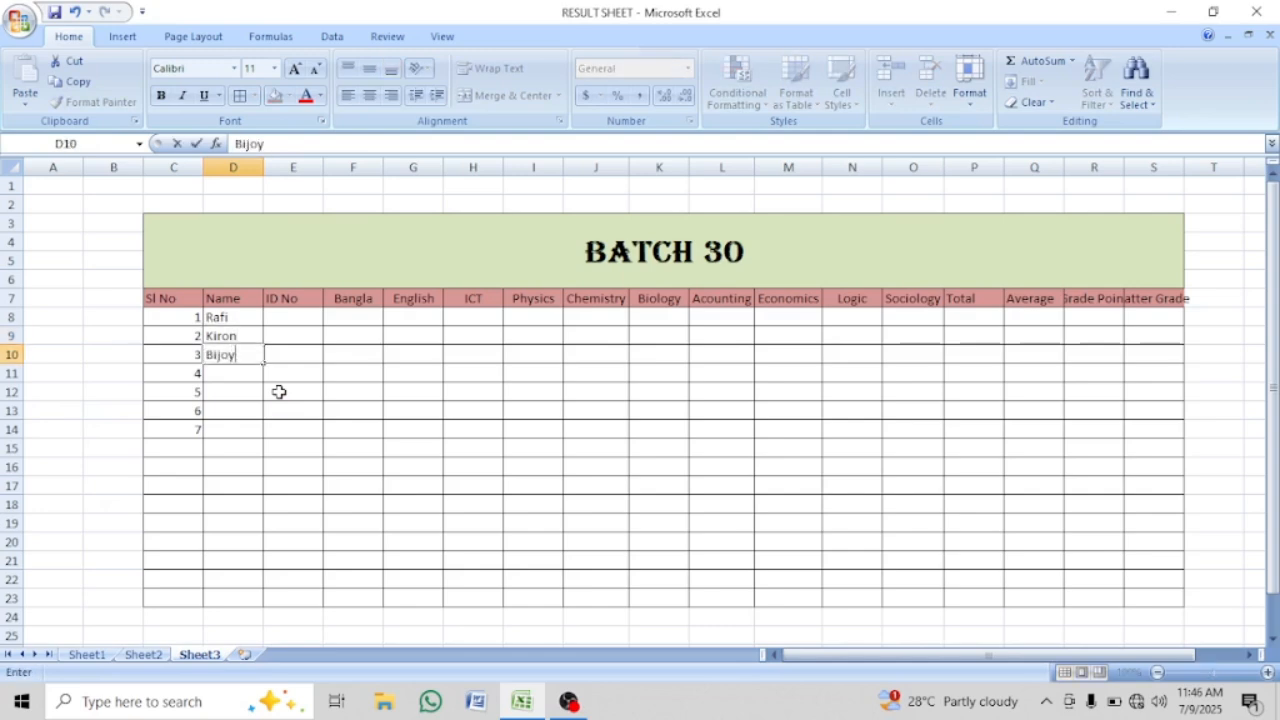
key("Return")
type("Hrid")
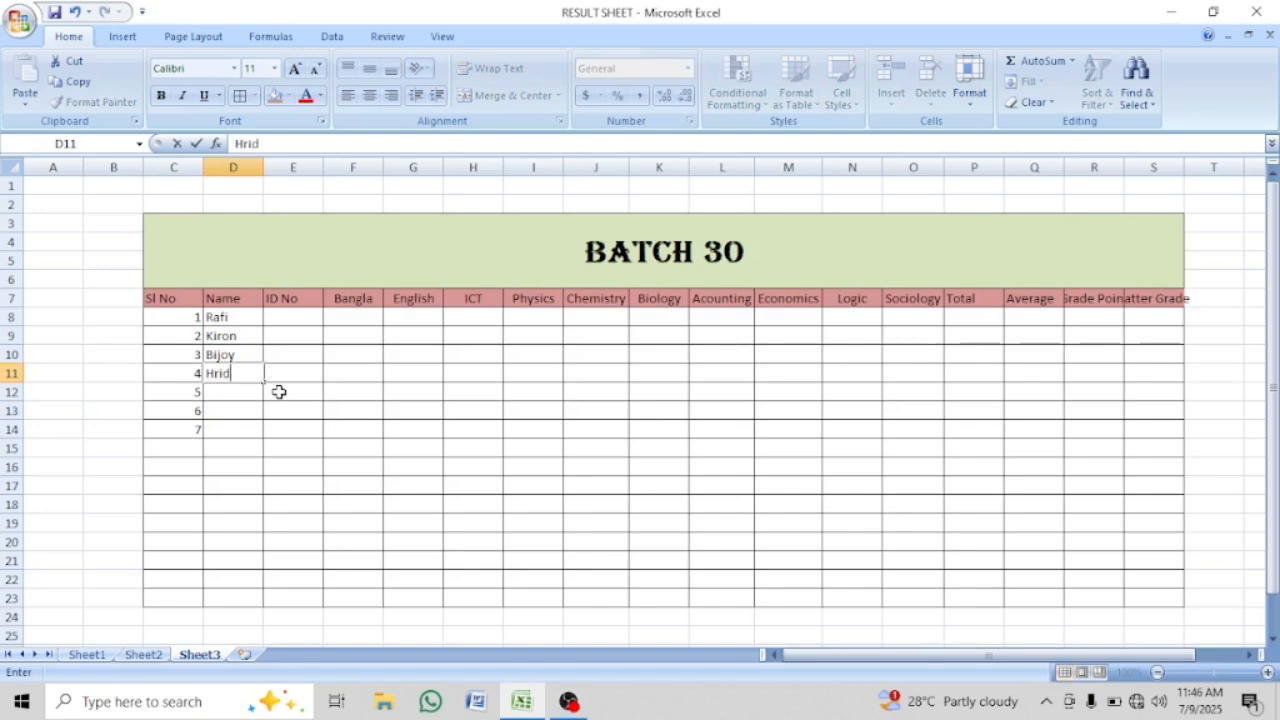
type("oy")
key("Return")
Enter the remaining three students' names in D12 to D14
type("S")
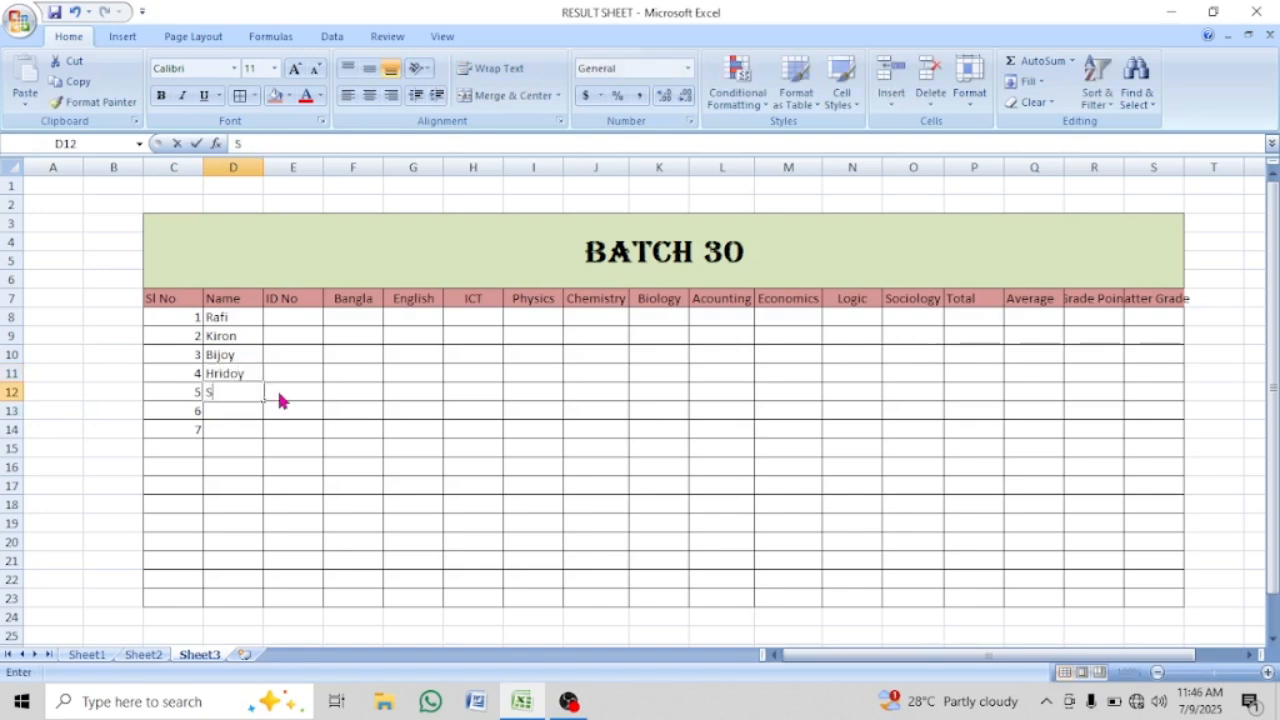
type("ani")
key("Return")
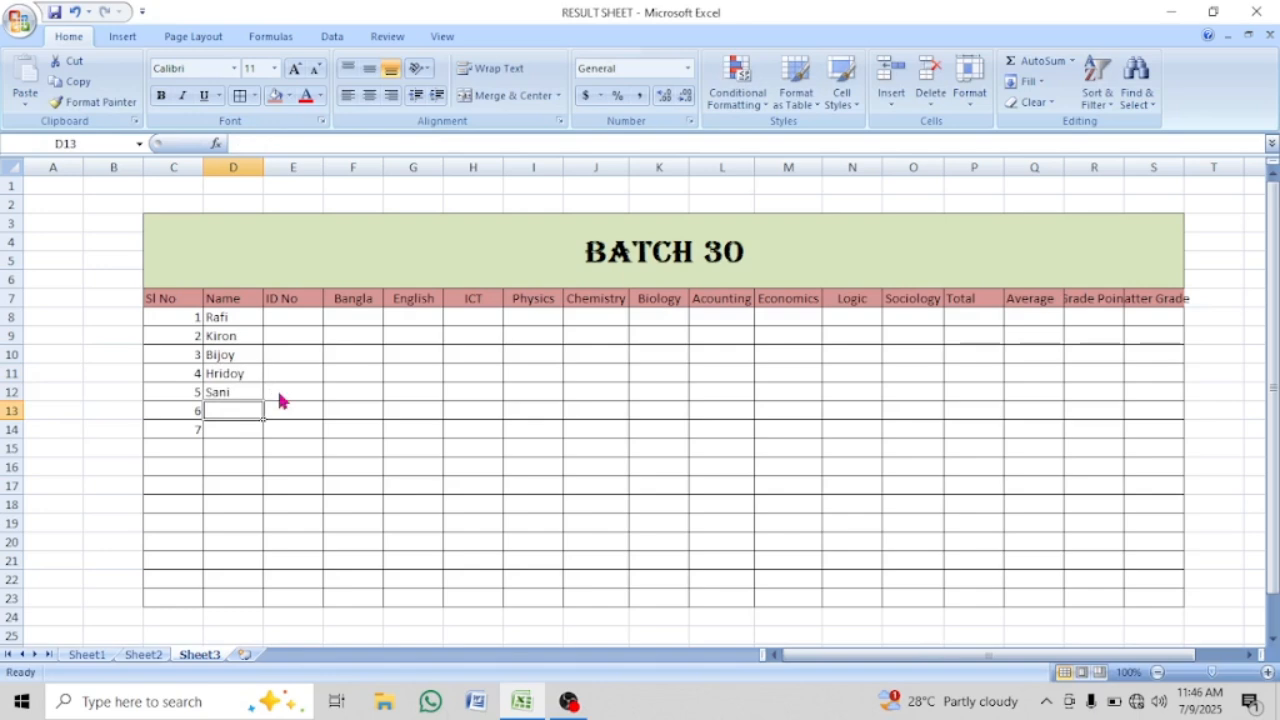
type("Faiz")
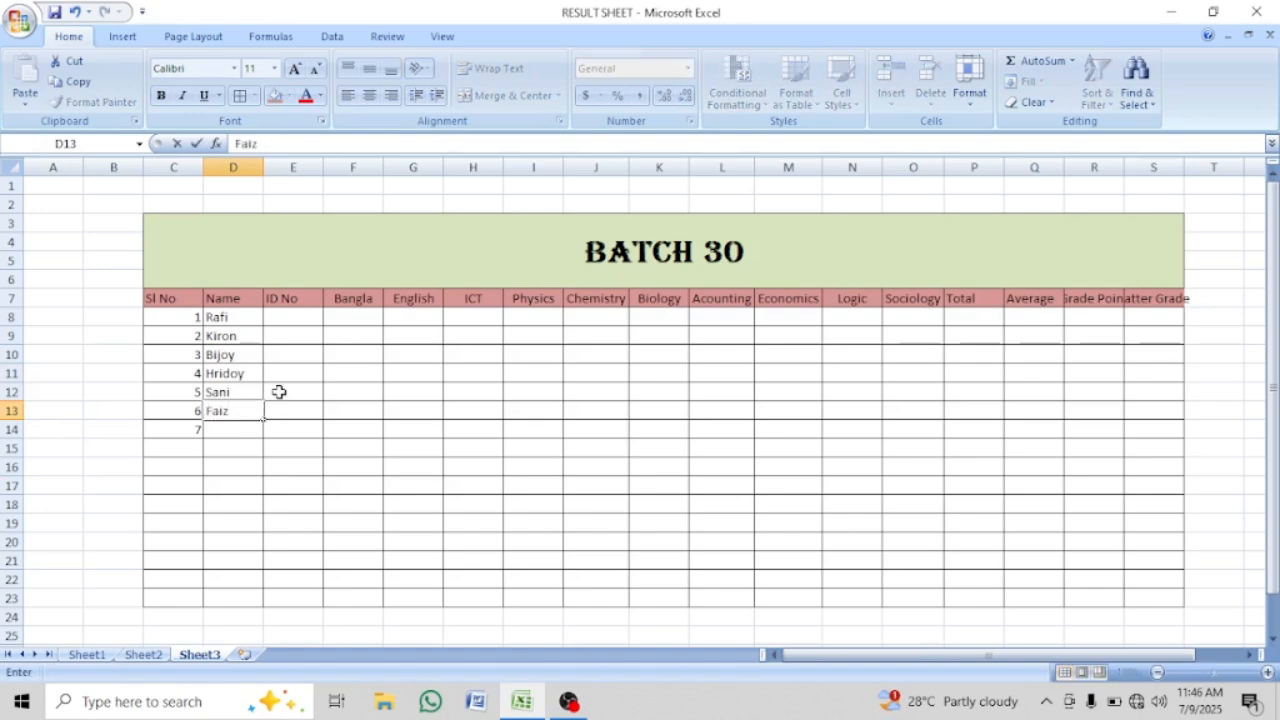
key("BackSpace")
key("Return")
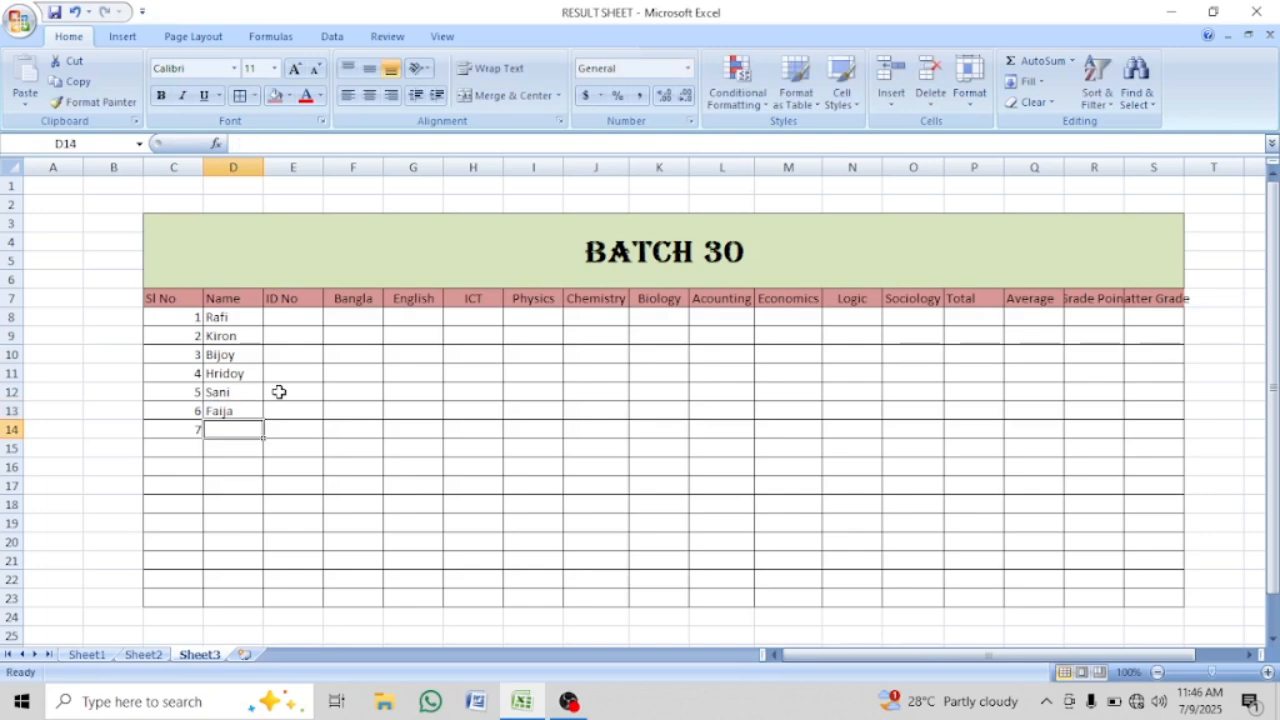
type("Mairupa")
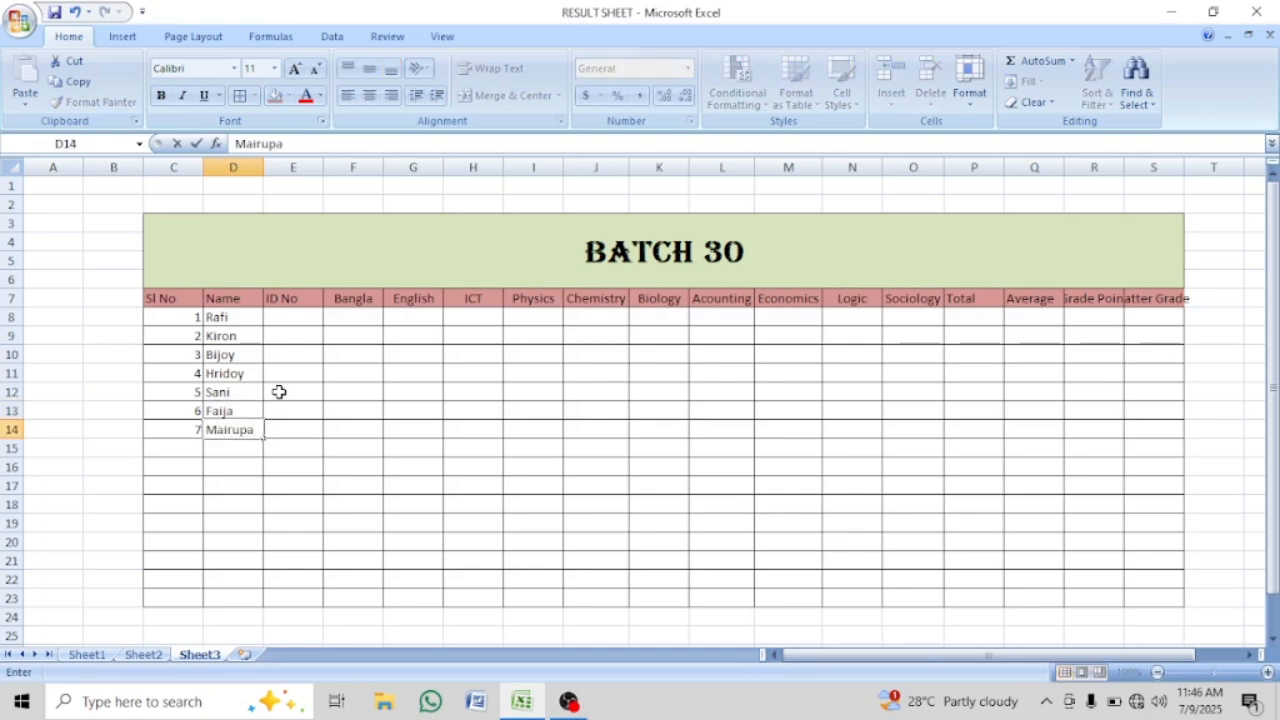
left_click(279, 392)
Enter the first student's ID number in E8 and fill it down to E14 with the Fill Series option
left_click(288, 315)
type("2211")
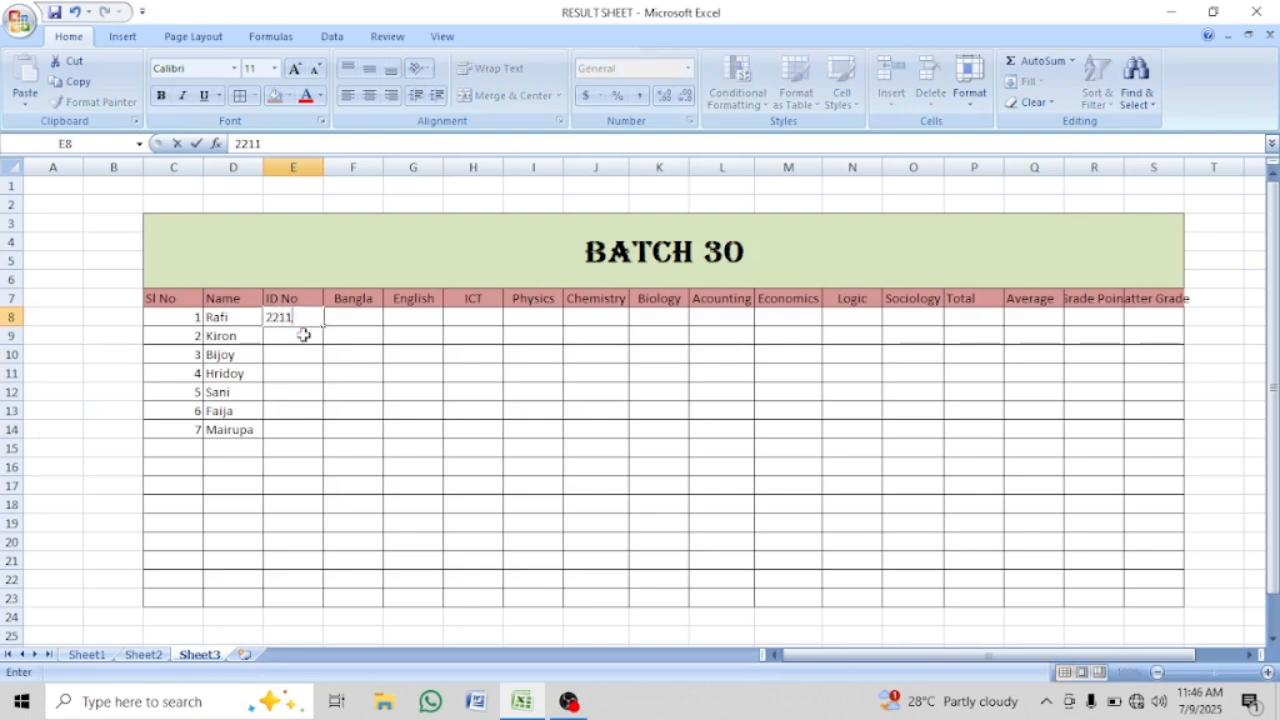
key("Return")
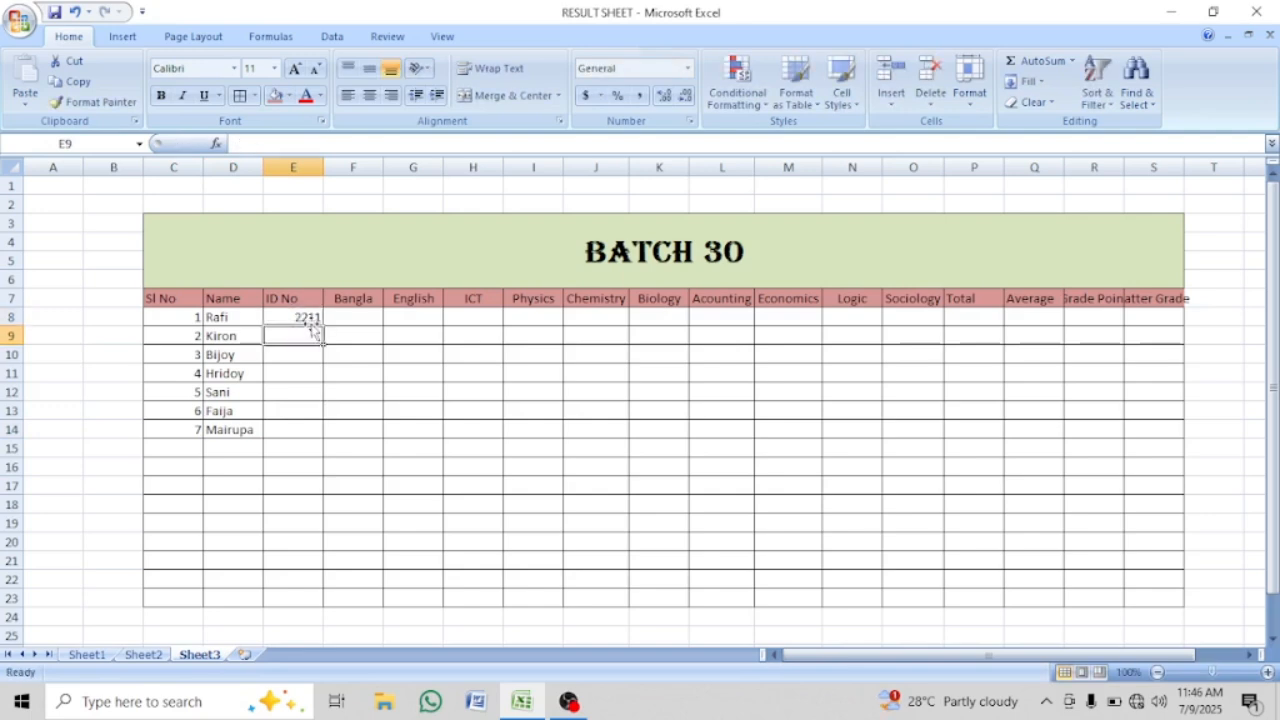
left_click(311, 319)
left_click_drag(323, 327, 331, 440)
left_click(336, 452)
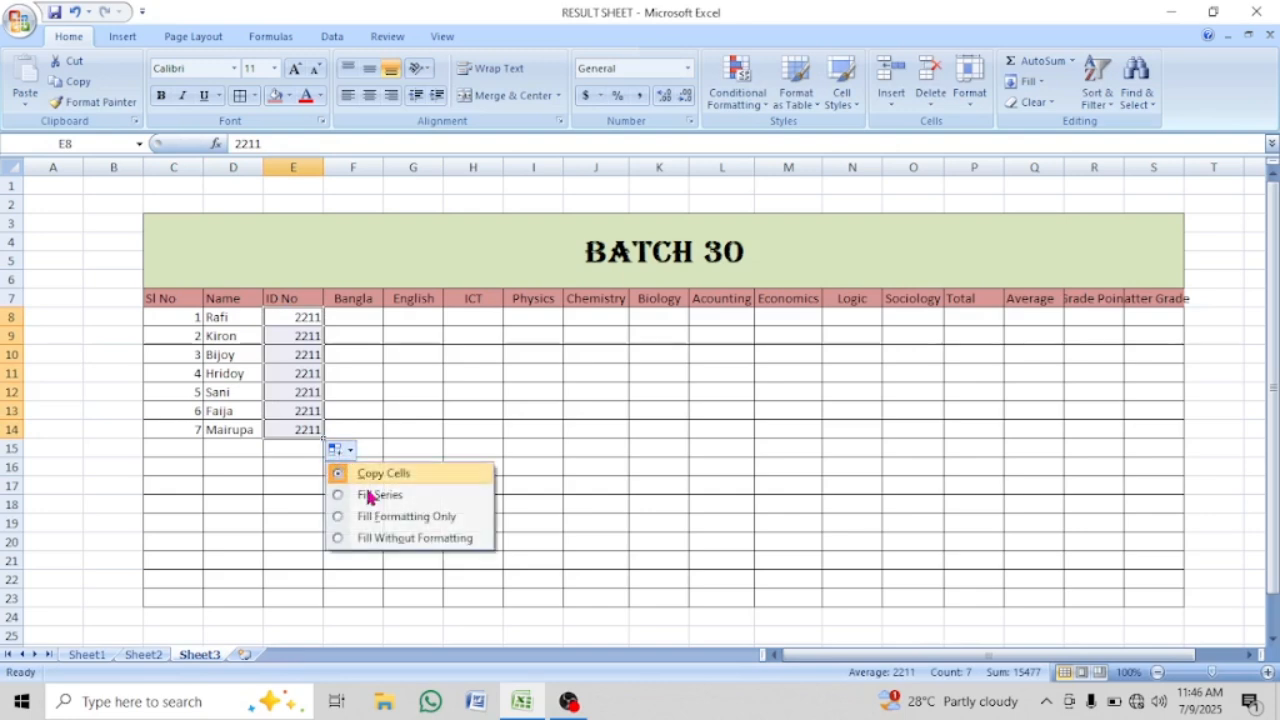
left_click(368, 492)
left_click(304, 428)
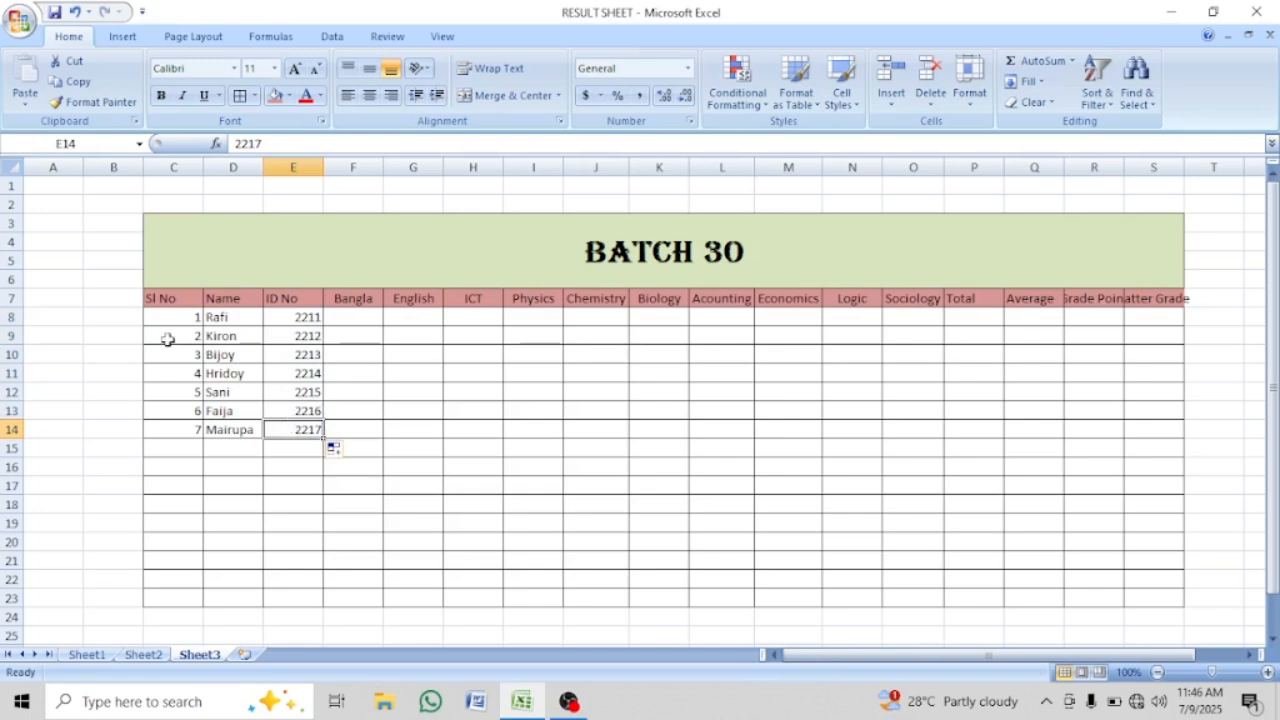
Enter 80 as the first student's Bangla mark in F8 and copy it across to Sociology in O8
left_click(351, 321)
left_click(533, 352)
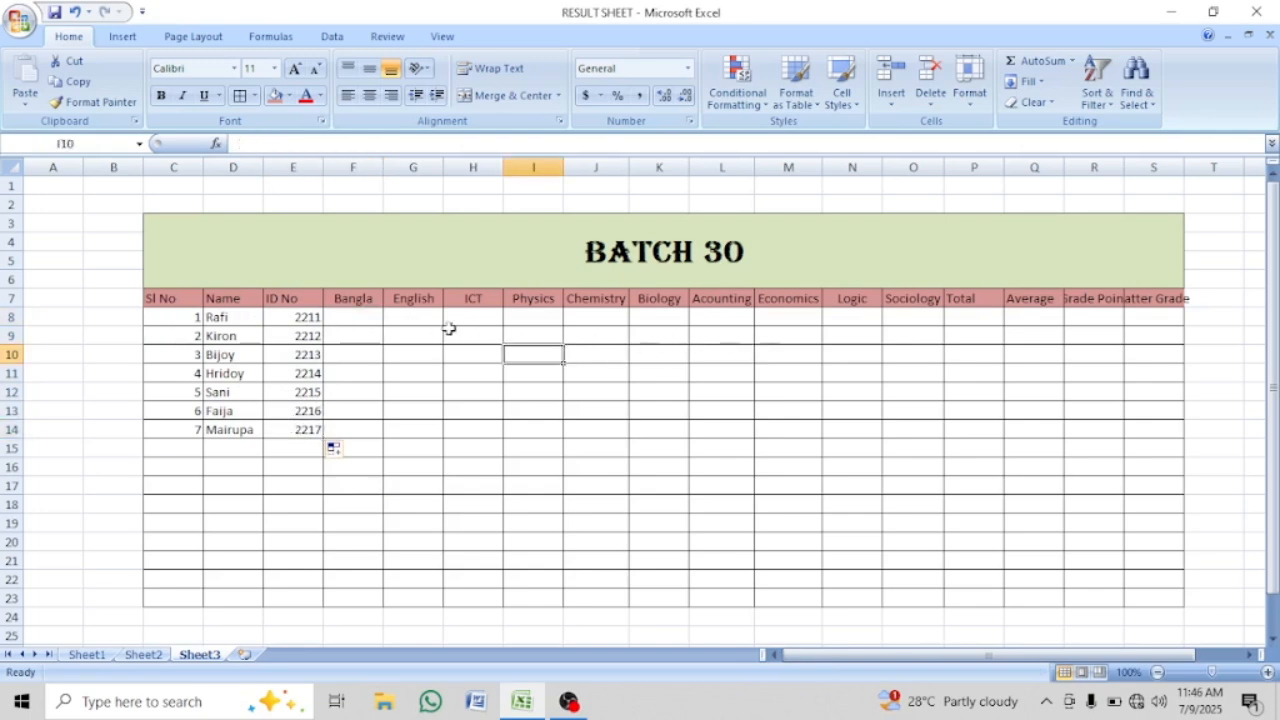
left_click(360, 313)
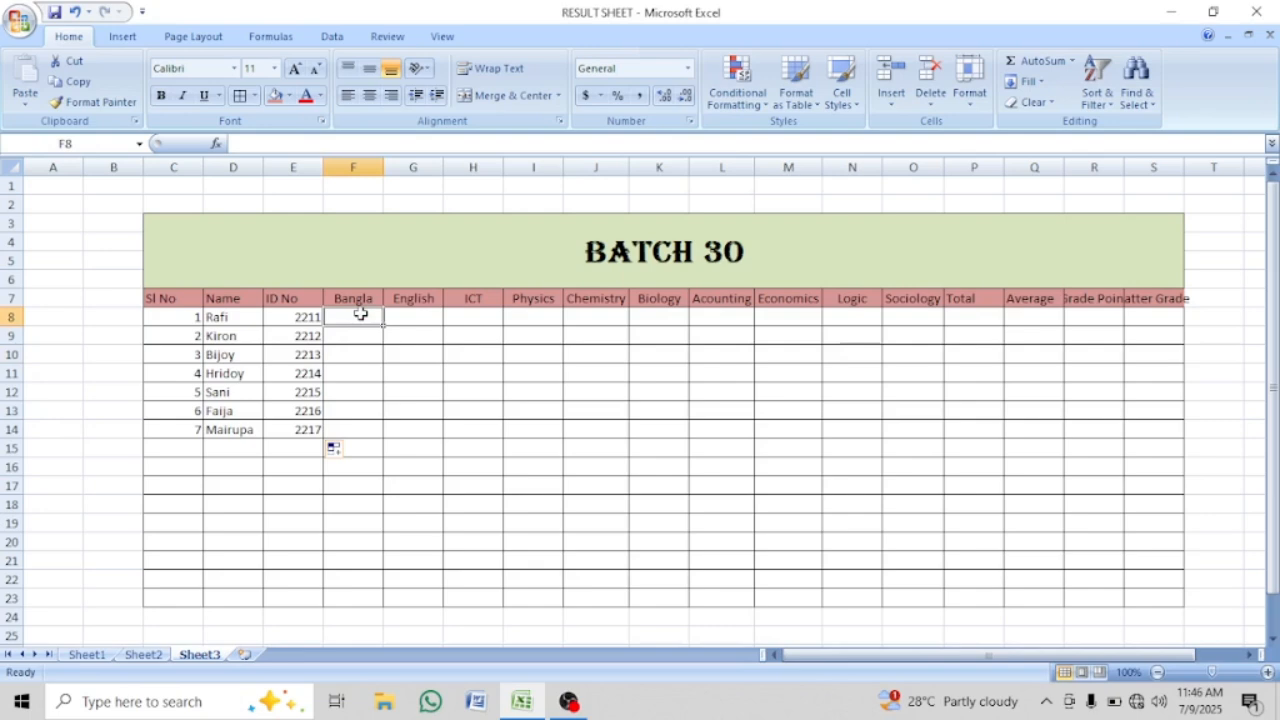
type("80")
left_click_drag(383, 326, 930, 321)
Set the first student's marks in row 8 to Biology 33, Chemistry 44, ICT 55, English 77 and Economics 87
left_click(665, 316)
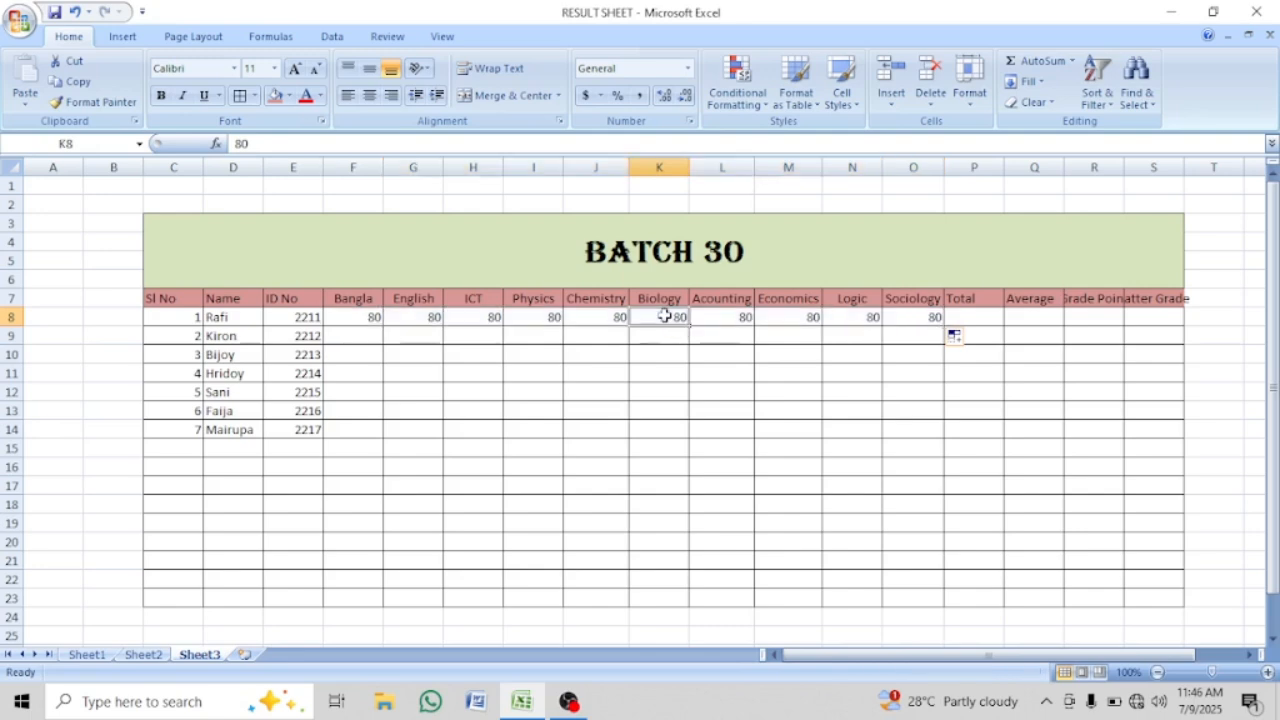
type("33")
left_click(584, 322)
type("44")
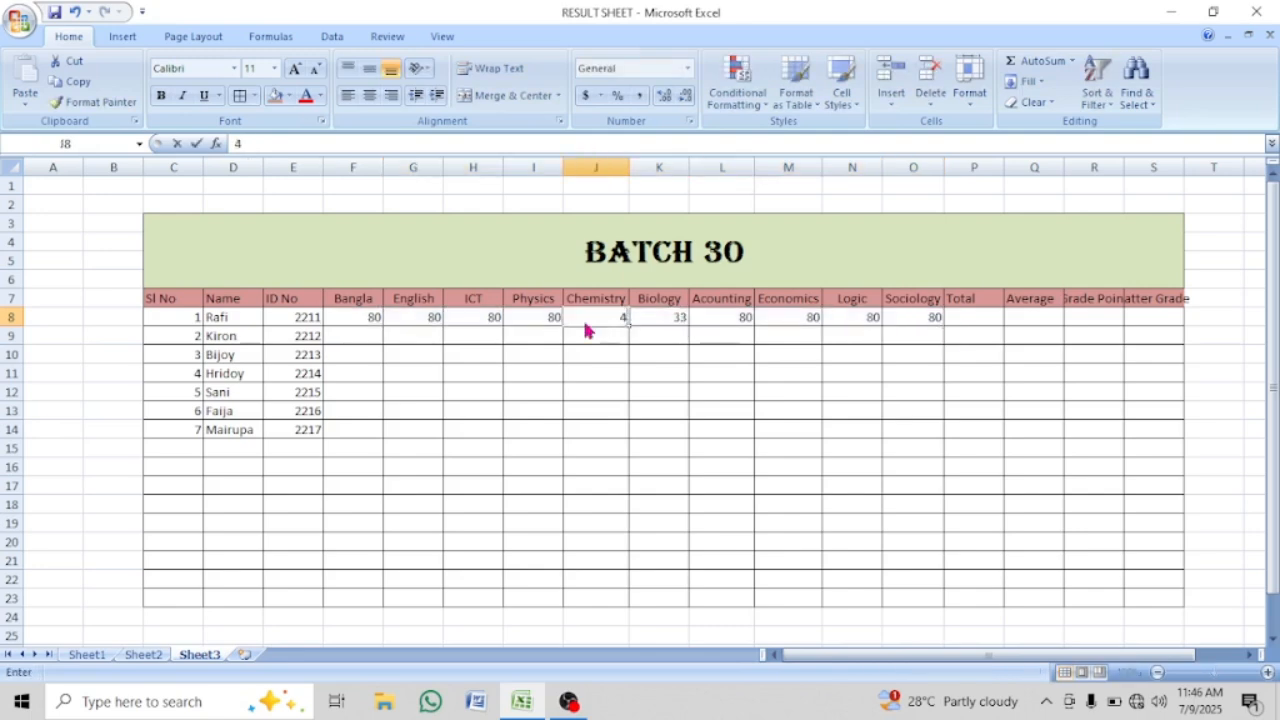
left_click(456, 319)
type("55")
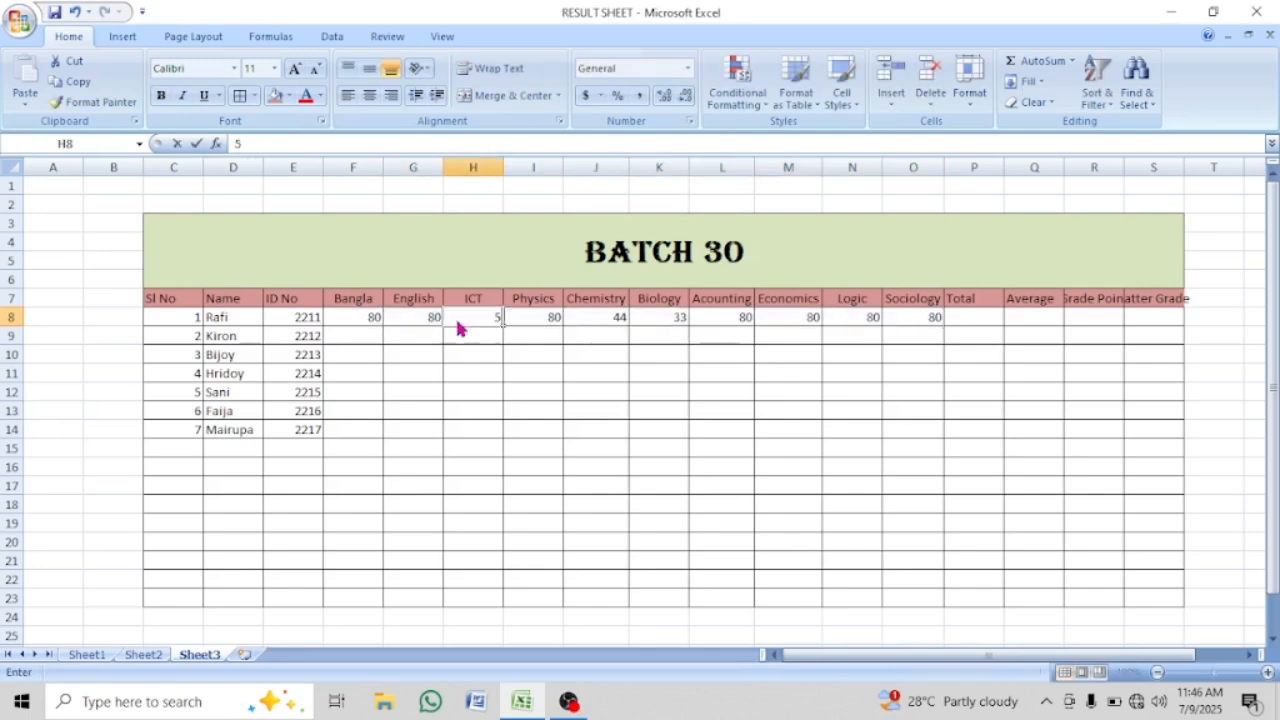
left_click(417, 320)
type("77")
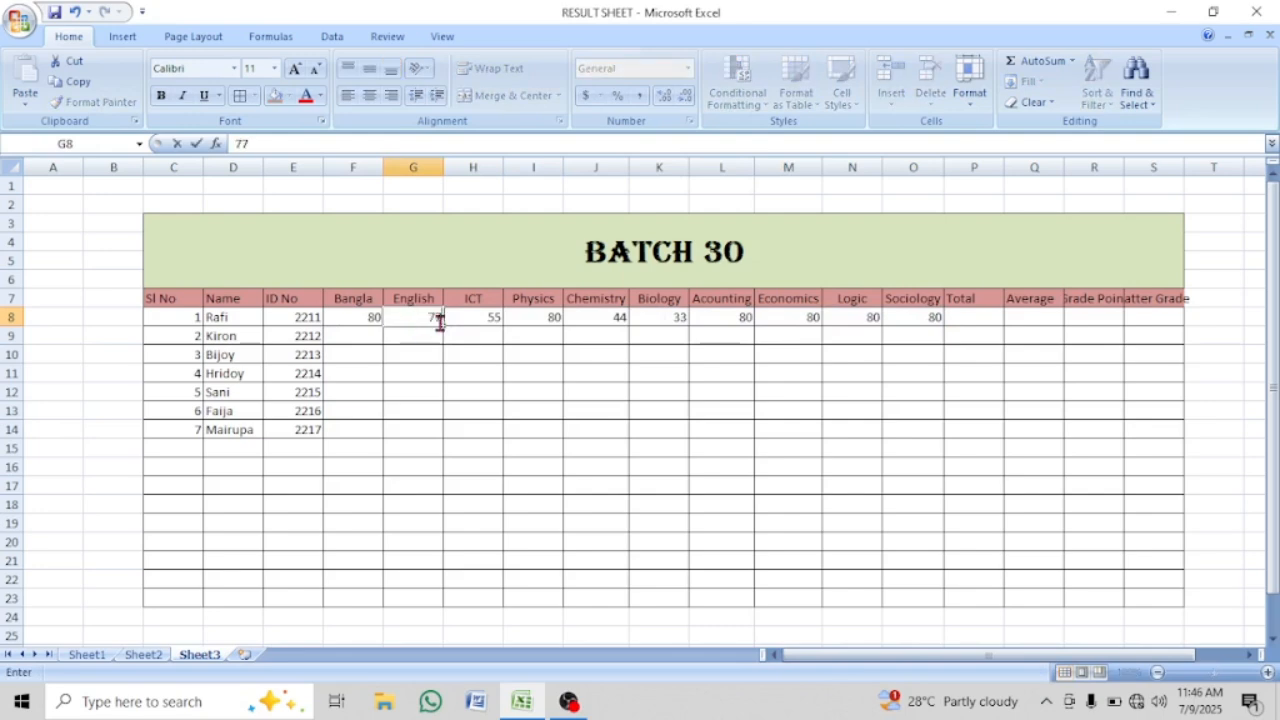
left_click(800, 318)
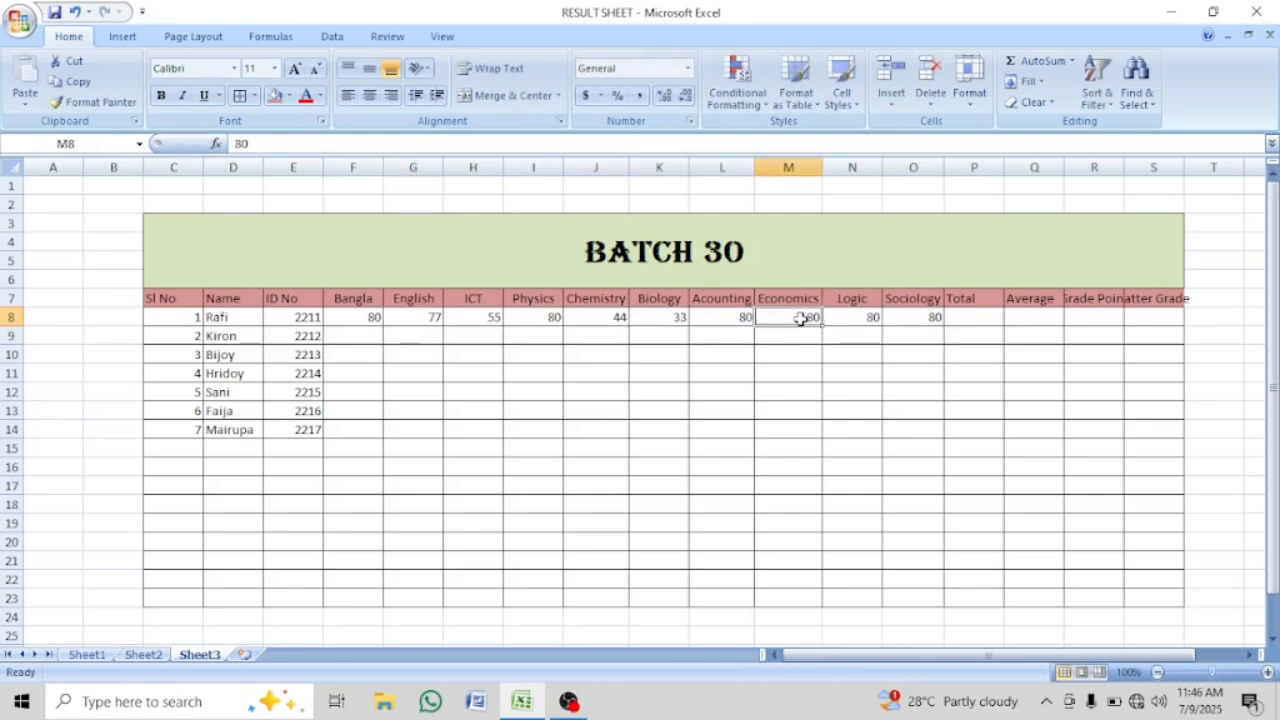
type("87")
left_click(788, 354)
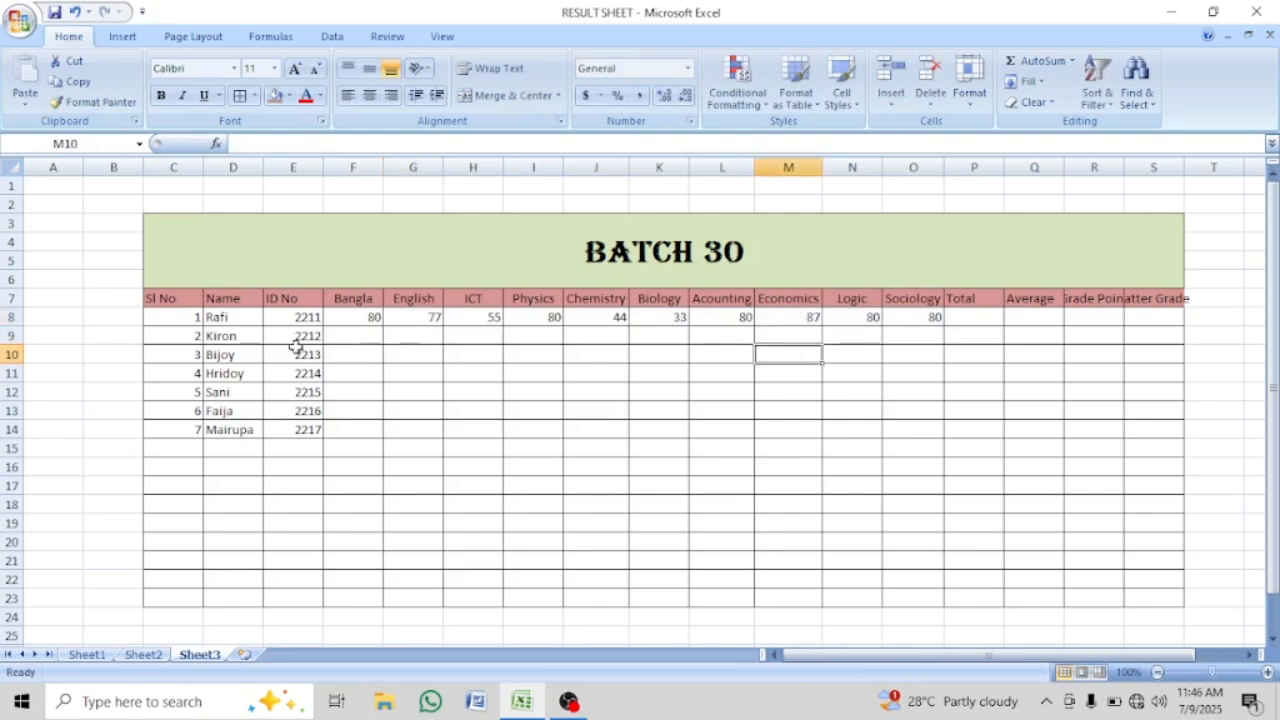
Copy the Bangla mark from F8 down to F14 for all students
left_click(366, 320)
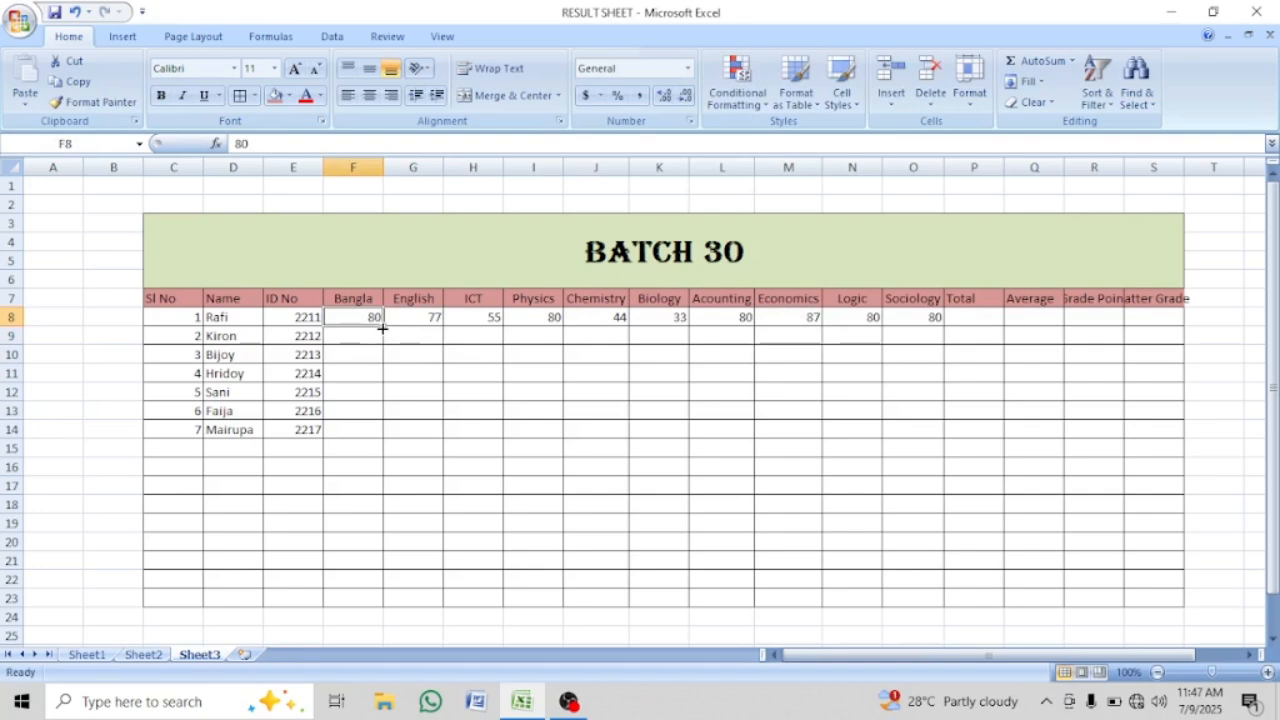
left_click_drag(382, 328, 382, 434)
left_click(370, 392)
left_click(366, 373)
left_click(366, 352)
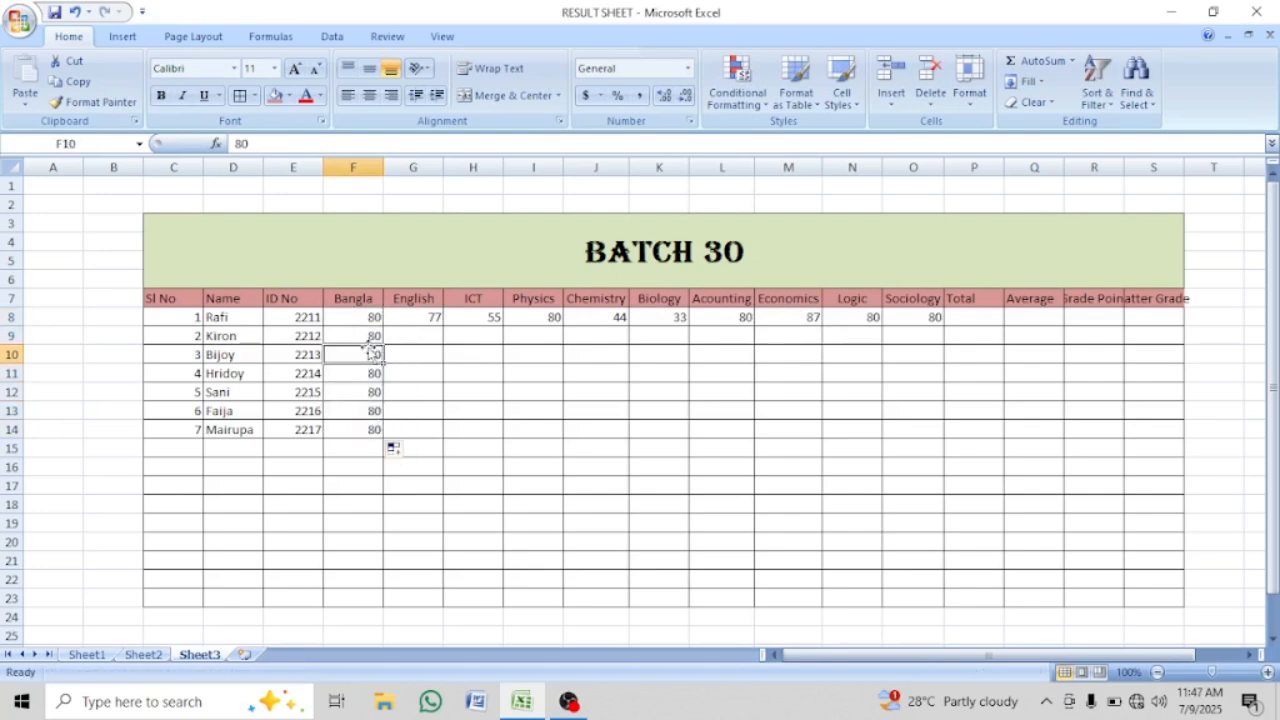
left_click(371, 371)
left_click(355, 413)
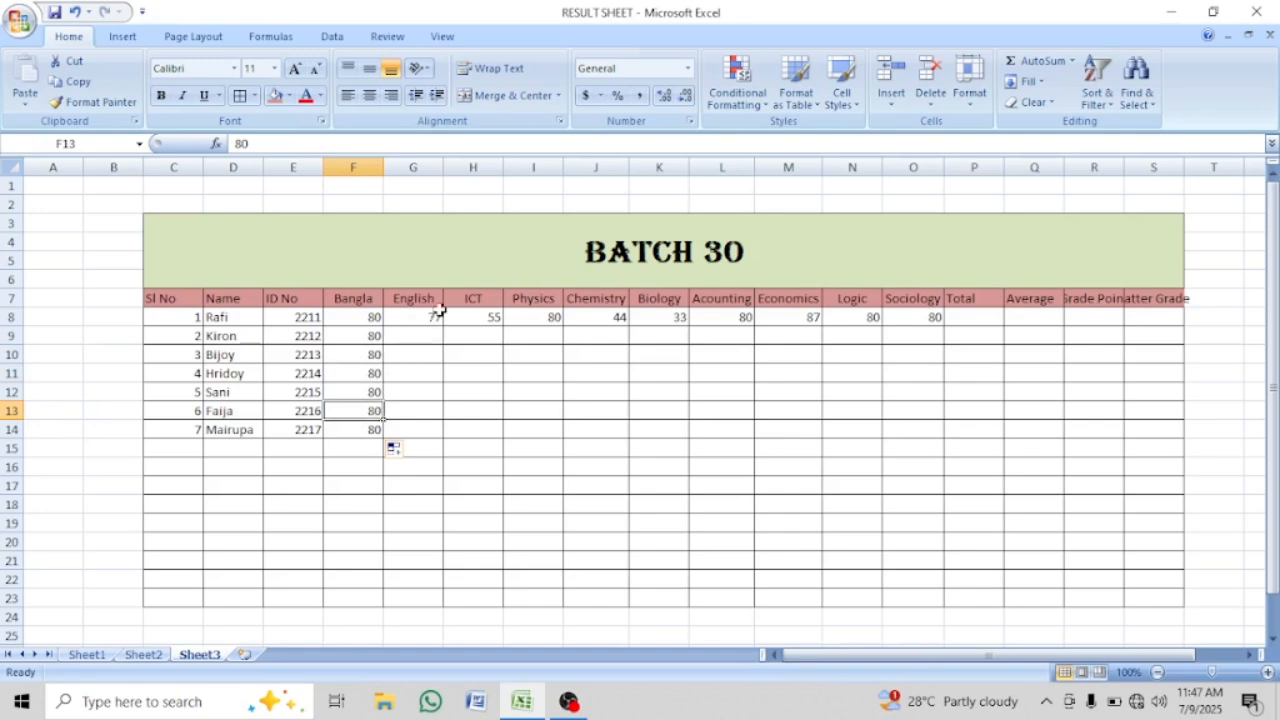
Copy the English mark from G8 down to G14, and set G9 to 33 and G10 to 44
left_click(427, 316)
left_click_drag(443, 326, 443, 437)
left_click(428, 346)
type("3")
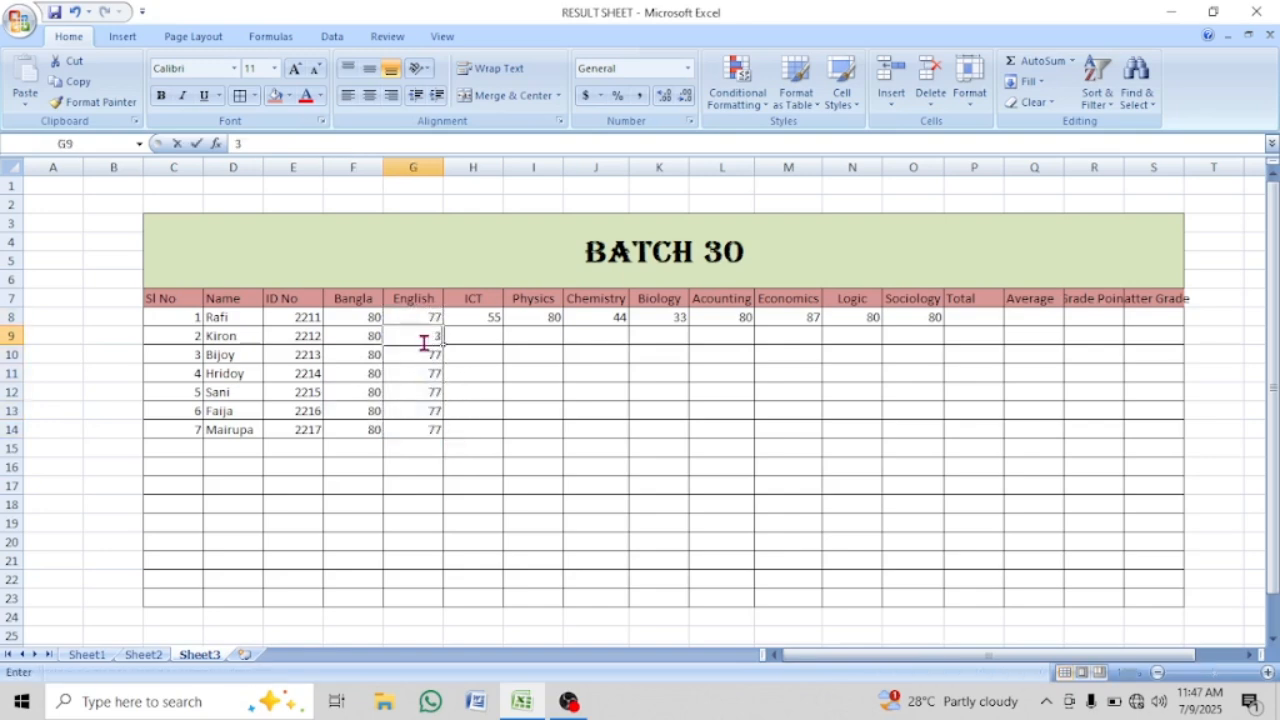
left_click(431, 358)
left_click(437, 337)
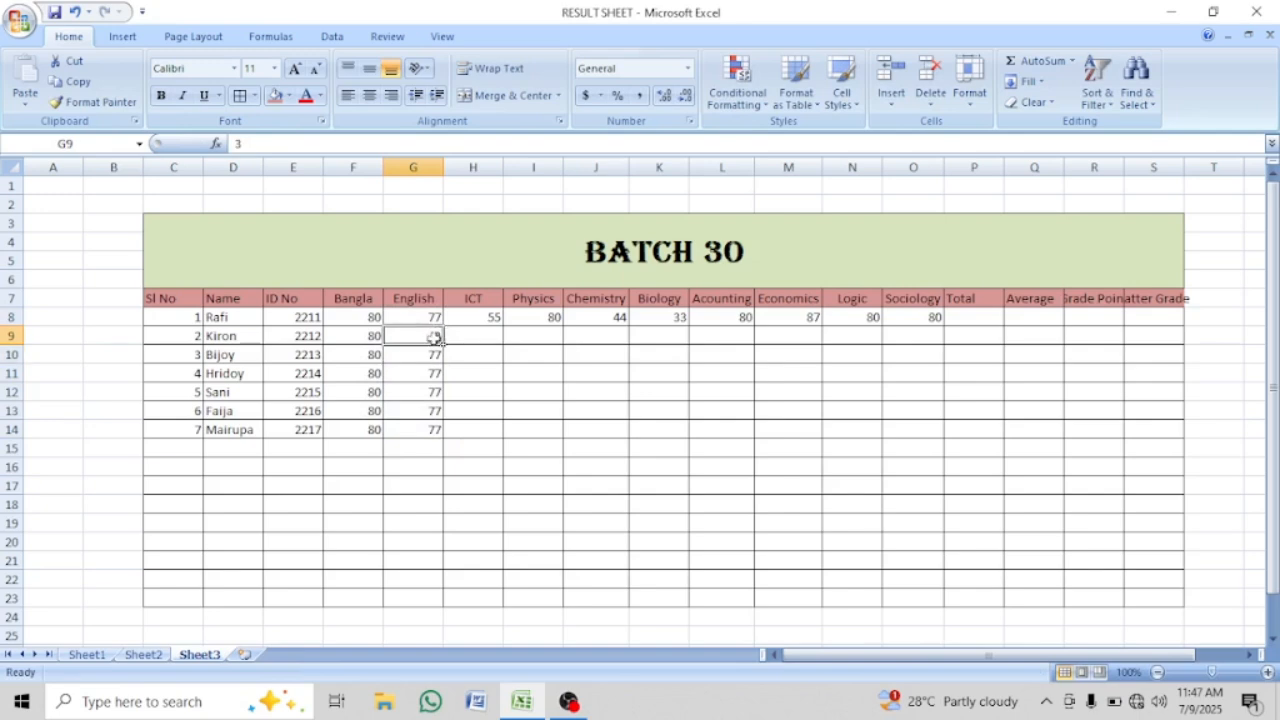
type("33")
left_click(431, 350)
type("44")
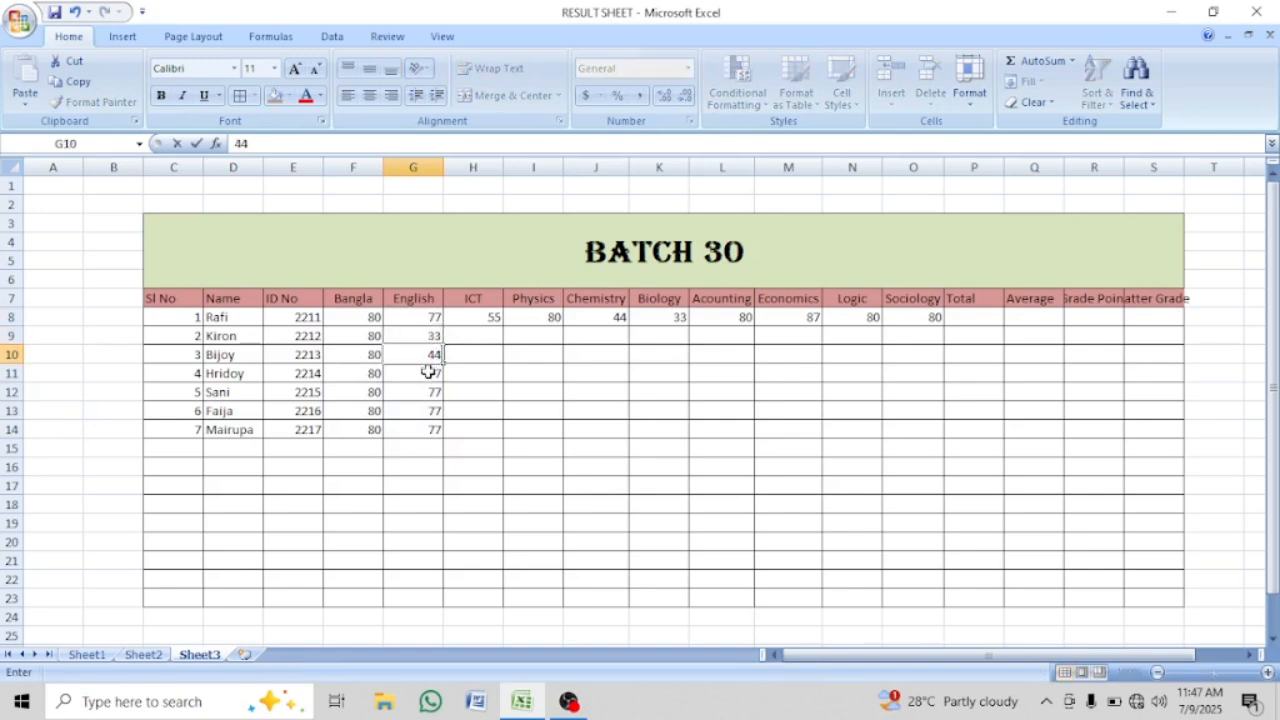
Set the English marks to 55 in G11, 57 in G12 and 88 in G14
left_click(428, 372)
type("55")
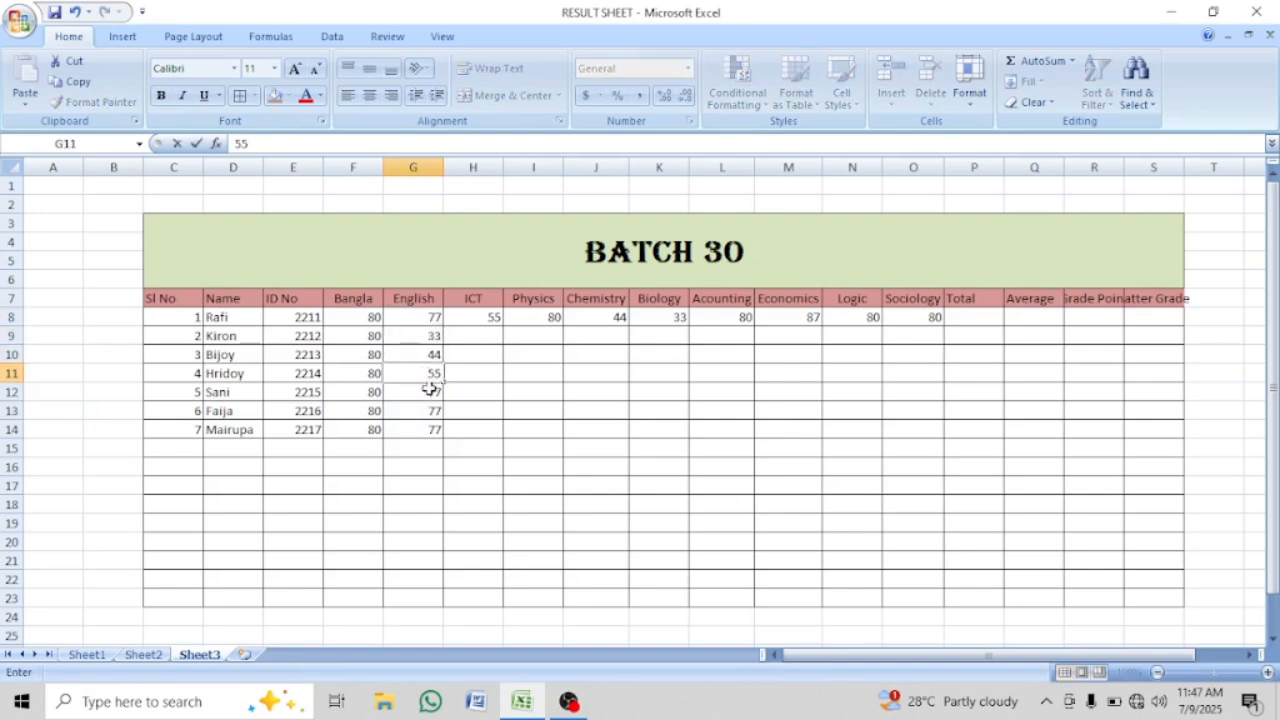
left_click(430, 390)
type("5")
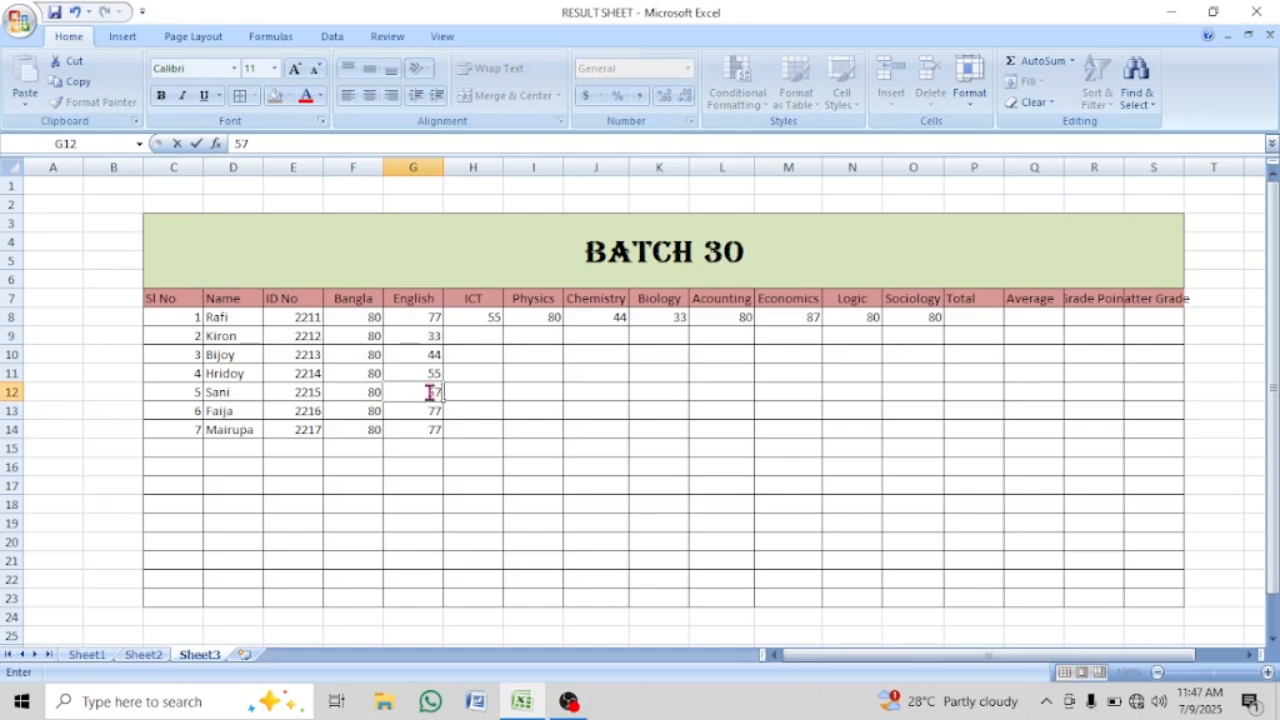
left_click(428, 428)
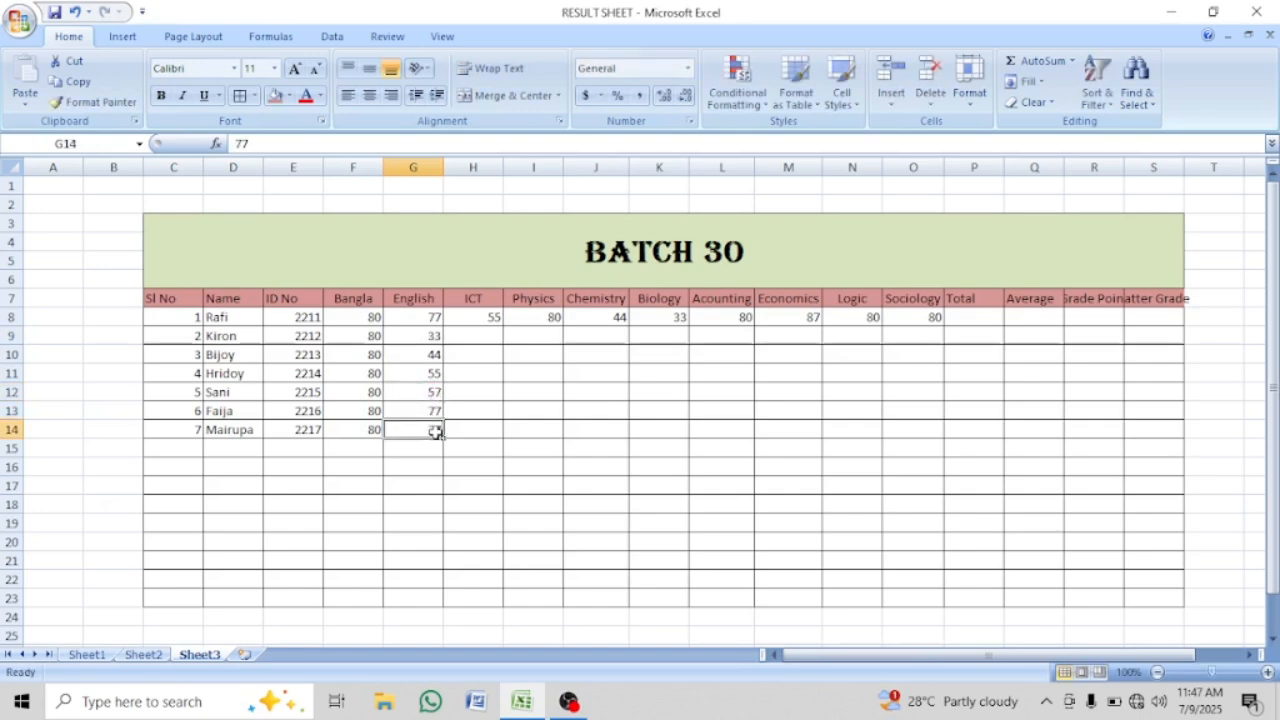
type("88")
Copy the ICT mark from H8 down to H14, and set H13 to 99 and H12 to 95
left_click(496, 324)
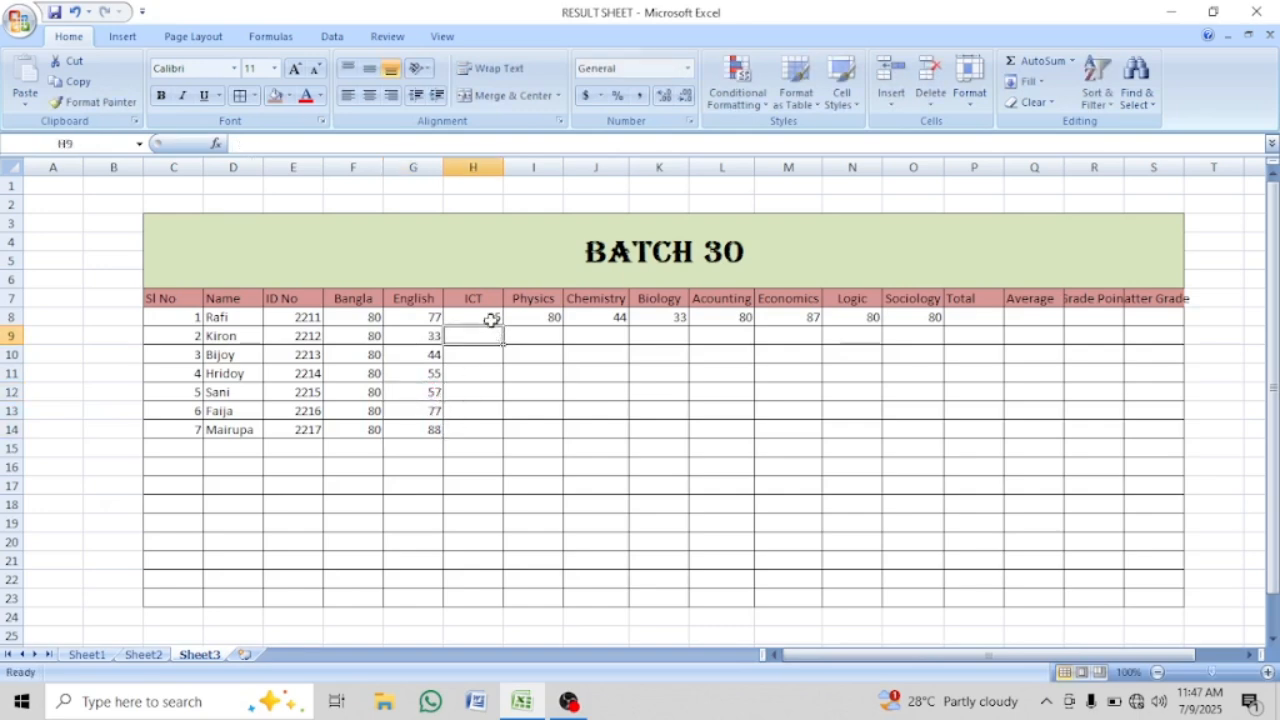
left_click_drag(502, 328, 508, 436)
left_click(470, 418)
type("99")
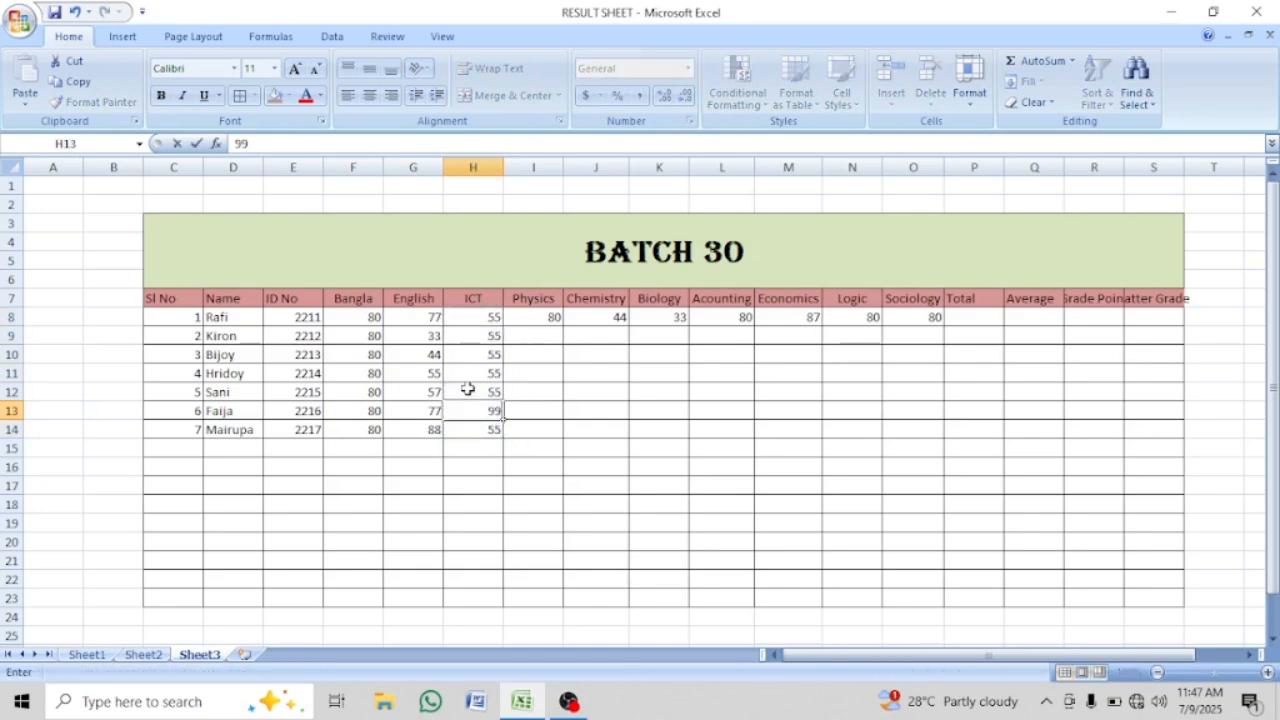
left_click(471, 386)
type("95")
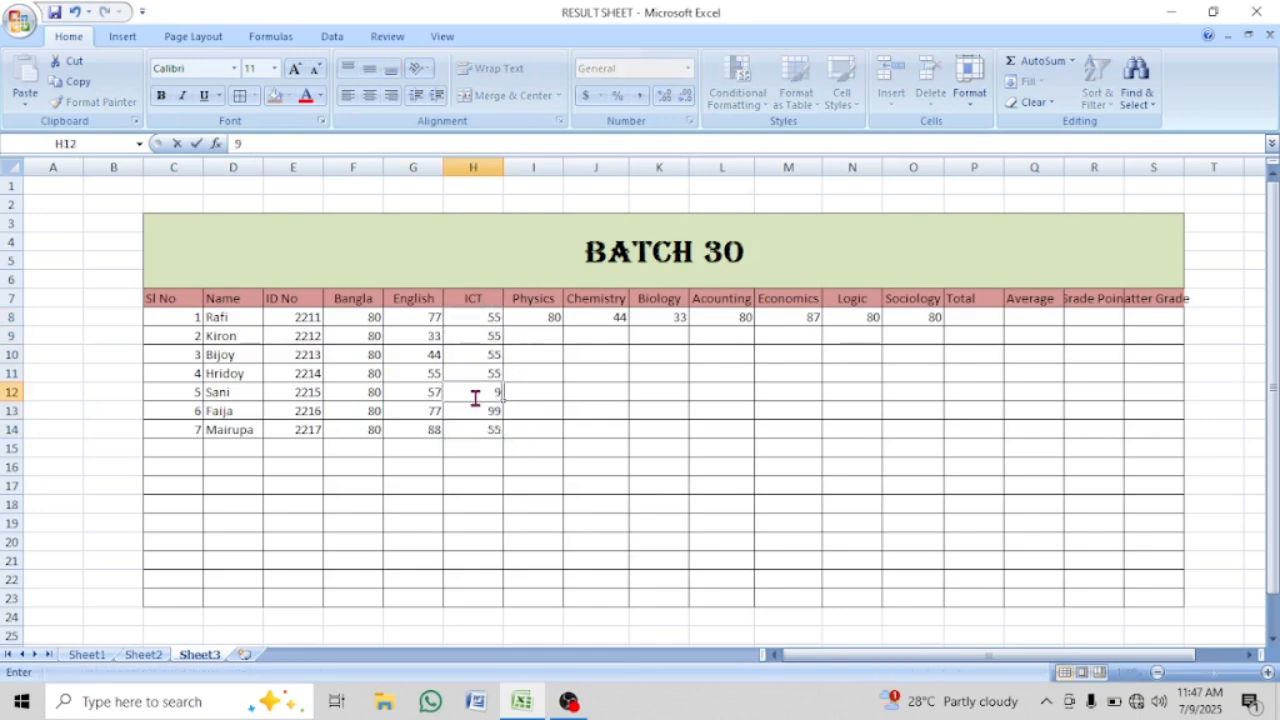
Set the ICT marks to 90 in H10 and 34 in H9
left_click(486, 355)
type("90")
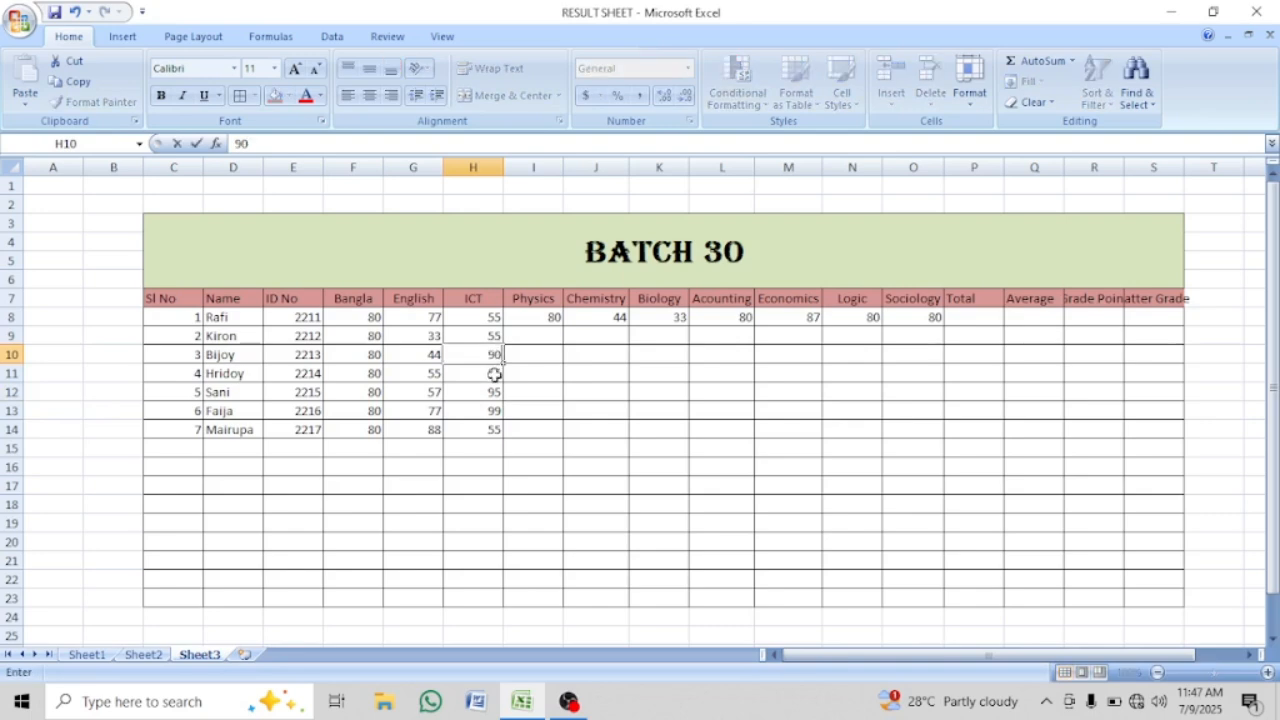
left_click(487, 338)
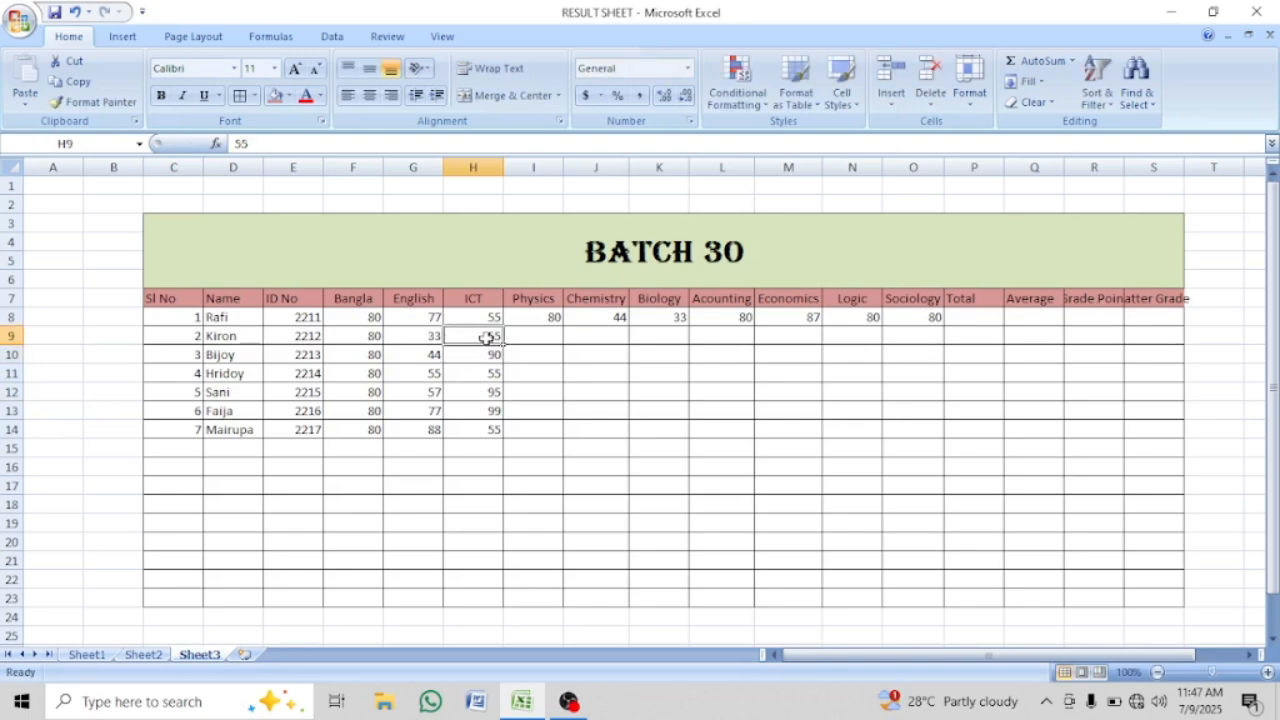
type("34")
left_click(491, 430)
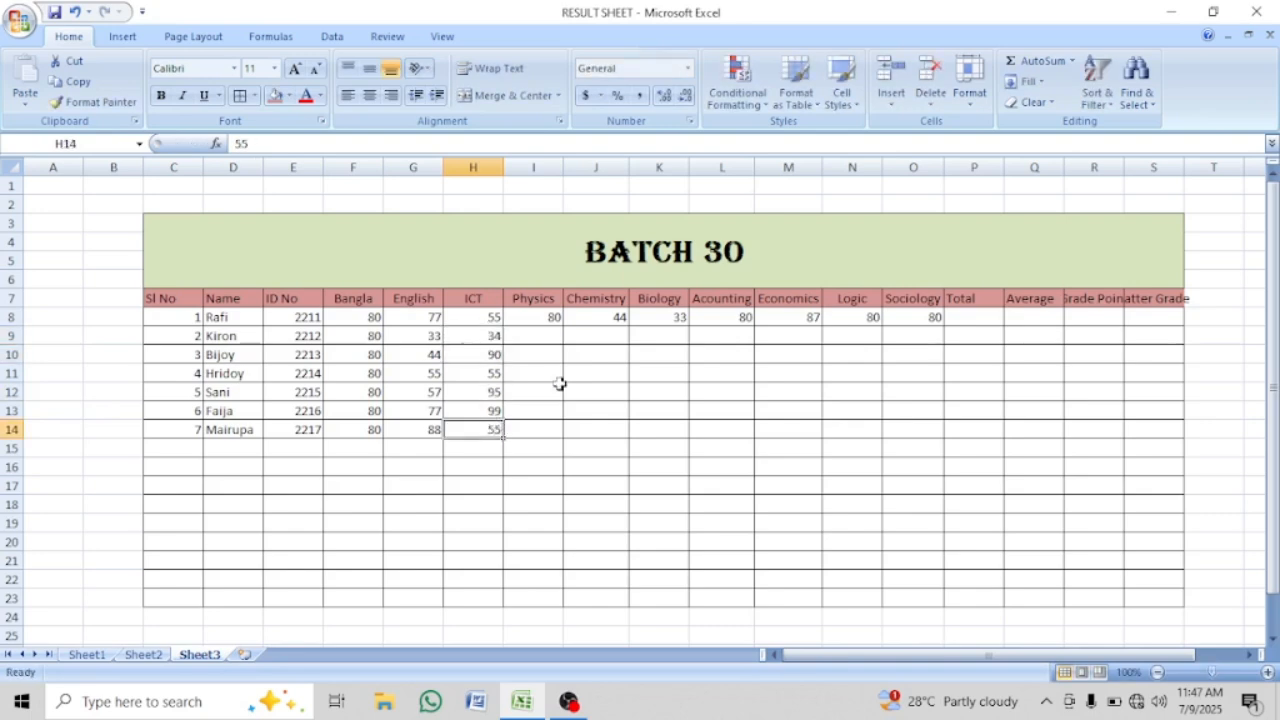
Copy the Physics mark from I8 down to I14 for all students
left_click(552, 320)
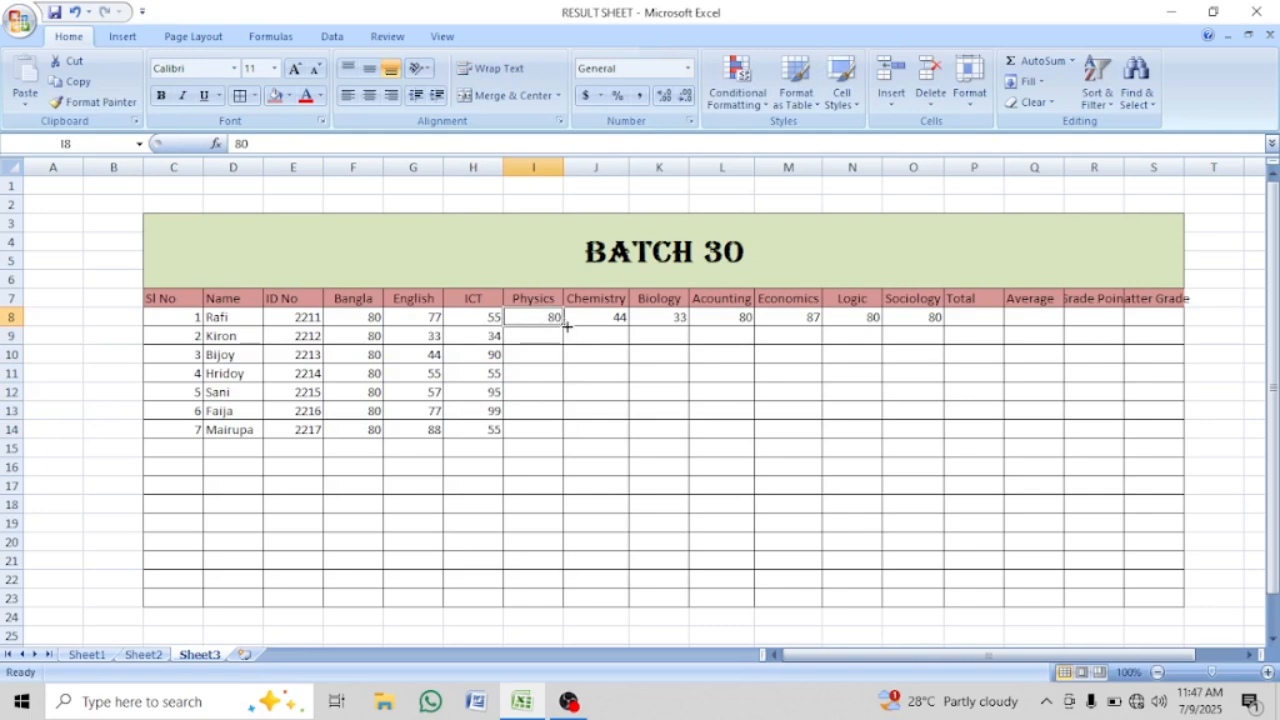
left_click_drag(561, 326, 566, 436)
left_click(533, 386)
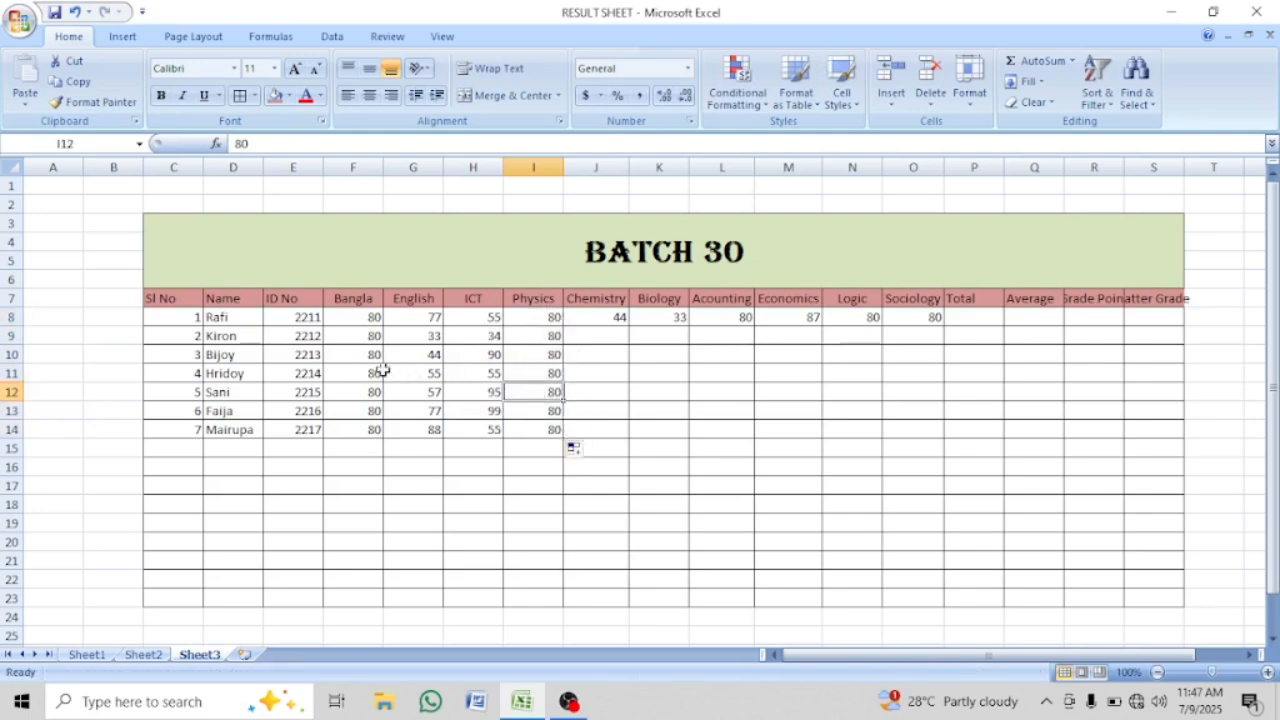
left_click(573, 376)
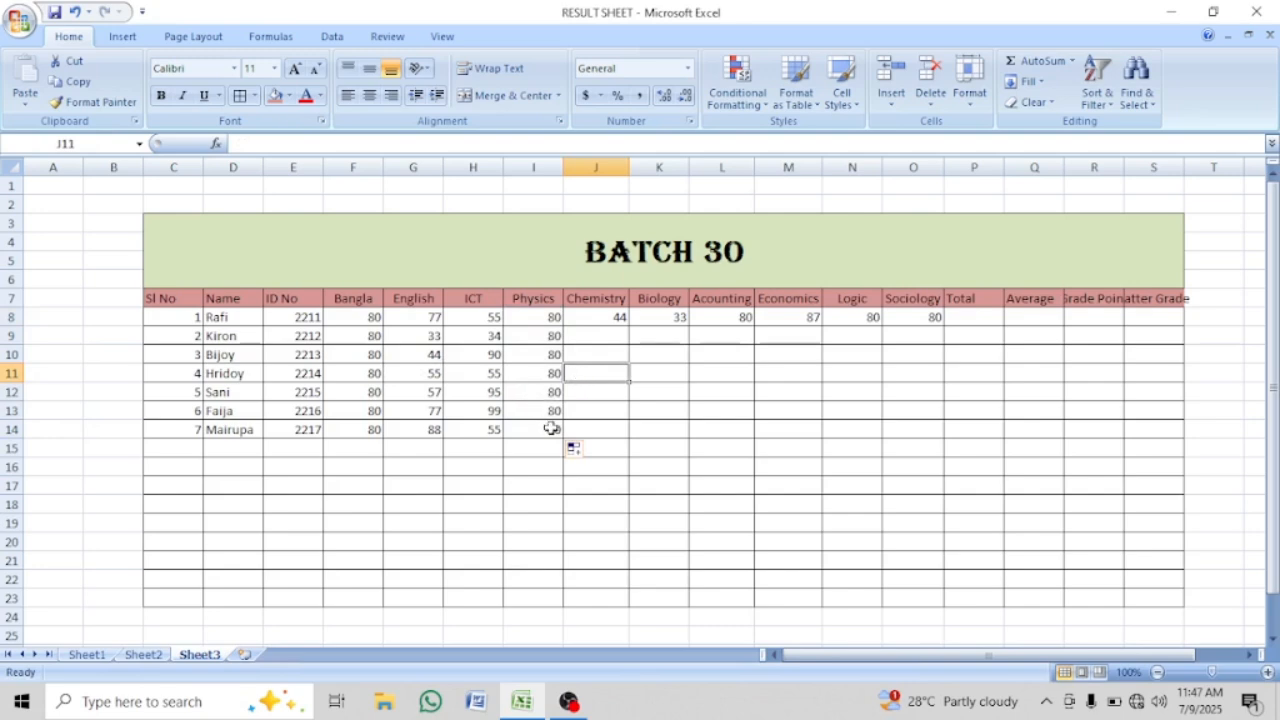
left_click(545, 378)
Fill the Chemistry marks from J8 down to J14 as an increasing series starting at 44
left_click(612, 318)
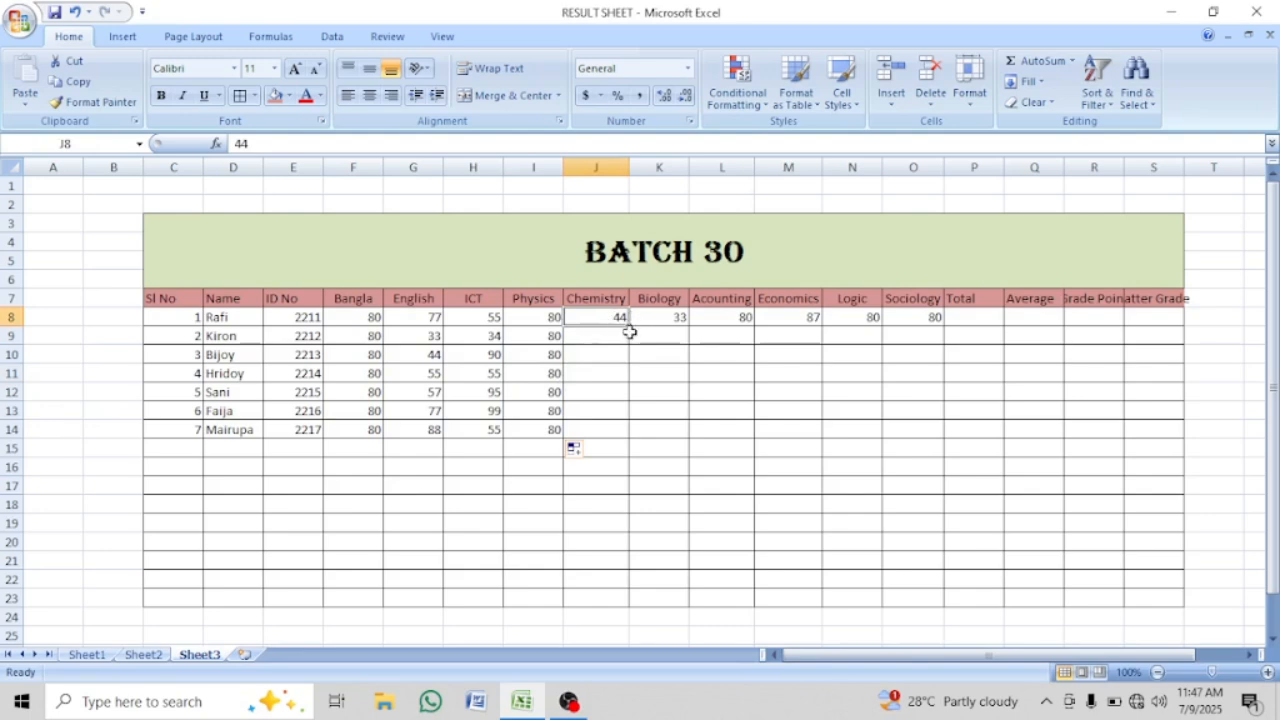
left_click_drag(630, 326, 619, 445)
left_click(606, 390)
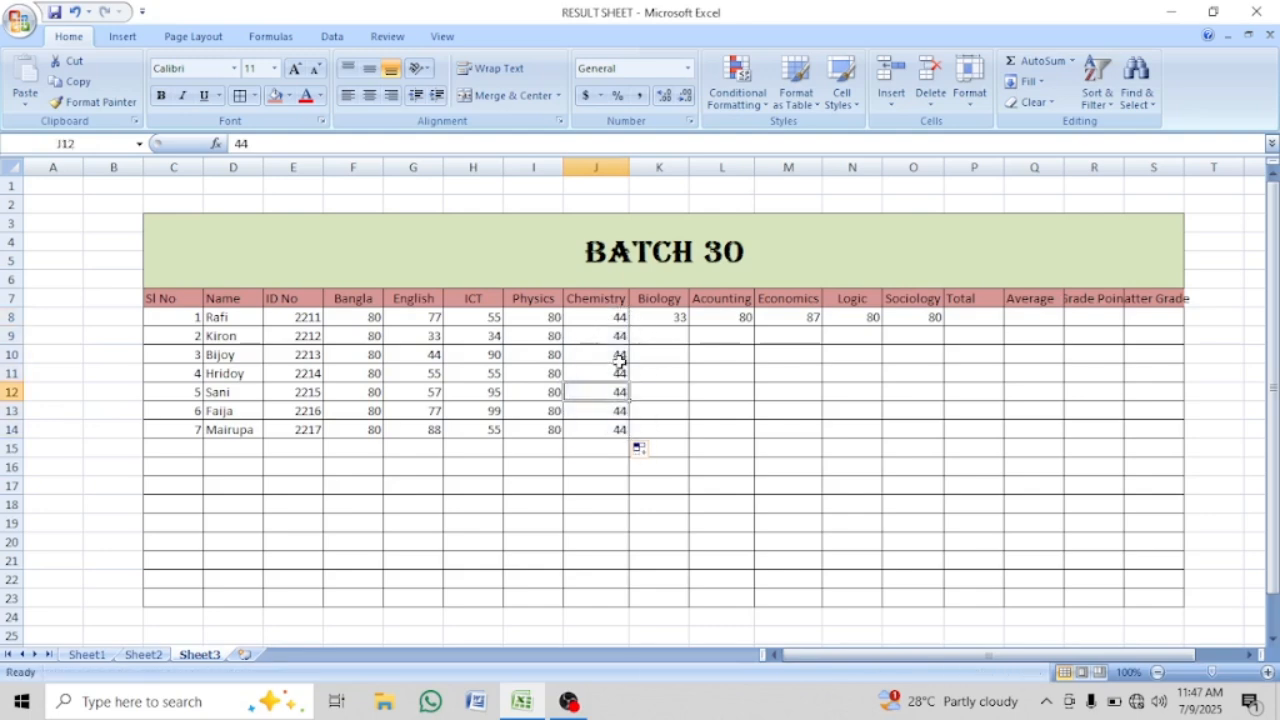
left_click(640, 449)
left_click(672, 491)
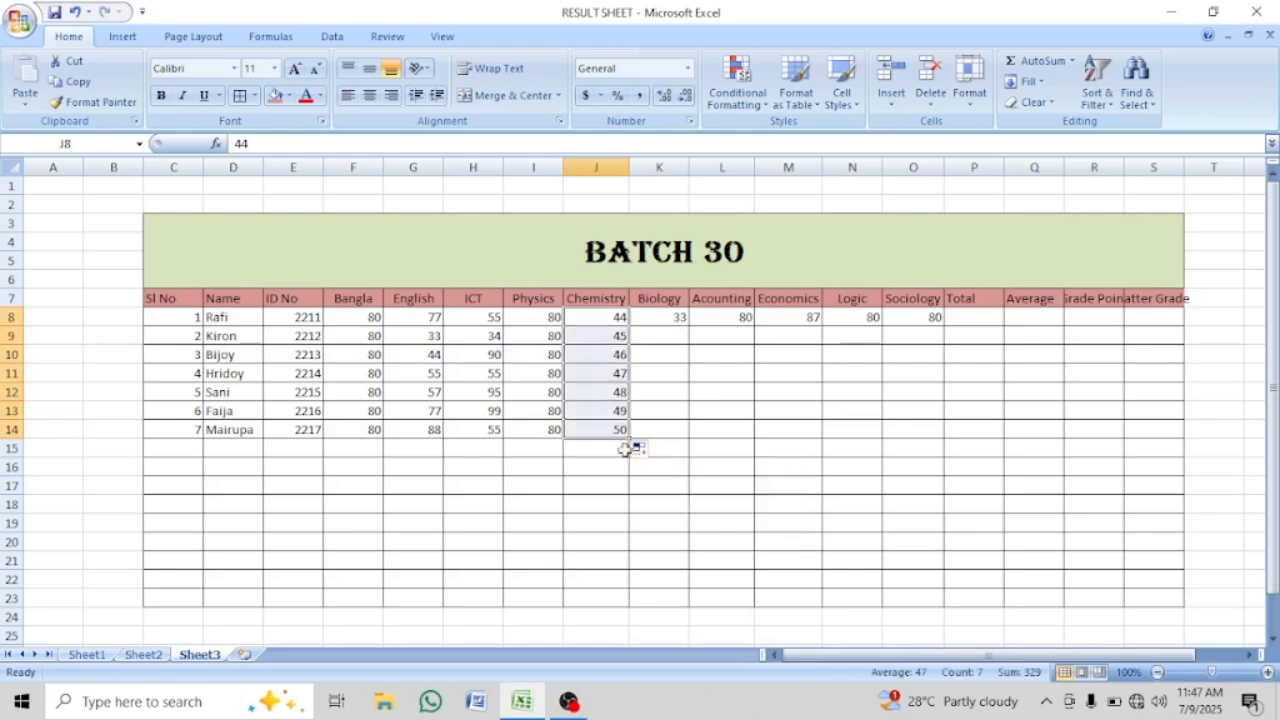
left_click(617, 433)
Fill the Biology marks from K8 down to K14 as an increasing series starting at 33
left_click(672, 317)
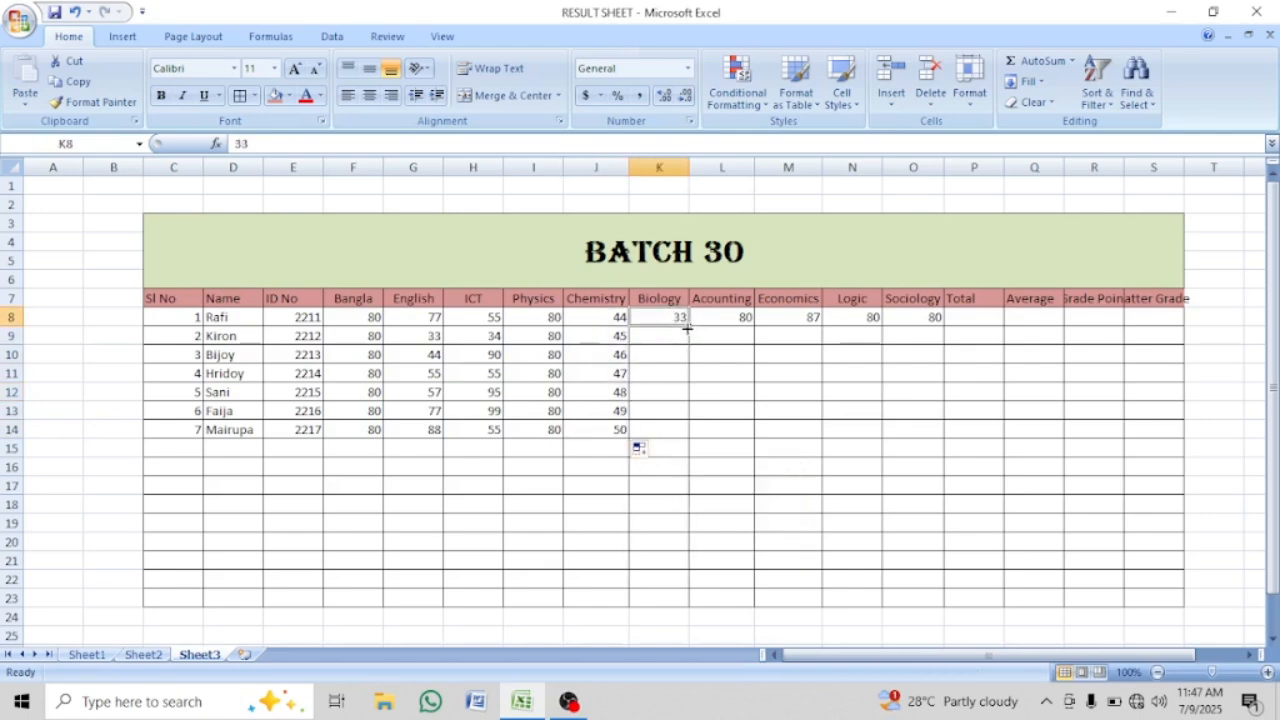
left_click_drag(687, 327, 685, 432)
left_click(706, 450)
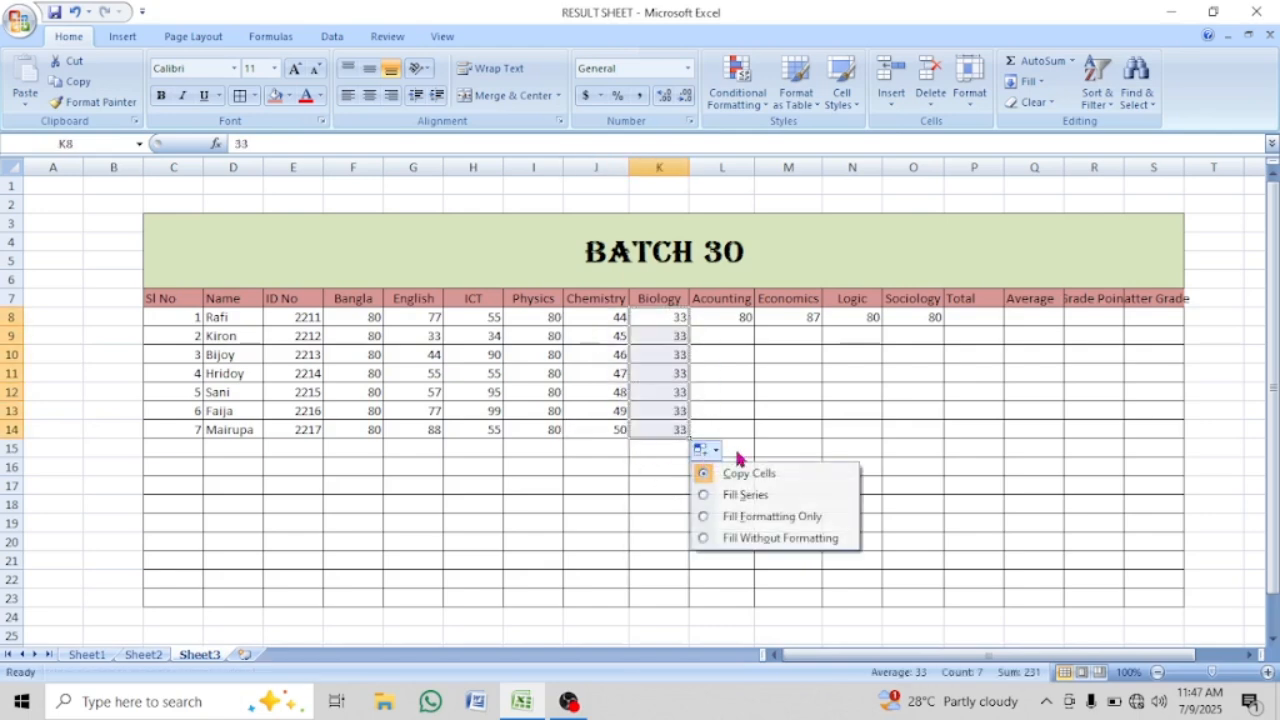
left_click(747, 494)
Fill the Acounting marks from L8 down to L14 as an increasing series starting at 80
left_click(737, 317)
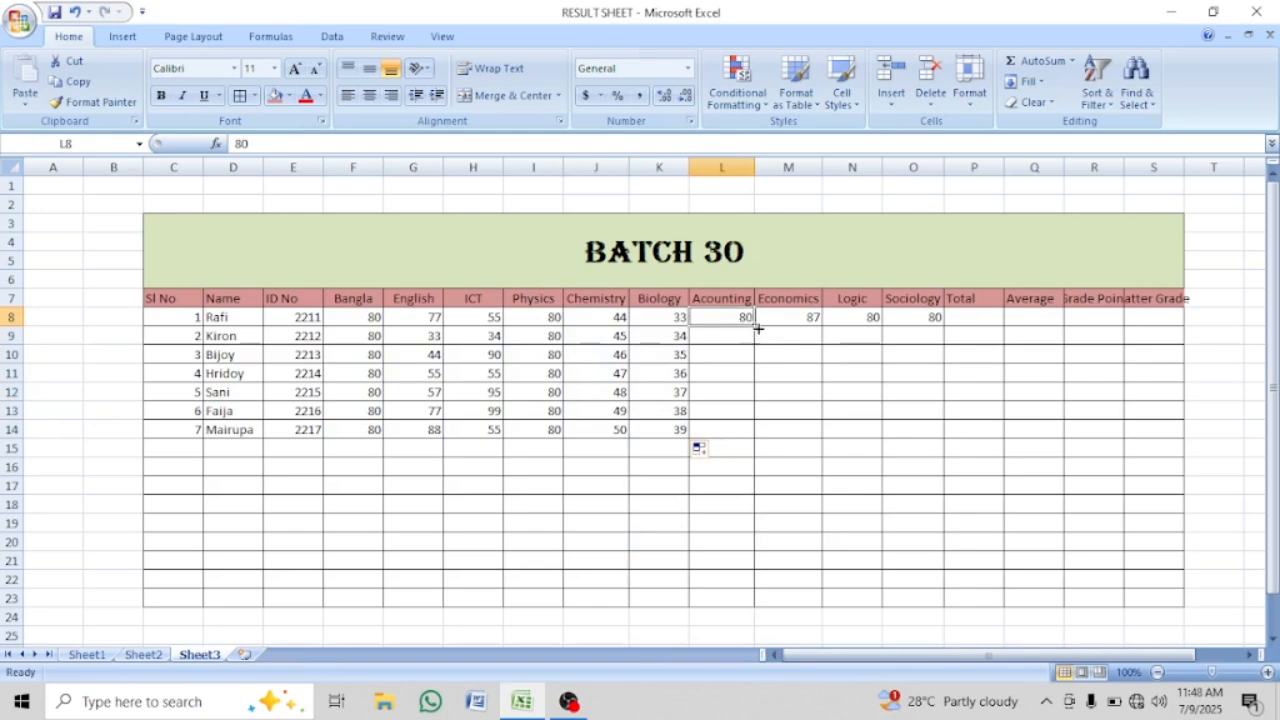
left_click_drag(756, 325, 758, 443)
left_click(763, 447)
left_click(803, 494)
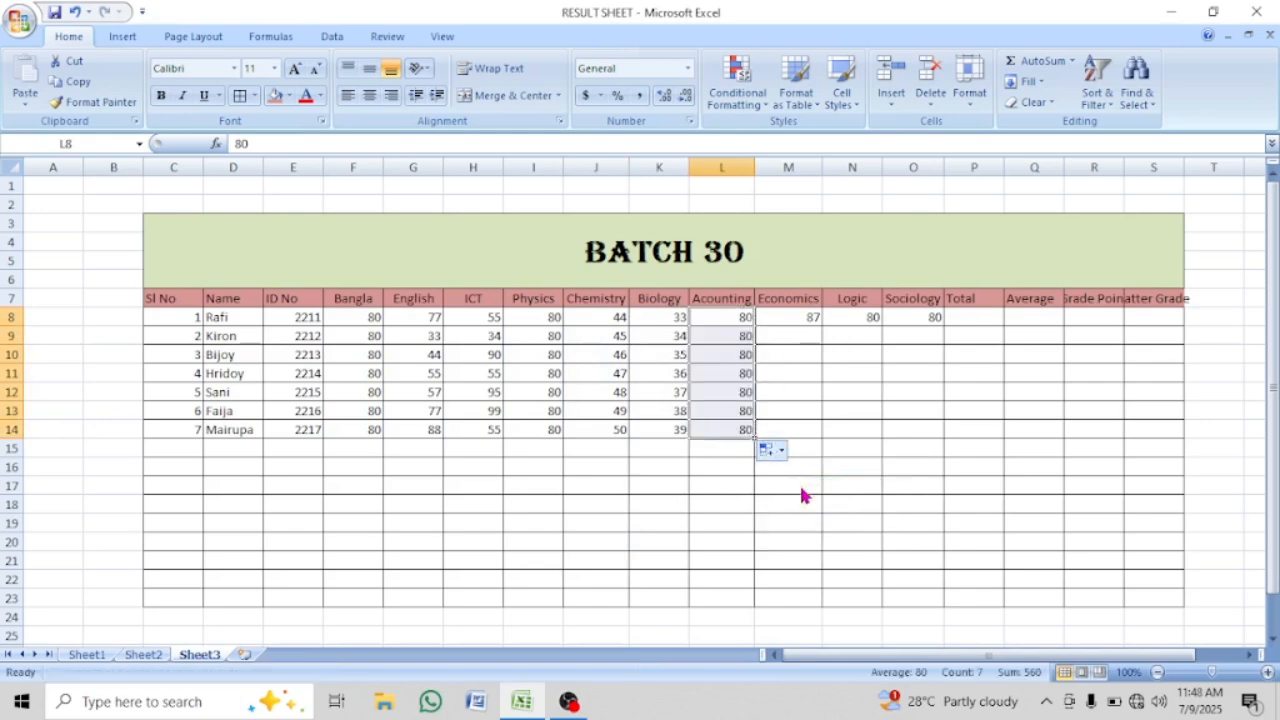
Fill the Economics marks from M8 down to M14 as an increasing series starting at 87
left_click(810, 320)
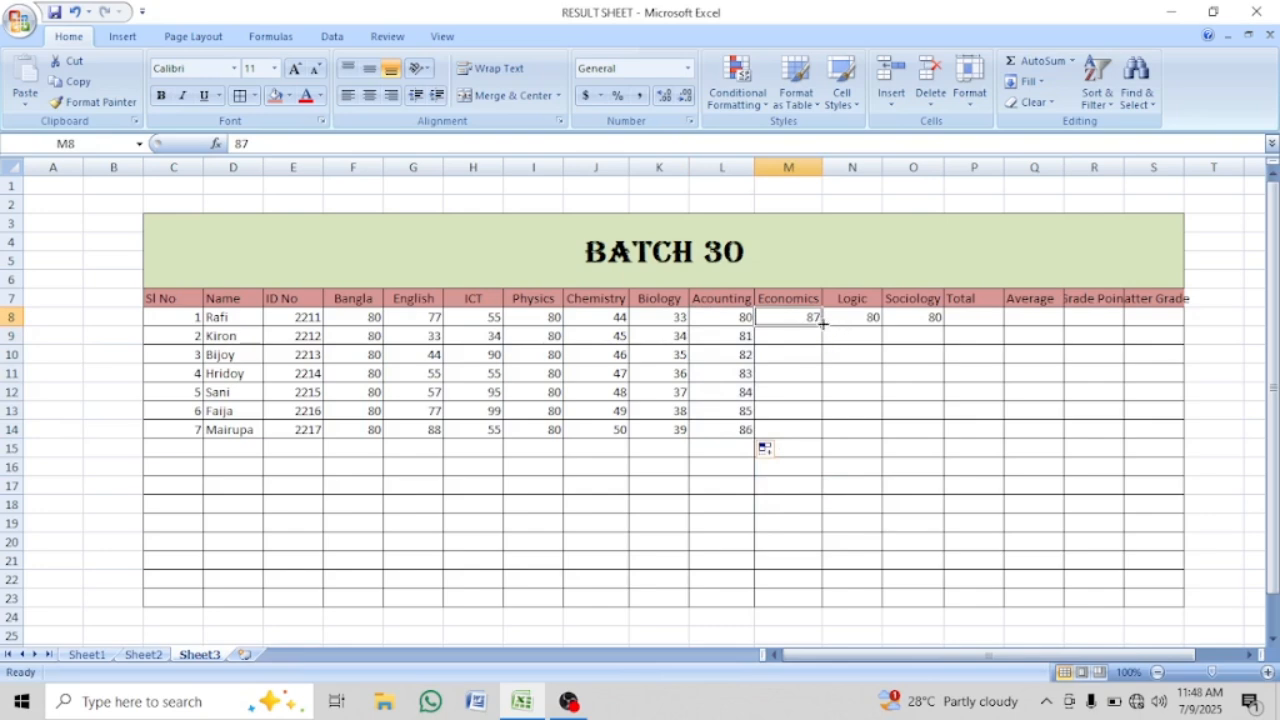
left_click_drag(822, 323, 818, 436)
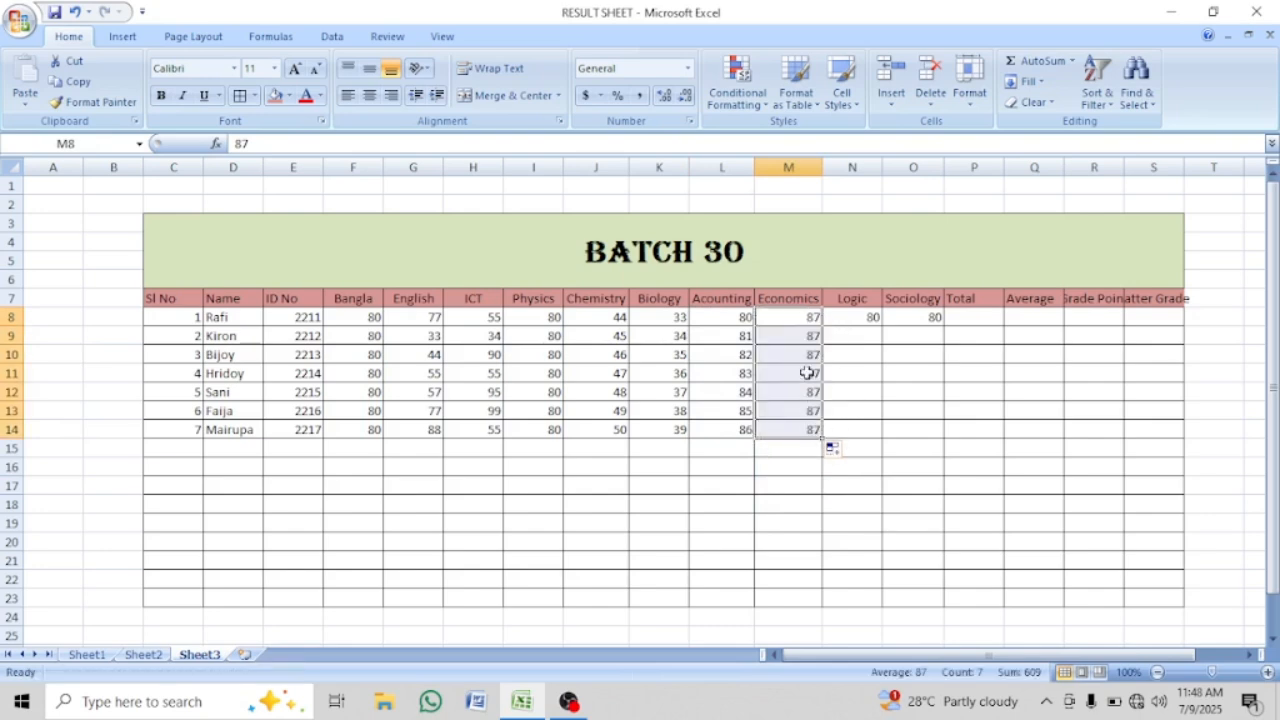
left_click(837, 455)
left_click(878, 494)
Copy the Logic mark from N8 down to N14, and set N13, N11 and N9 to 33
left_click(875, 320)
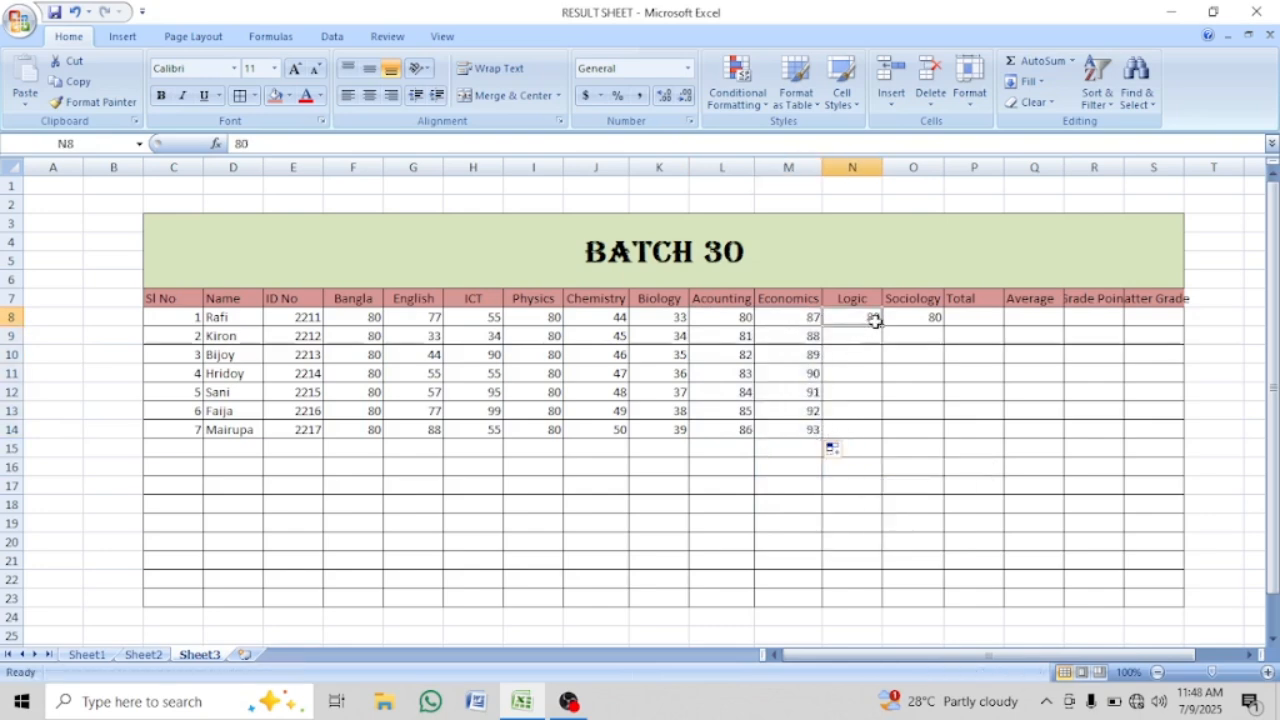
left_click_drag(875, 320, 872, 440)
left_click(865, 375)
left_click(852, 411)
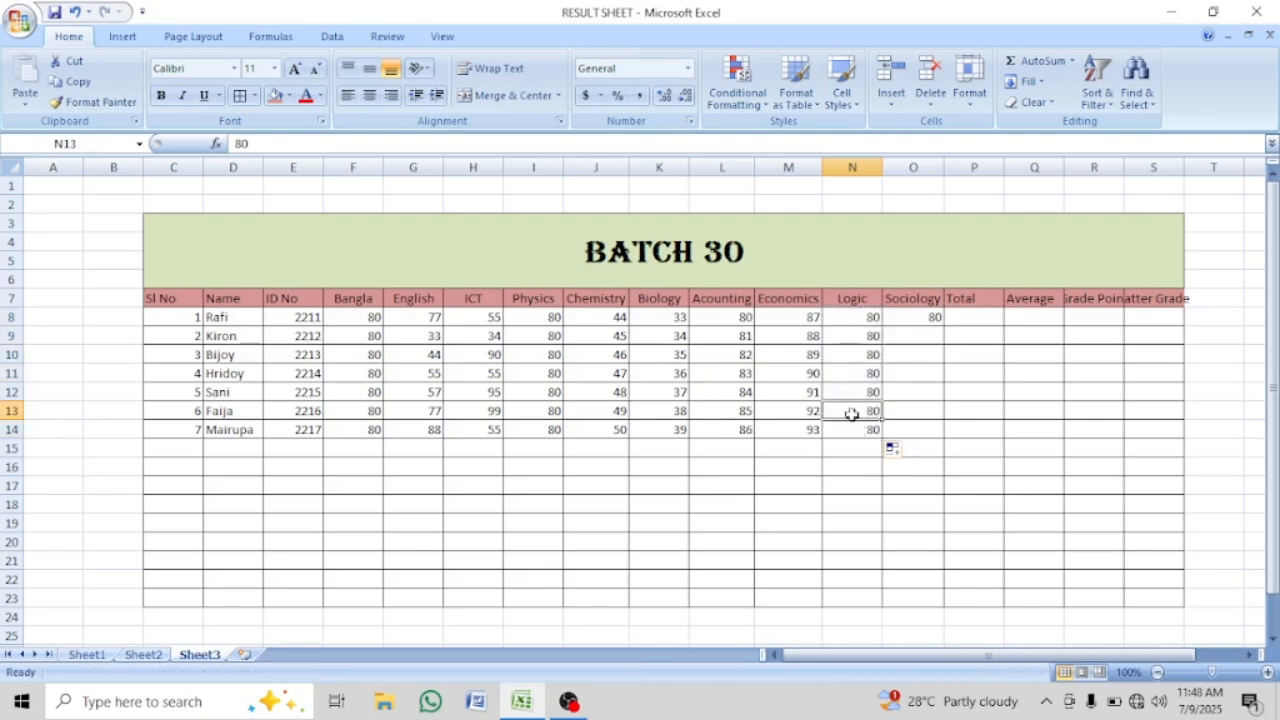
type("33")
left_click(863, 372)
type("33")
left_click(868, 341)
type("3")
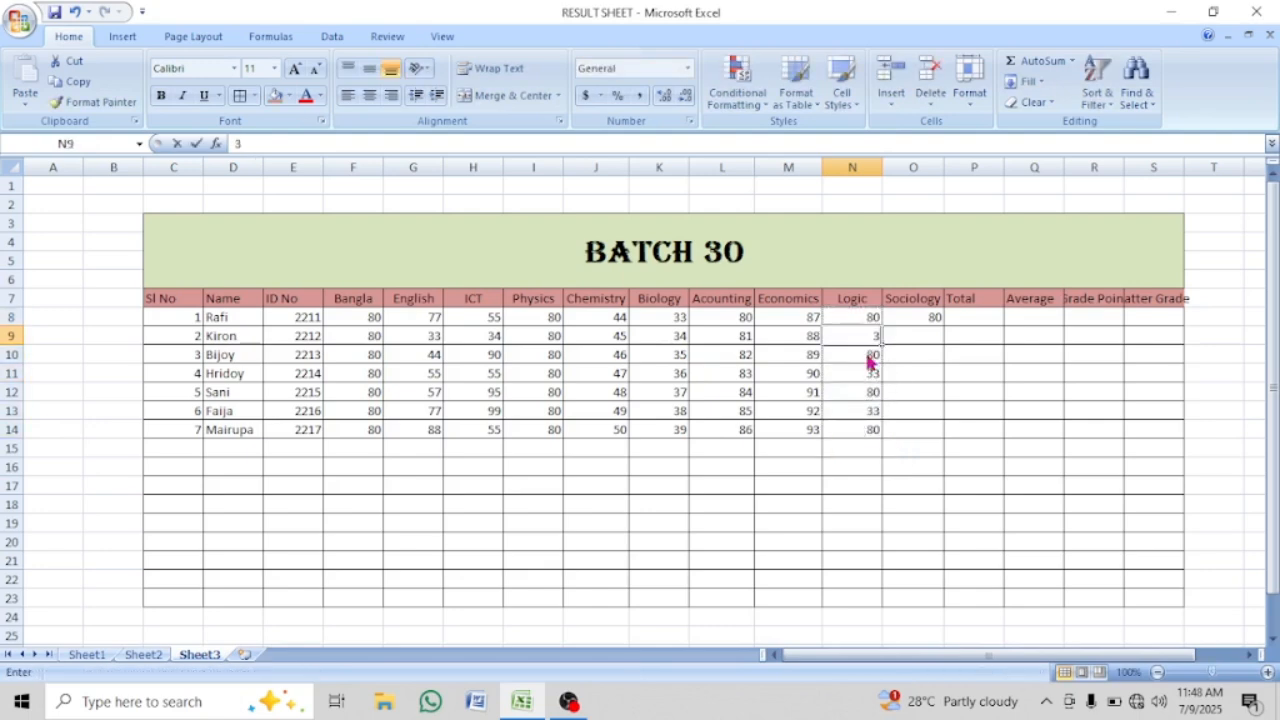
type("3")
Copy the Sociology mark from O8 down to O14, and set O12, O10 and O14 to 55
left_click(929, 320)
left_click_drag(942, 326, 932, 432)
left_click(920, 394)
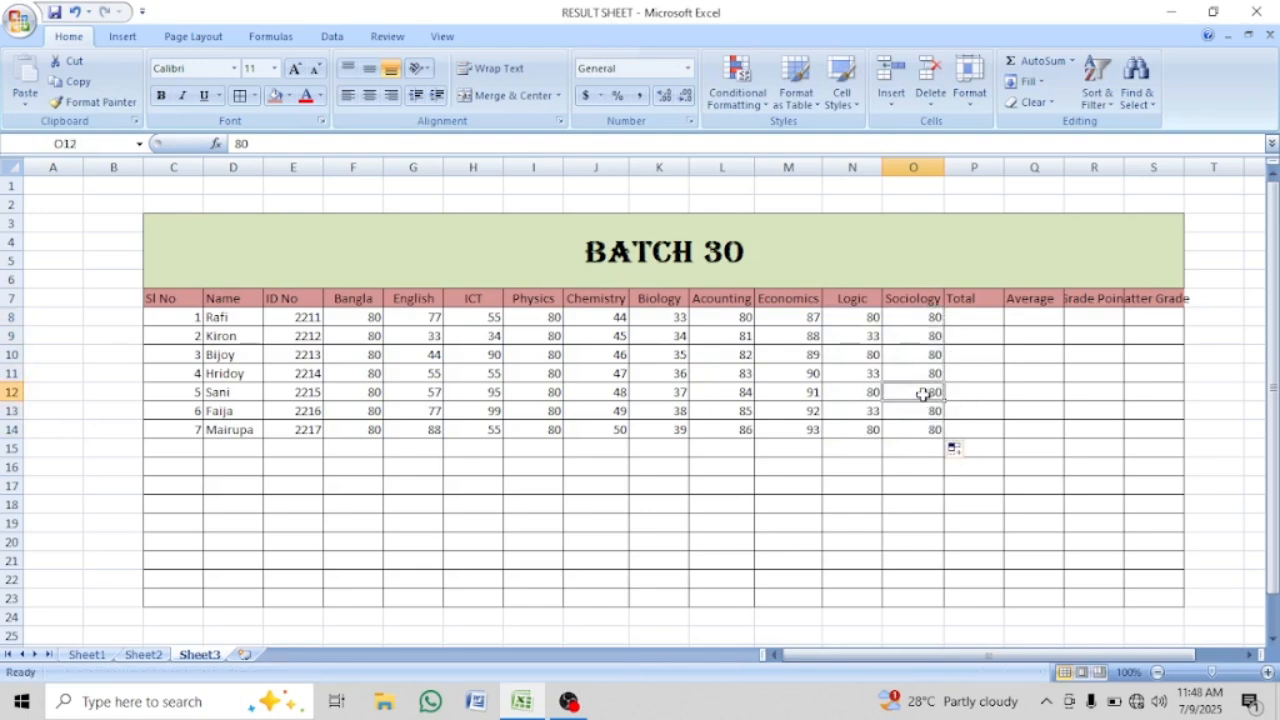
type("55")
left_click(929, 354)
type("55")
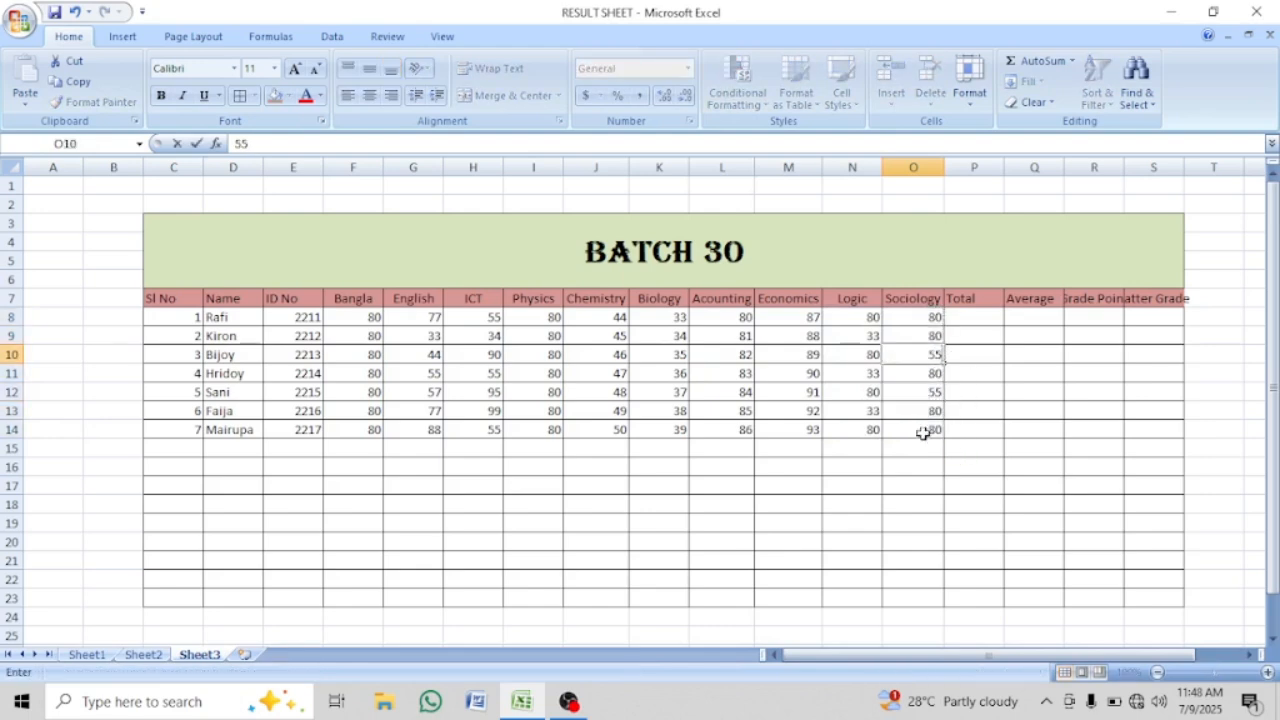
left_click(926, 432)
type("55")
Set the first student's Sociology mark in O8 and Logic mark in N8 to 55
left_click(915, 338)
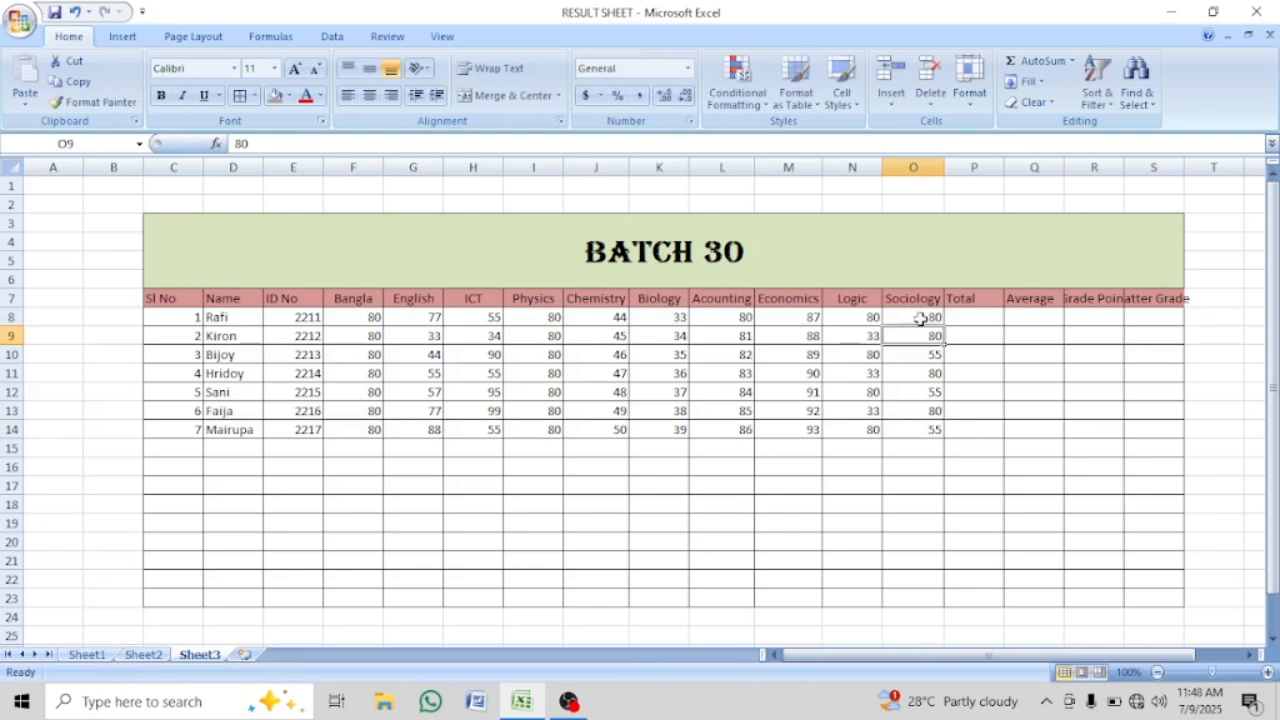
left_click(920, 320)
type("55")
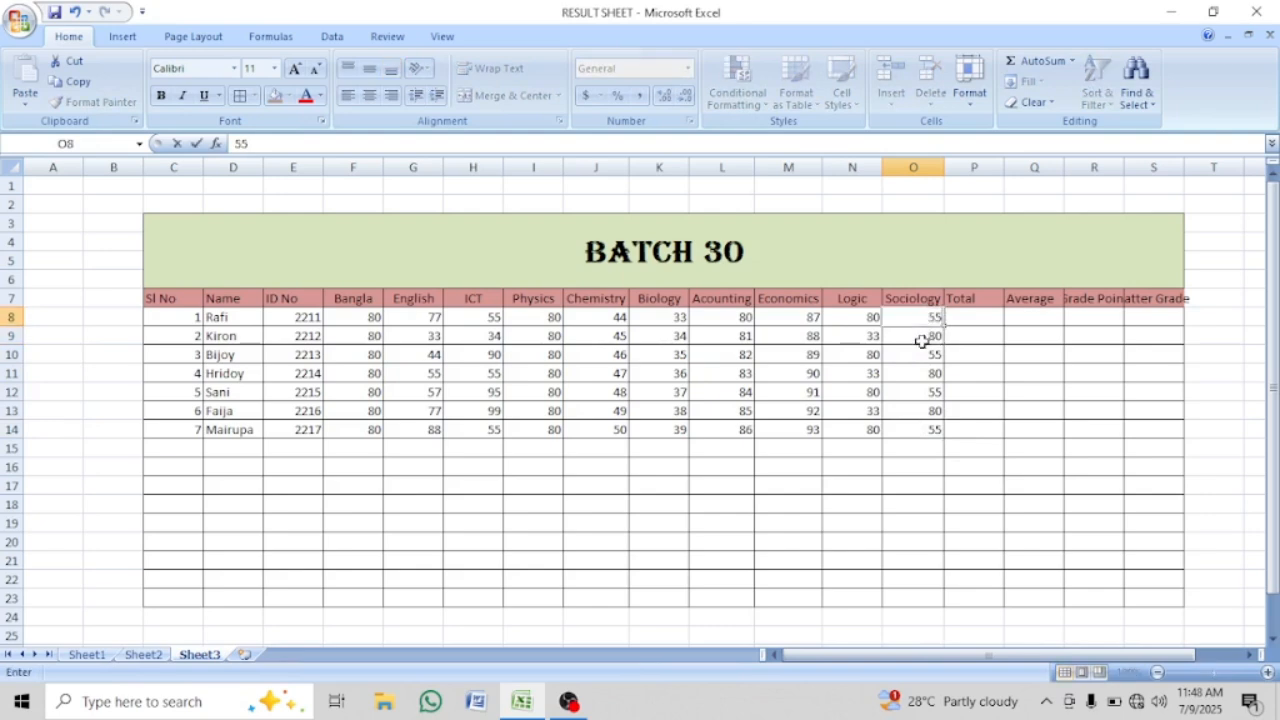
left_click(830, 322)
type("5")
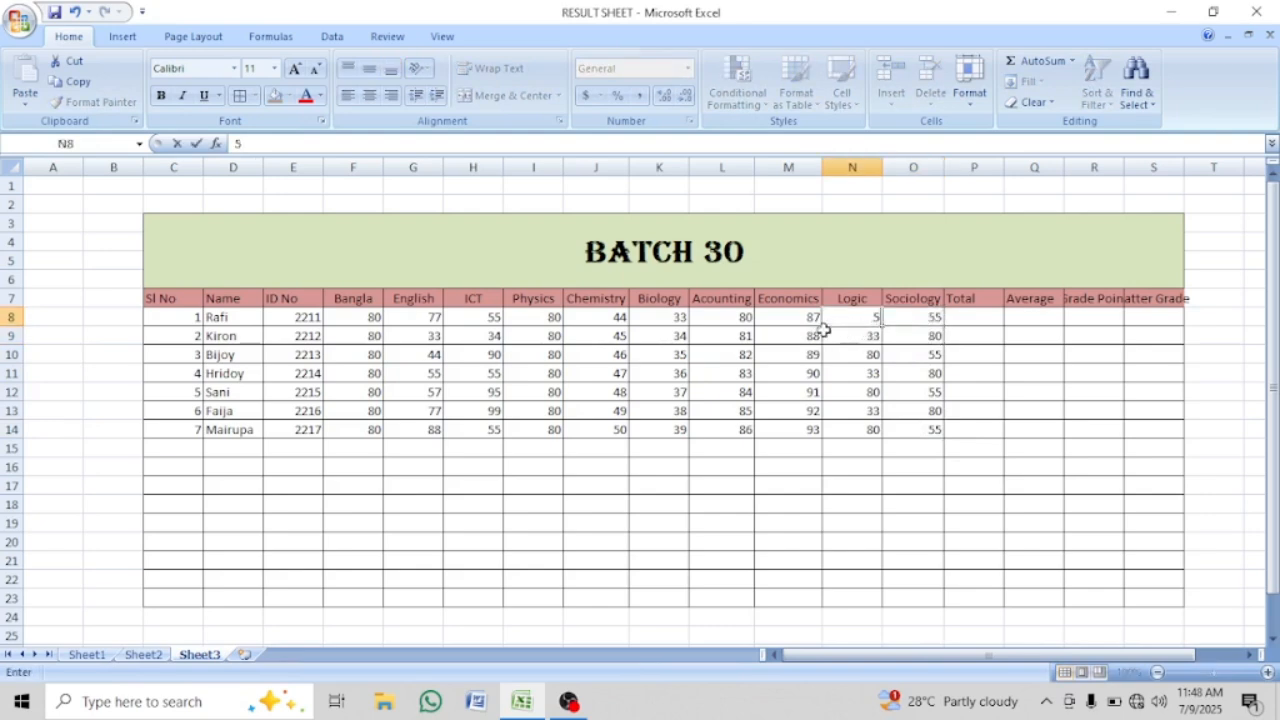
type("5")
left_click(815, 371)
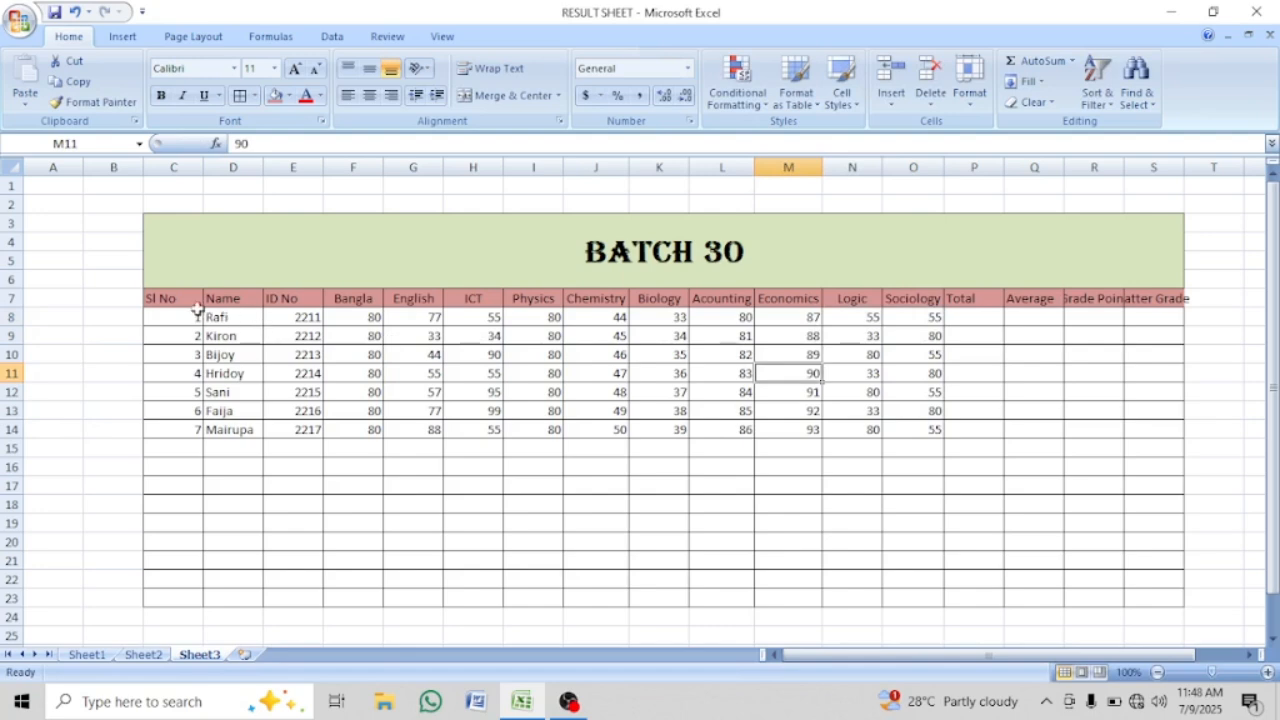
left_click_drag(400, 278, 1160, 590)
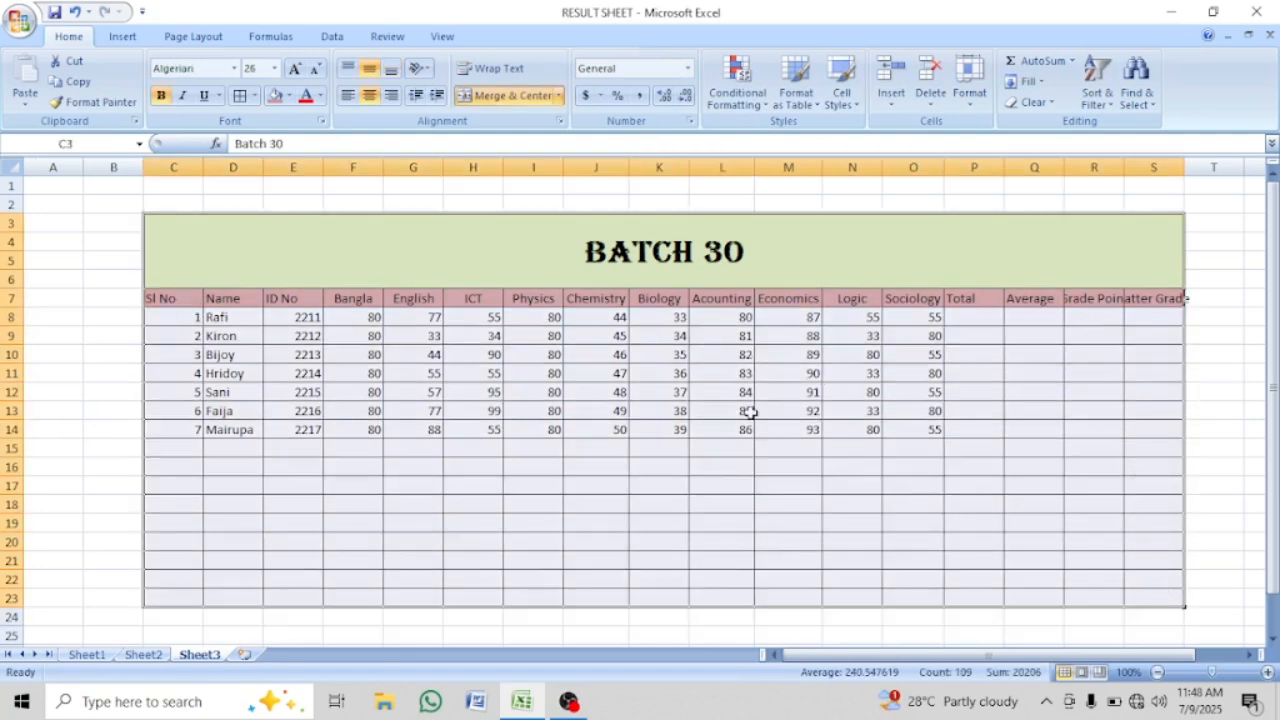
left_click(576, 408)
left_click(366, 298)
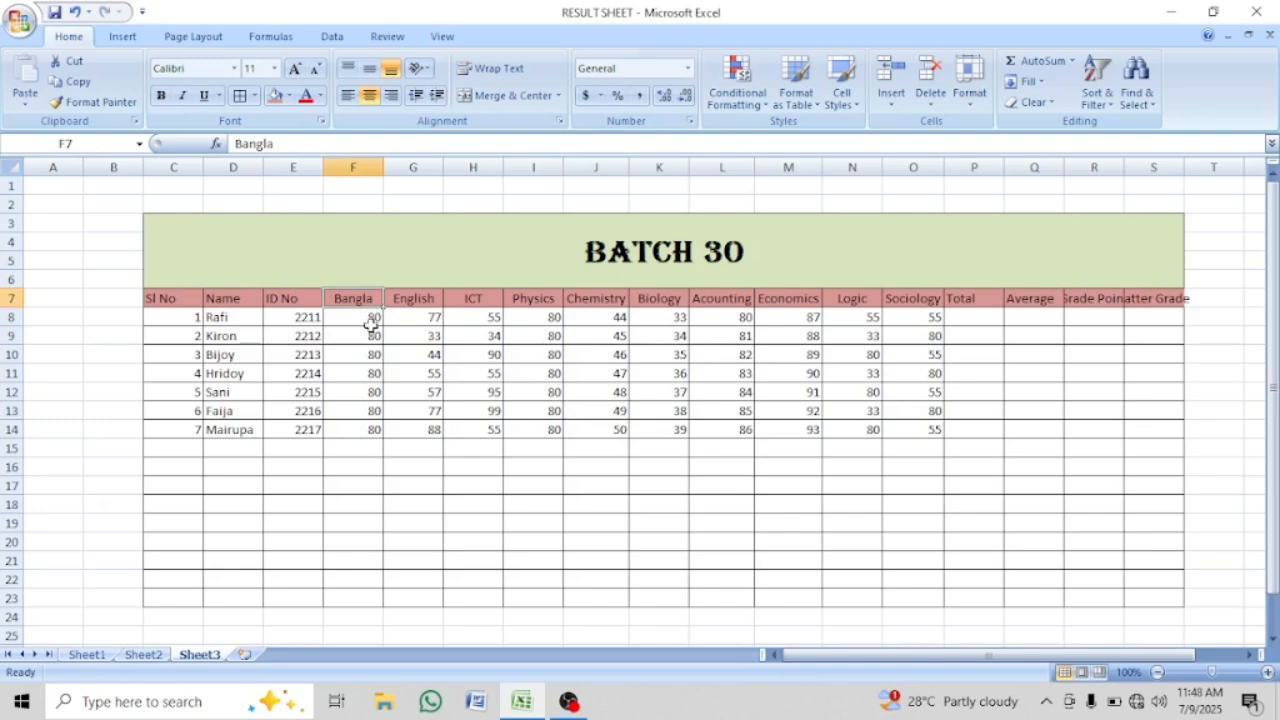
Autofit column R so its width matches the Grade Point heading
left_click_drag(983, 323, 1163, 393)
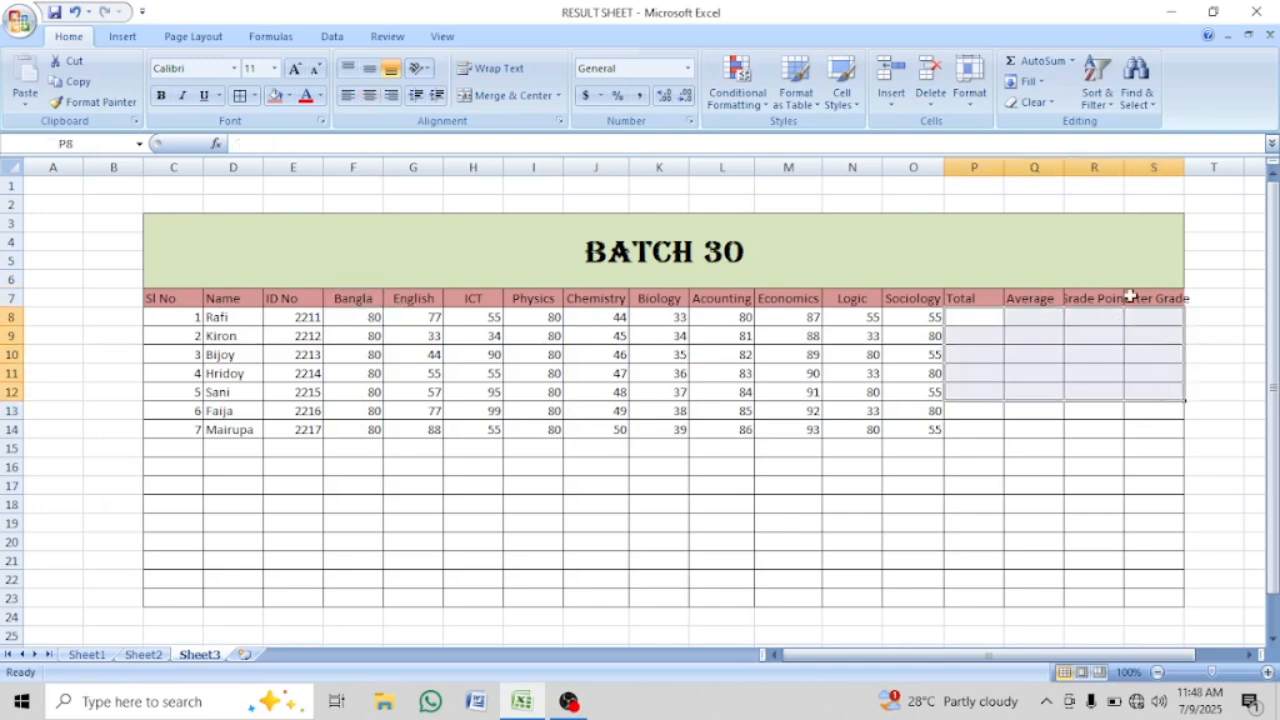
double_click(1127, 165)
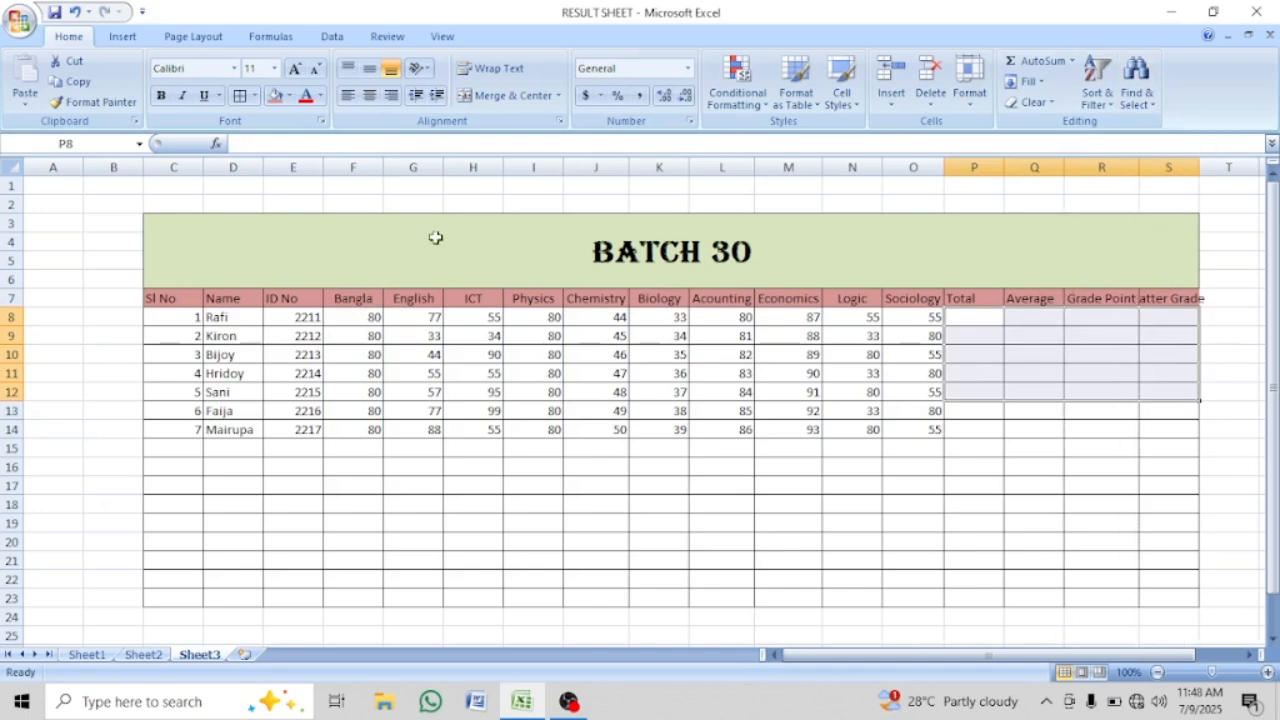
left_click_drag(225, 318, 230, 430)
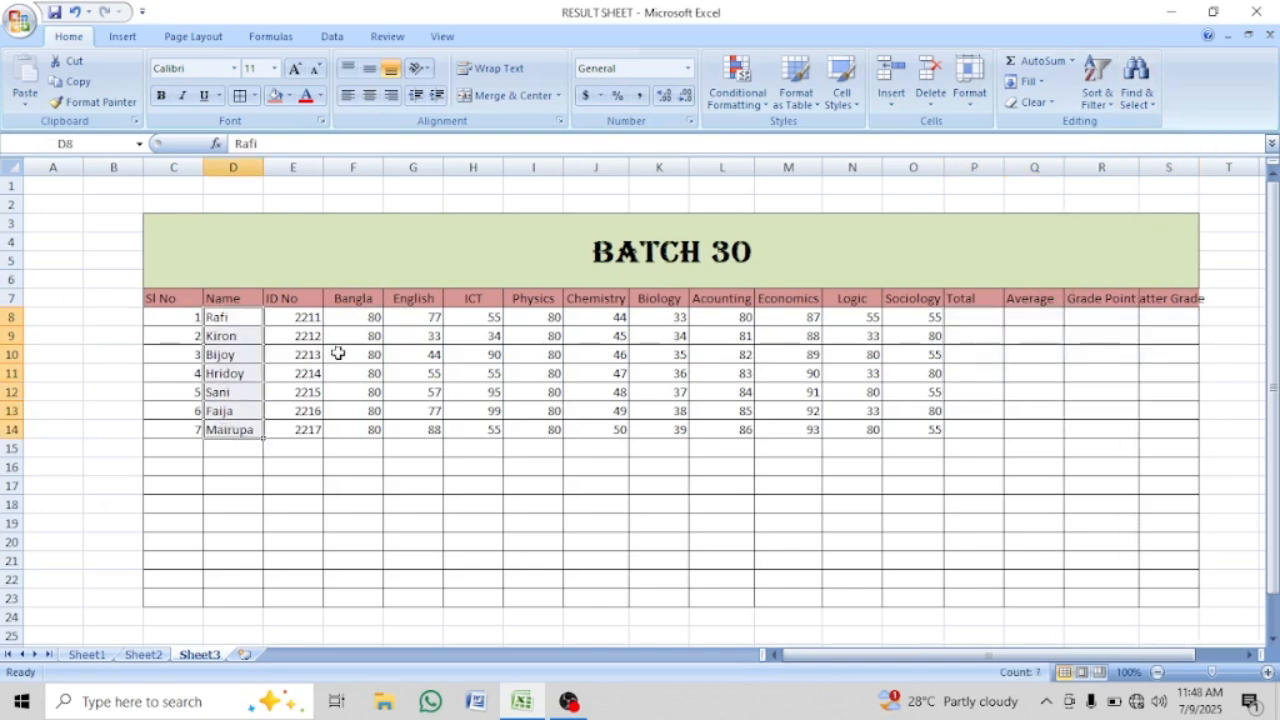
left_click_drag(366, 318, 357, 434)
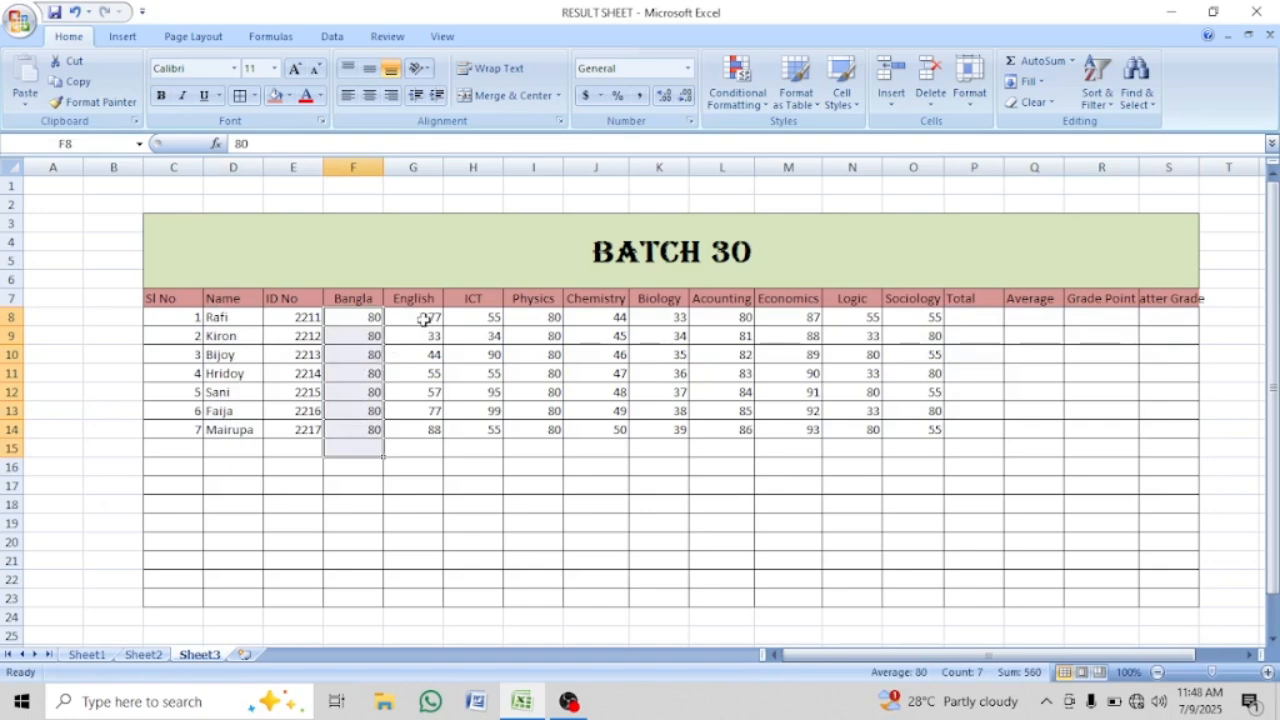
left_click_drag(420, 318, 425, 436)
left_click(495, 373)
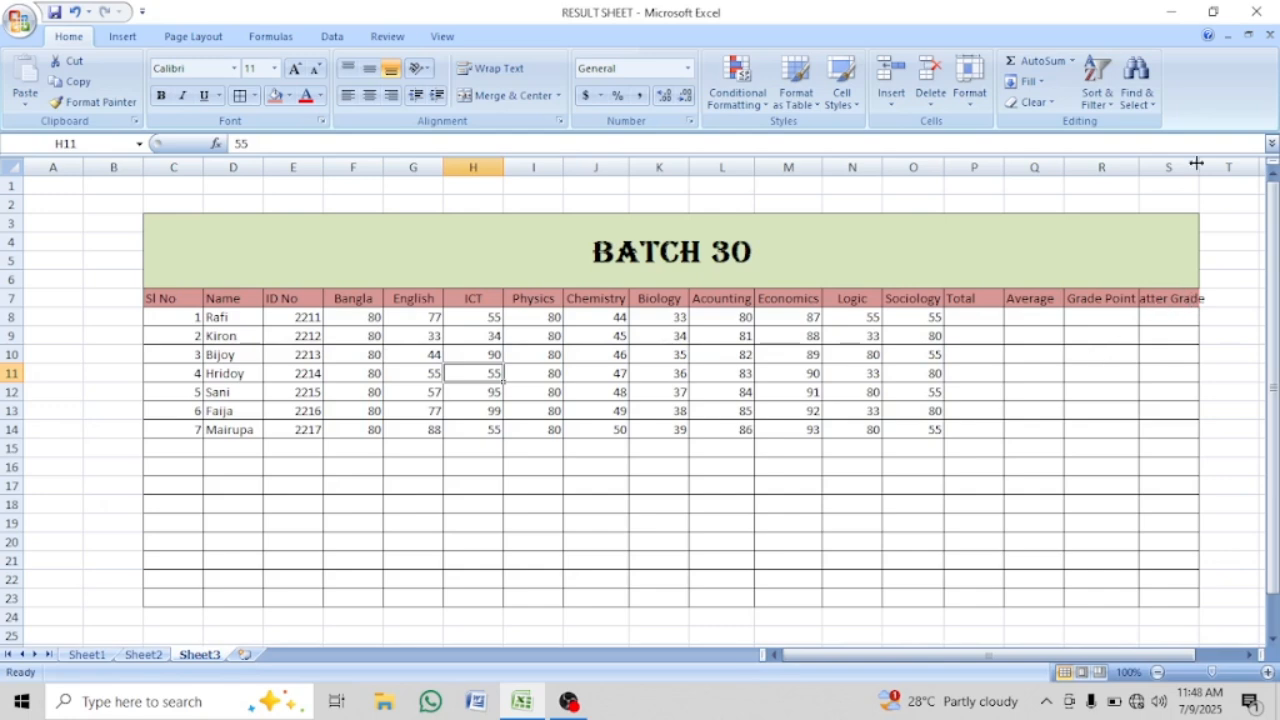
Widen column S to fit the Latter Grade heading, and select the first student's Average cell Q8
left_click_drag(1197, 168, 1217, 168)
left_click(1194, 335)
left_click(1037, 335)
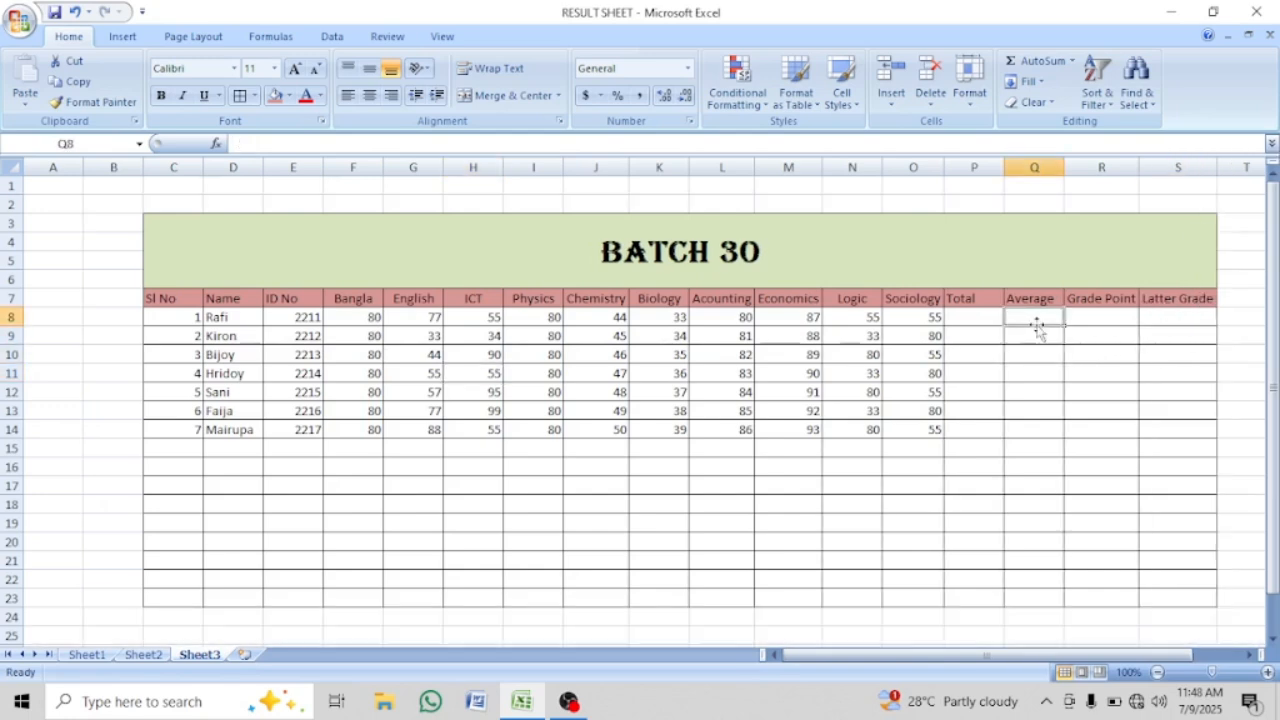
left_click(948, 338)
left_click(962, 316)
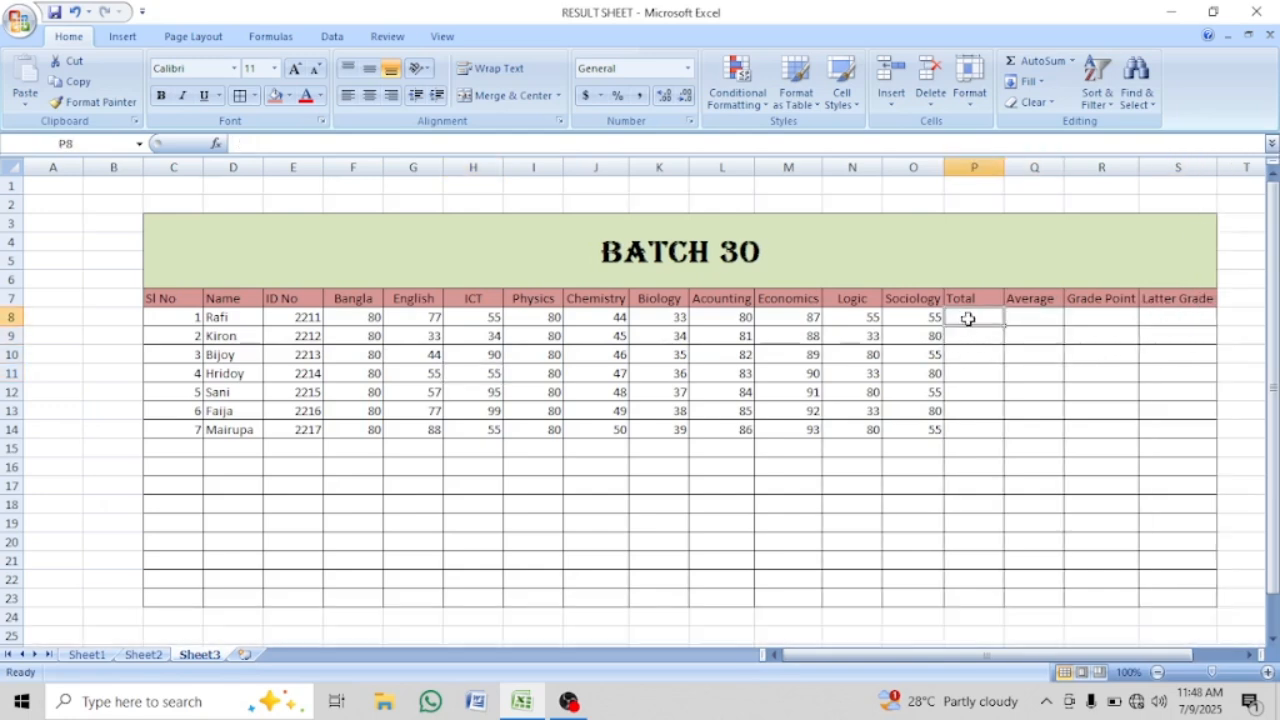
left_click_drag(349, 316, 890, 316)
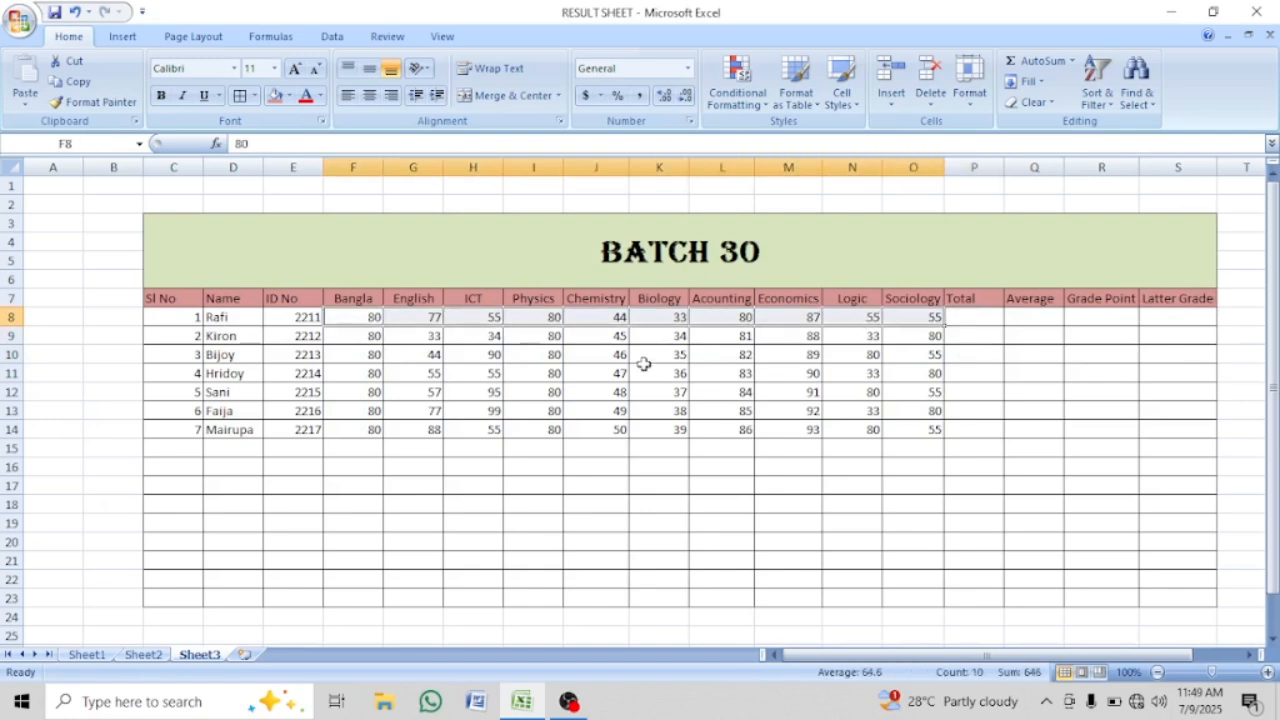
left_click(971, 320)
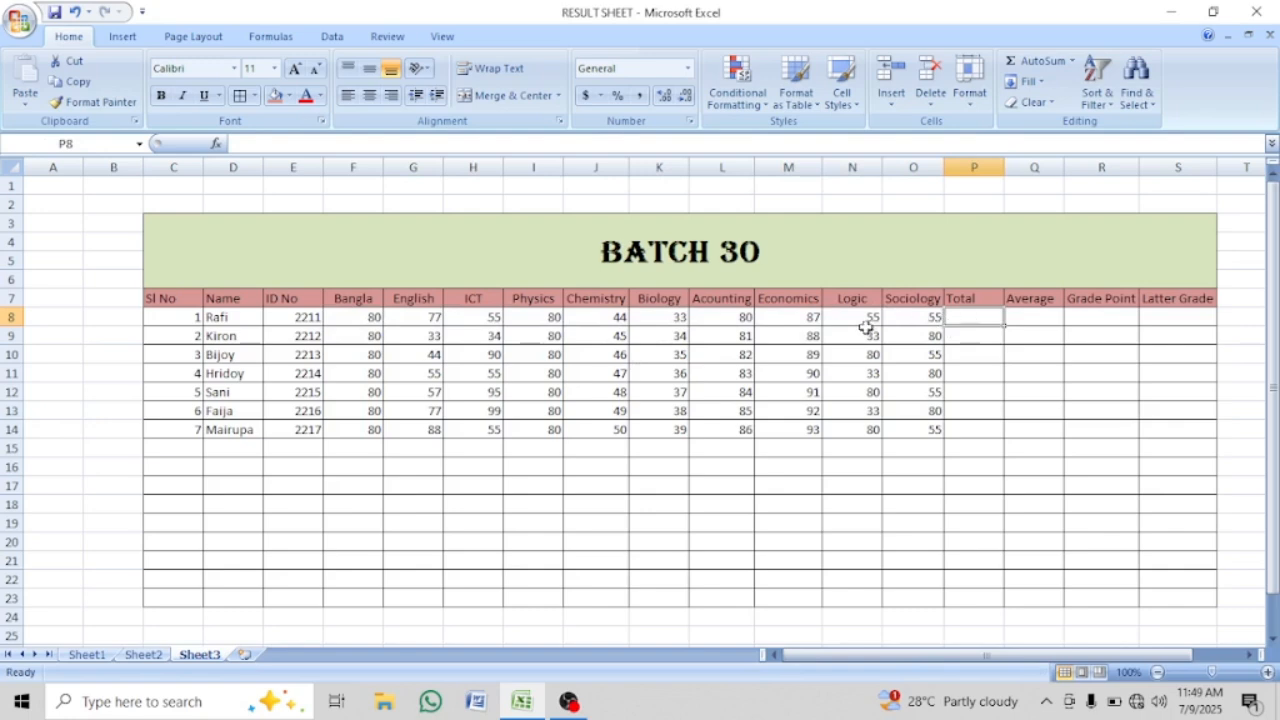
left_click(724, 317)
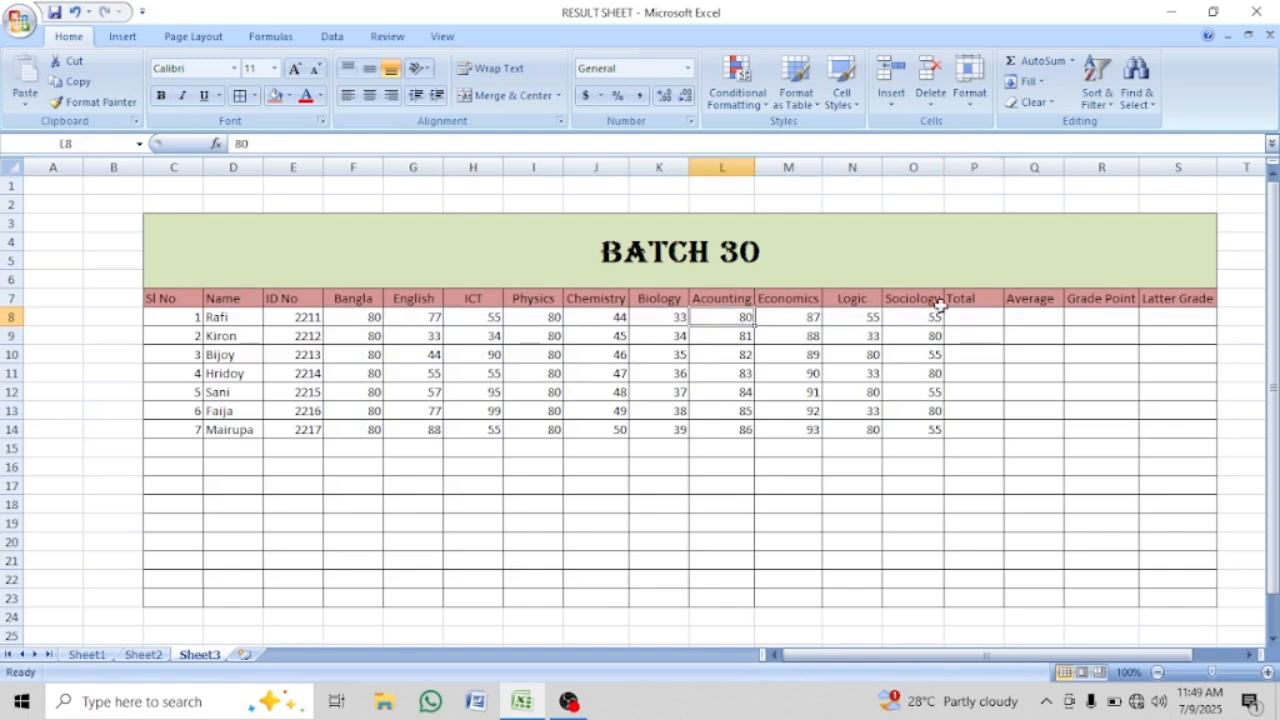
left_click(1034, 318)
left_click_drag(912, 320, 672, 318)
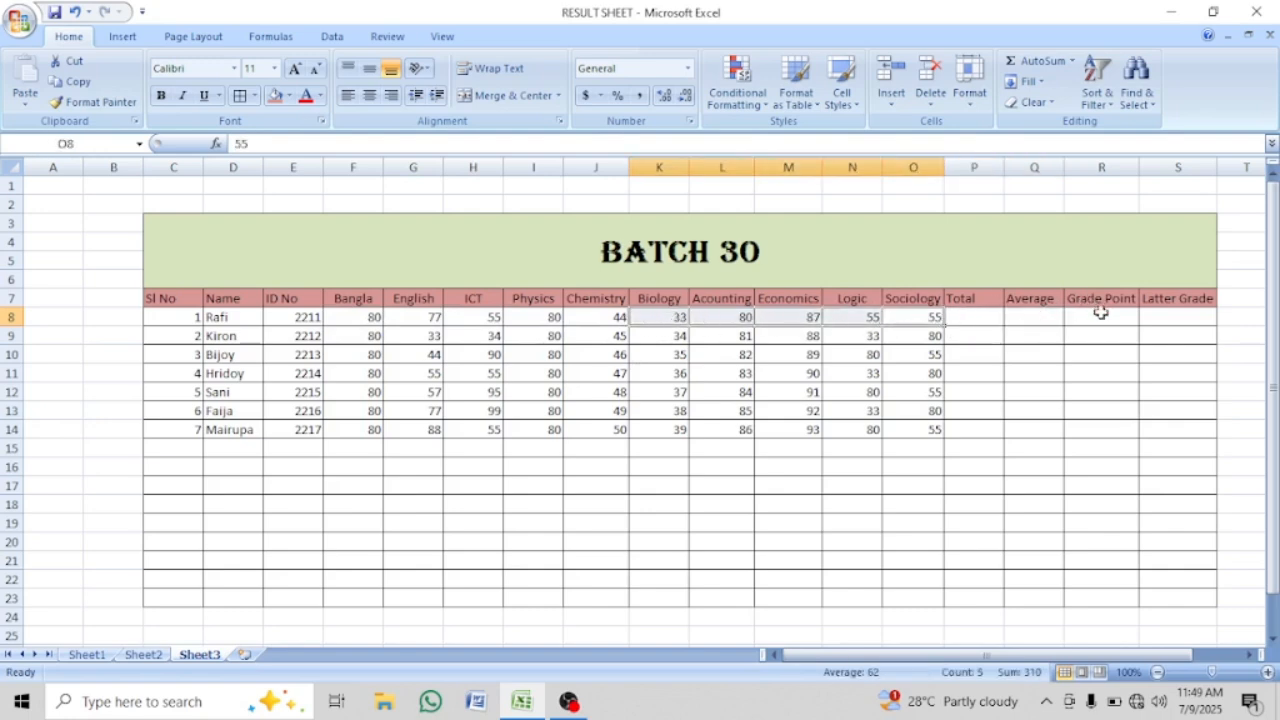
left_click(1100, 313)
left_click(1178, 315)
left_click(1224, 298)
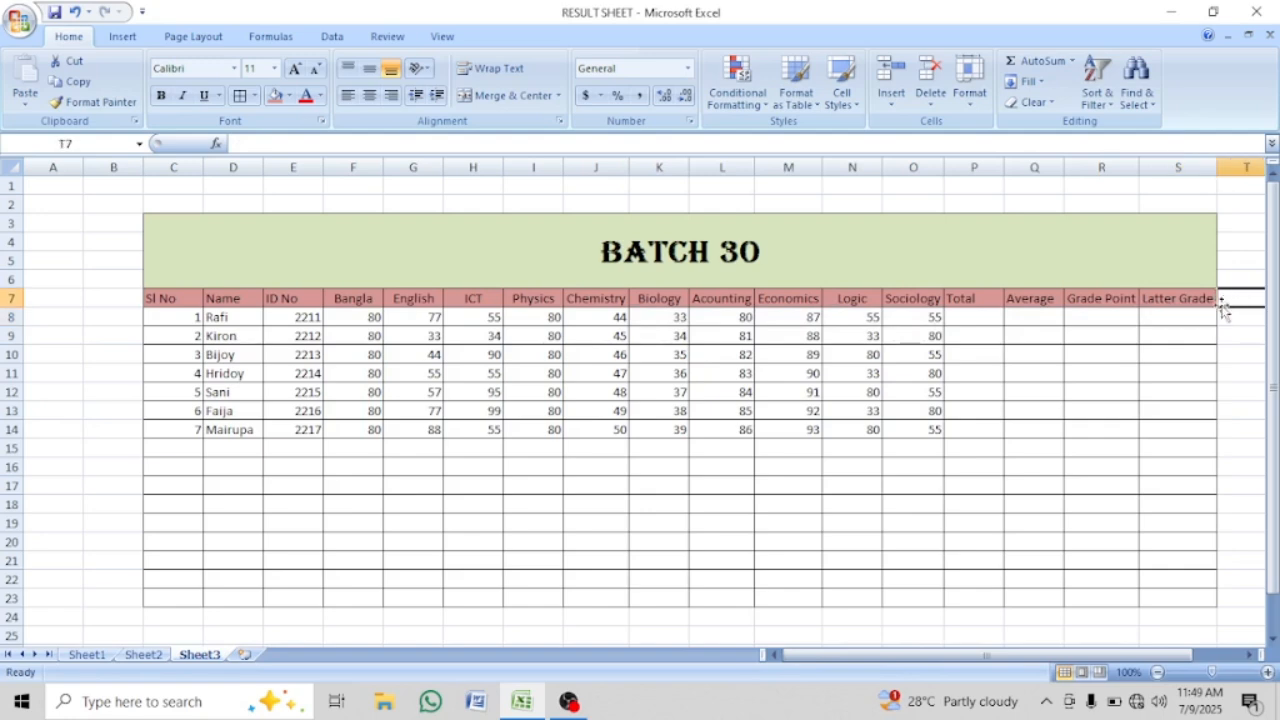
Enter =sum(F8:O8) in the first student's Total cell P8 to add the ten subject marks
left_click_drag(1018, 660, 1018, 660)
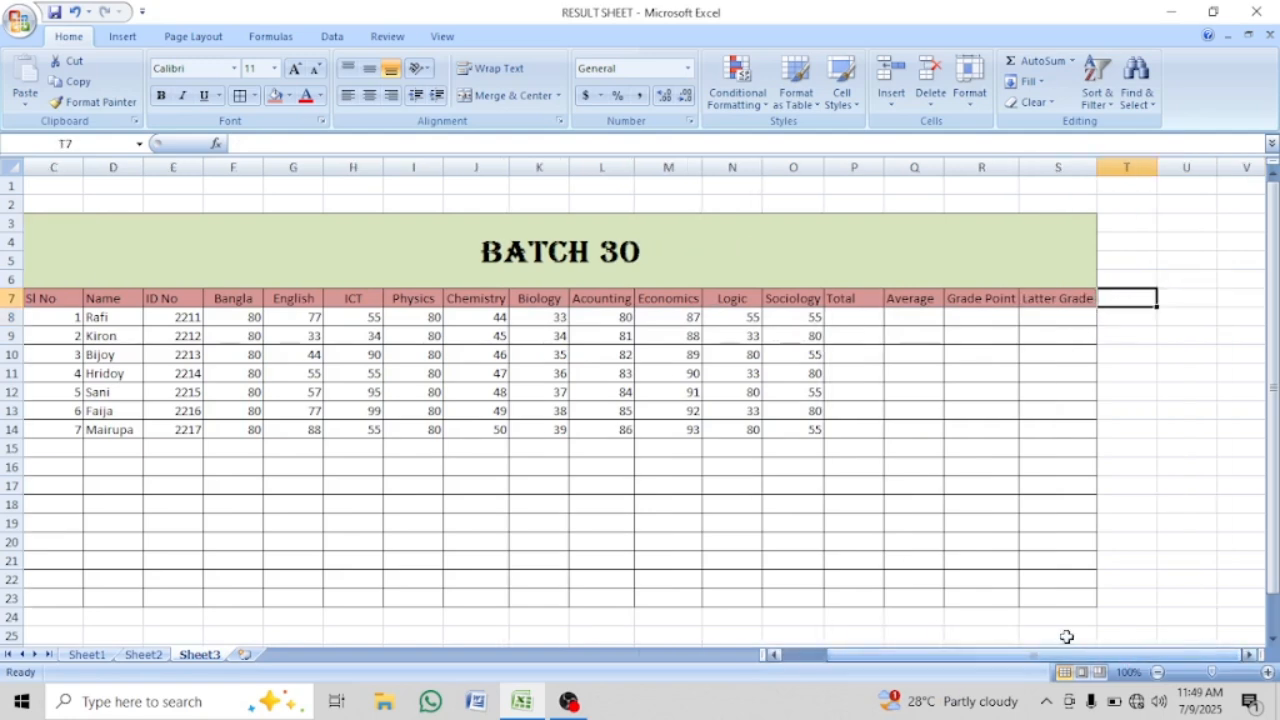
left_click(860, 315)
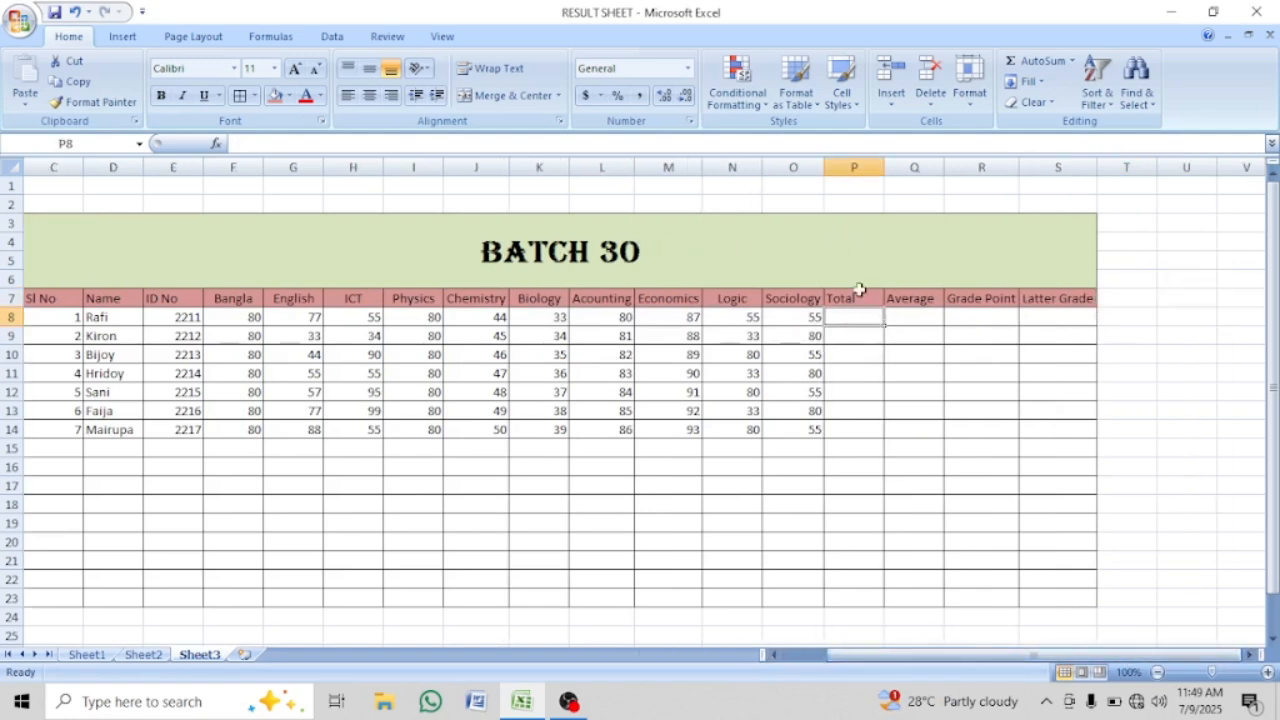
left_click(876, 411)
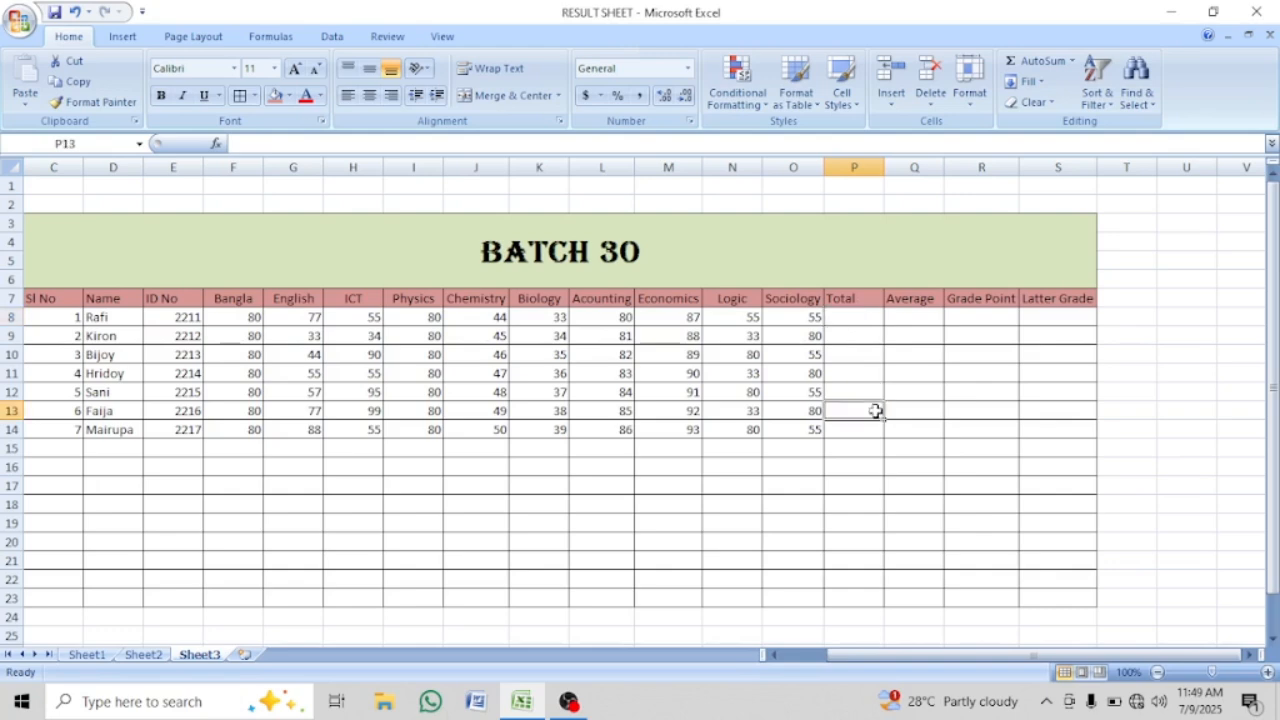
left_click(850, 322)
type("=")
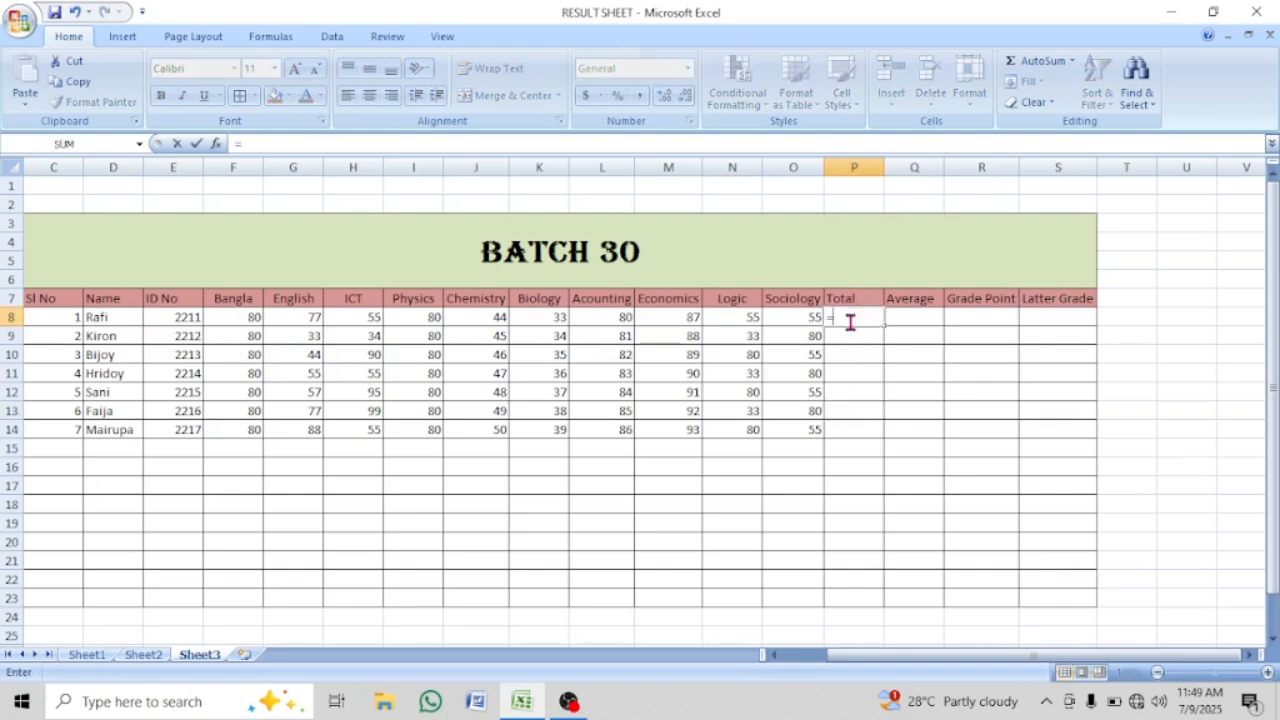
type("sum(")
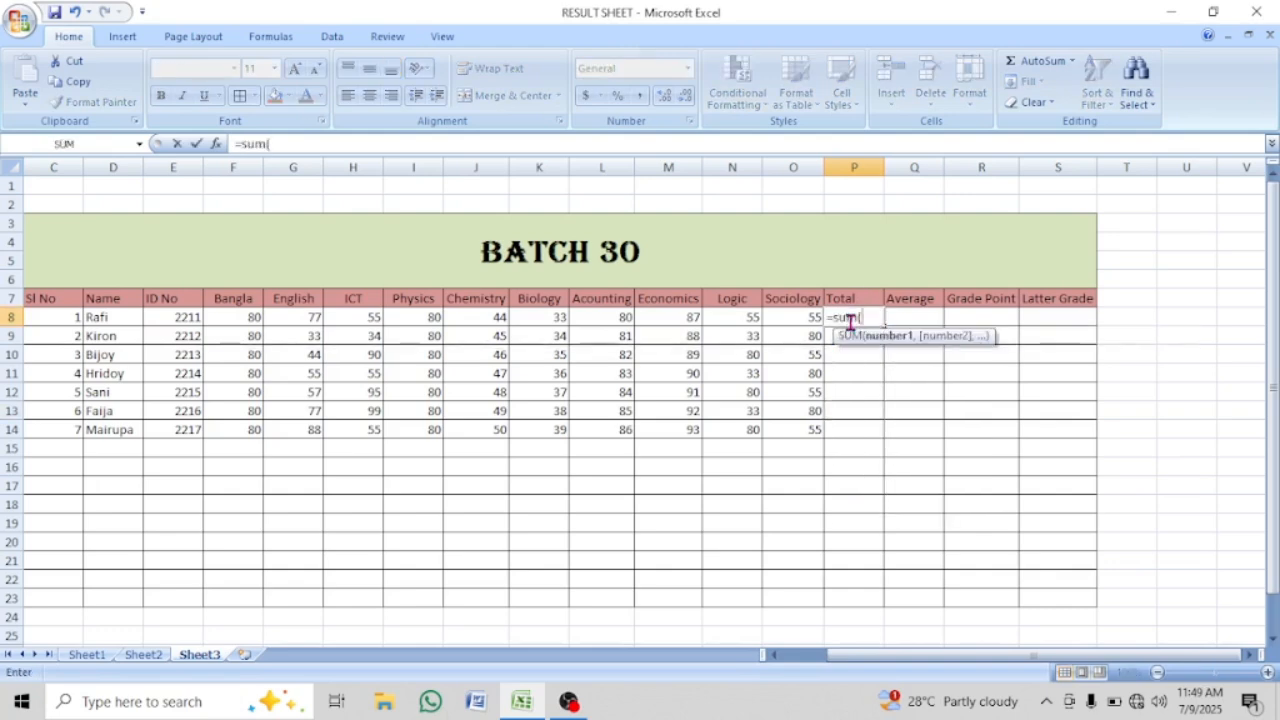
left_click(220, 314)
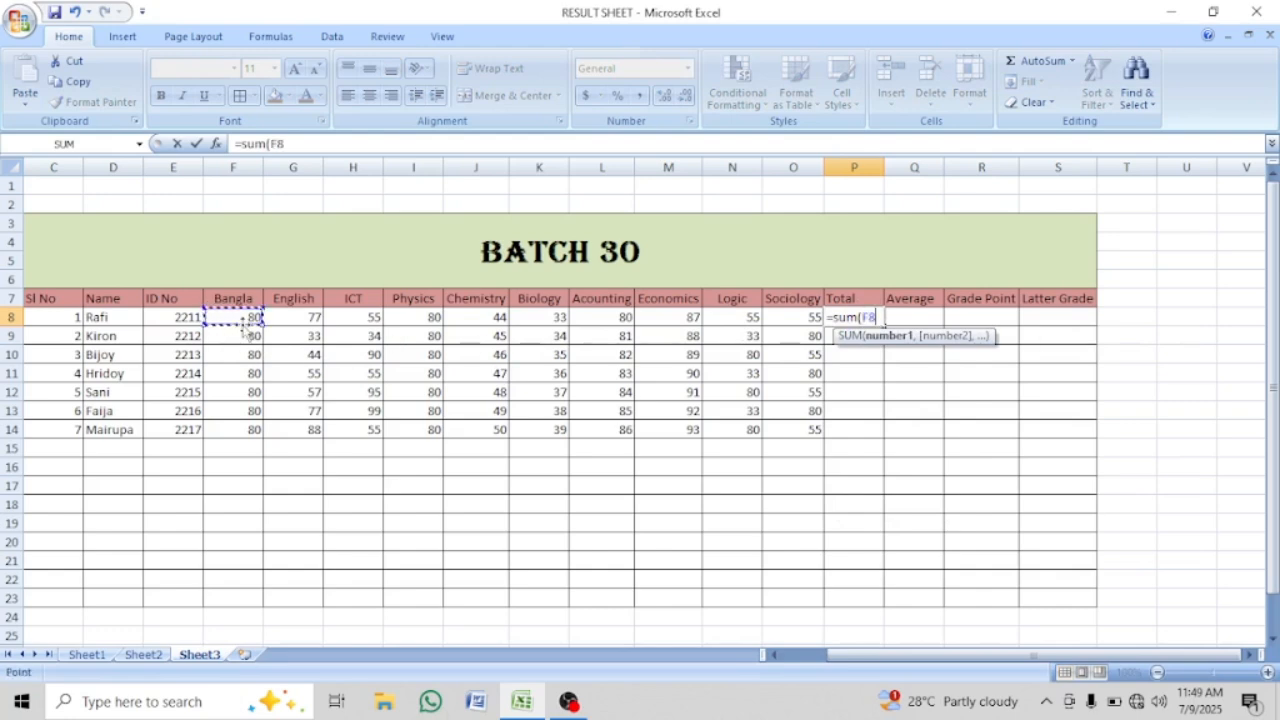
key("F8")
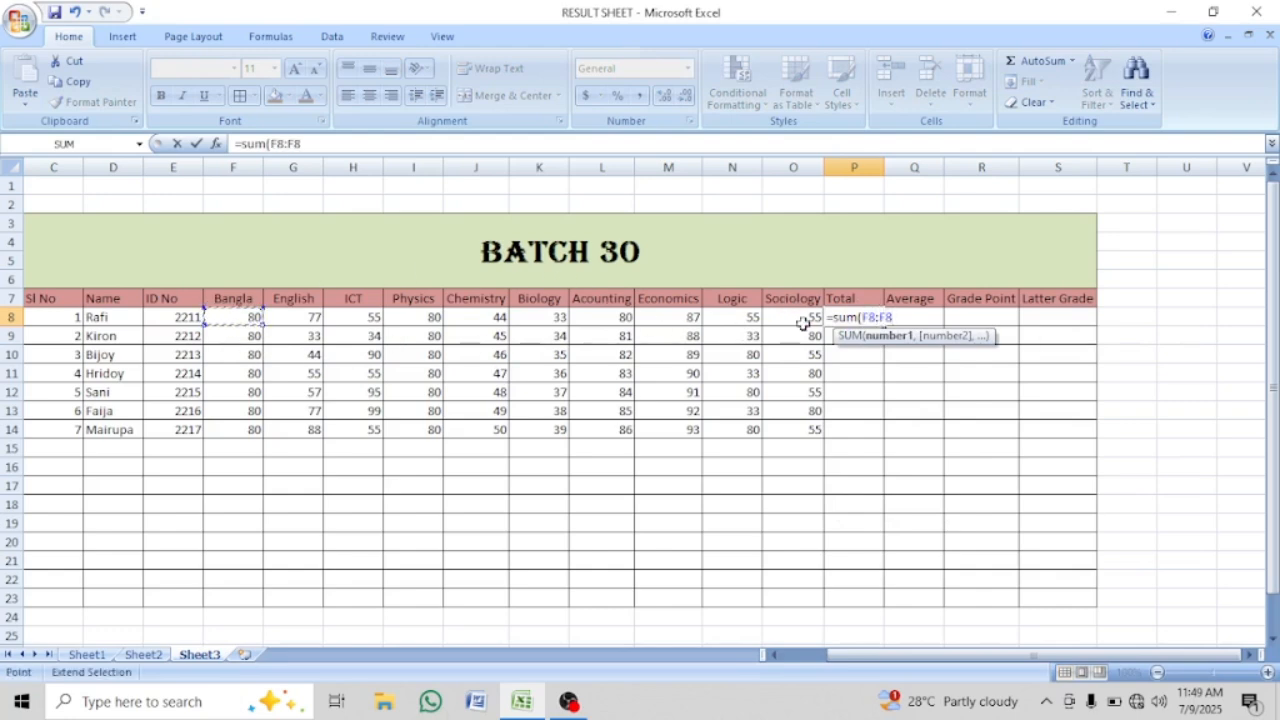
left_click(790, 320)
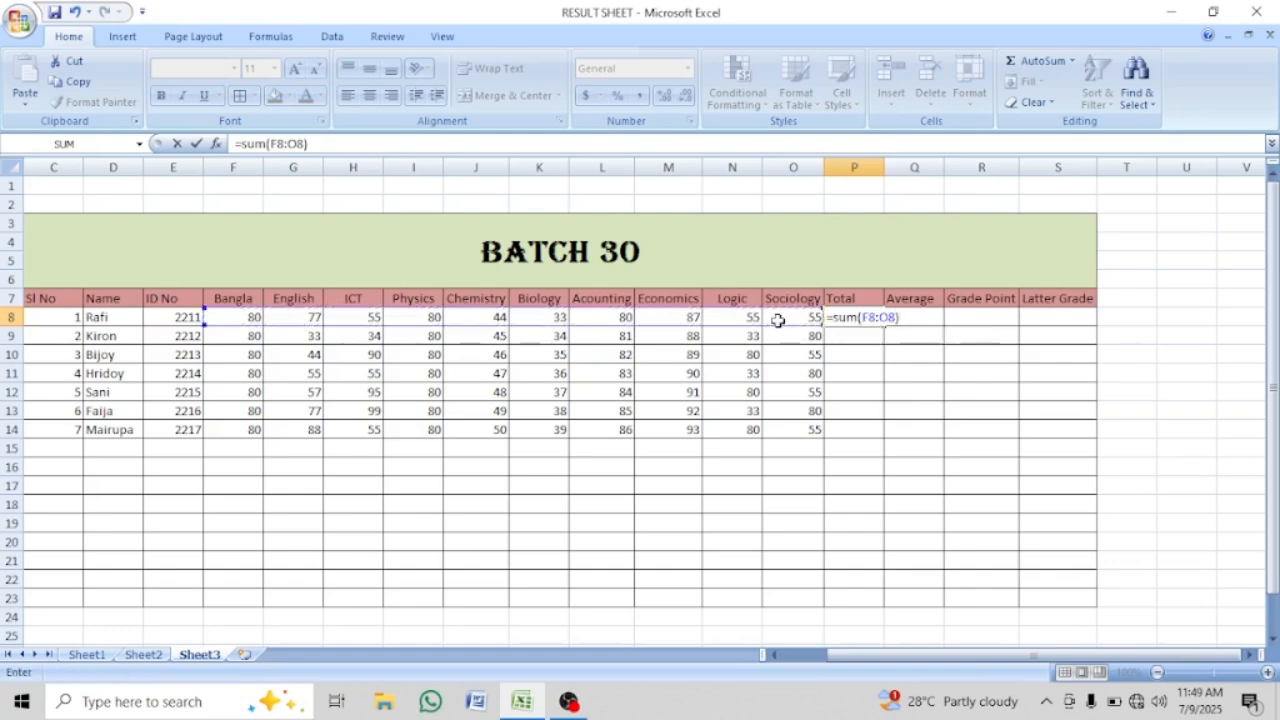
key("Return")
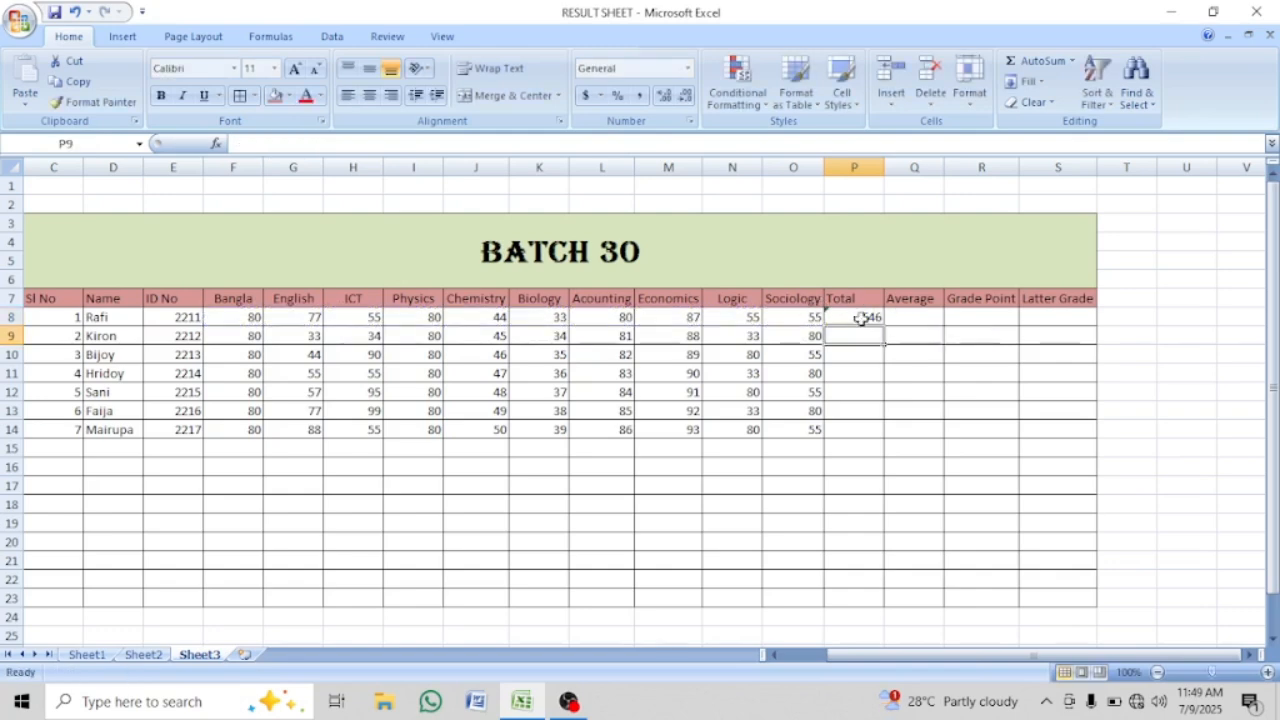
Fill the Total formula from P8 down to P14 for all seven students and check the copied cells
left_click(860, 318)
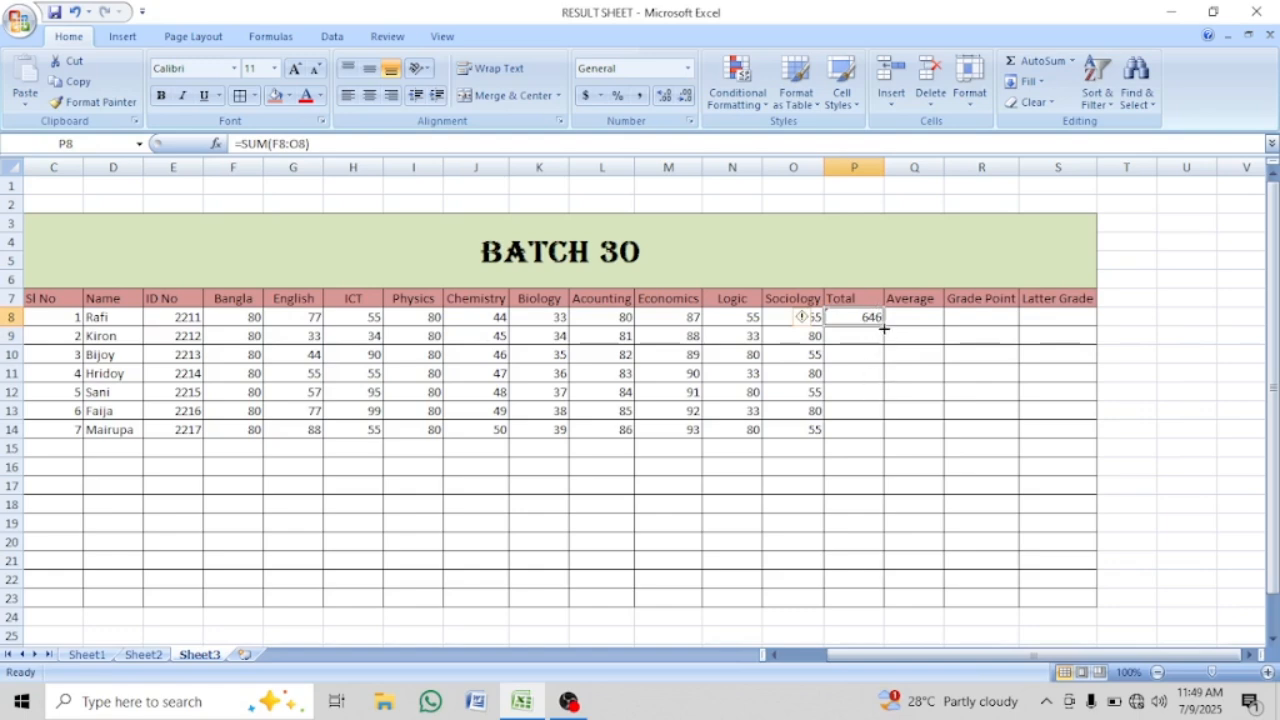
left_click_drag(884, 328, 878, 432)
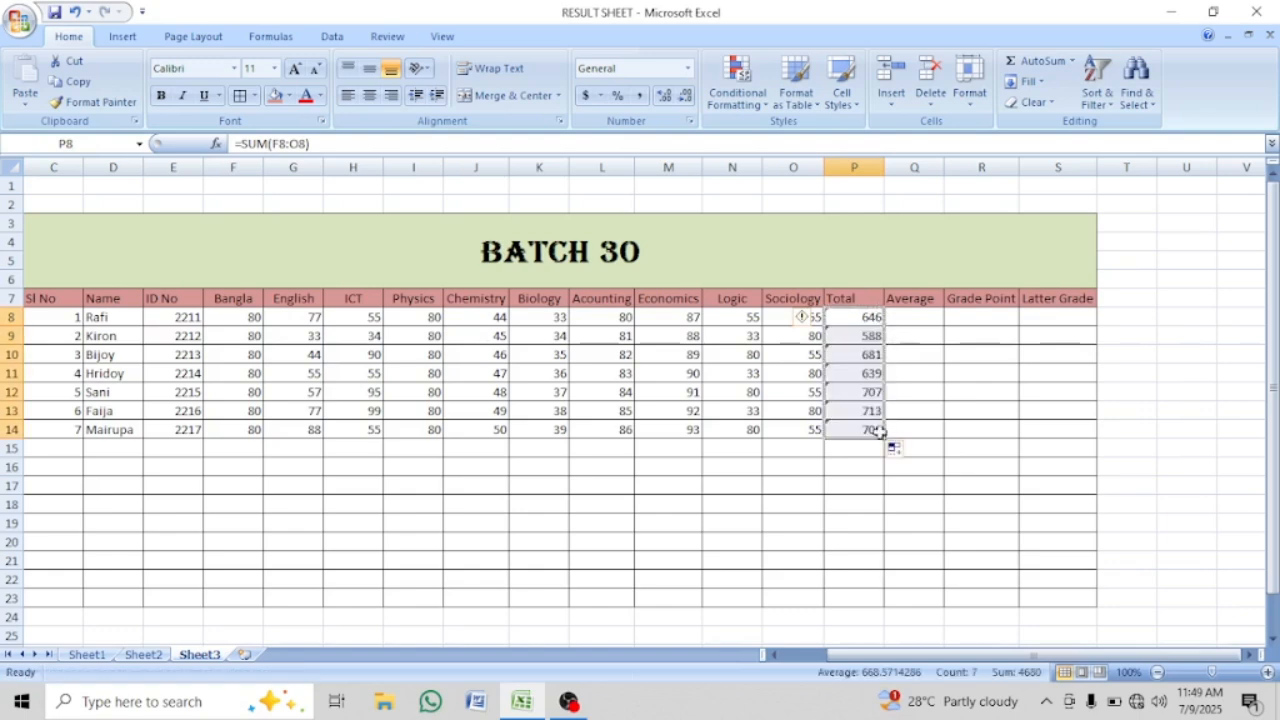
left_click(874, 430)
left_click(860, 333)
left_click(852, 393)
left_click(852, 432)
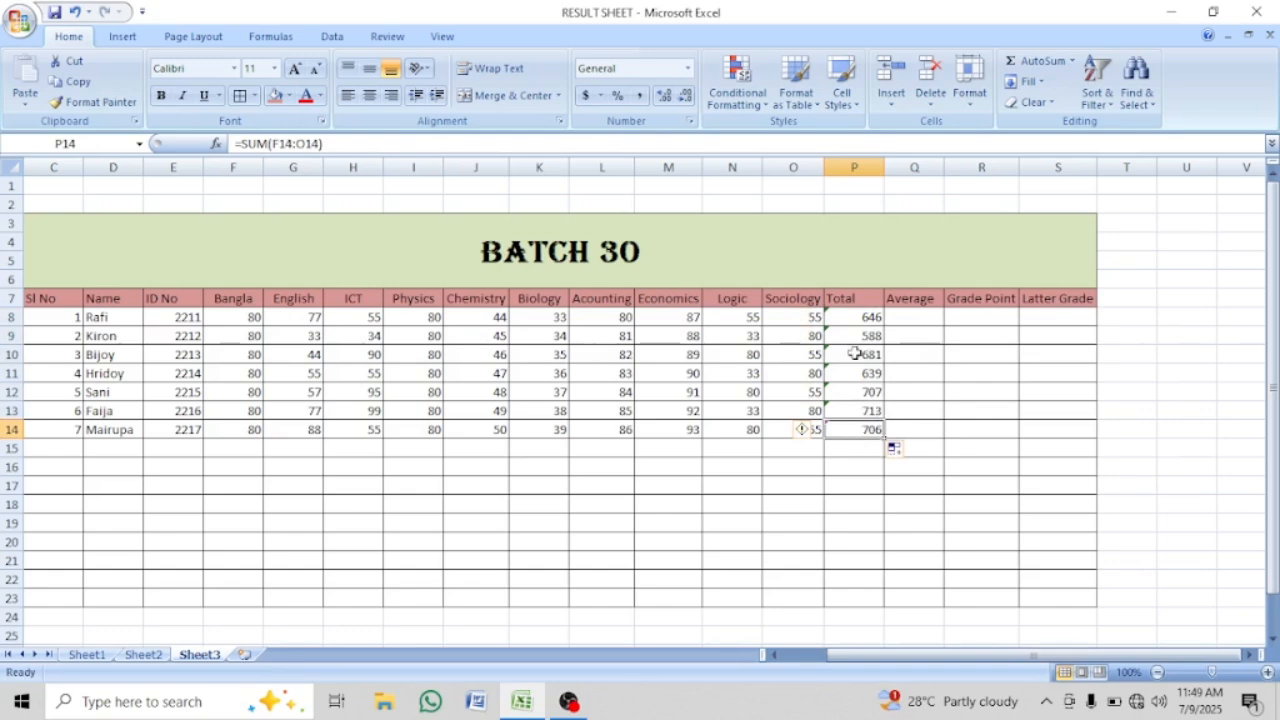
Enter the formula =avearge(F8:O8) in the first student's Average cell Q8
left_click(898, 318)
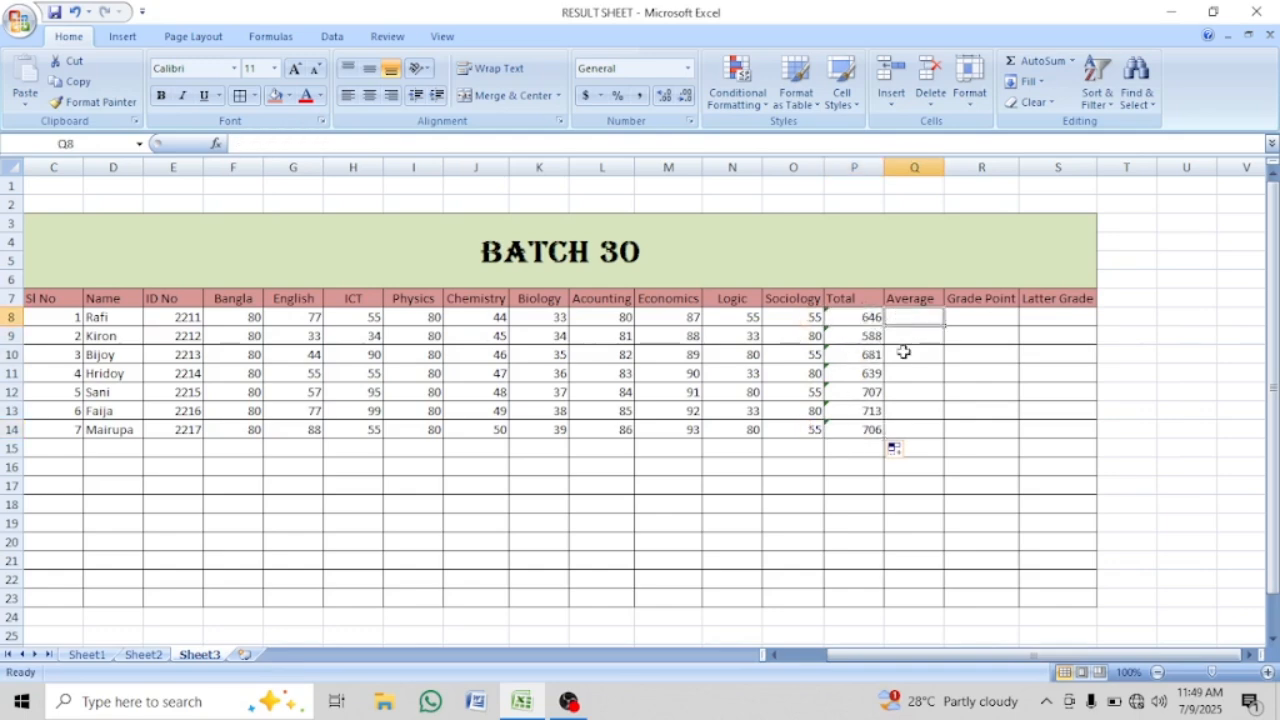
type("=")
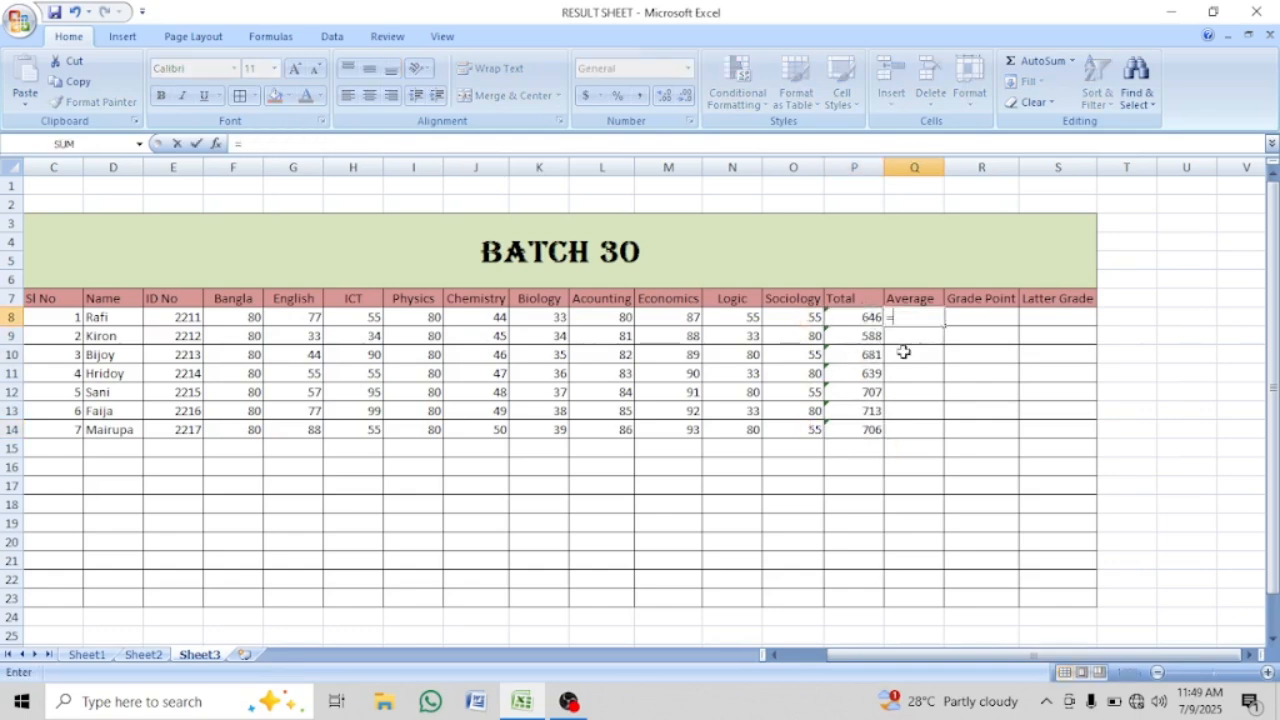
type("avearge")
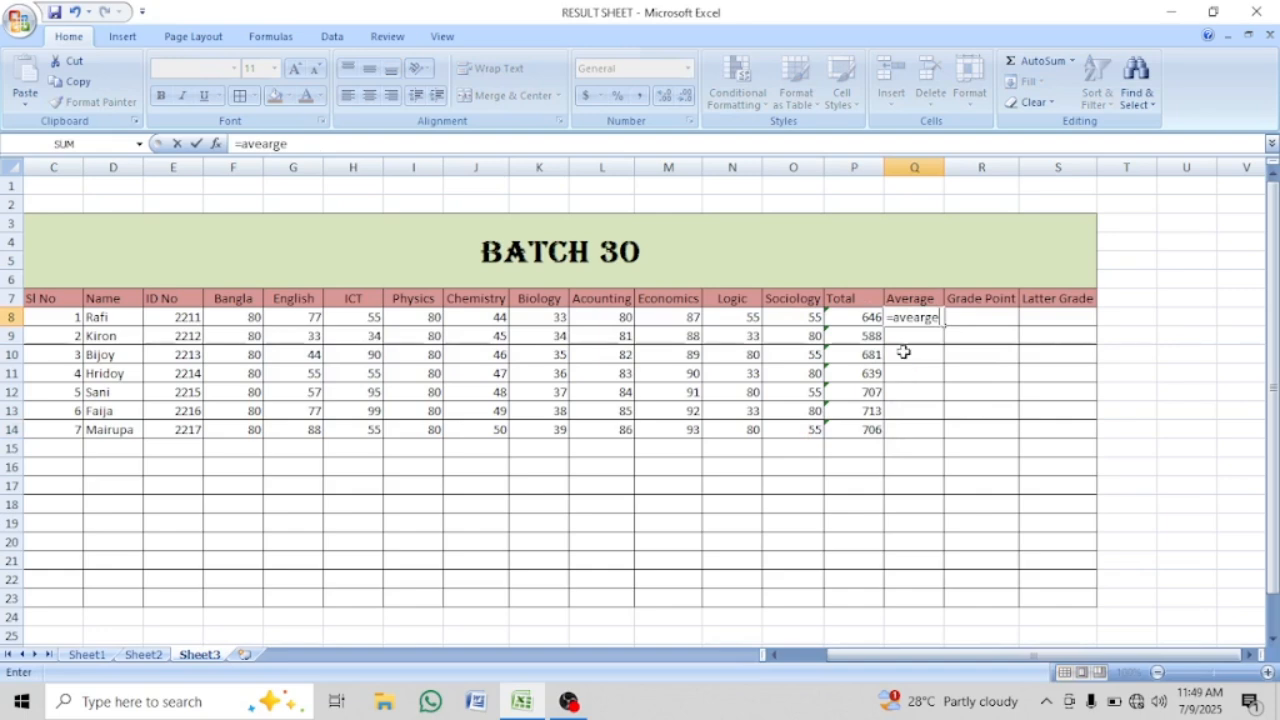
type("(")
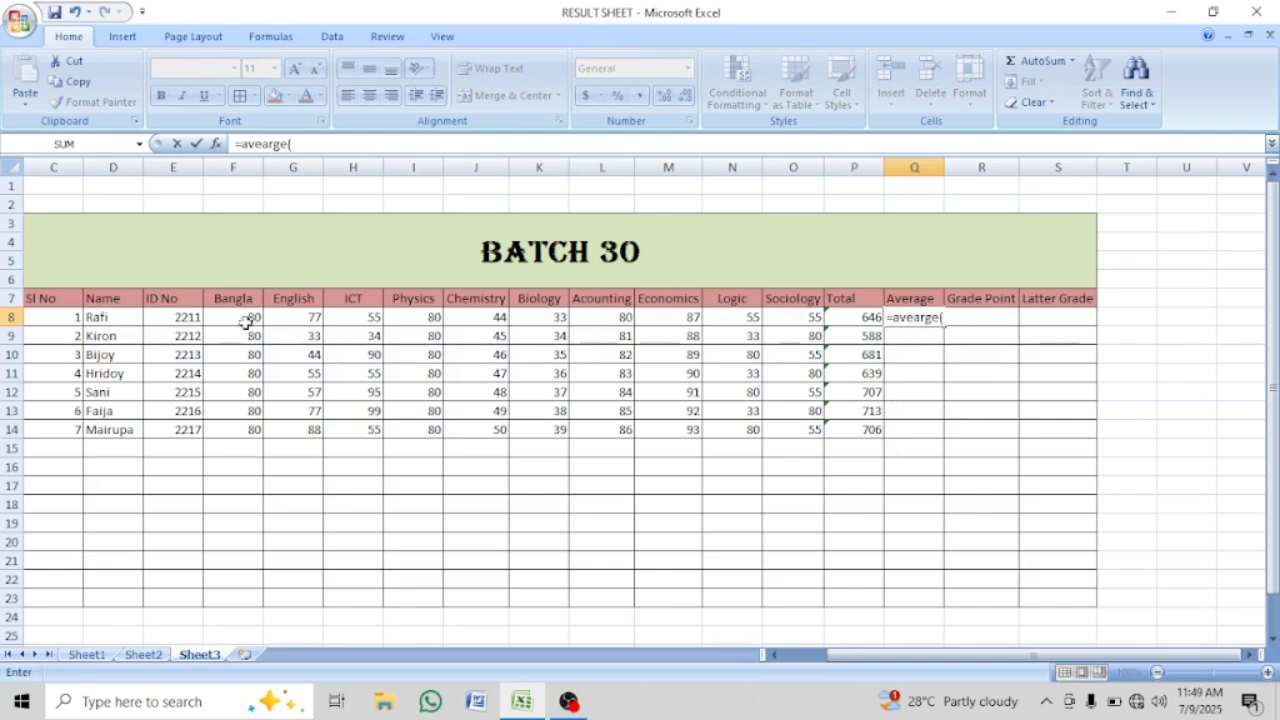
left_click_drag(245, 321, 803, 320)
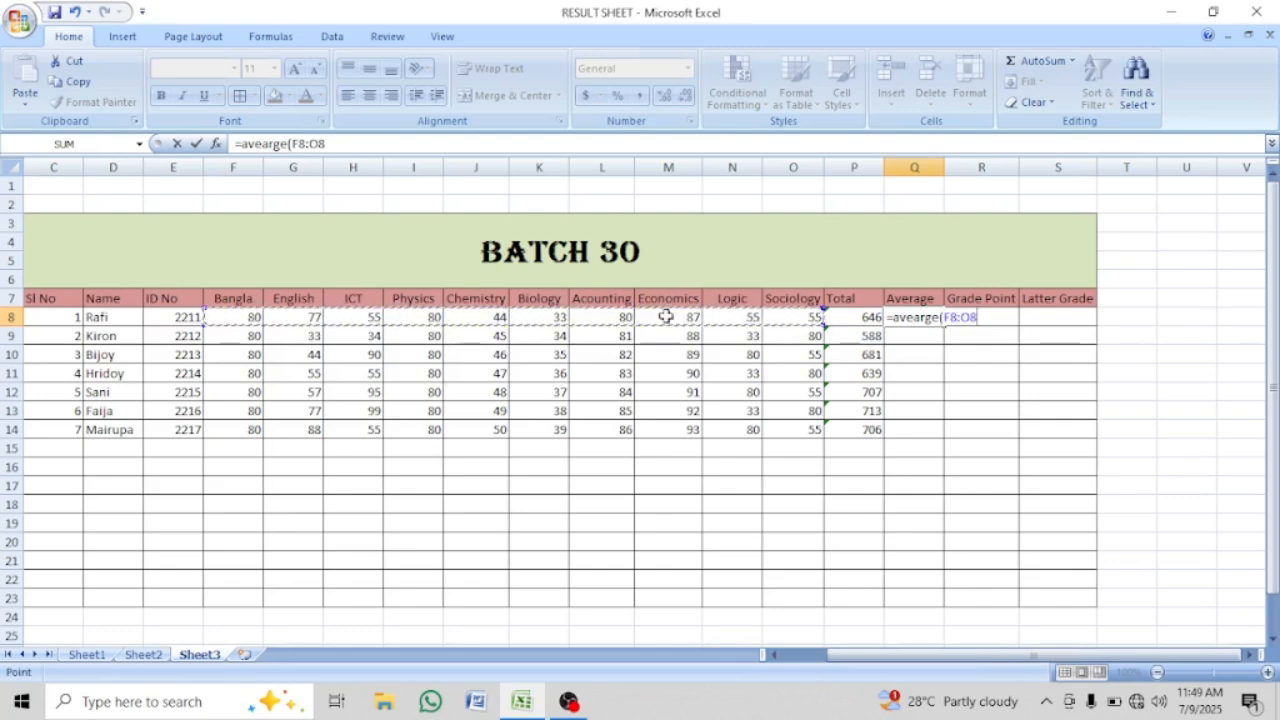
type(")")
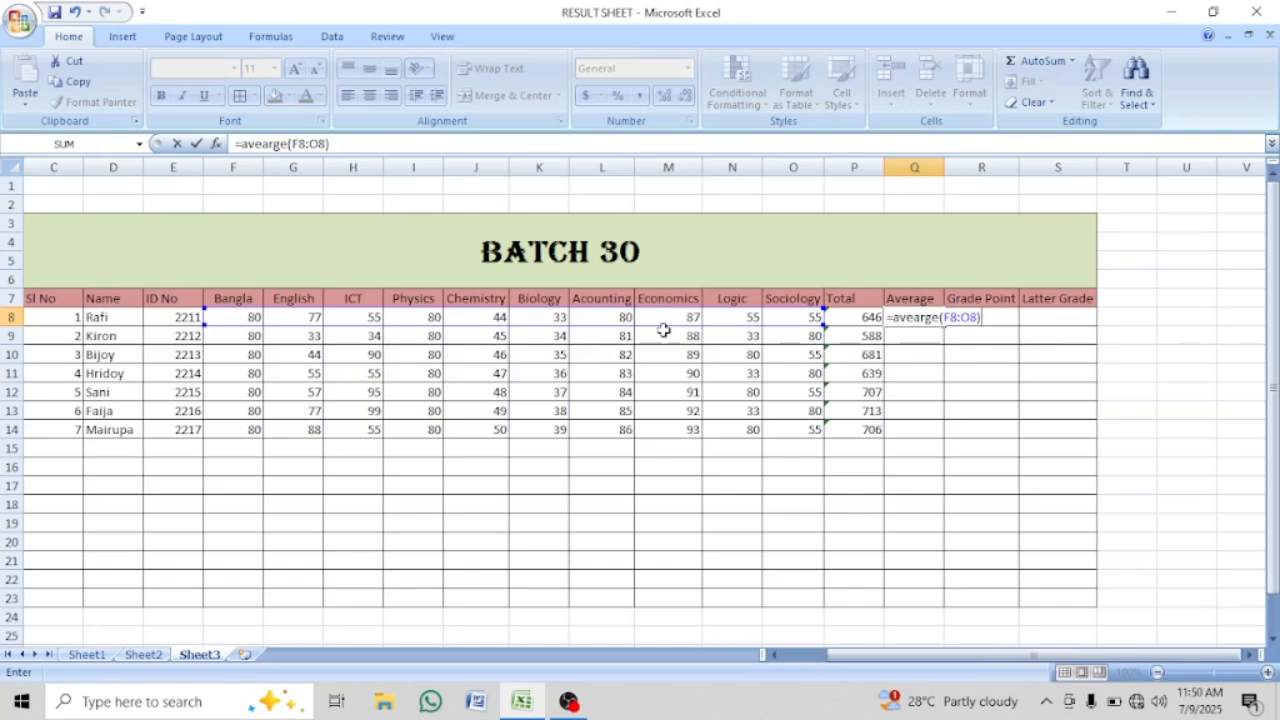
key("Return")
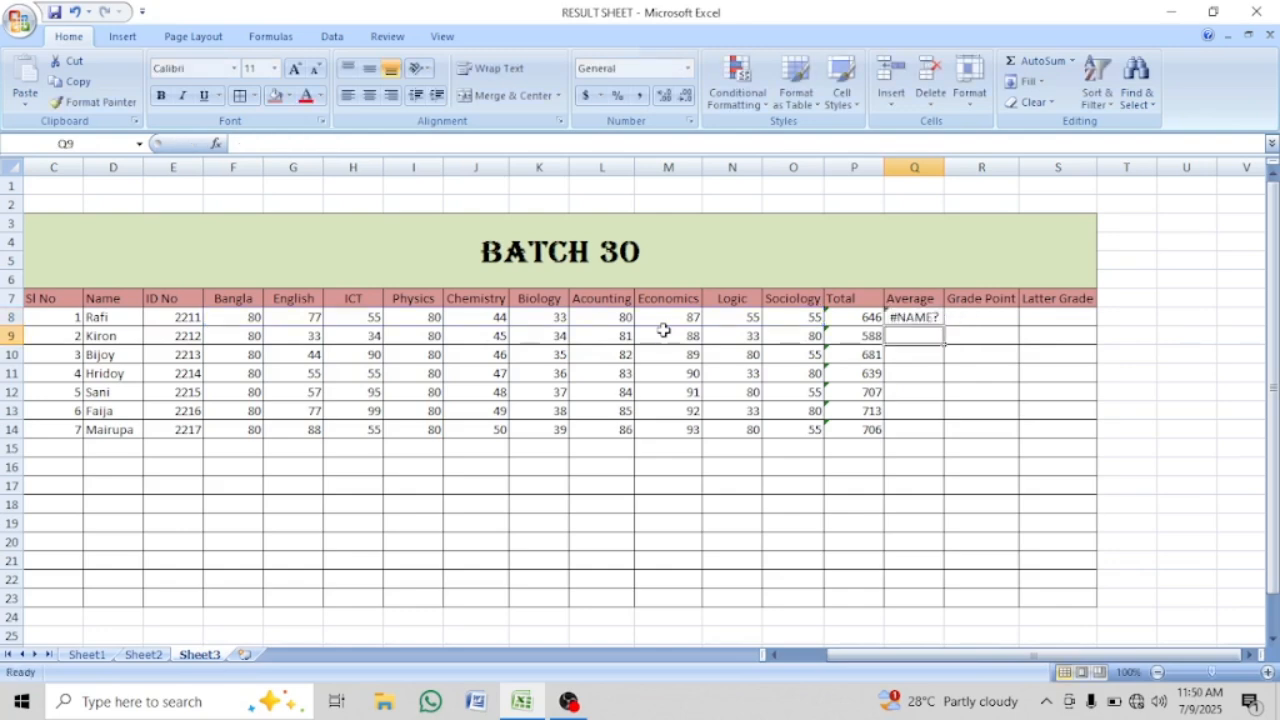
Correct the misspelled function name in Q8's formula so it reads =average(F8:O8)
left_click(925, 315)
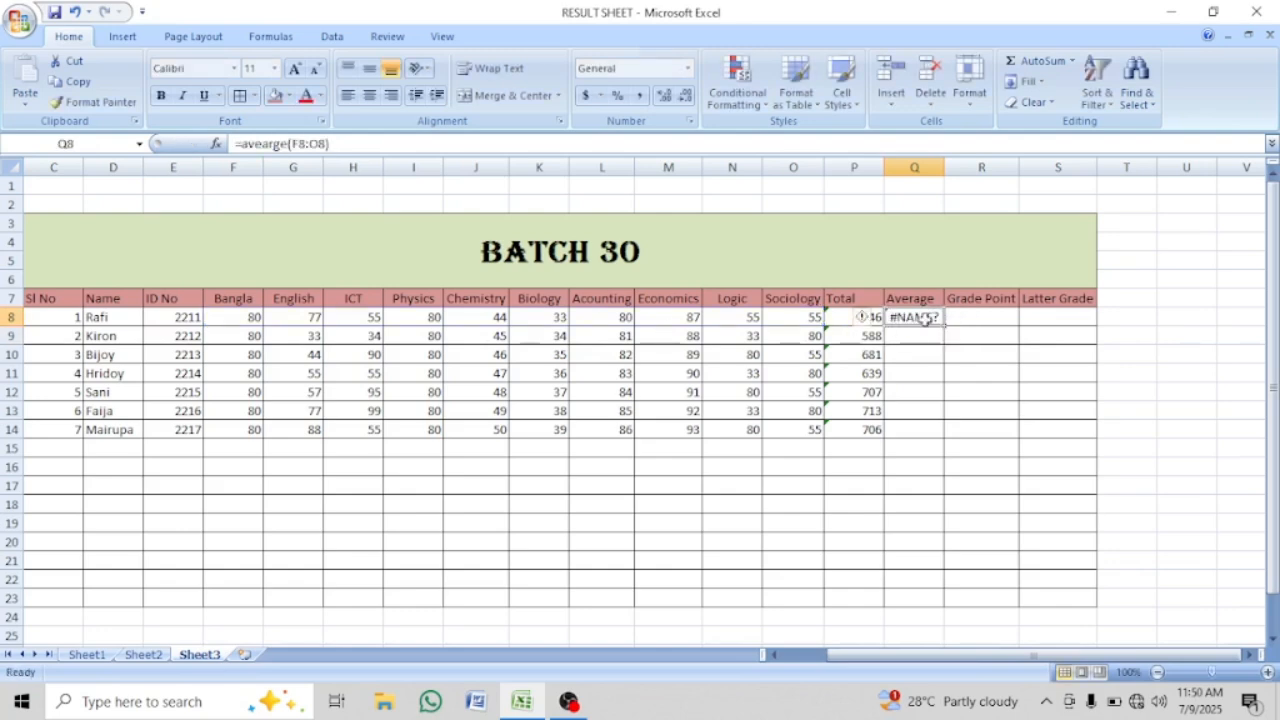
left_click(262, 144)
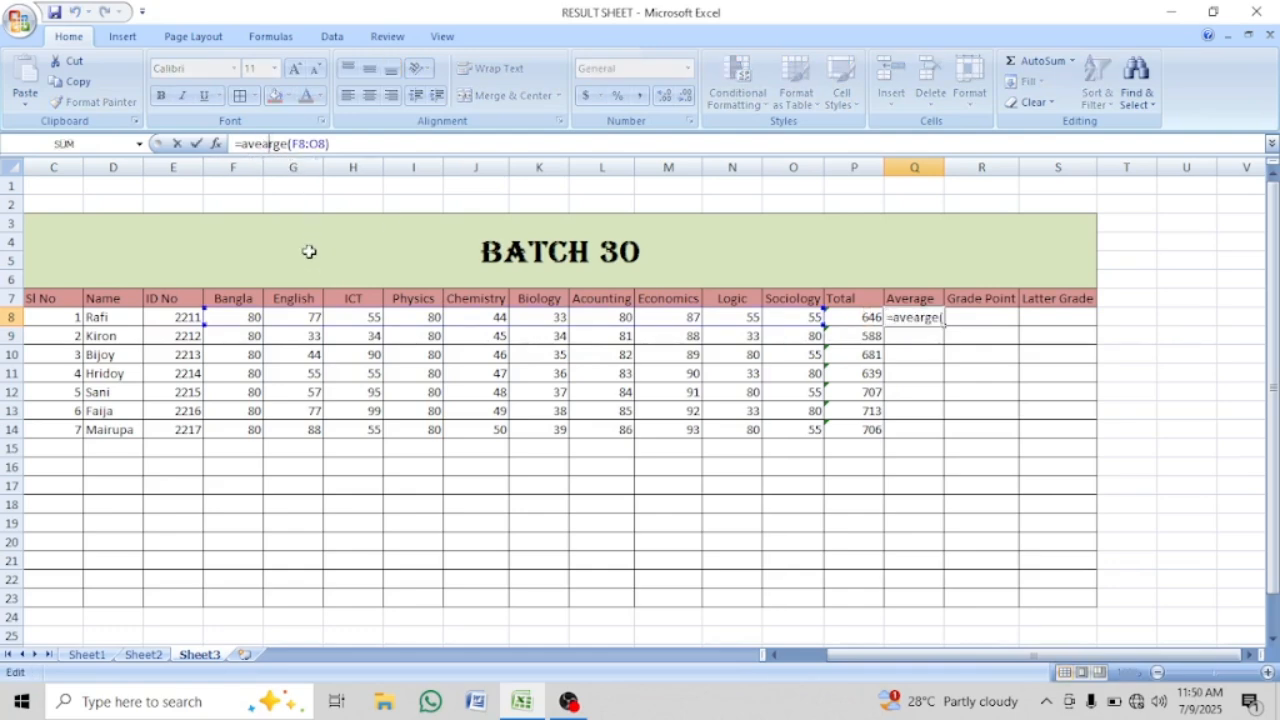
key("BackSpace")
key("Right")
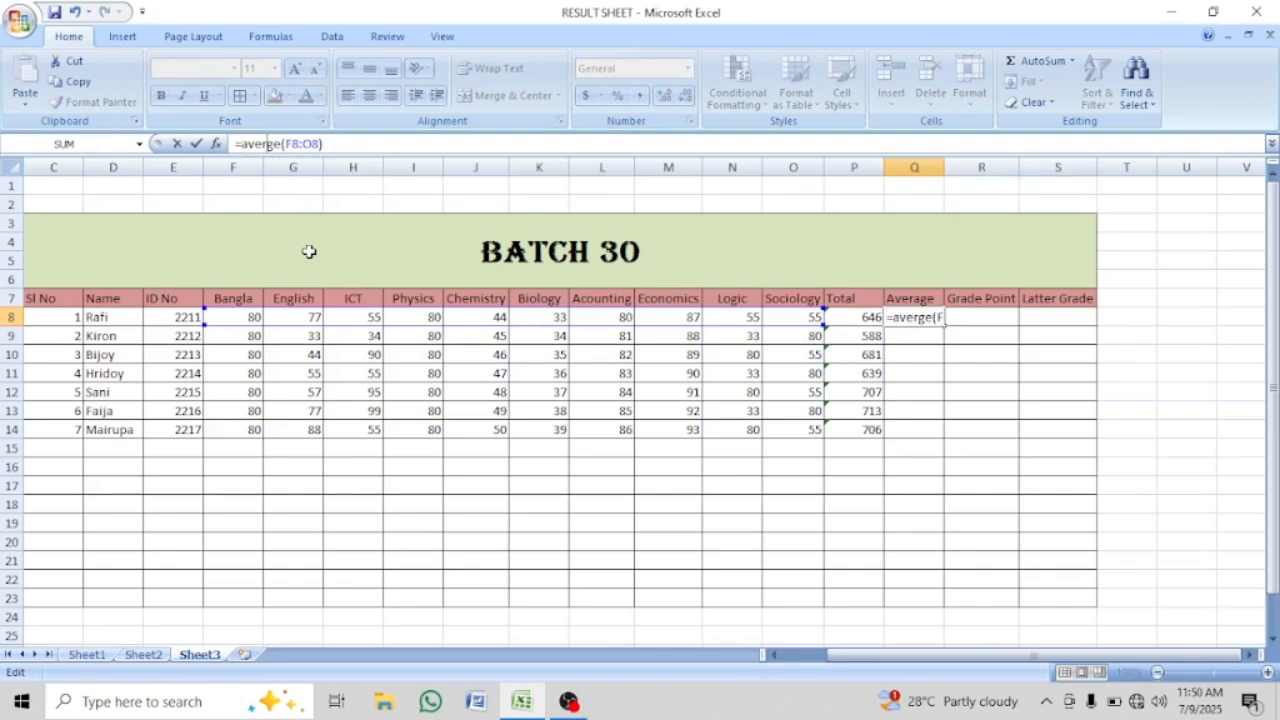
type("a")
key("Return")
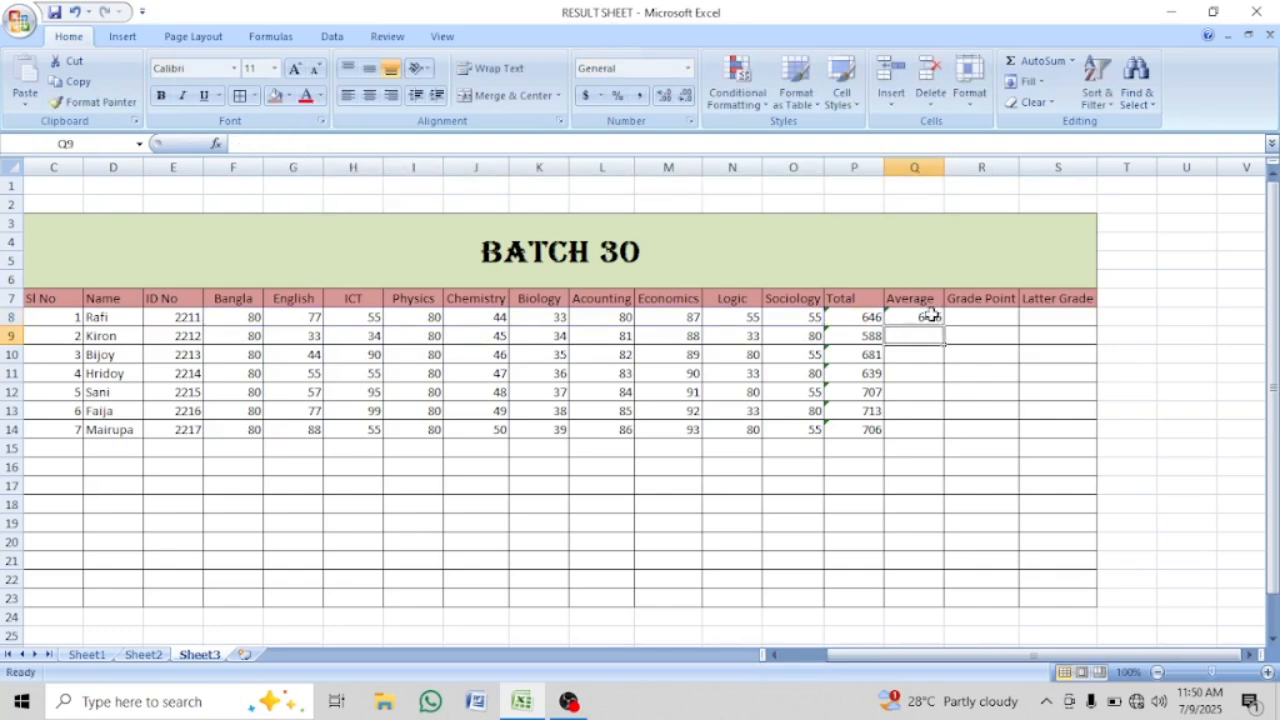
Fill the Average formula from Q8 down to Q14 for all seven students and check the copied cells
left_click(930, 316)
left_click_drag(944, 325, 944, 440)
left_click(916, 410)
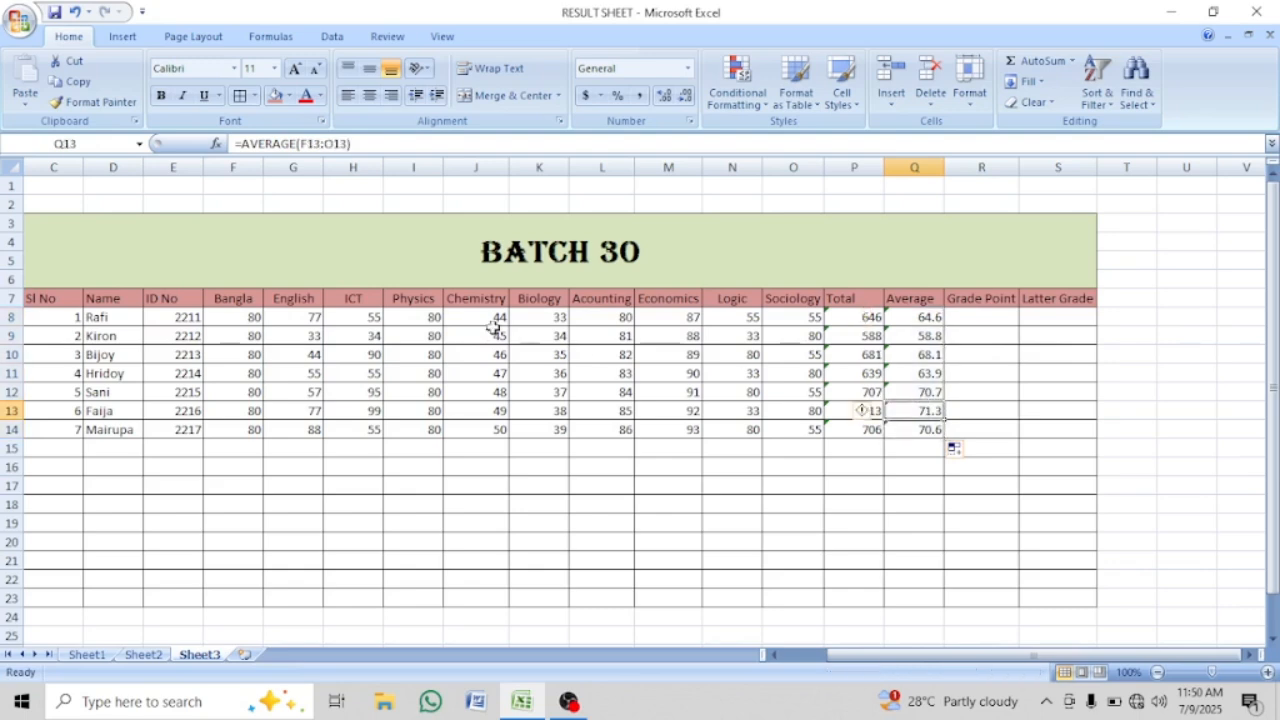
left_click_drag(923, 321, 920, 337)
left_click(920, 393)
left_click(924, 429)
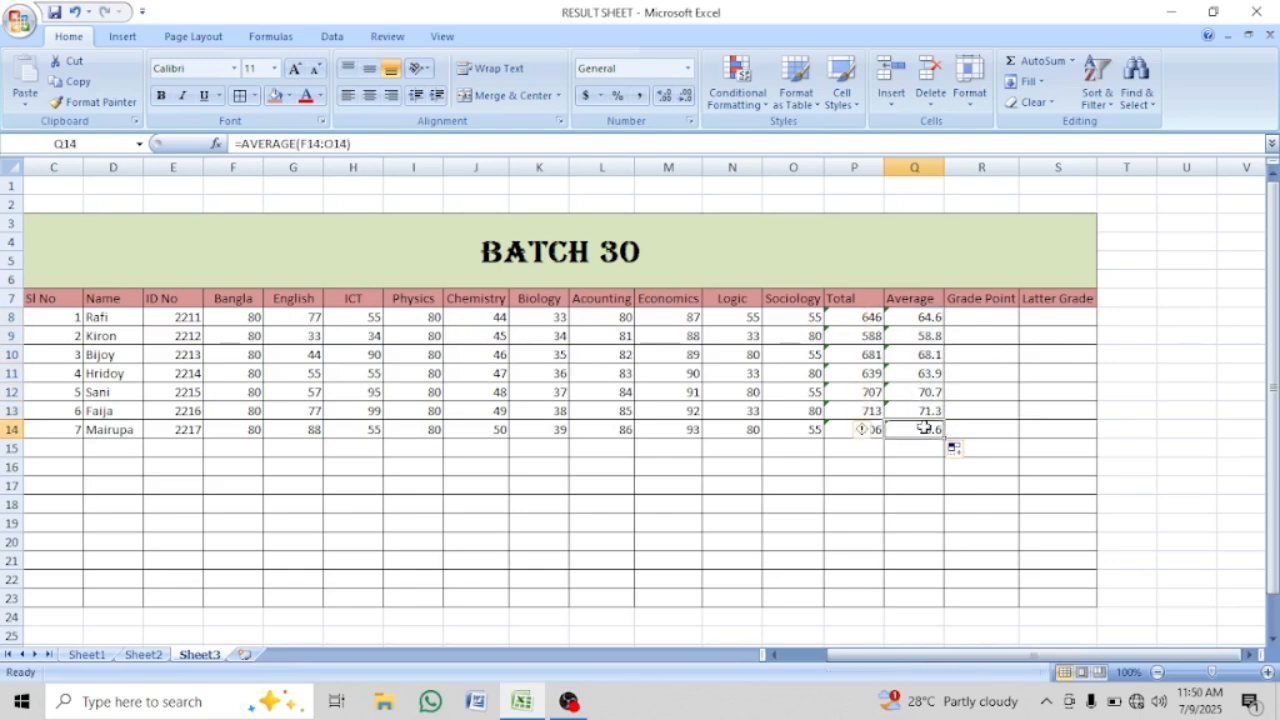
left_click(980, 318)
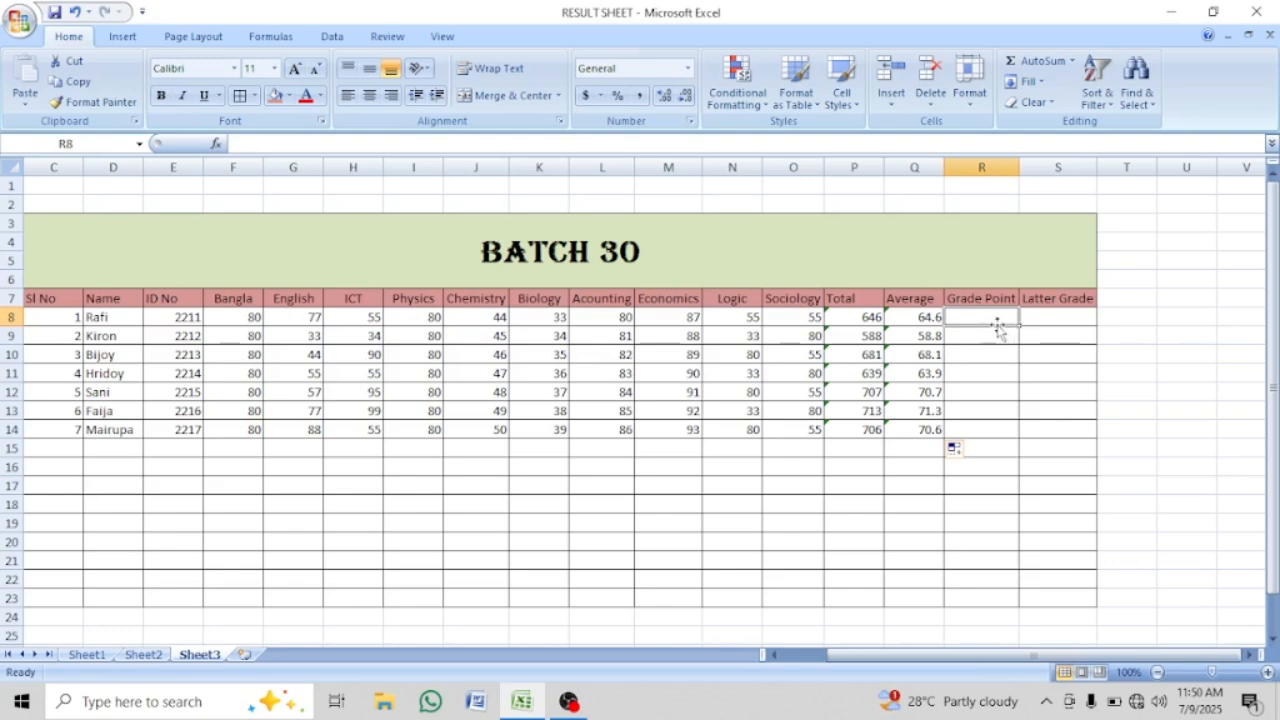
left_click(1042, 408)
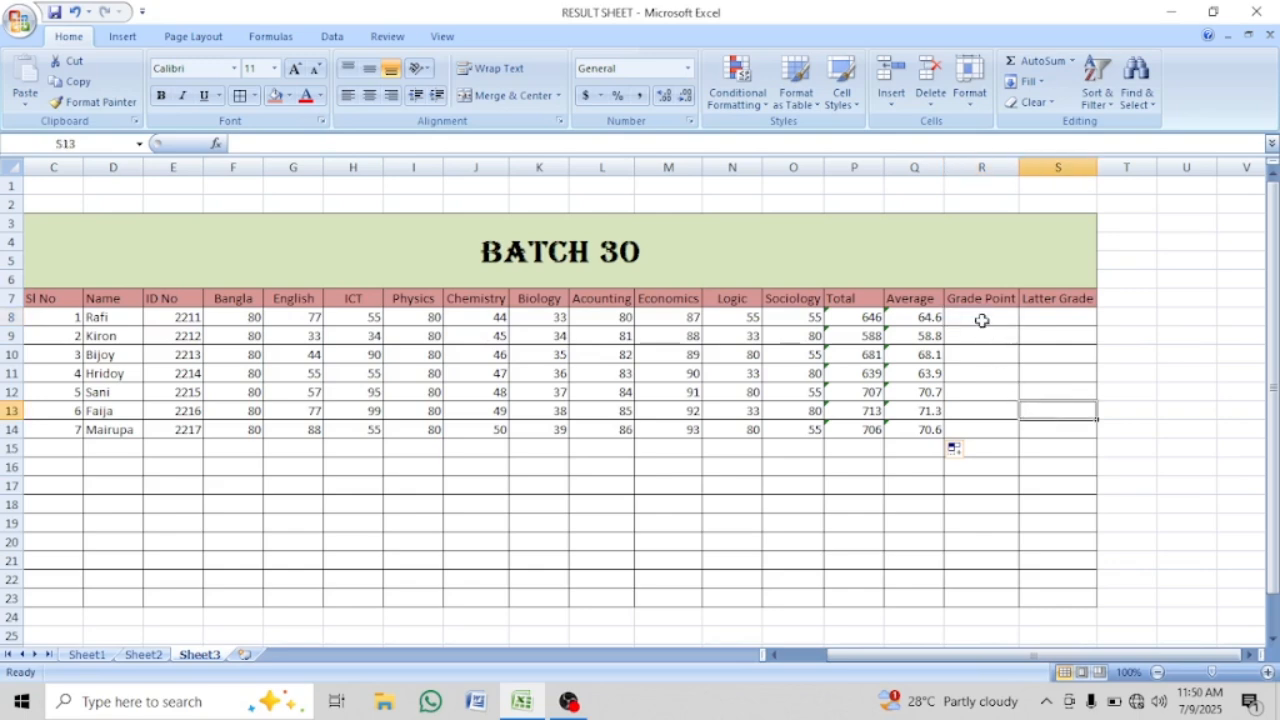
left_click(982, 319)
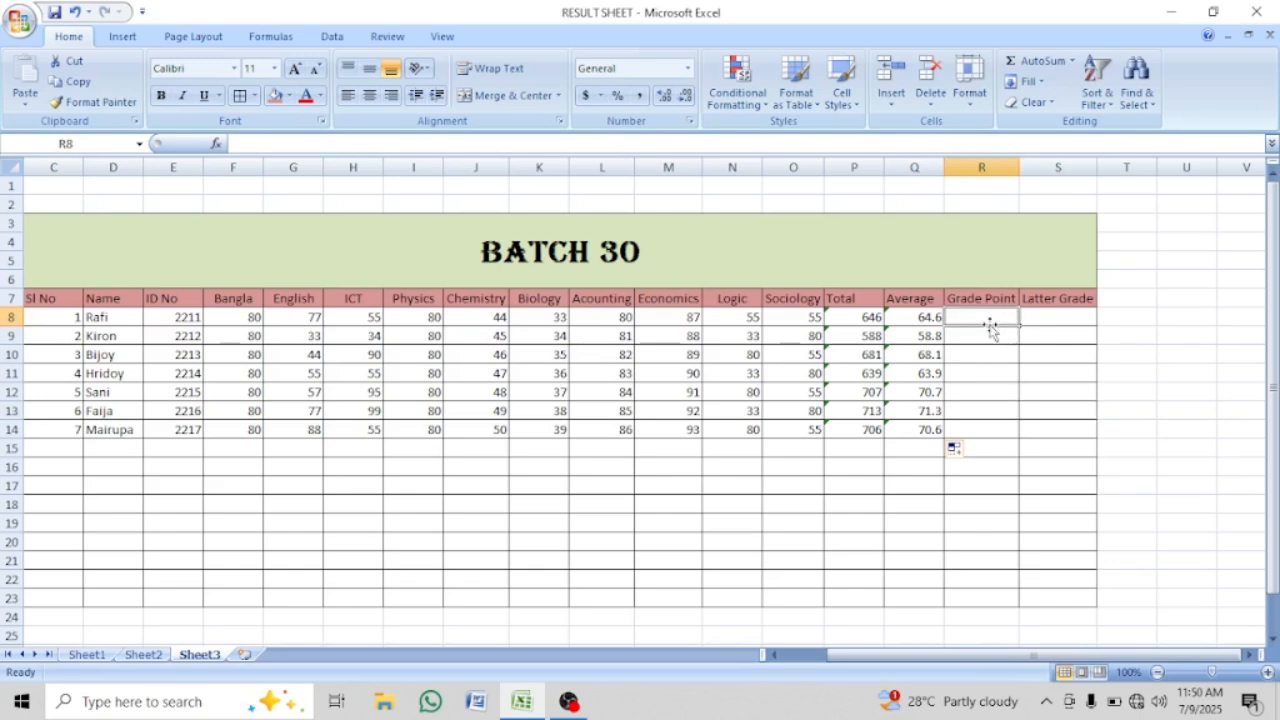
type("fjgfdjfgjhjhgjhgjhgjhgjhg")
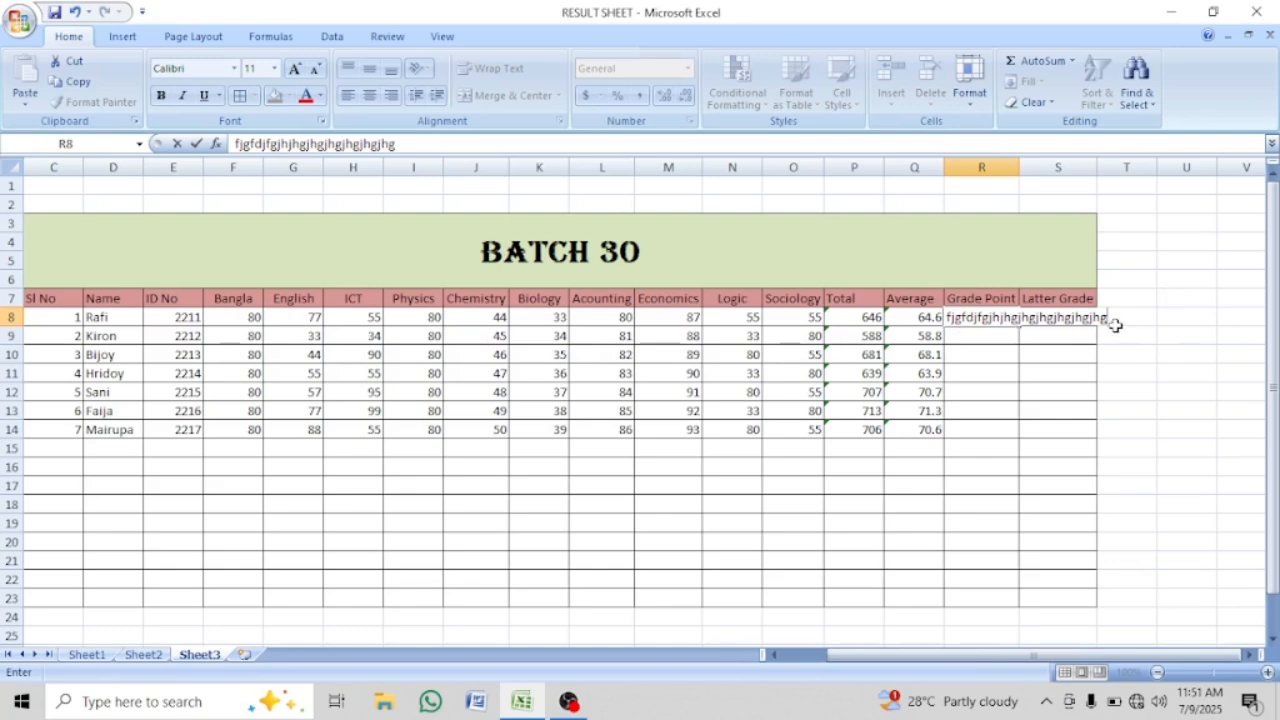
key("shift+Home")
key("BackSpace")
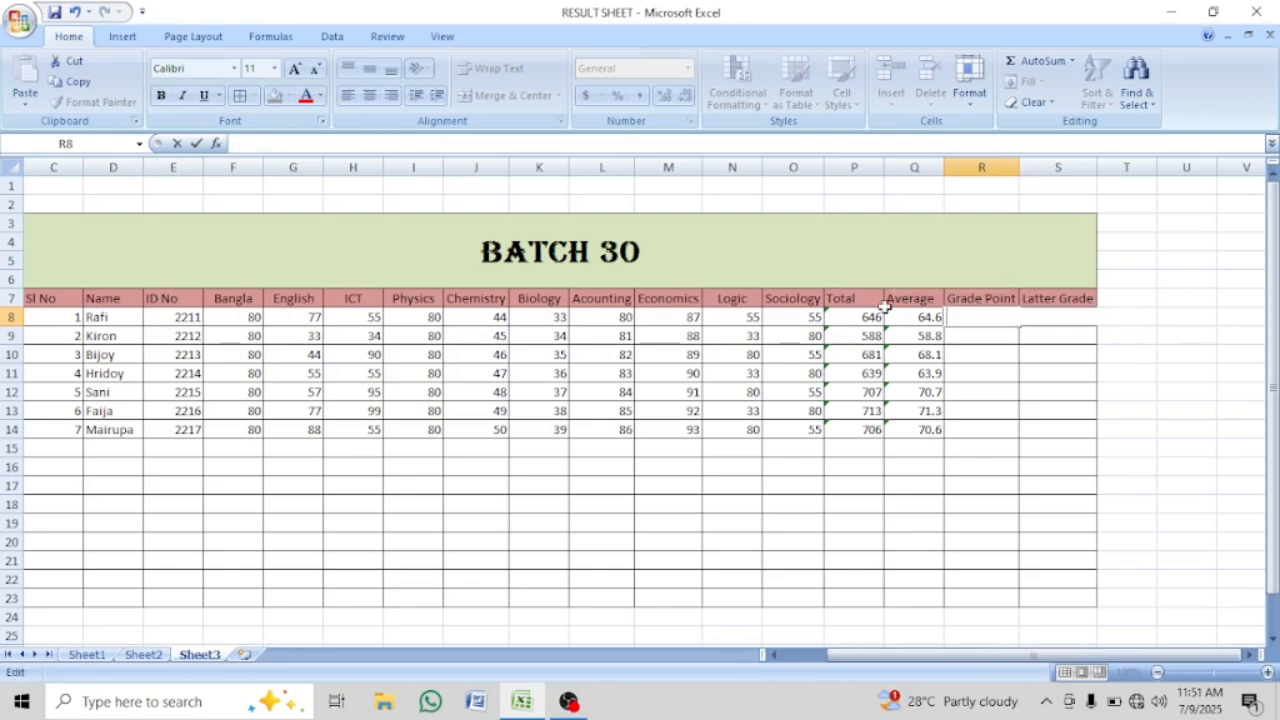
left_click(920, 400)
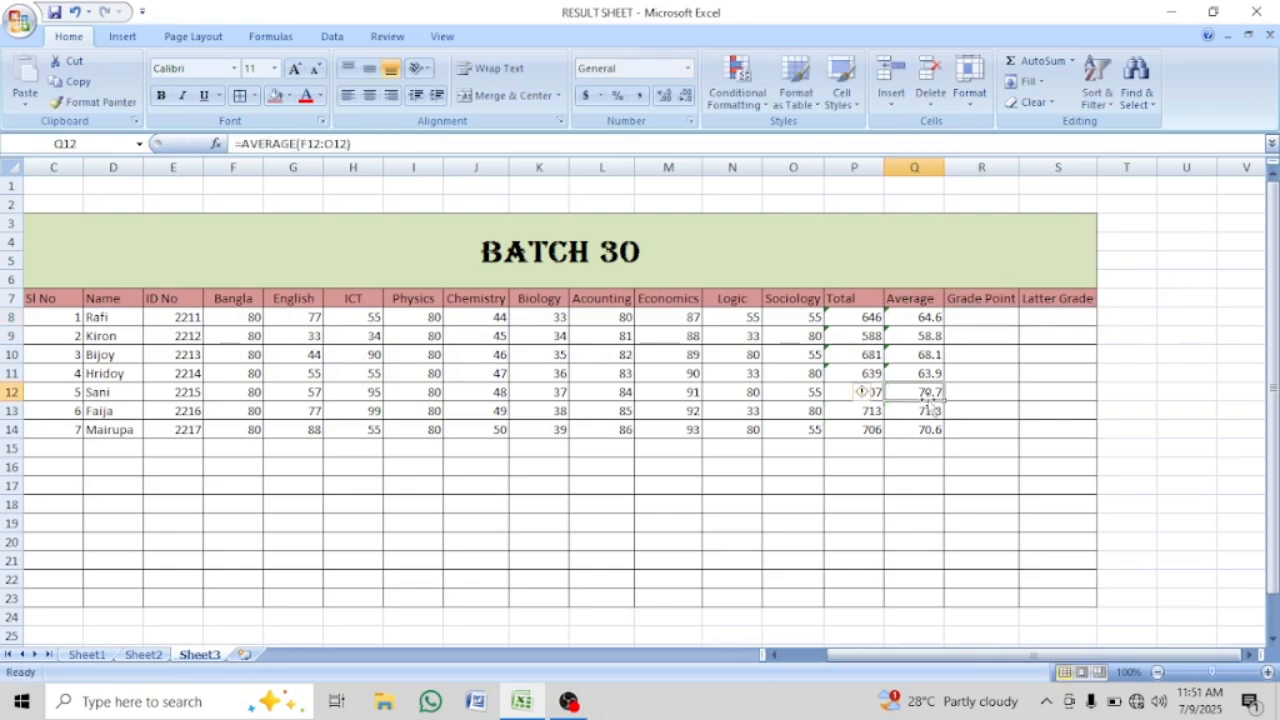
left_click(983, 318)
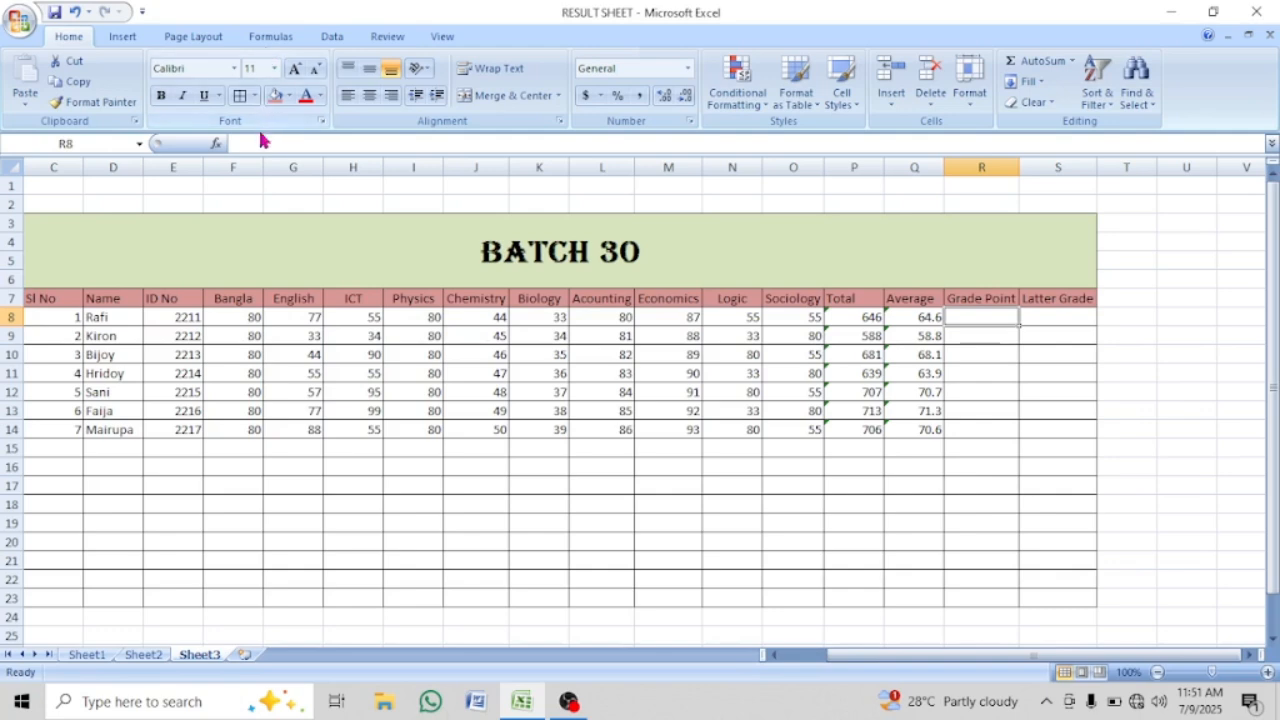
Clear the first student's Average cell Q8 and re-enter its formula as =average(F8:O8), and check it beside the Total formula
left_click(921, 318)
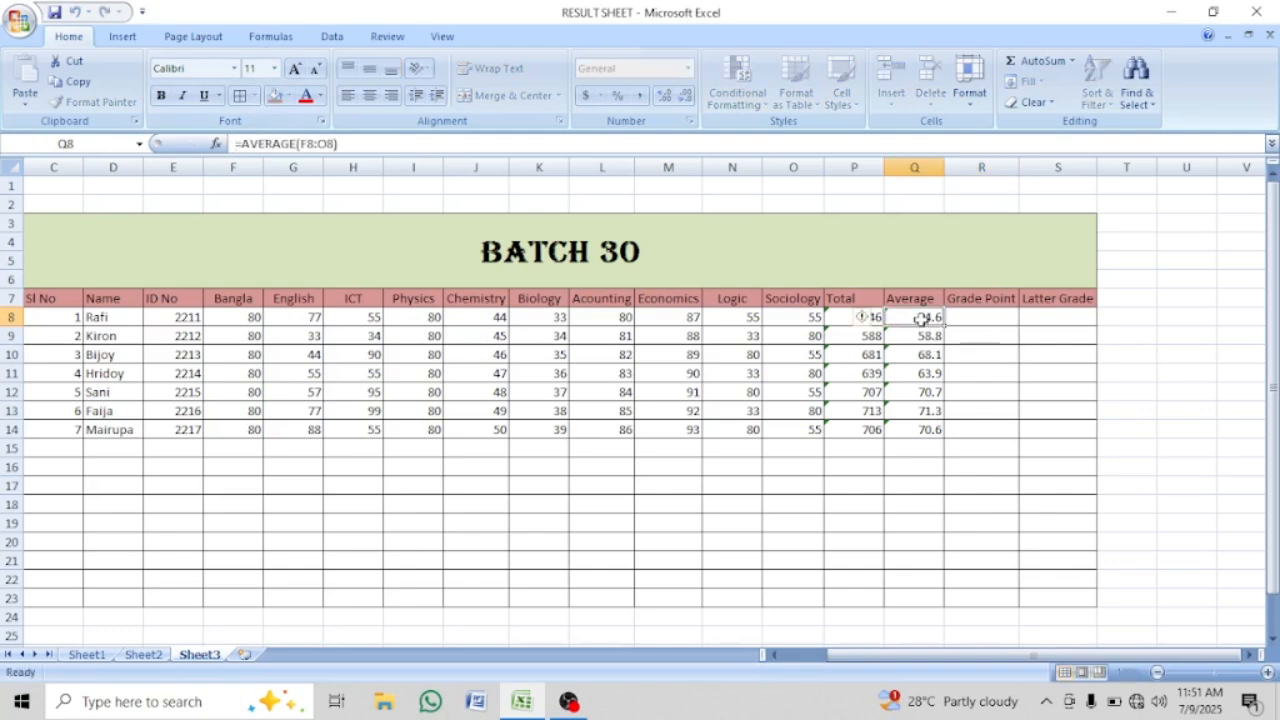
key("Delete")
left_click(913, 447)
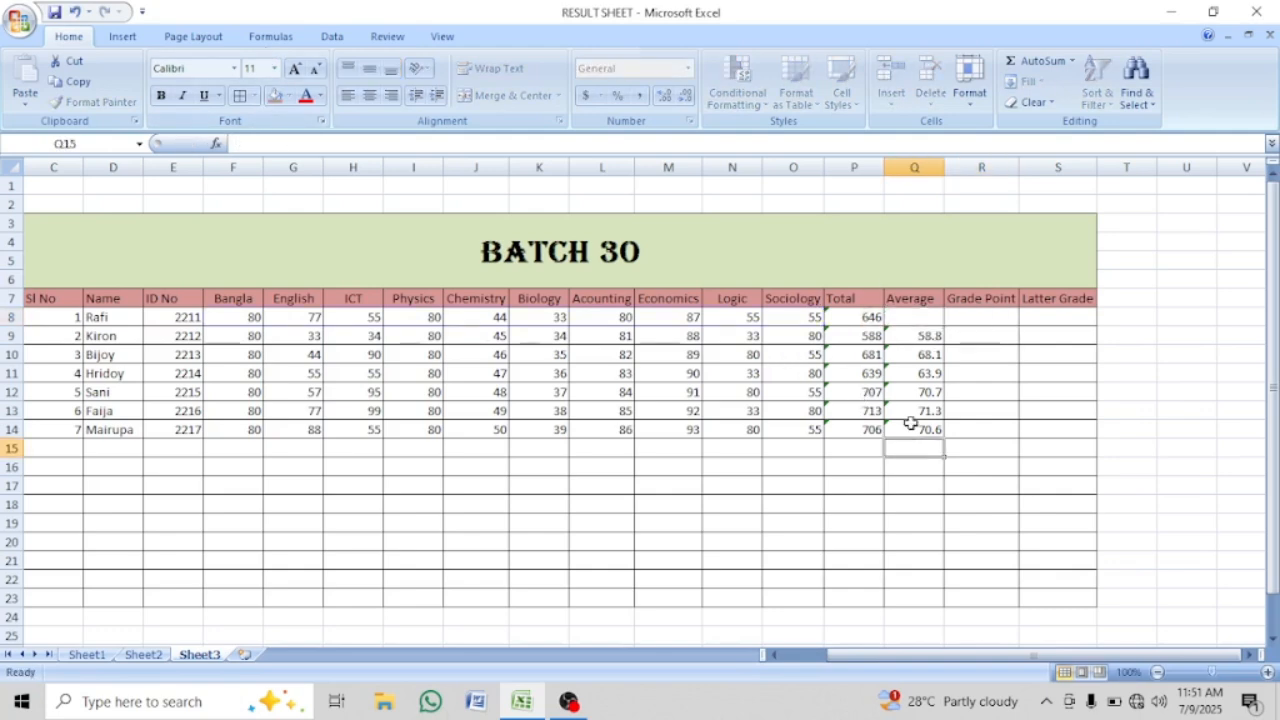
left_click(910, 314)
left_click(349, 143)
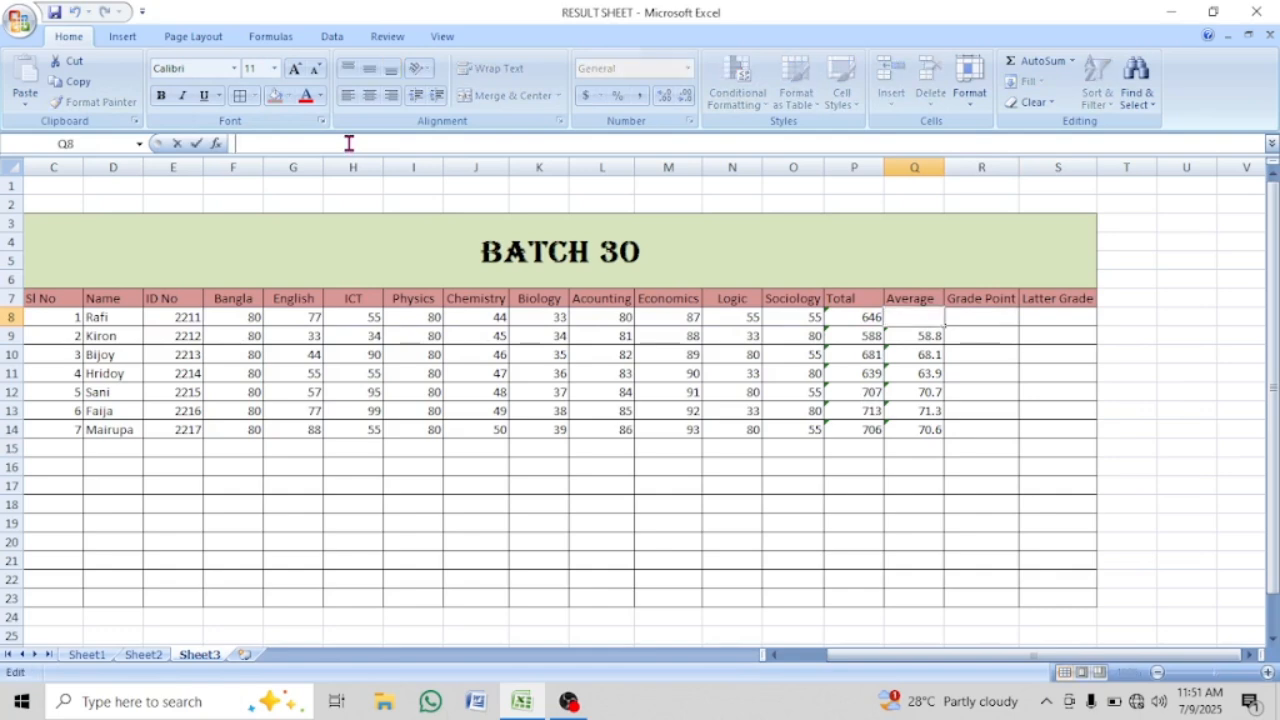
type("=a")
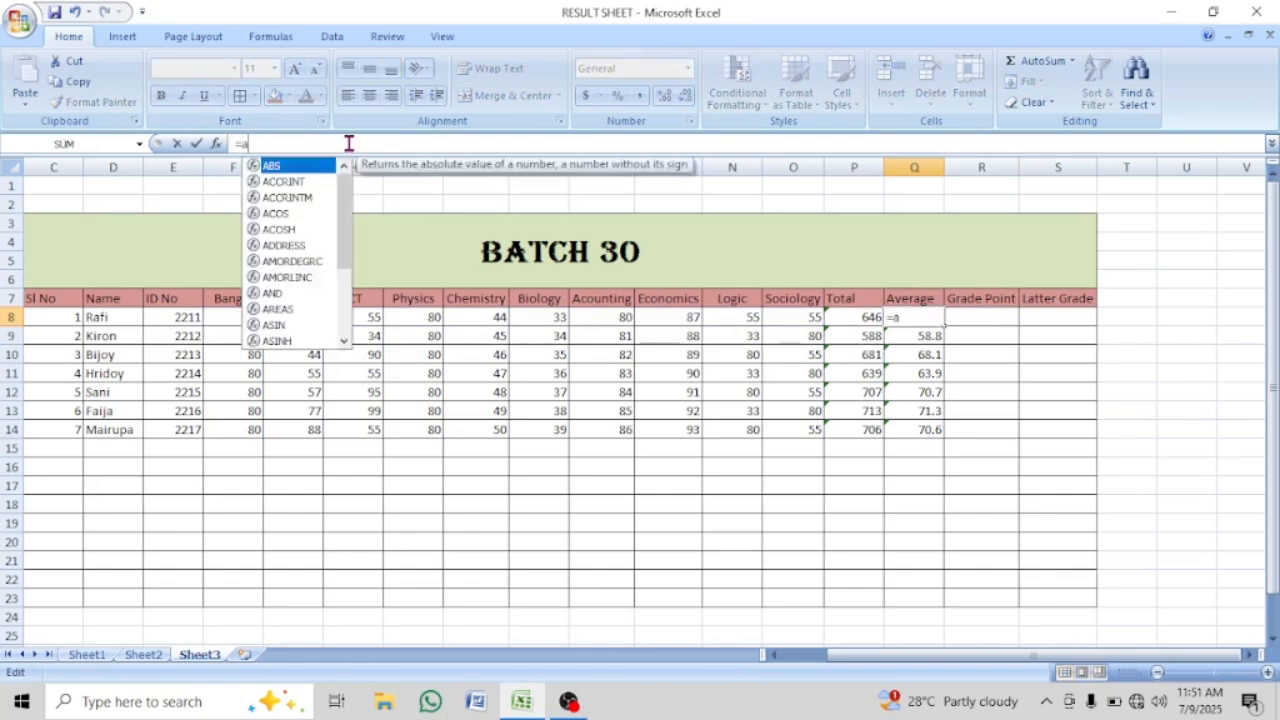
type("verage")
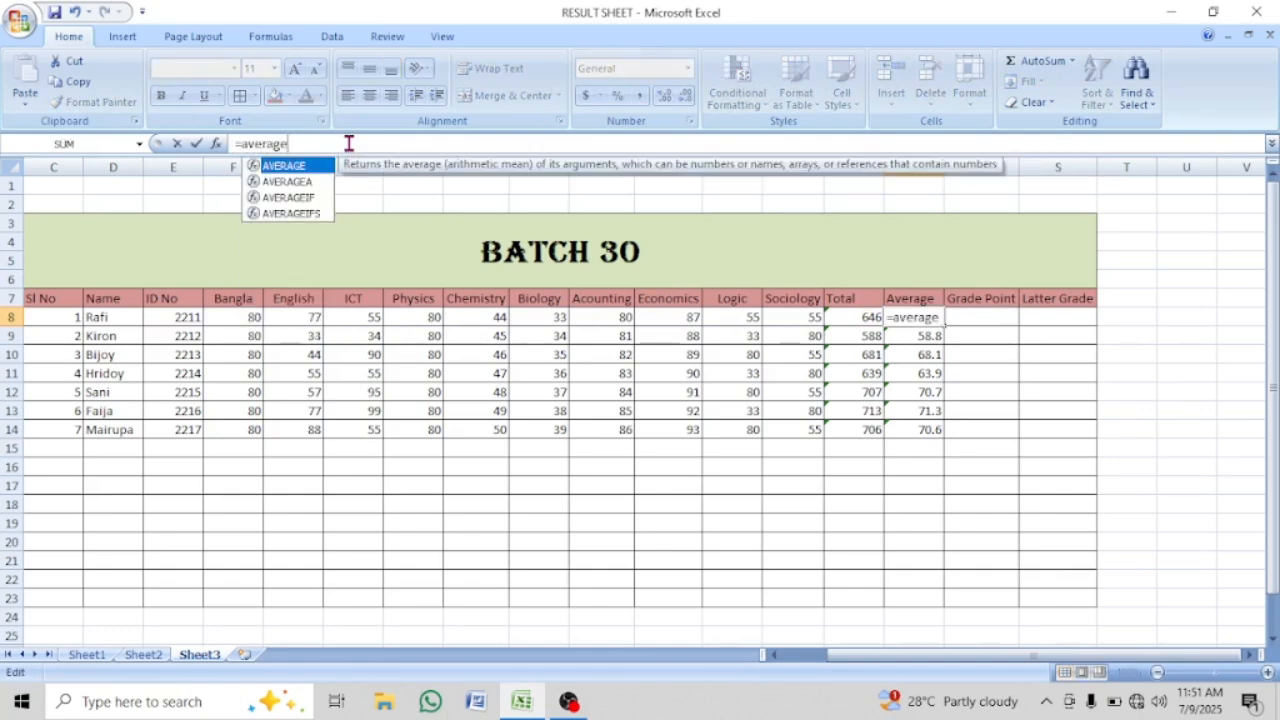
type("(")
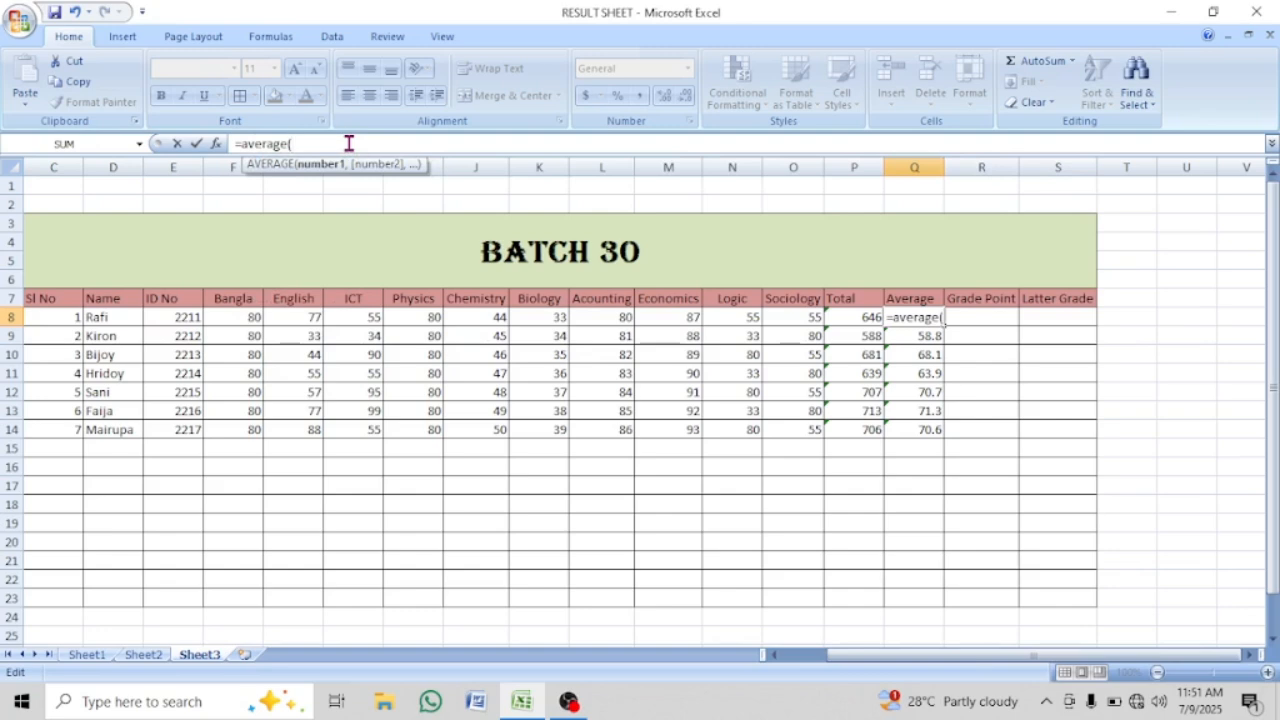
left_click(242, 319)
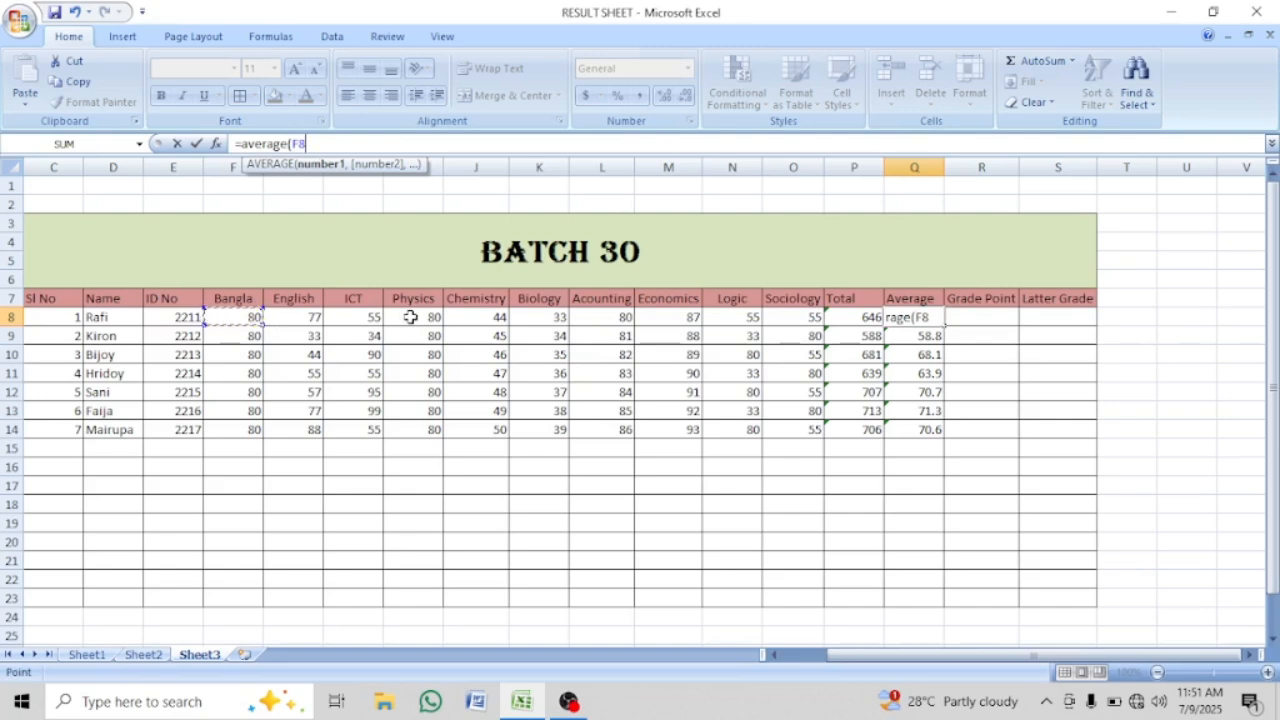
key("F8")
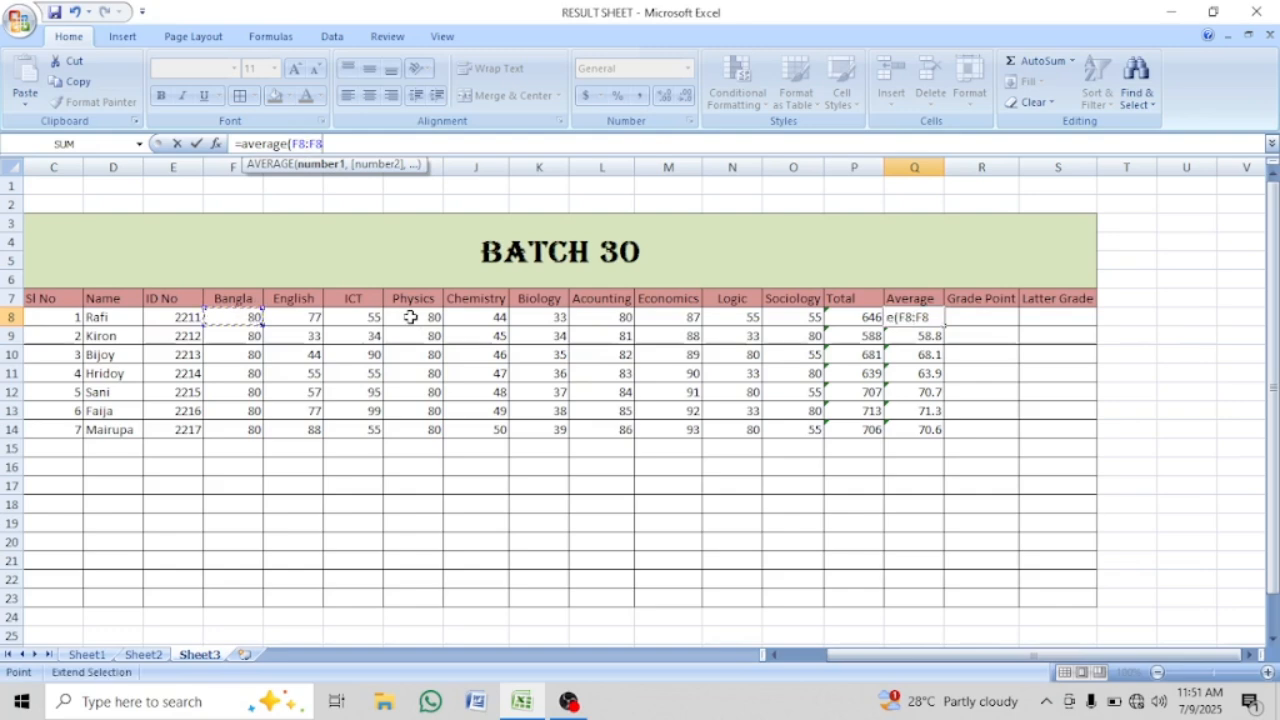
left_click(805, 318)
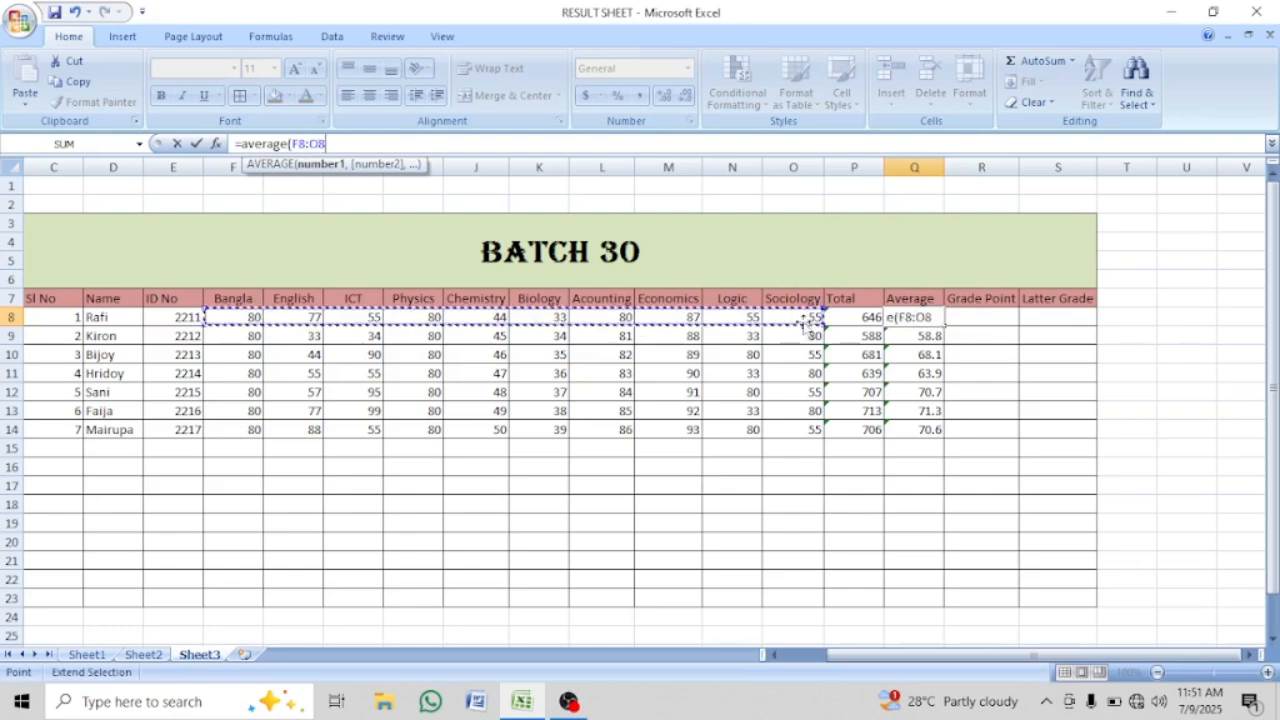
type(")")
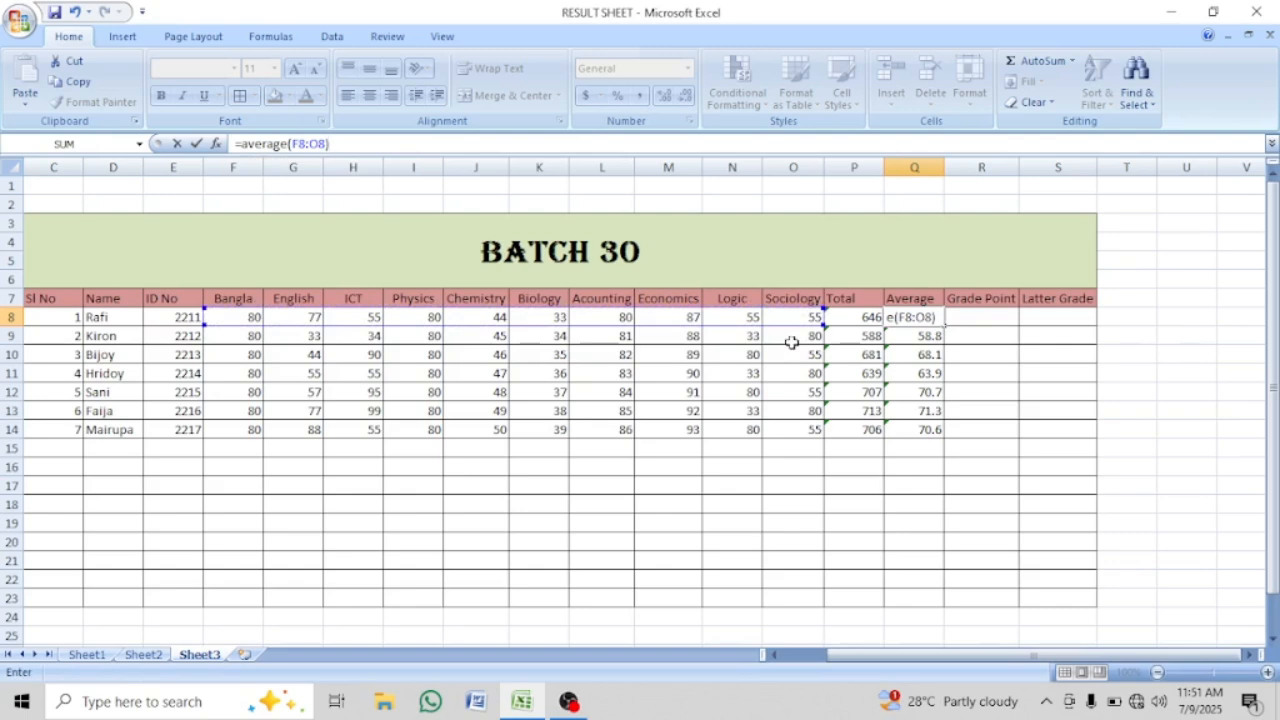
key("Return")
left_click(873, 316)
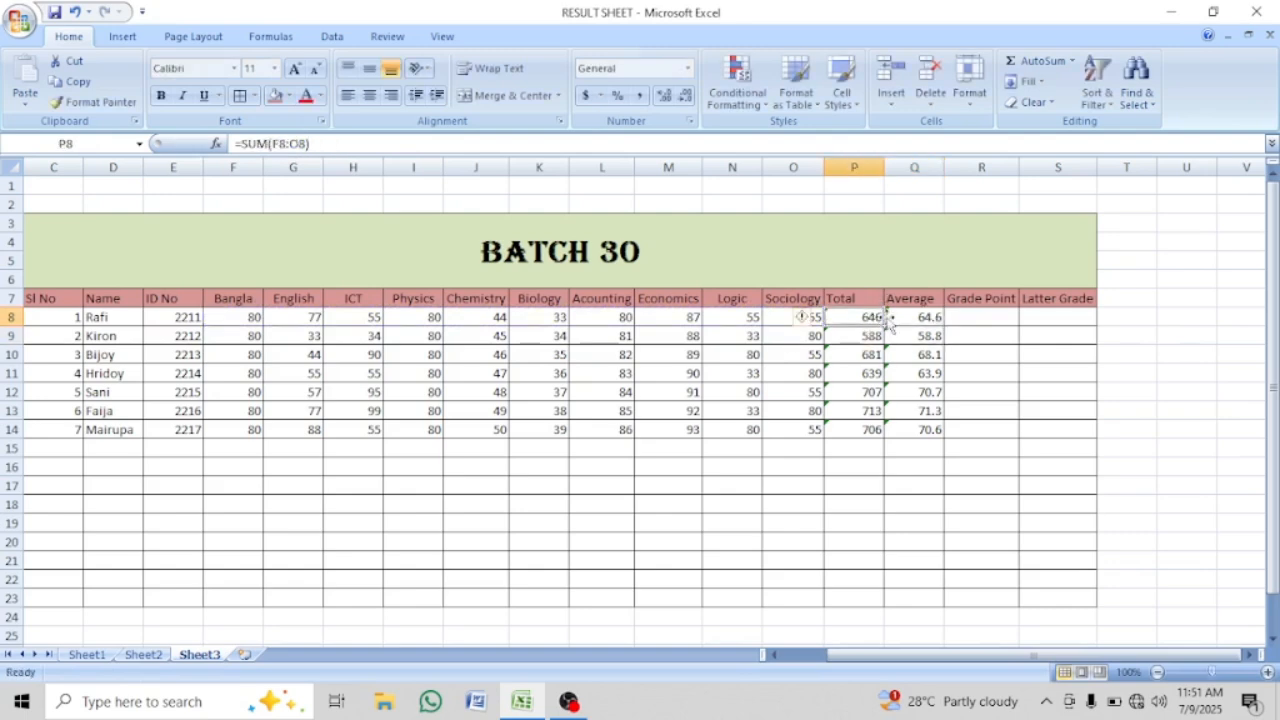
left_click(928, 317)
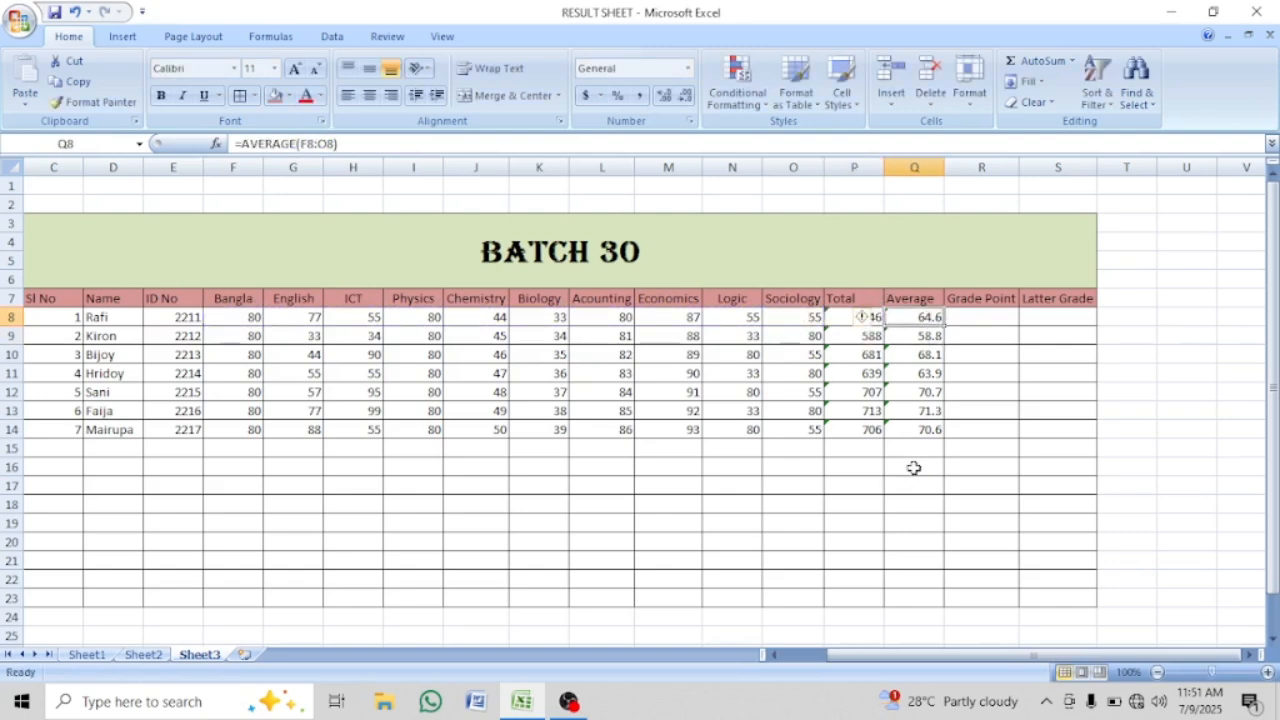
Enlarge the formula entry area and enter =if(min(F8:O8)<33,"0.00") in the first student's Grade Point cell R8
left_click(965, 317)
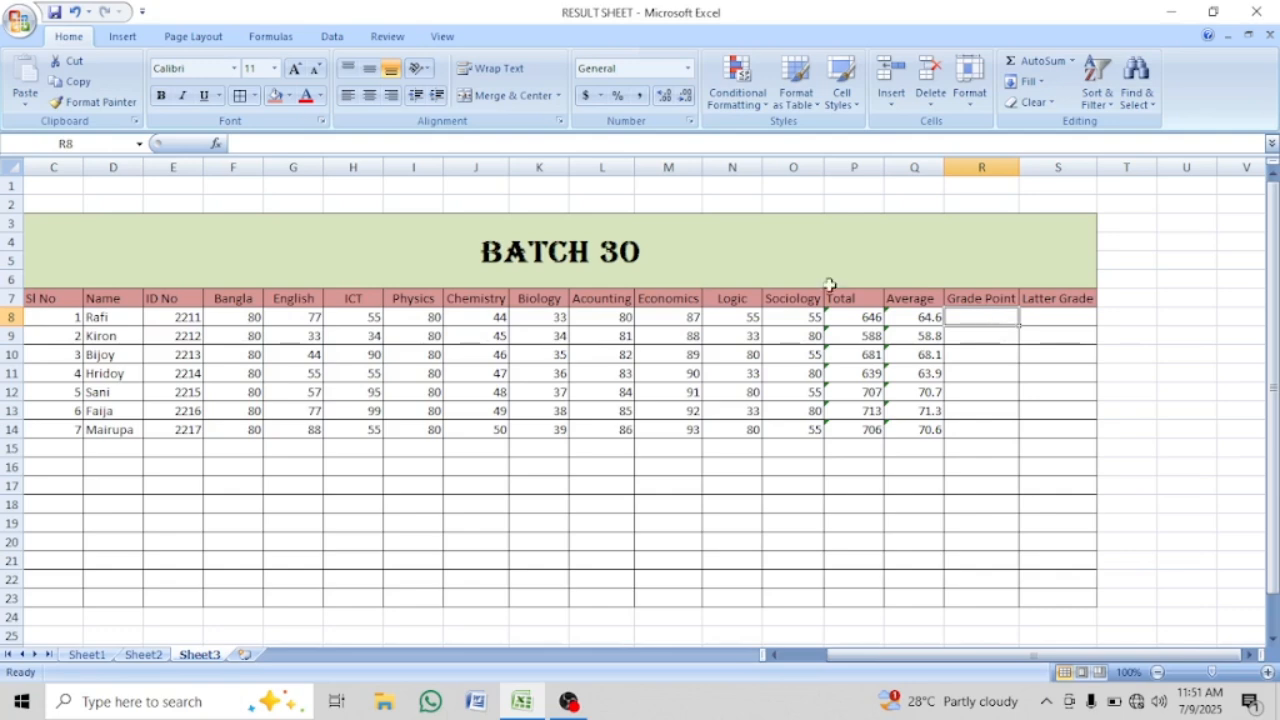
left_click(409, 140)
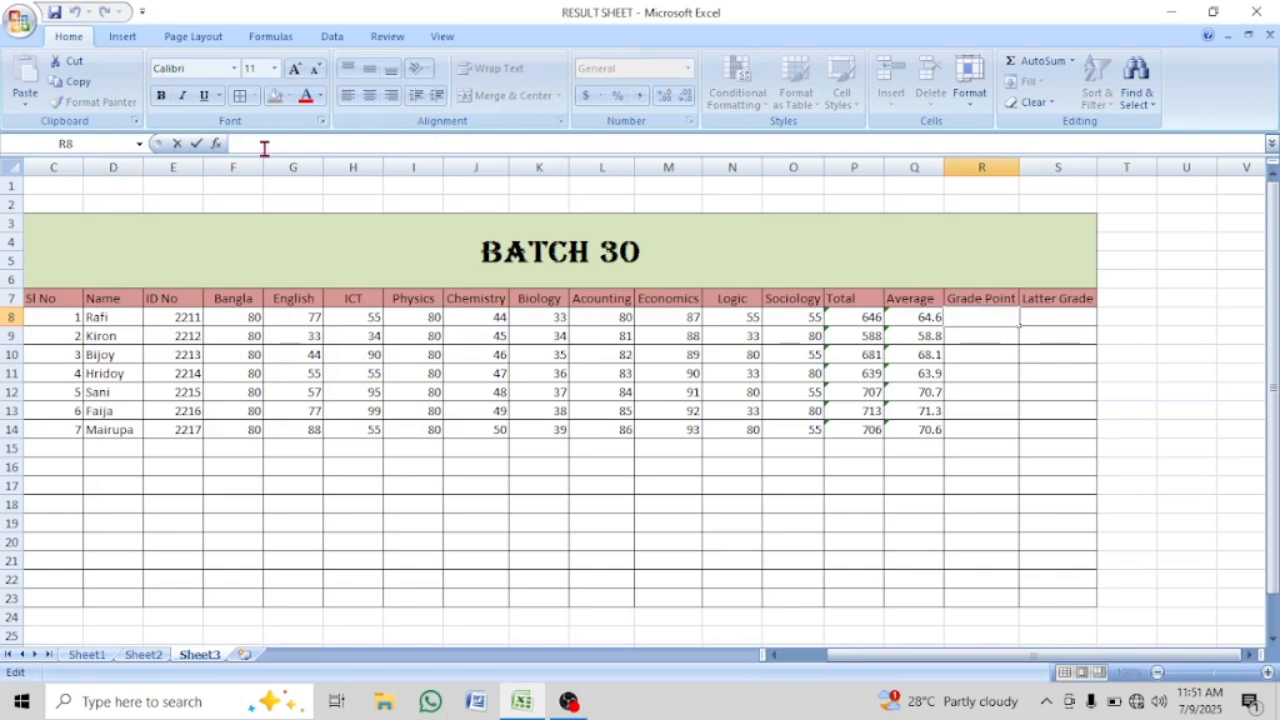
left_click_drag(264, 151, 264, 198)
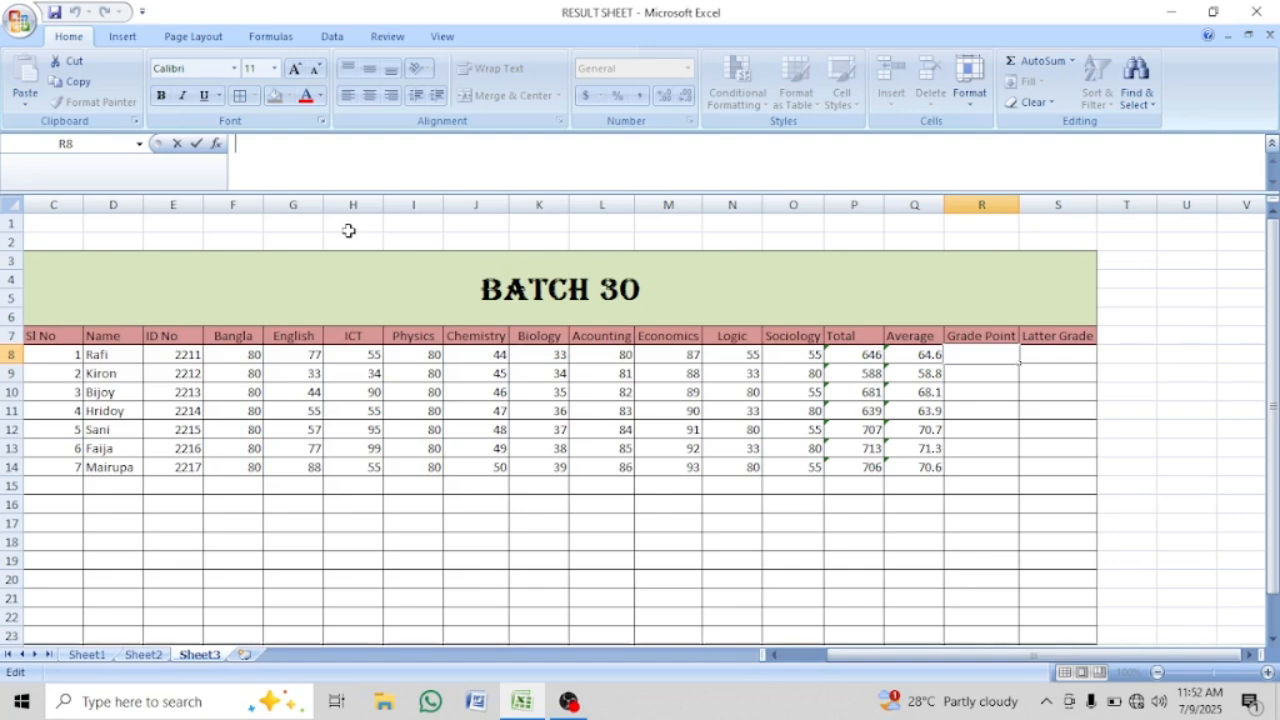
type("=")
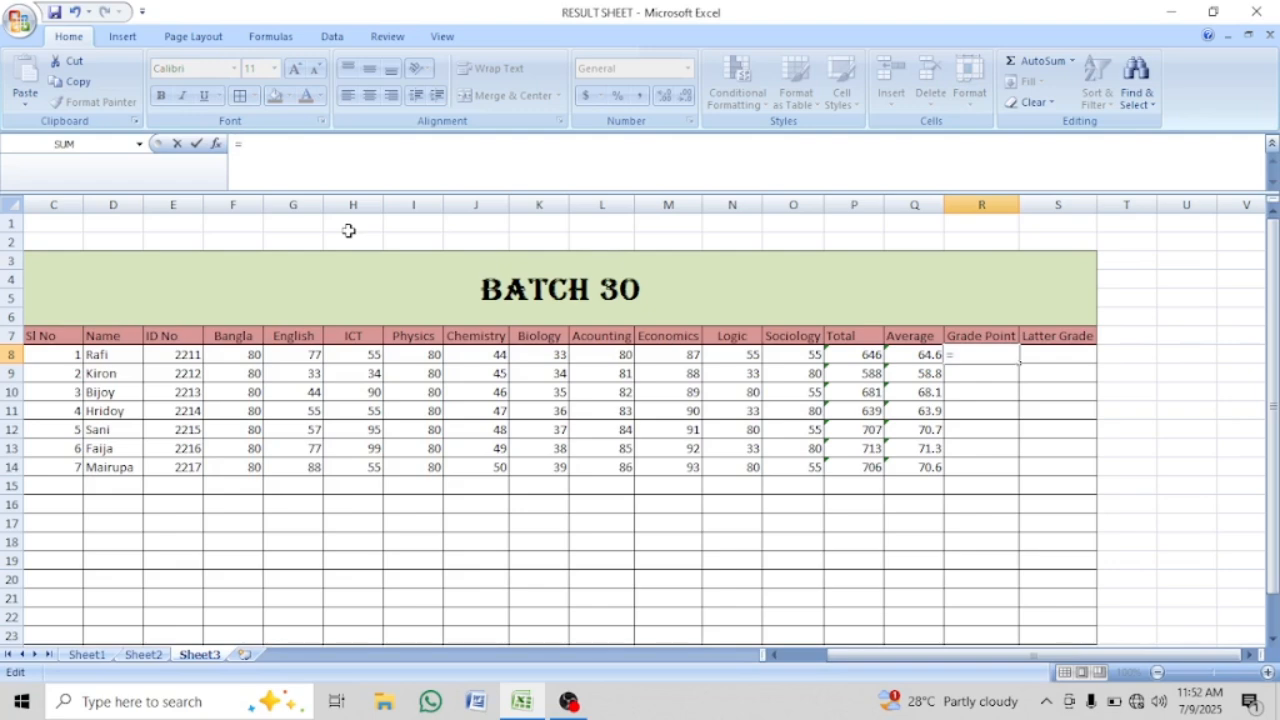
type("if")
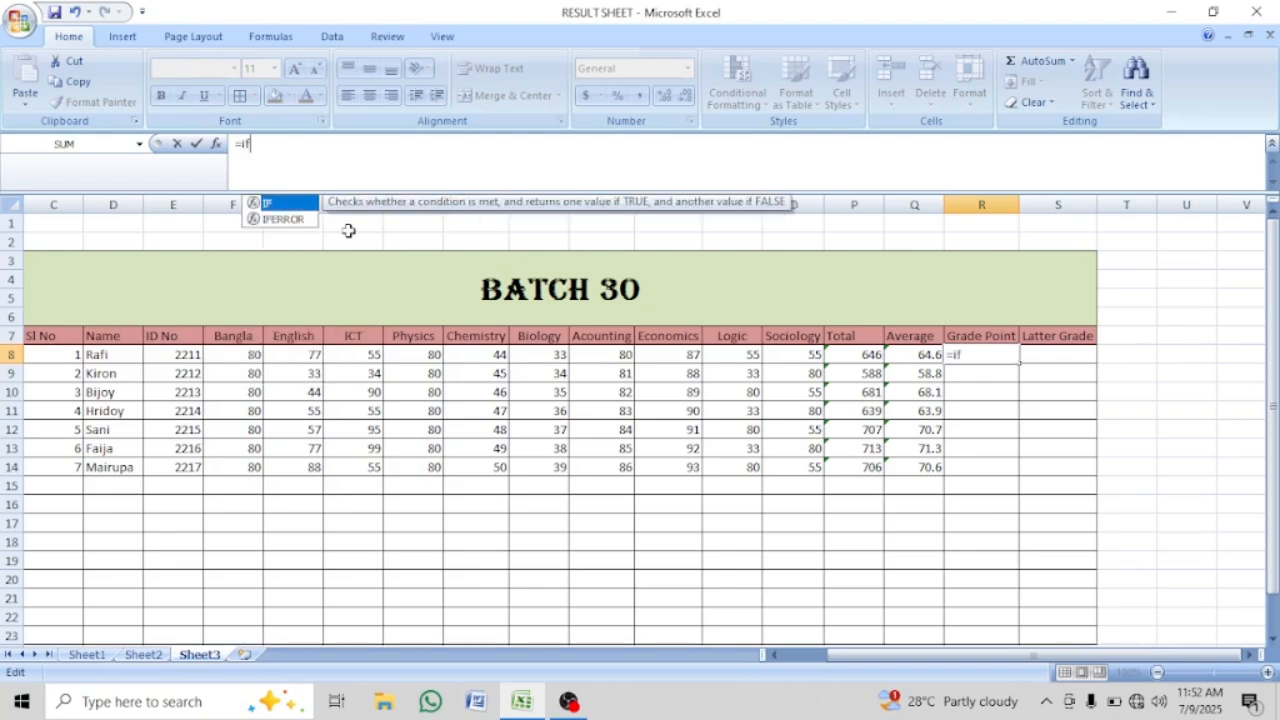
type("(")
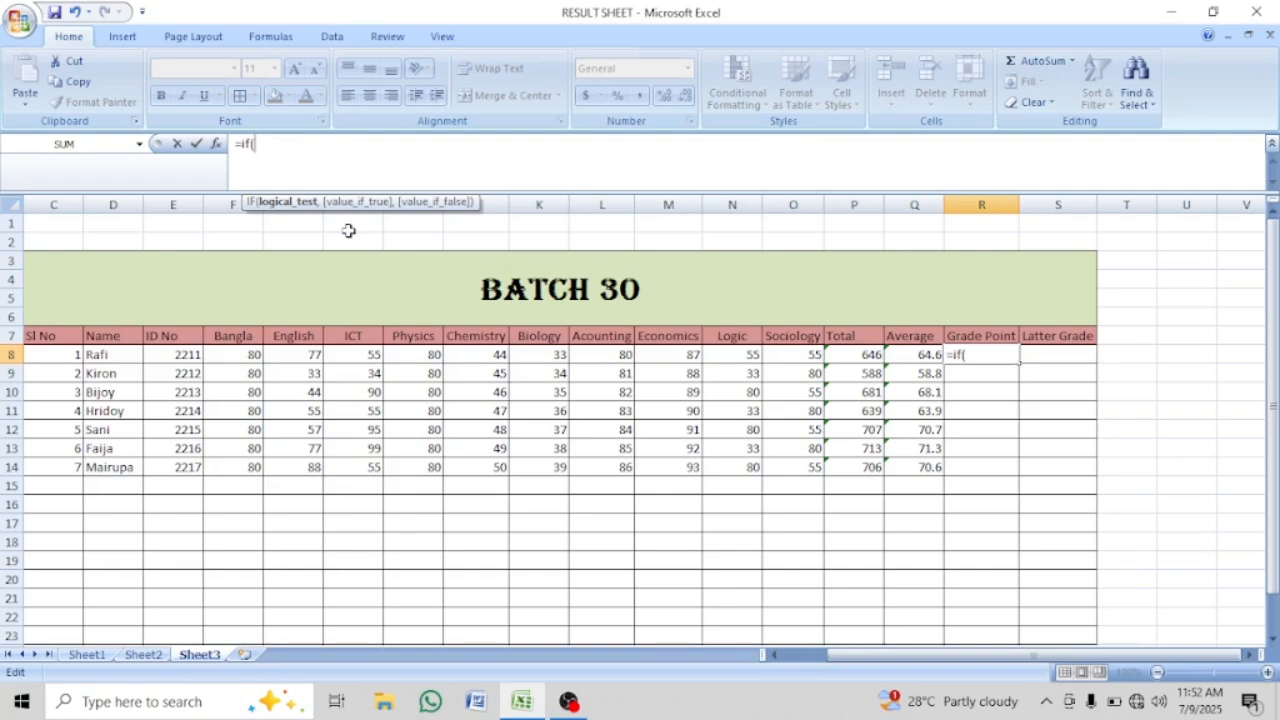
type("min(")
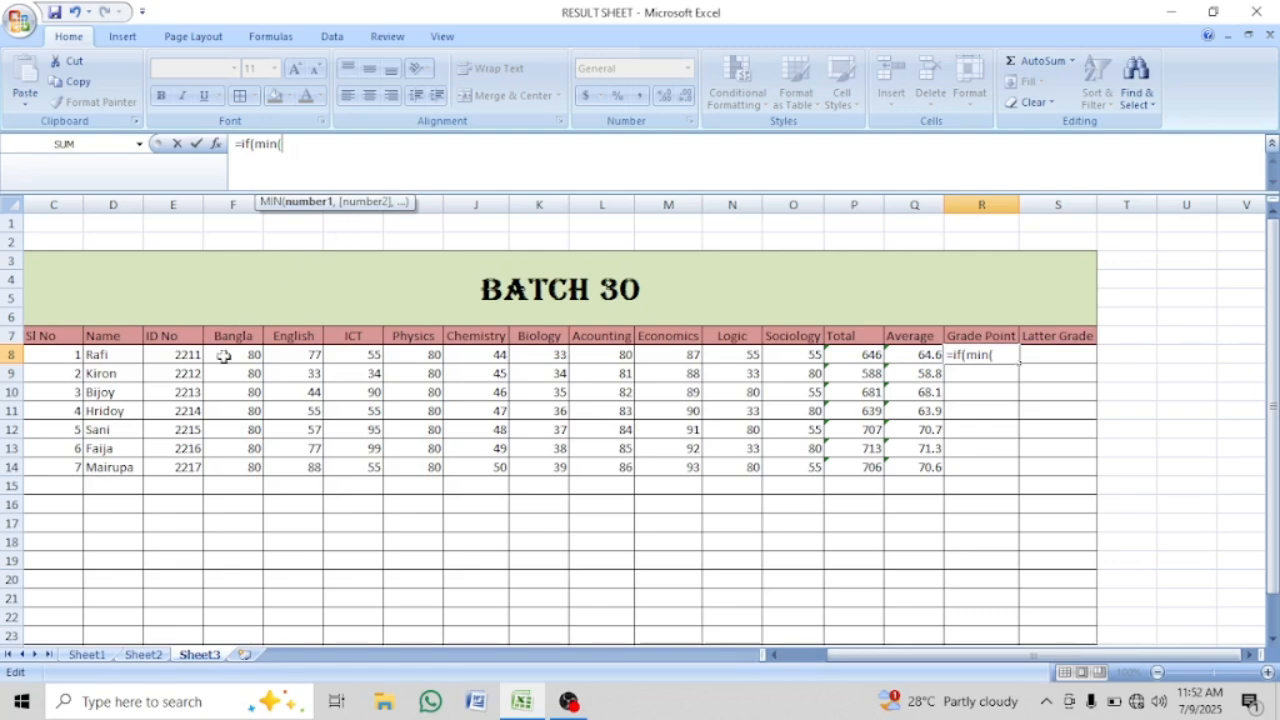
left_click_drag(223, 354, 811, 355)
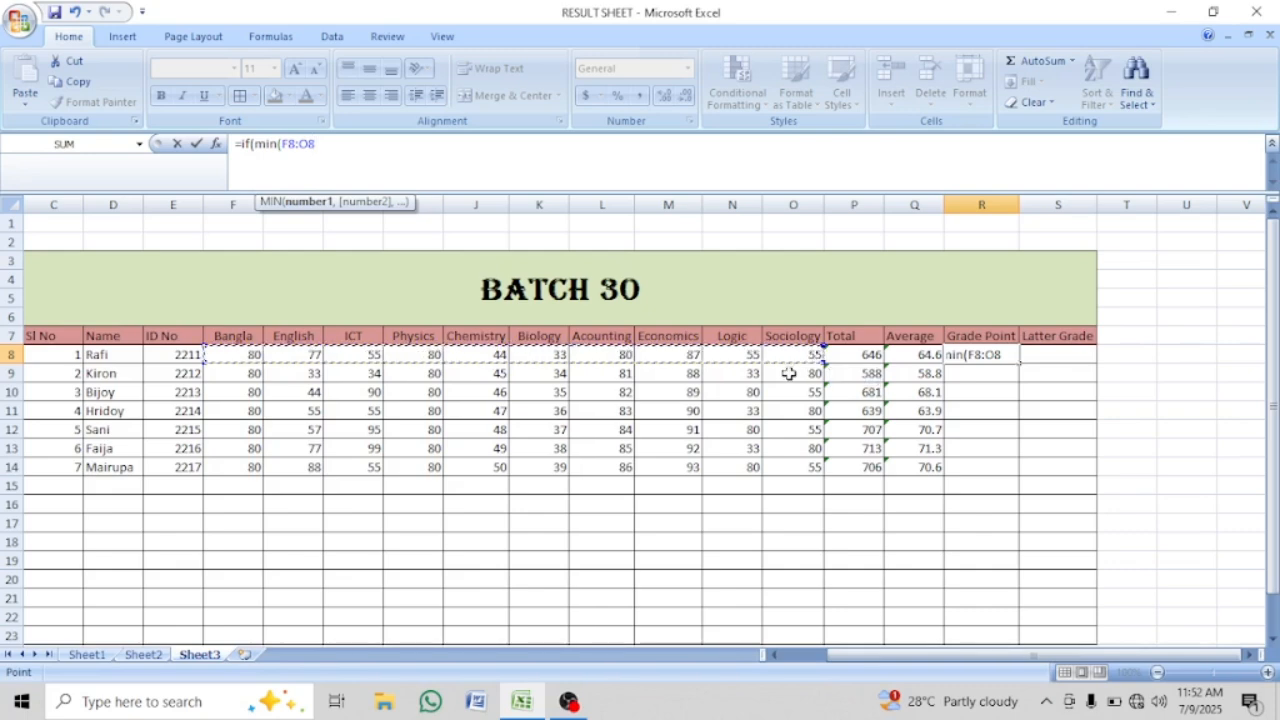
type(")")
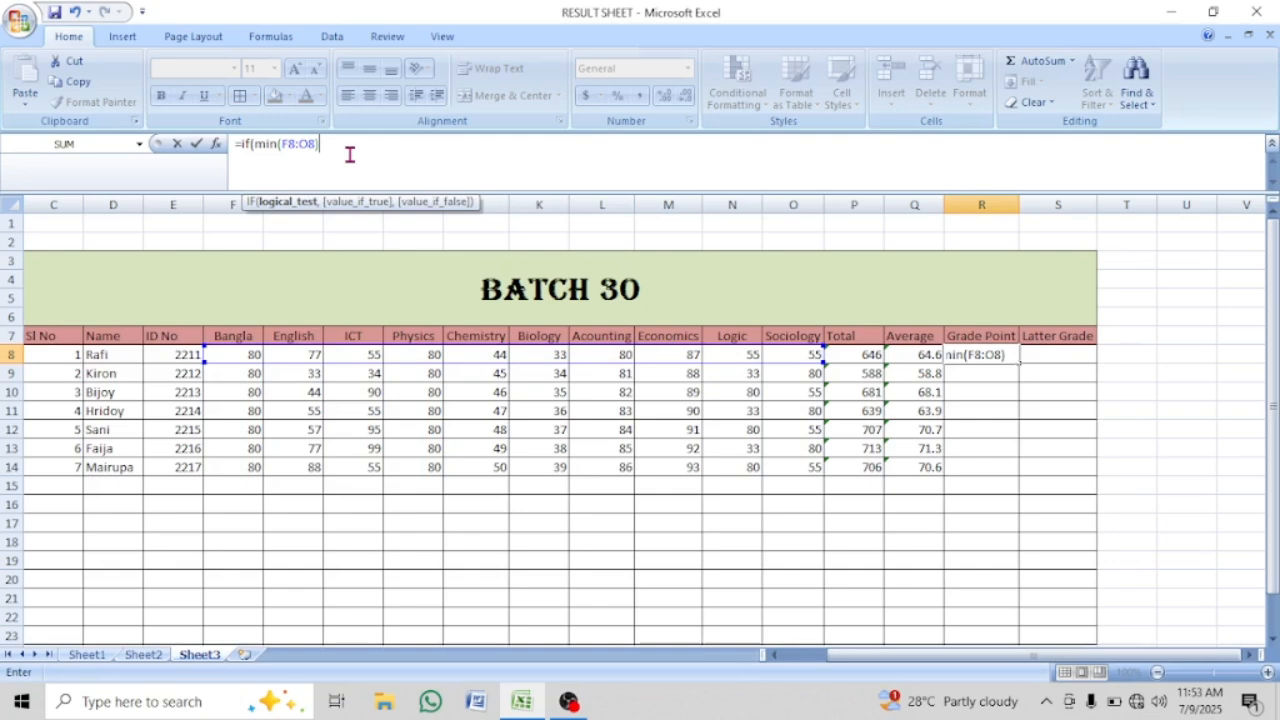
type("<33")
type(",")
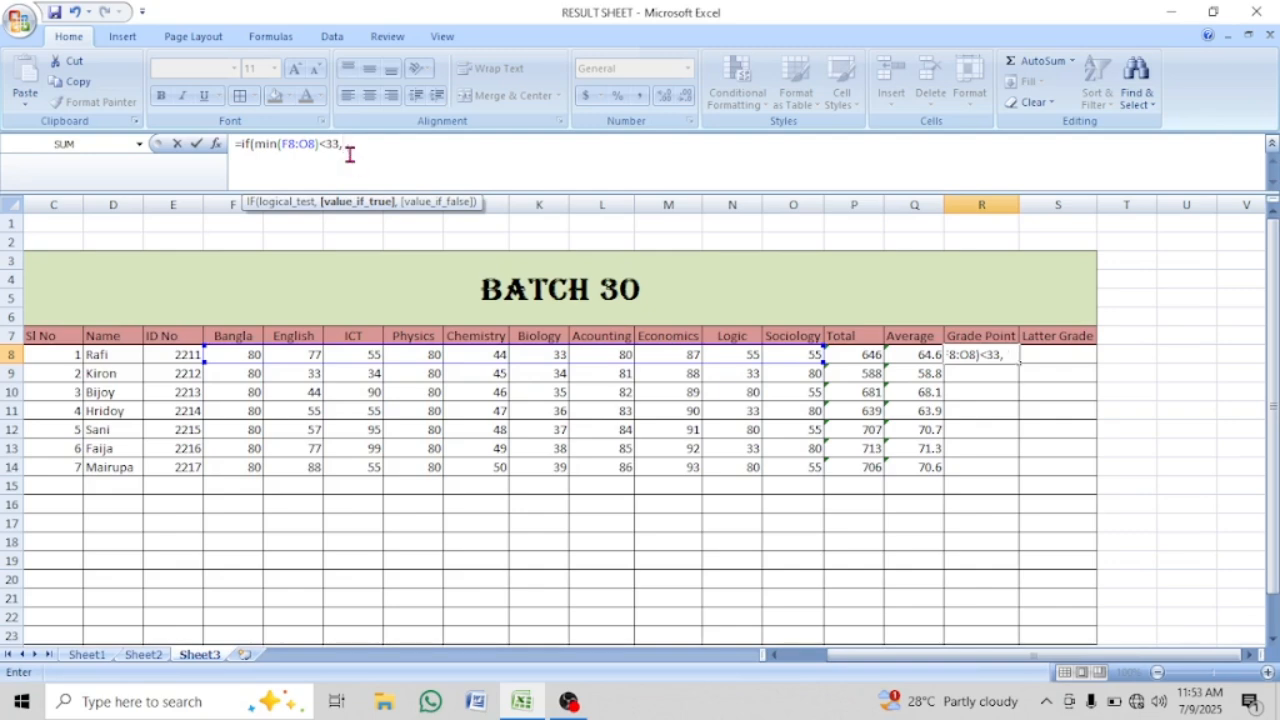
type("\"0.00\"")
type(")")
key("Return")
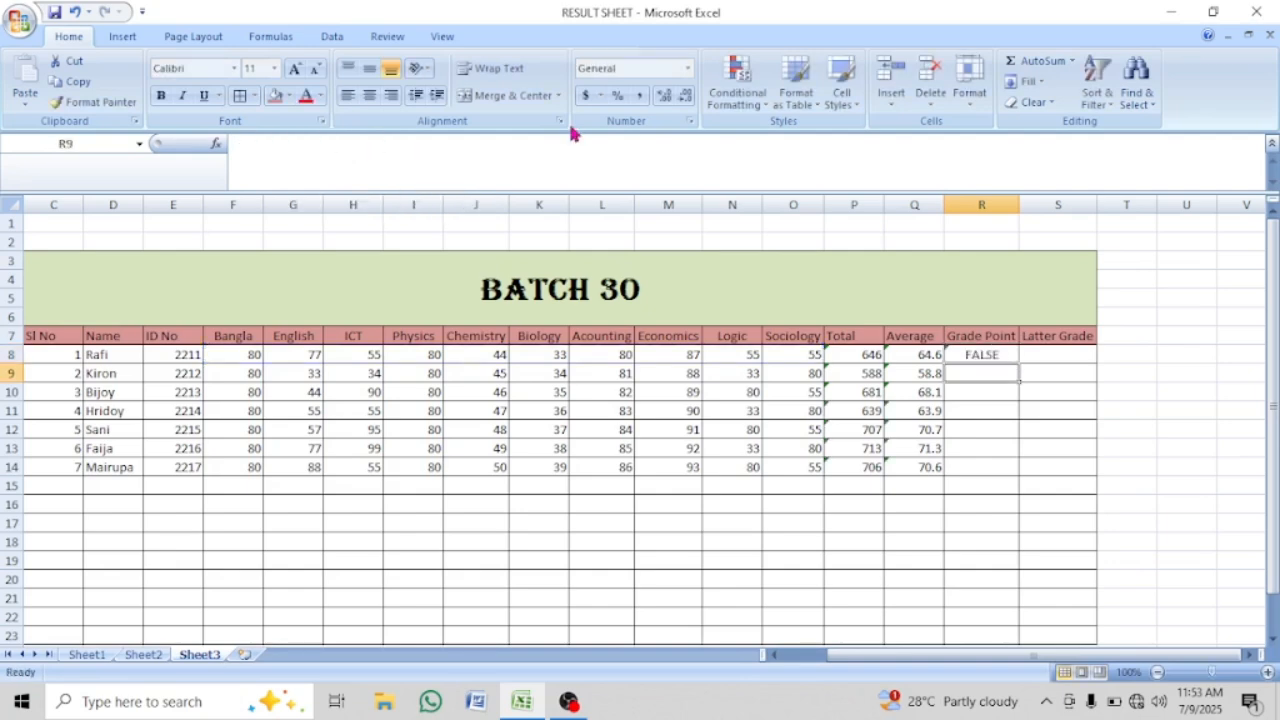
Test the Grade Point formula in R8 by setting the first student's English mark in G8 to 11
left_click(990, 354)
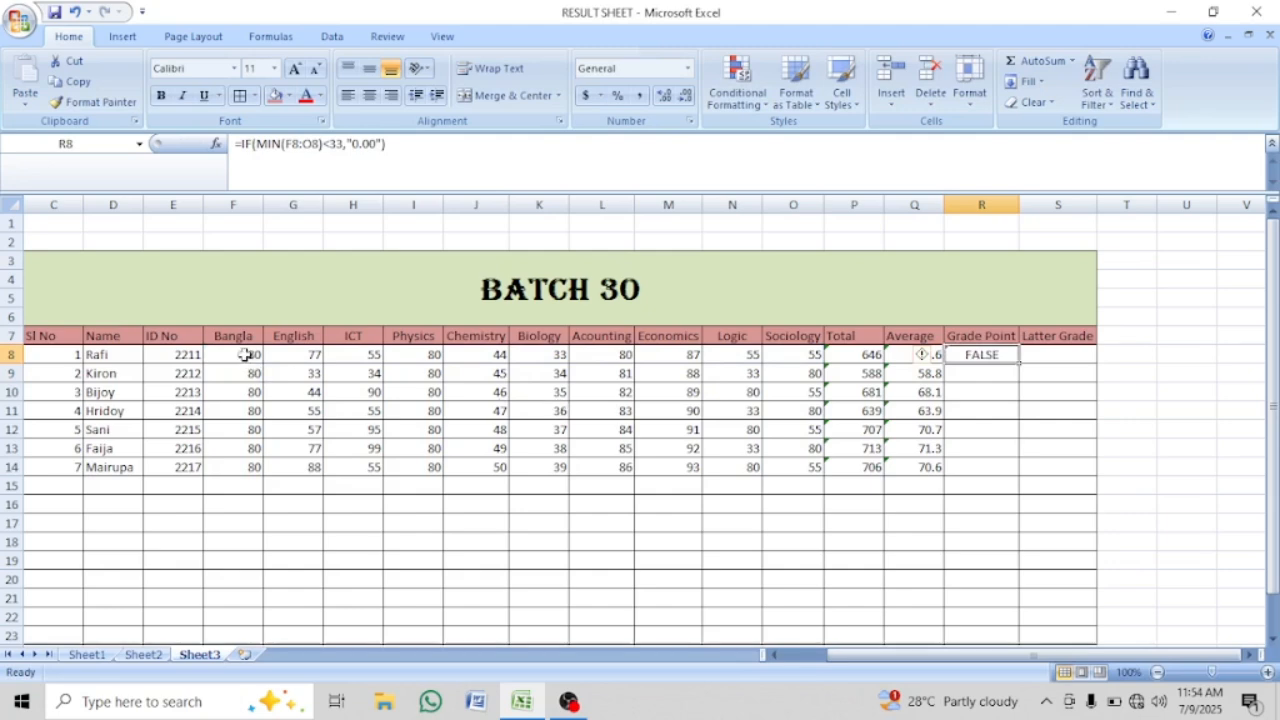
left_click_drag(245, 354, 848, 358)
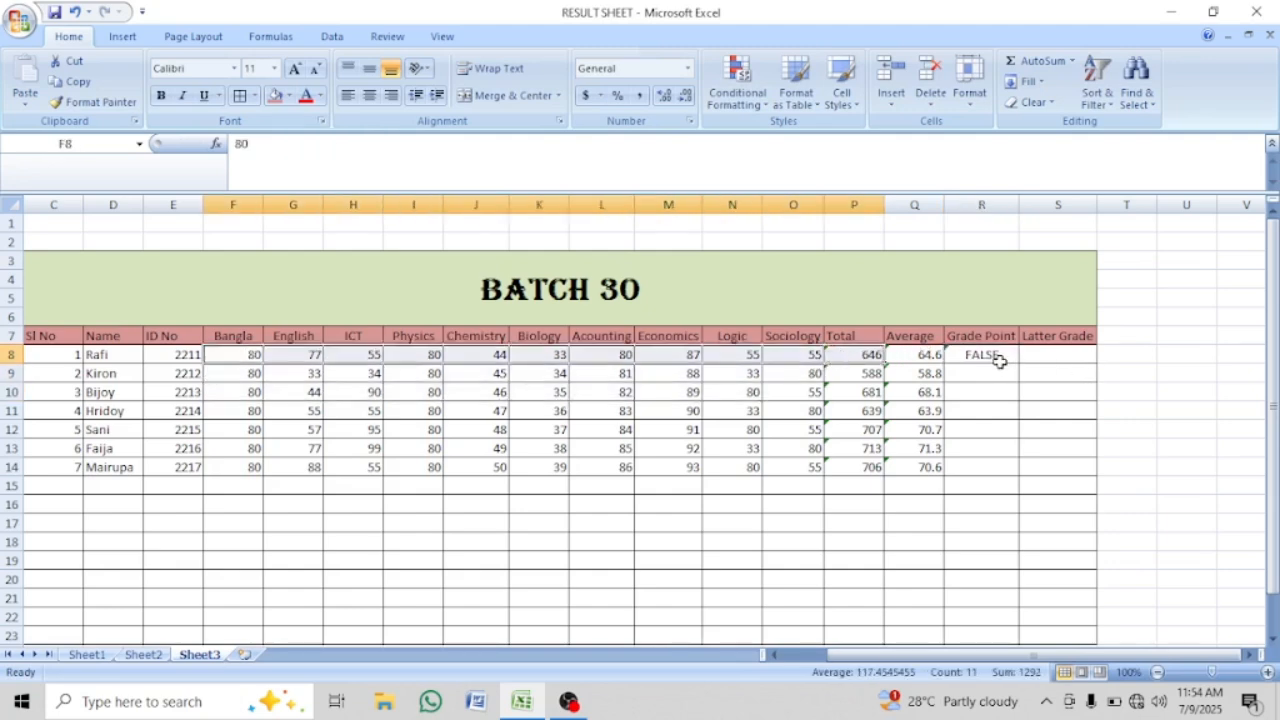
left_click(1000, 361)
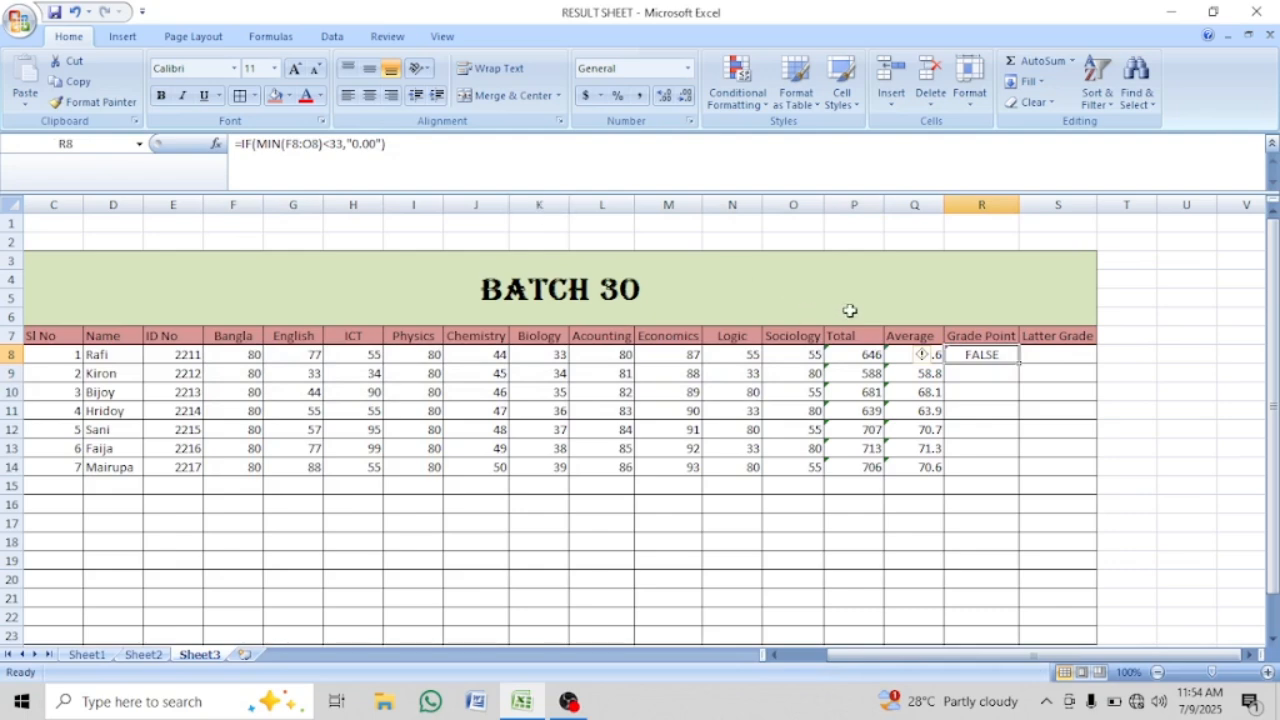
left_click(285, 358)
type("11")
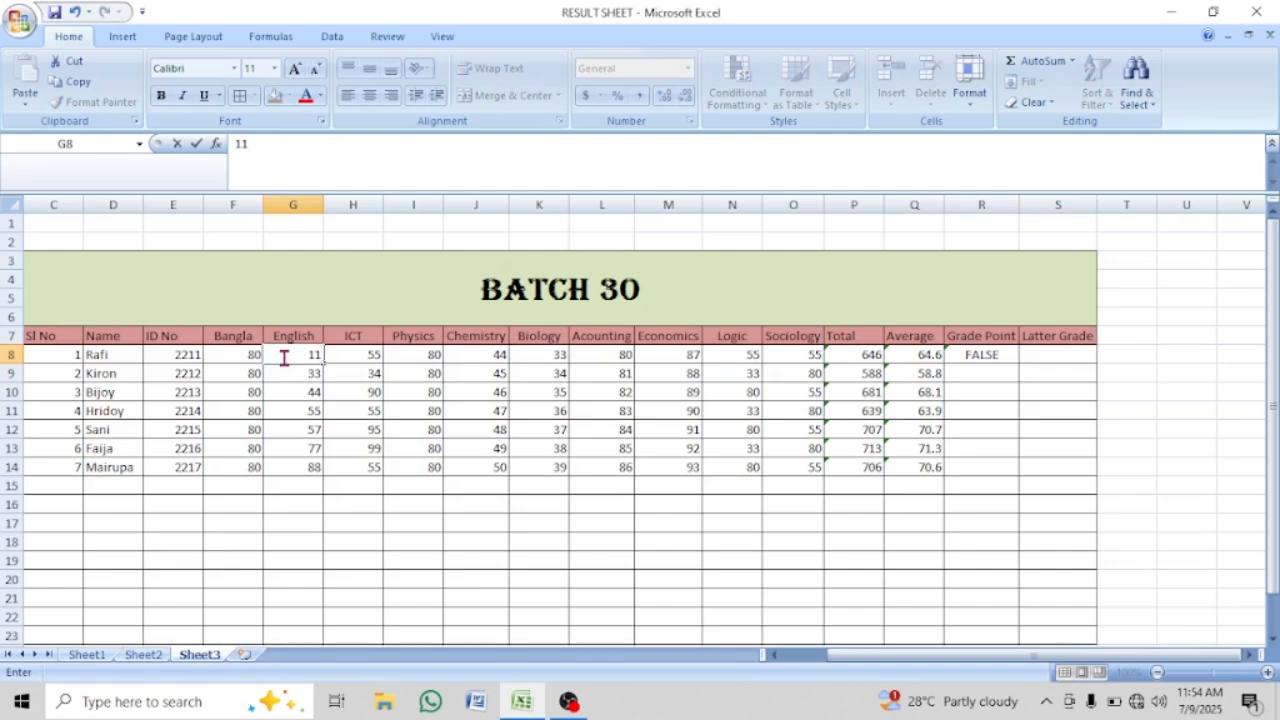
key("Return")
left_click(986, 357)
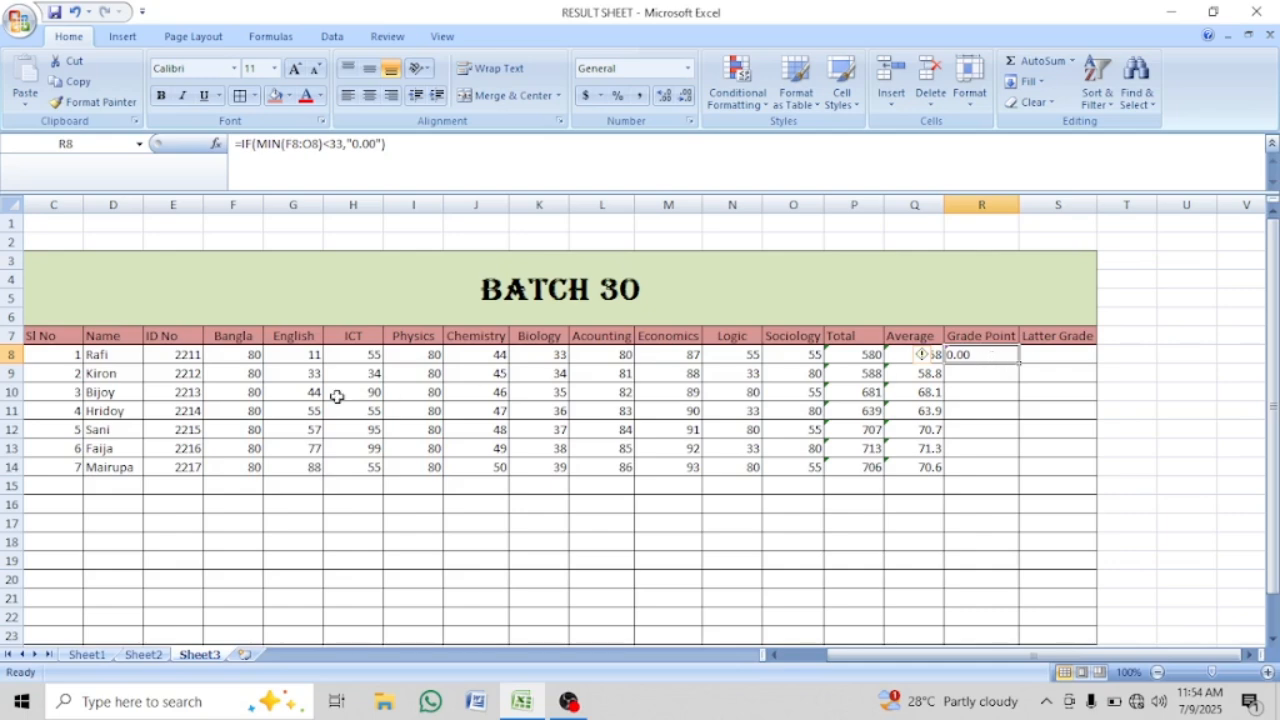
Set the first student's English mark in G8 to 50 to test the Grade Point formula
left_click(309, 356)
type("50")
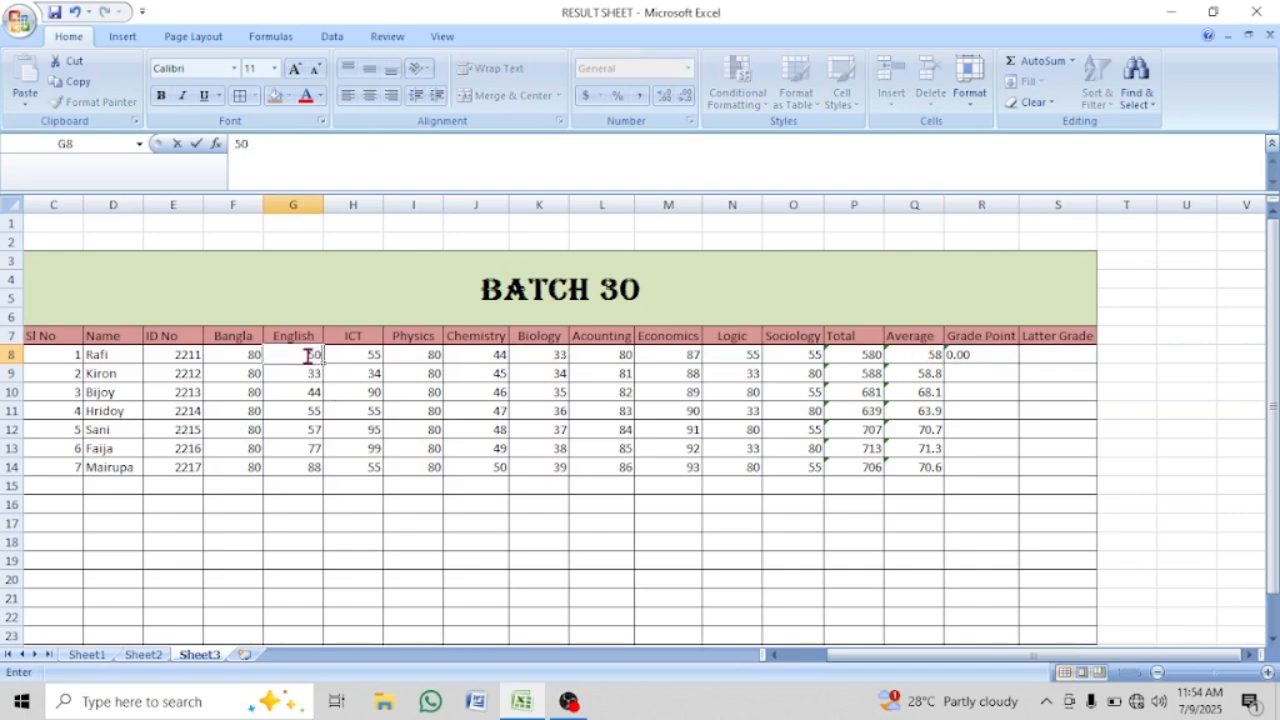
key("Return")
Extend the Grade Point formula in R8 to =IF(MIN(F8:O8)<33,"0.00",if(Q8>=80,"5.00"))
left_click(964, 358)
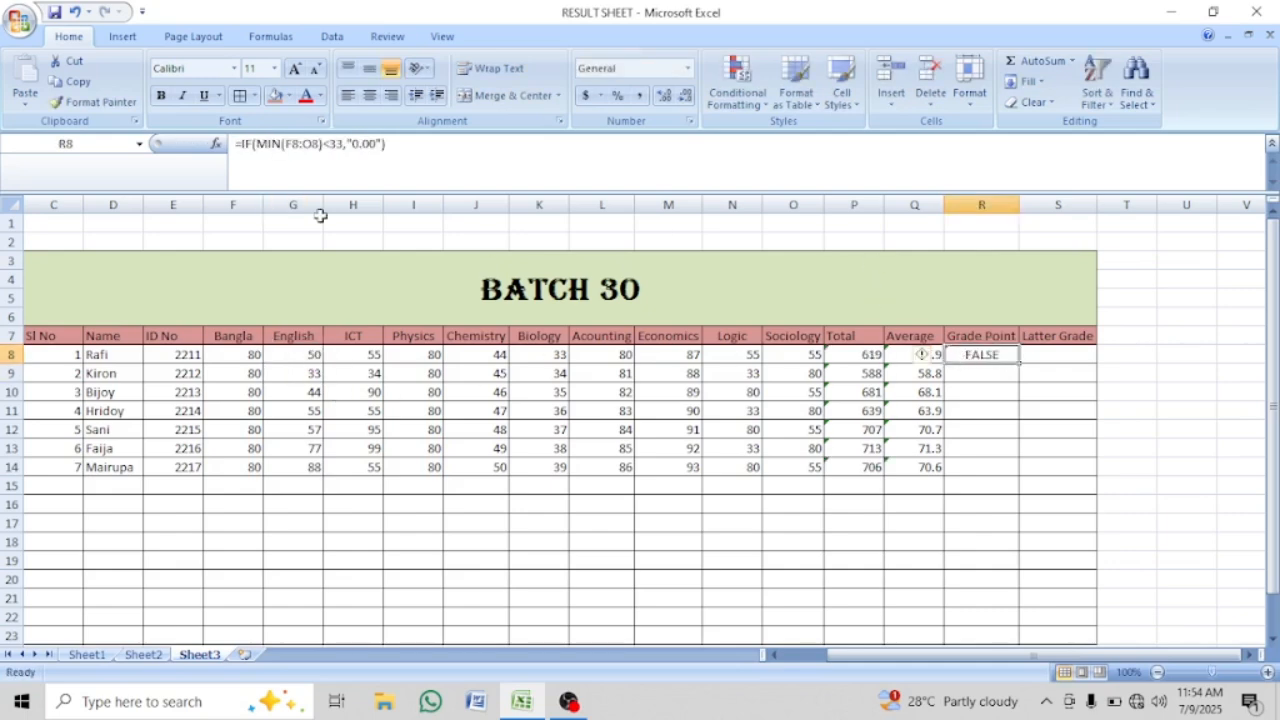
left_click(408, 147)
key("BackSpace")
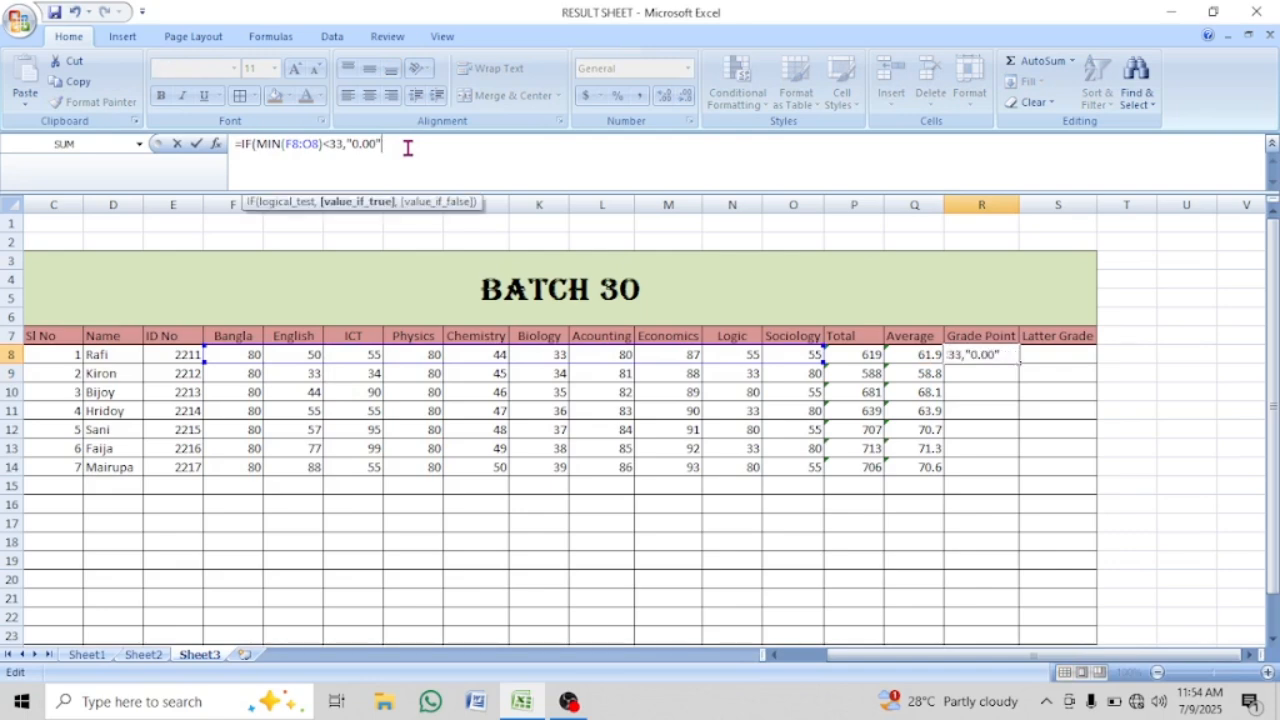
type(",")
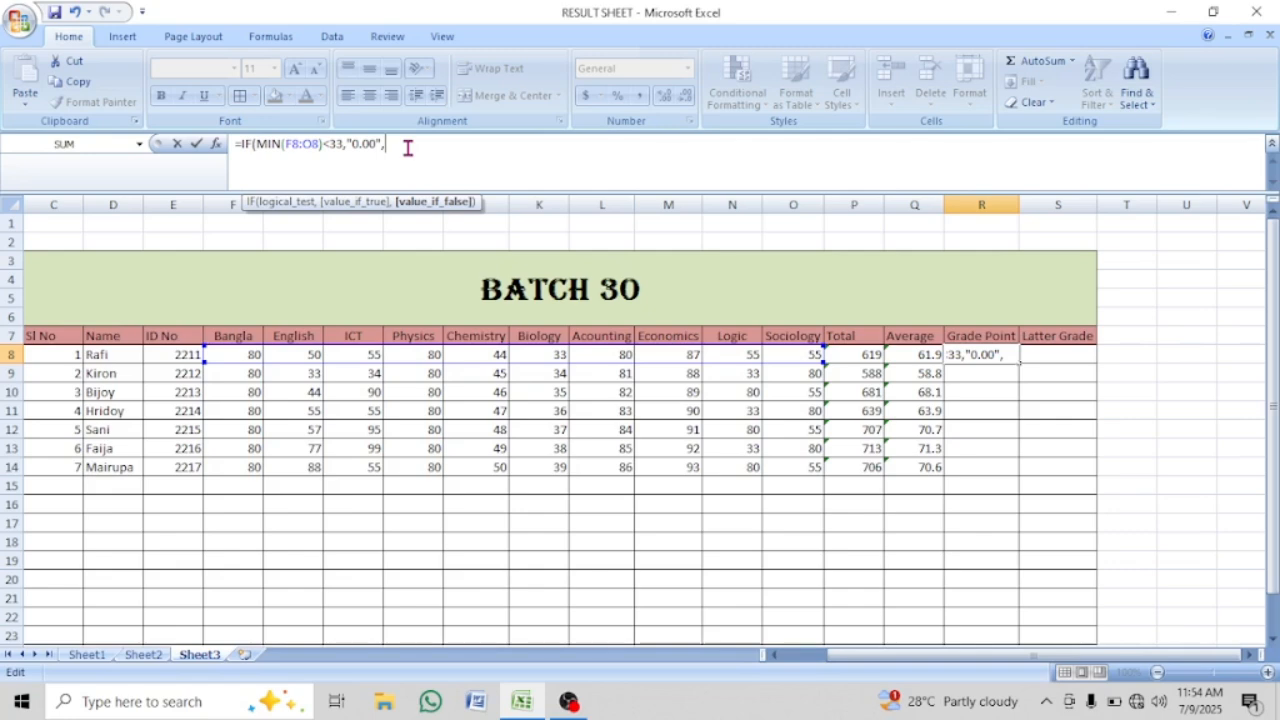
type("if")
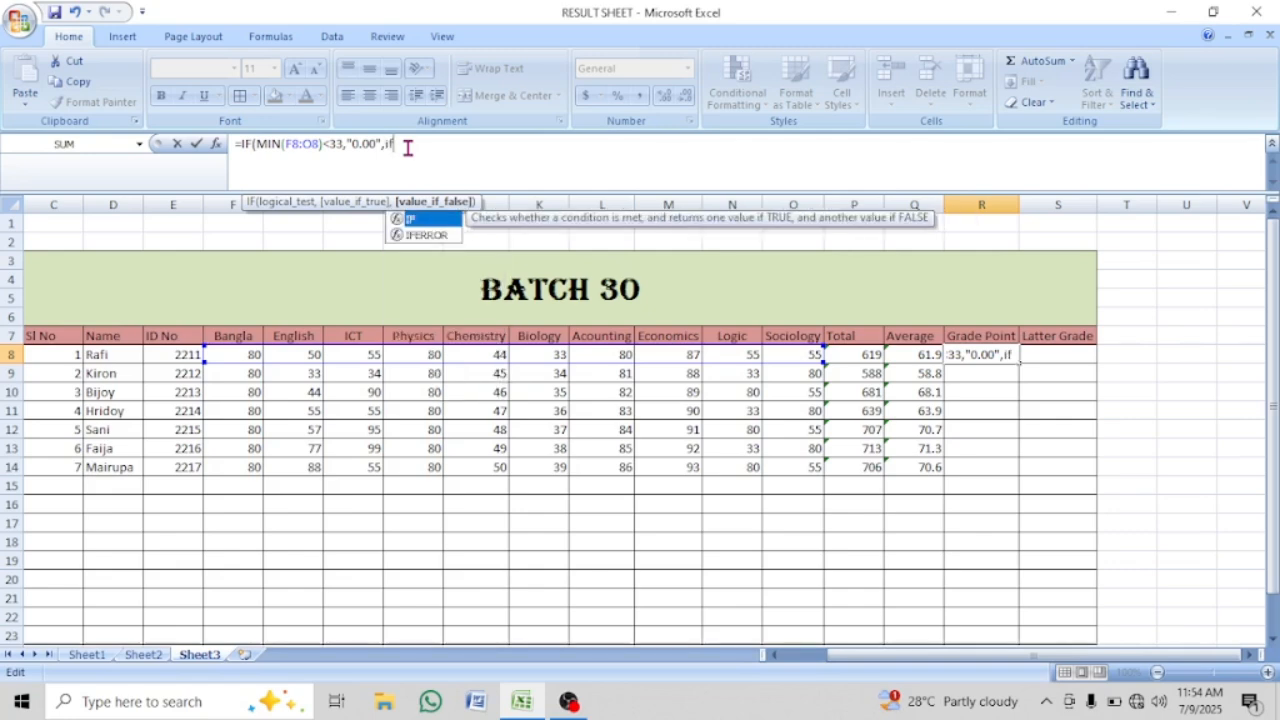
type("(")
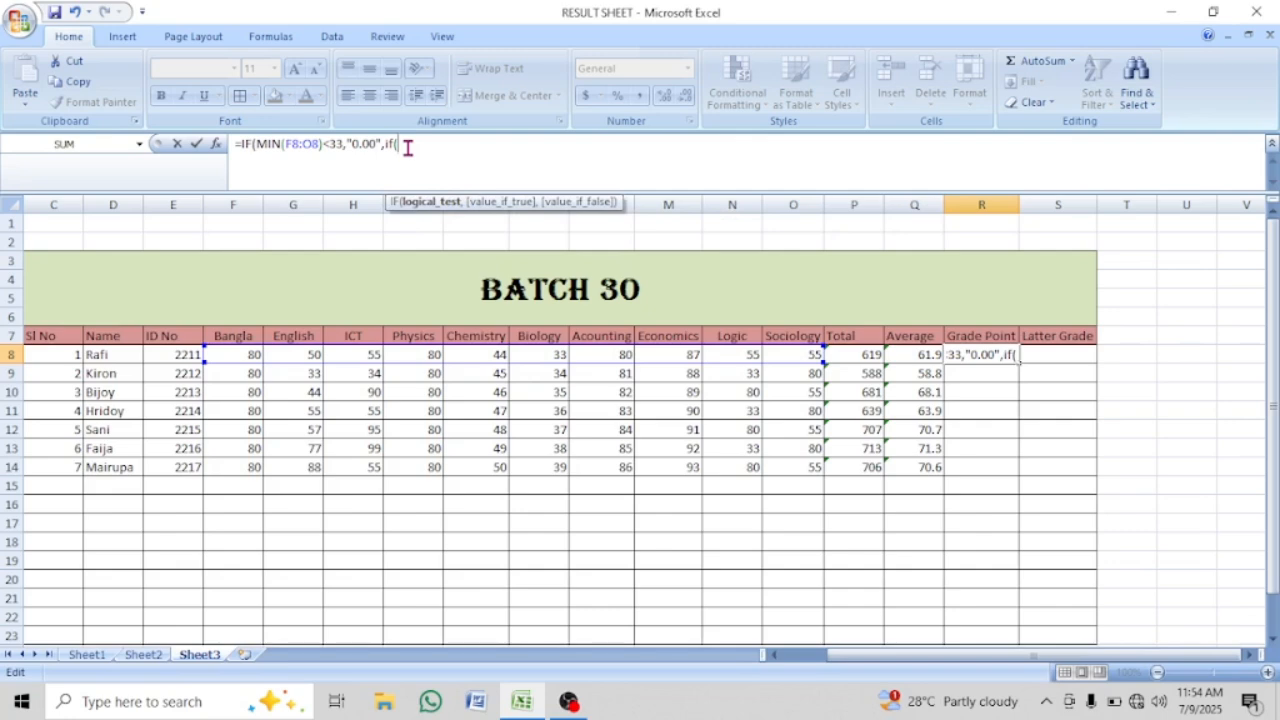
left_click(920, 357)
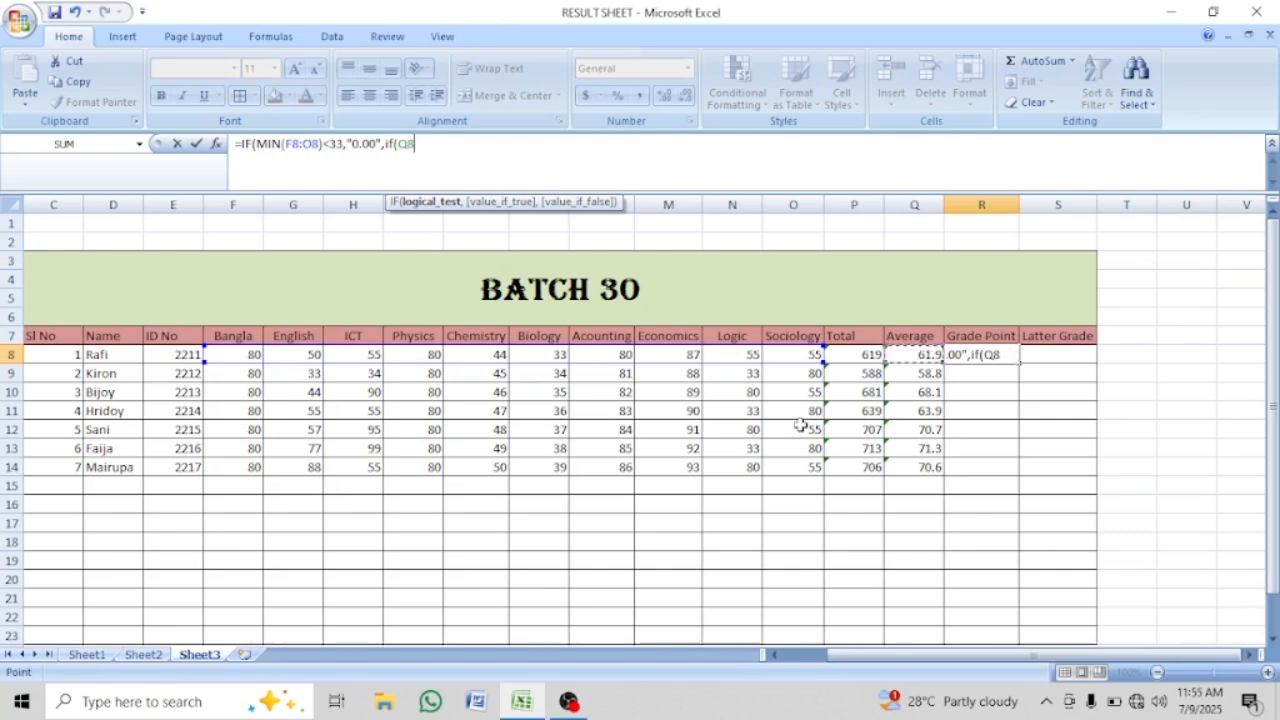
type(">=8")
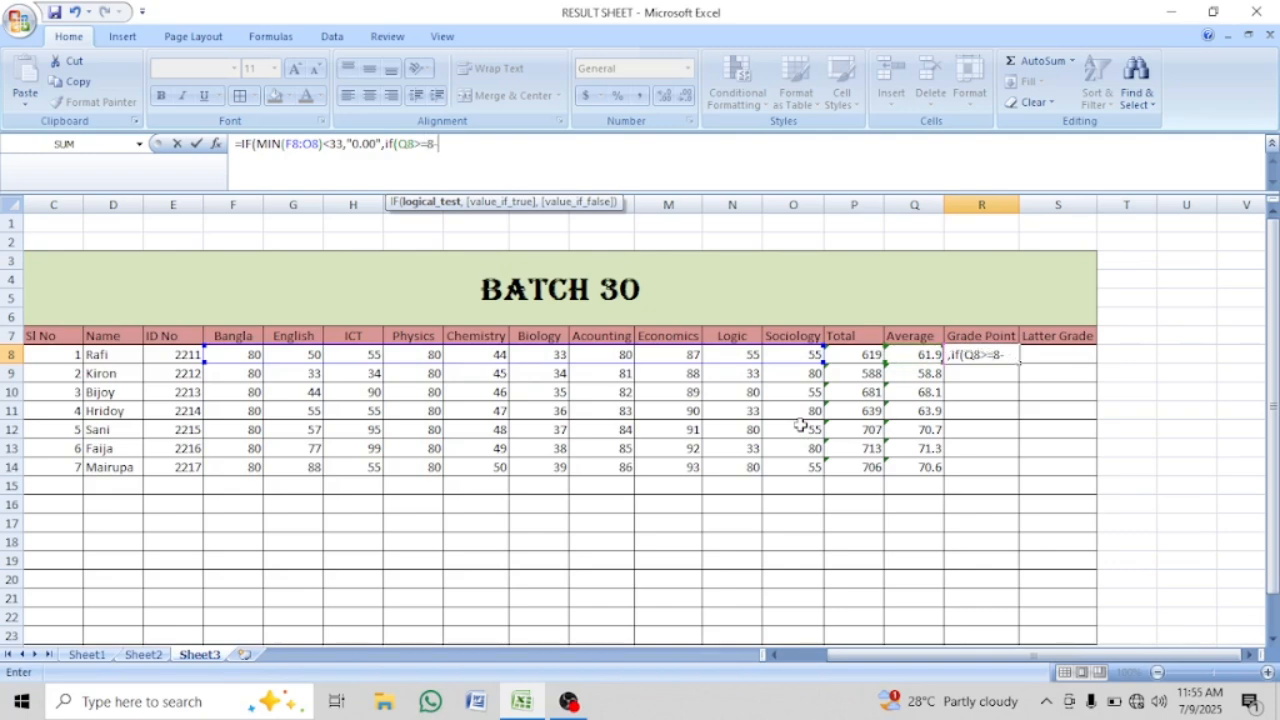
type("0")
type(",\"")
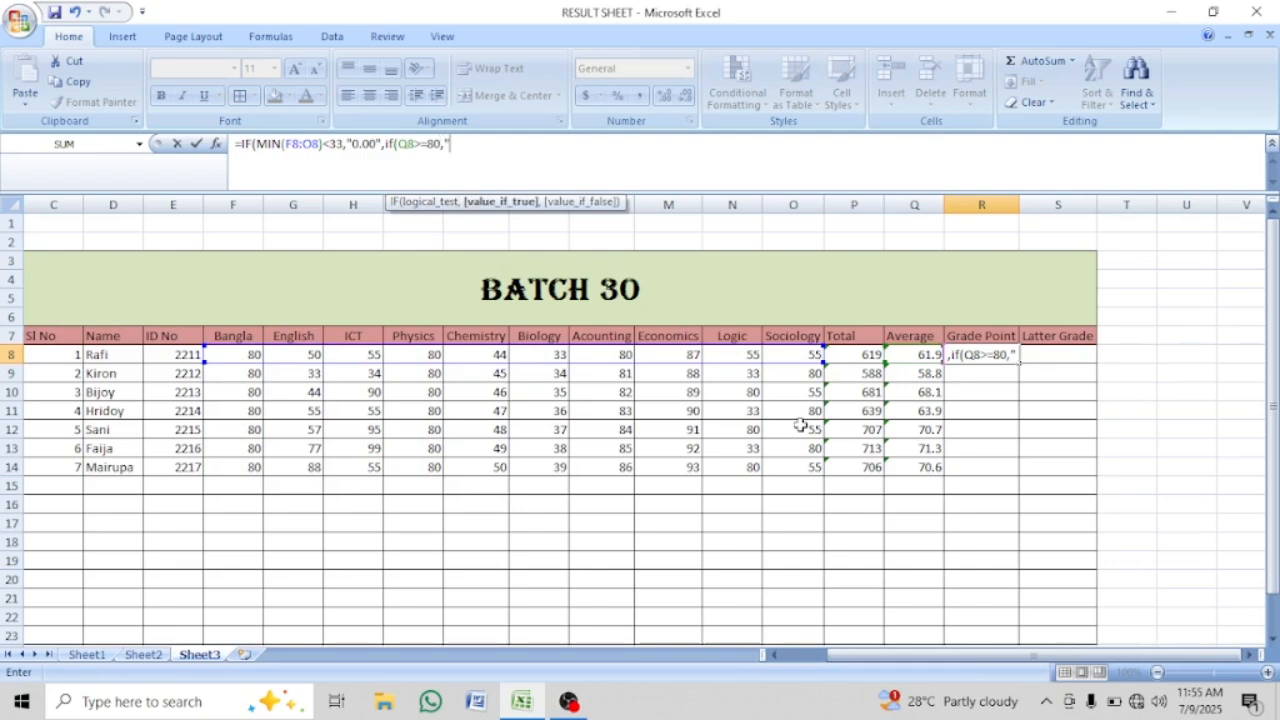
type("5.00")
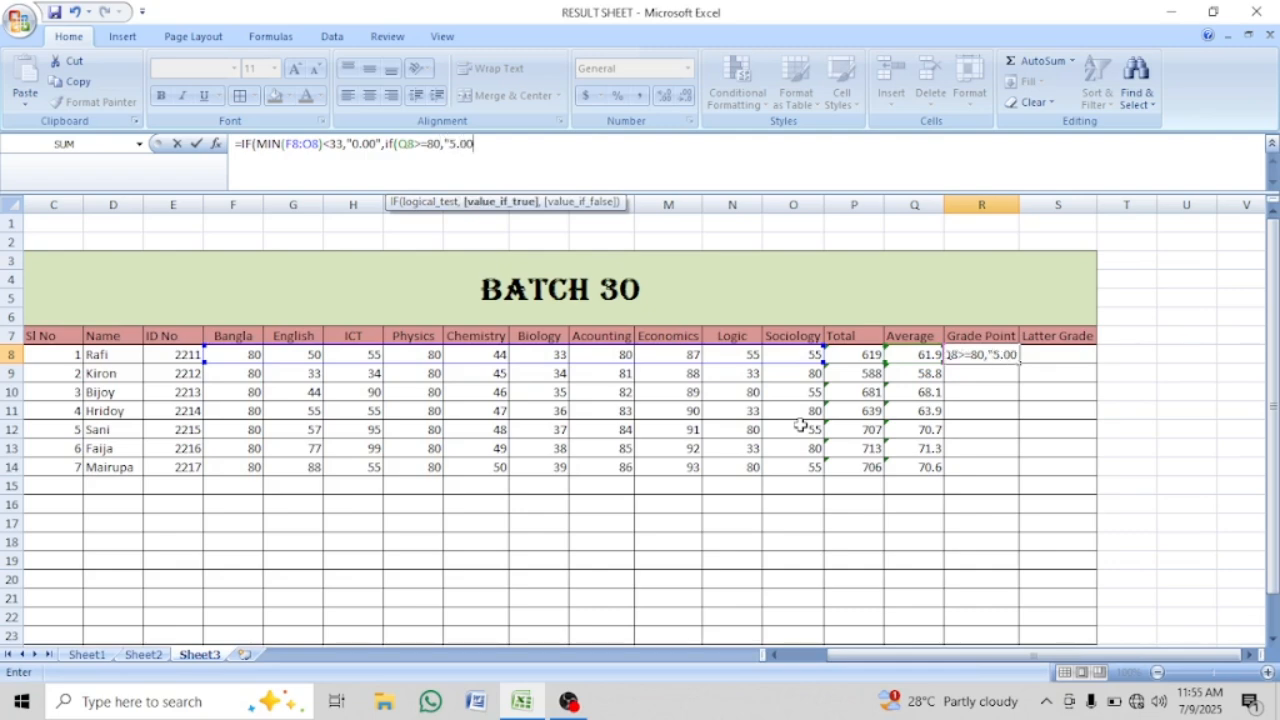
type("\")")
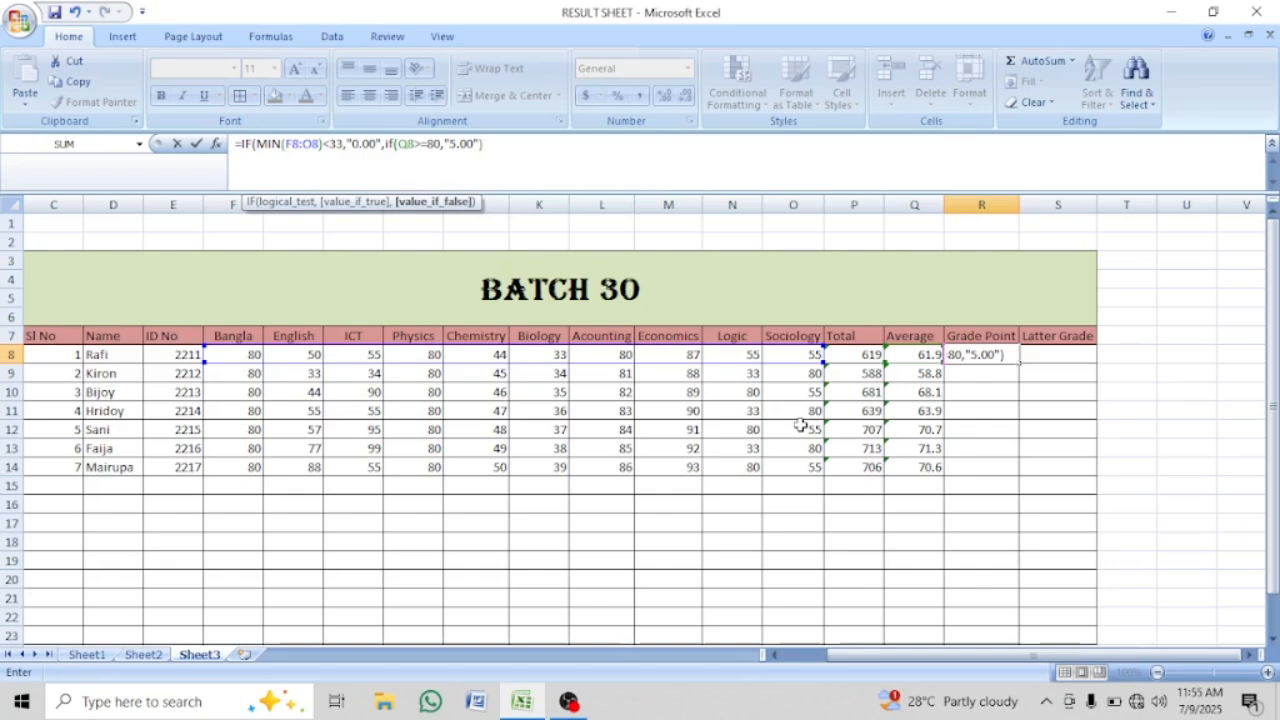
type(")")
key("Return")
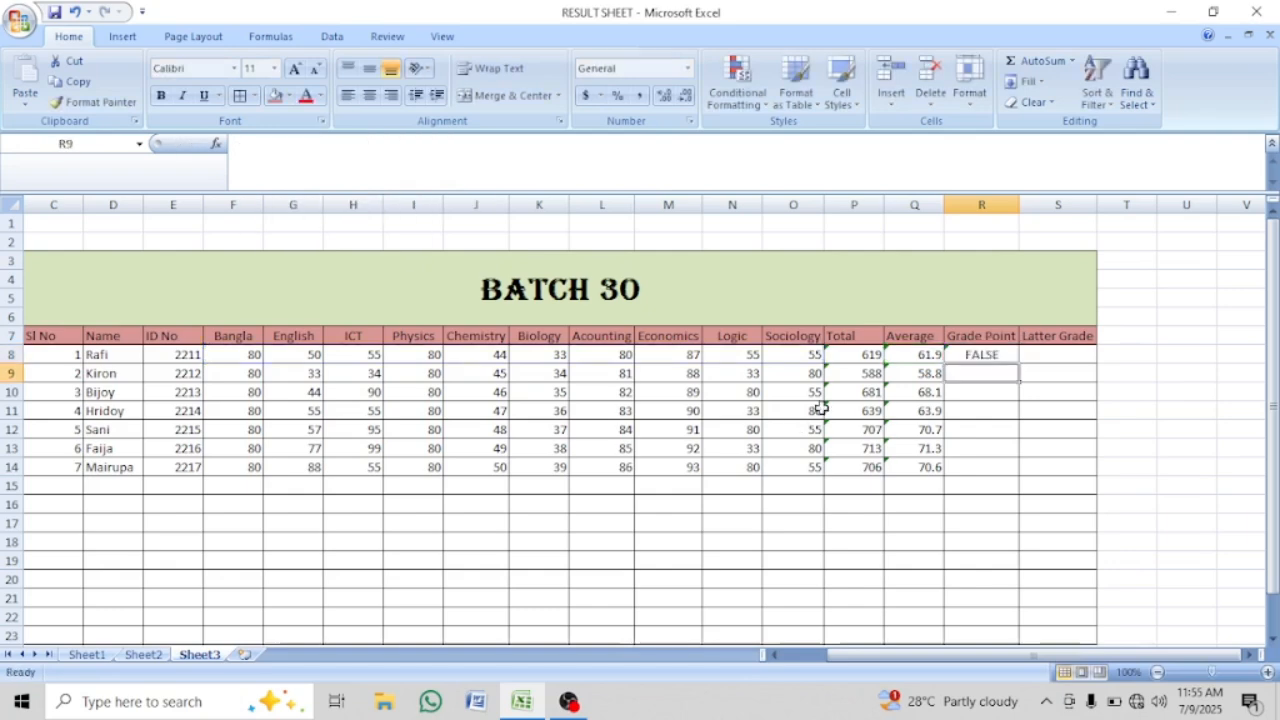
Copy the first student's Bangla mark of 80 across F8:O8 and check the Average and Grade Point cells
left_click(997, 354)
left_click(978, 426)
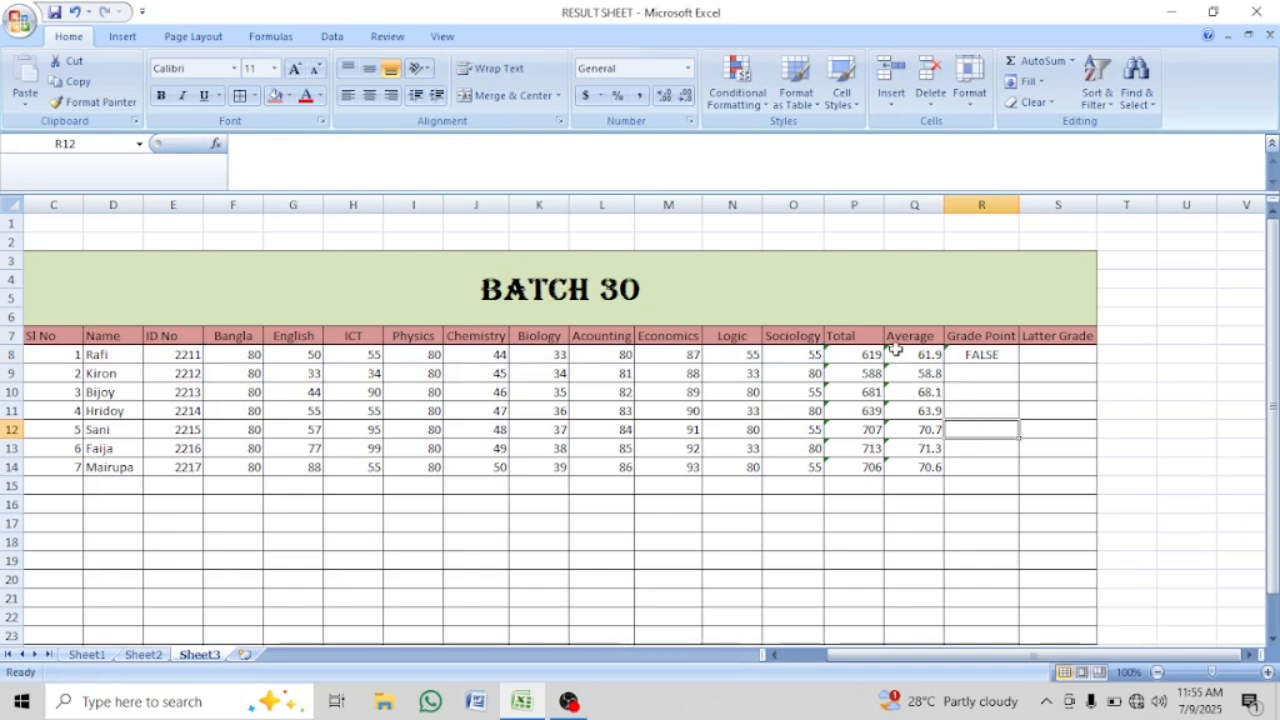
left_click(918, 360)
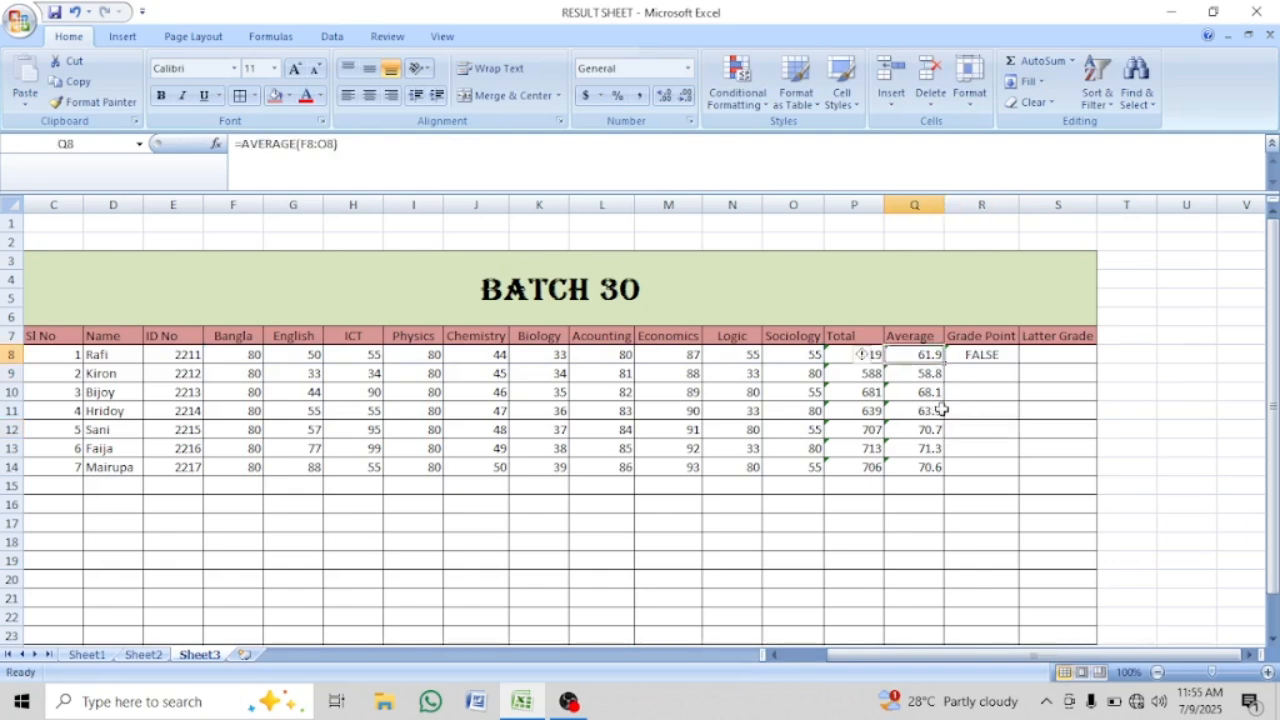
left_click(979, 358)
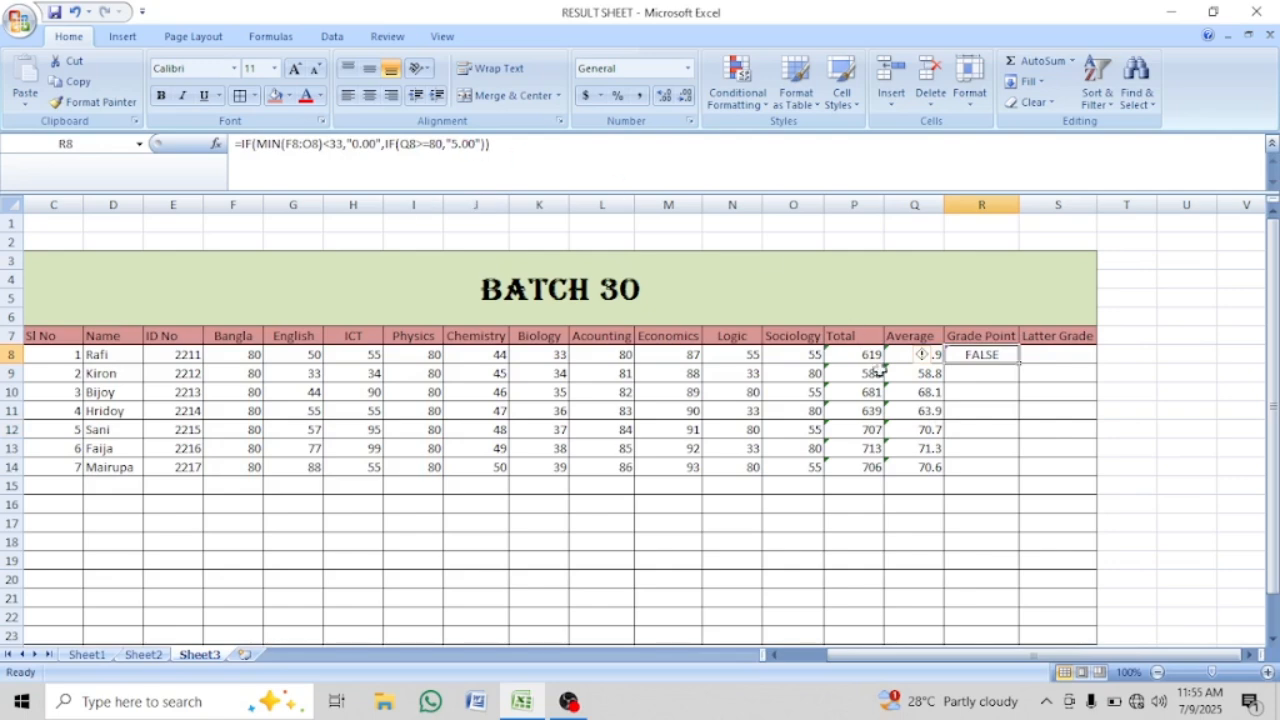
left_click(1024, 437)
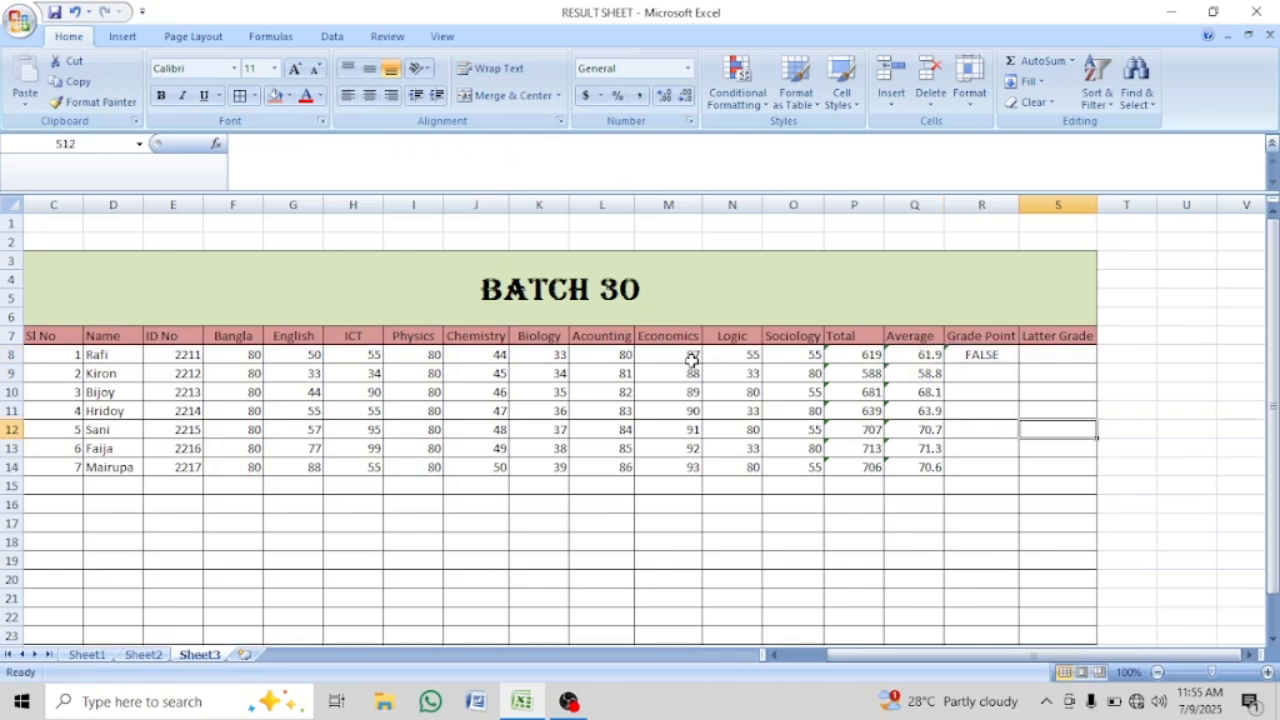
left_click(246, 356)
left_click_drag(263, 364, 795, 358)
left_click(765, 355)
left_click(915, 362)
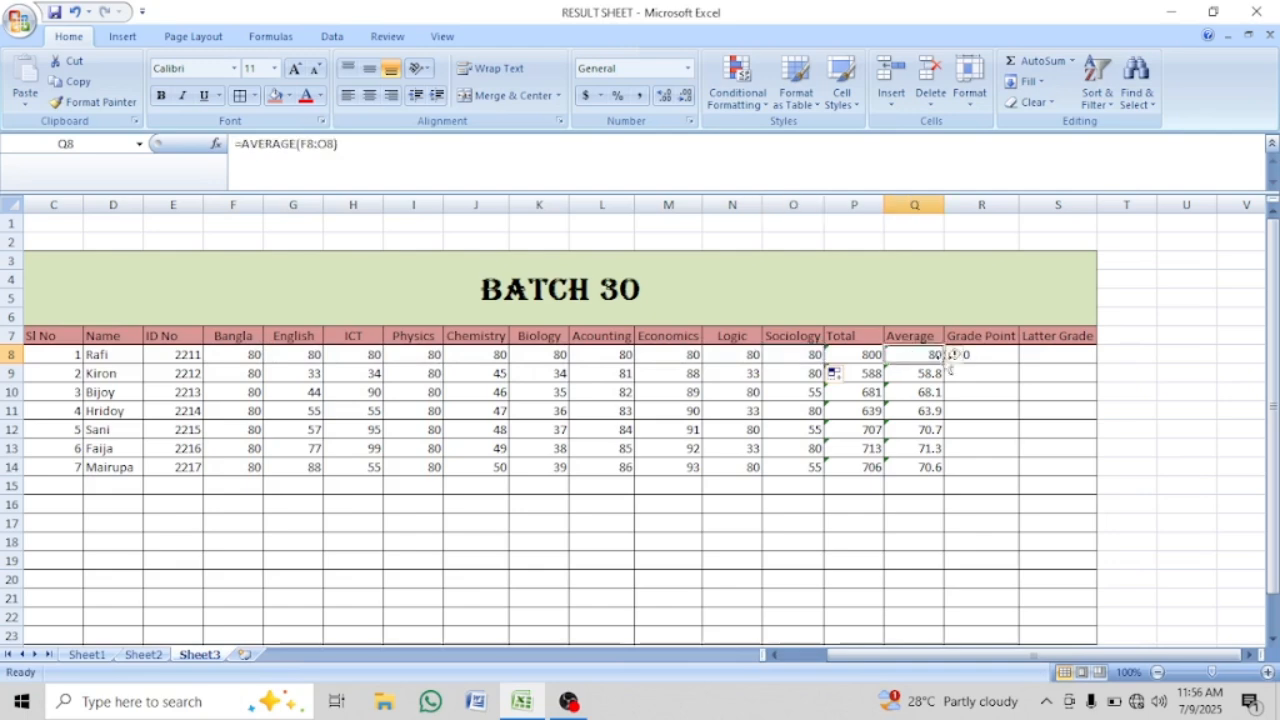
left_click(985, 355)
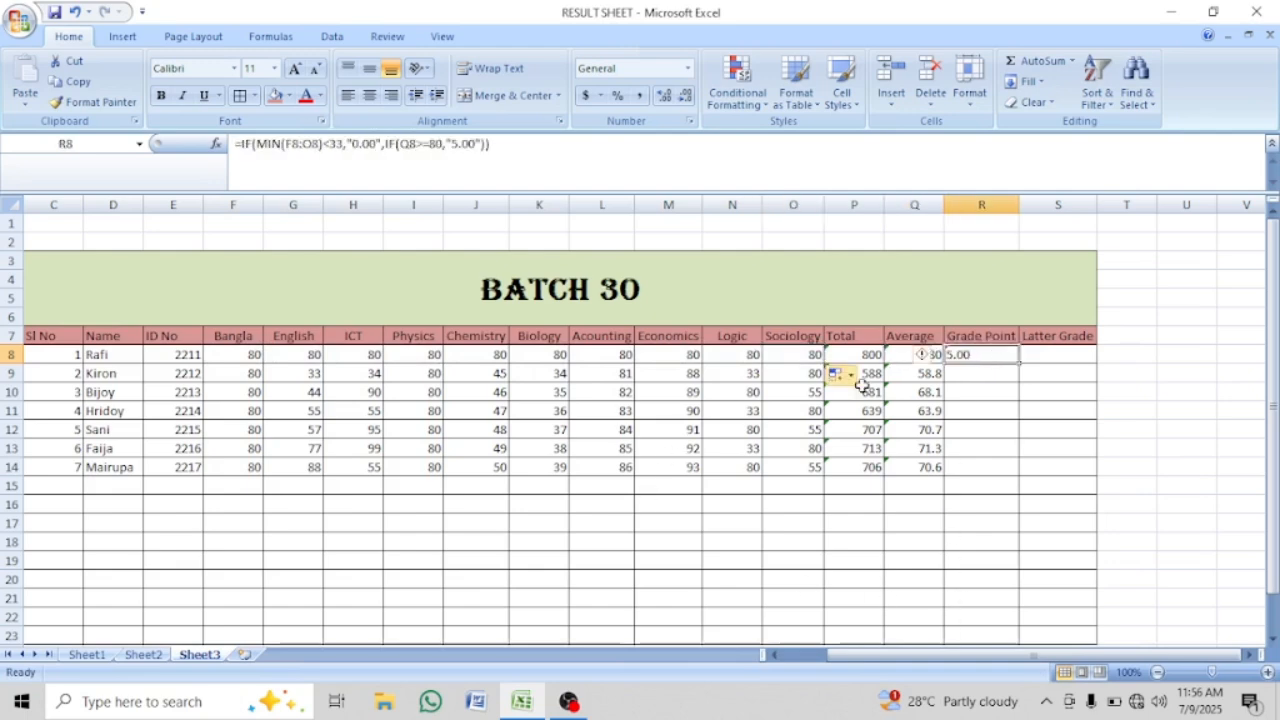
left_click(932, 374)
left_click(930, 401)
left_click(930, 374)
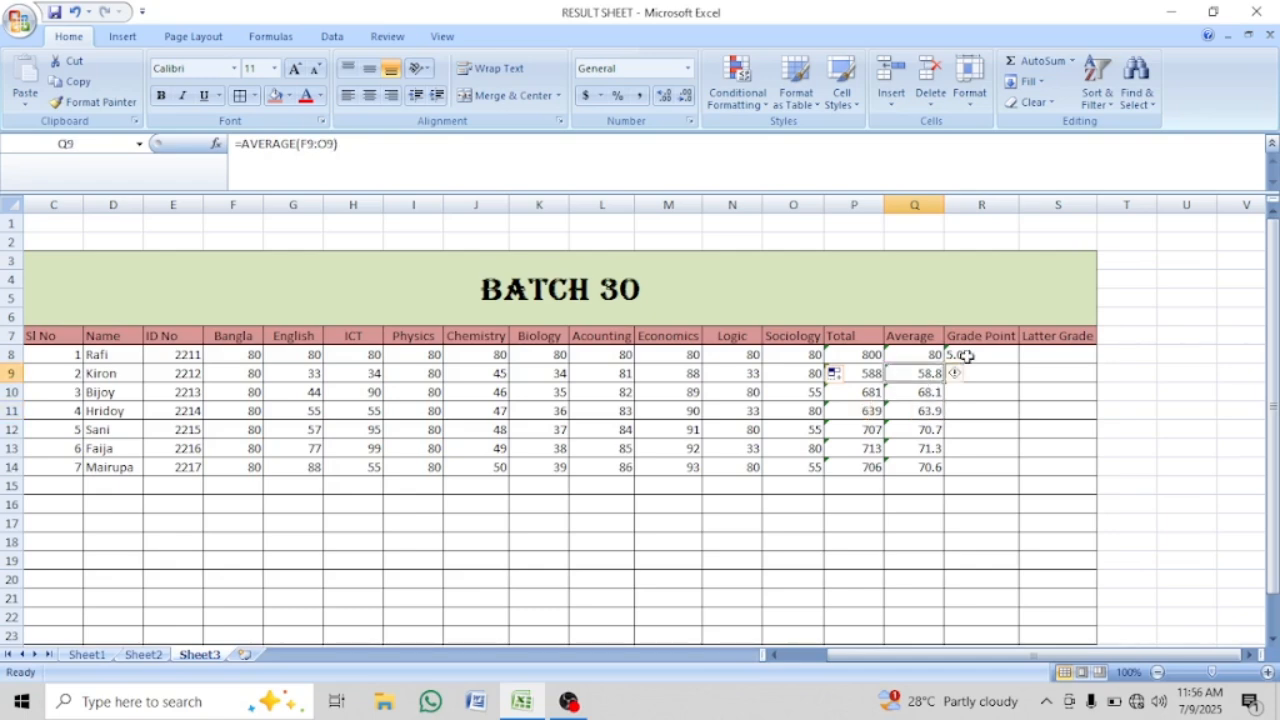
Reopen the Grade Point formula in R8 and add the condition if(q8>=70,"4.00" after the "5.00" result
left_click(983, 354)
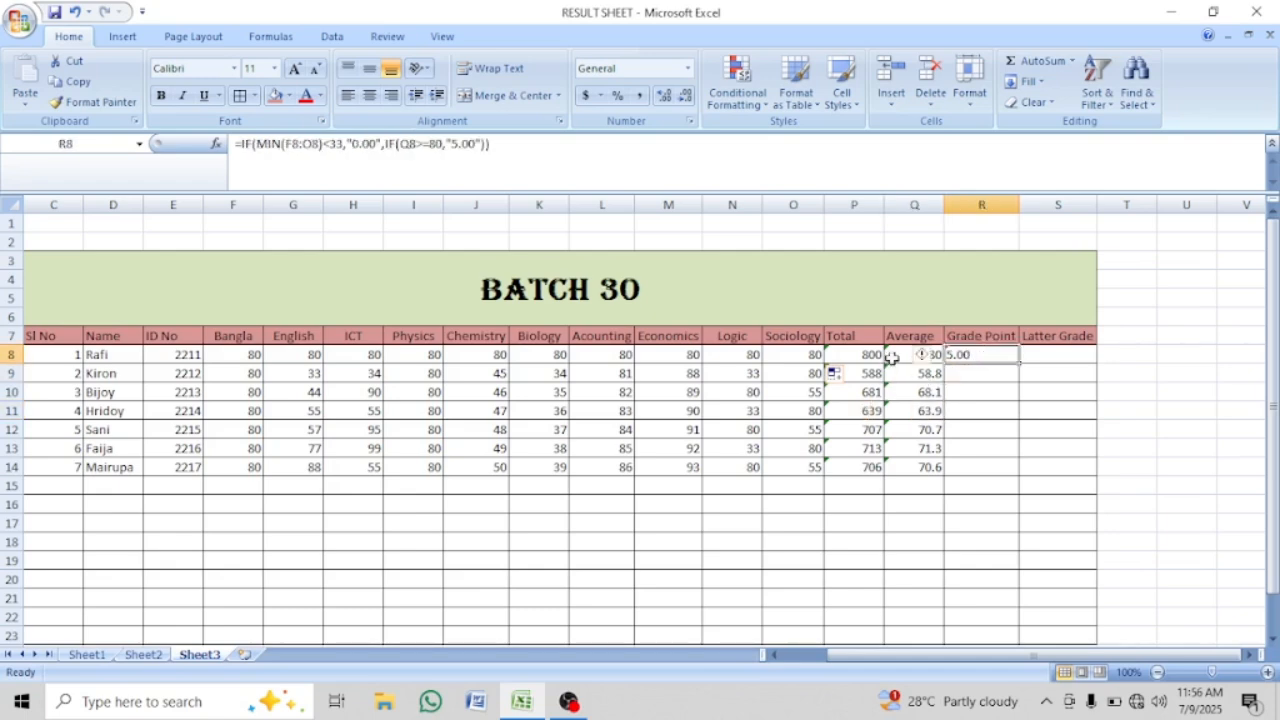
left_click(505, 143)
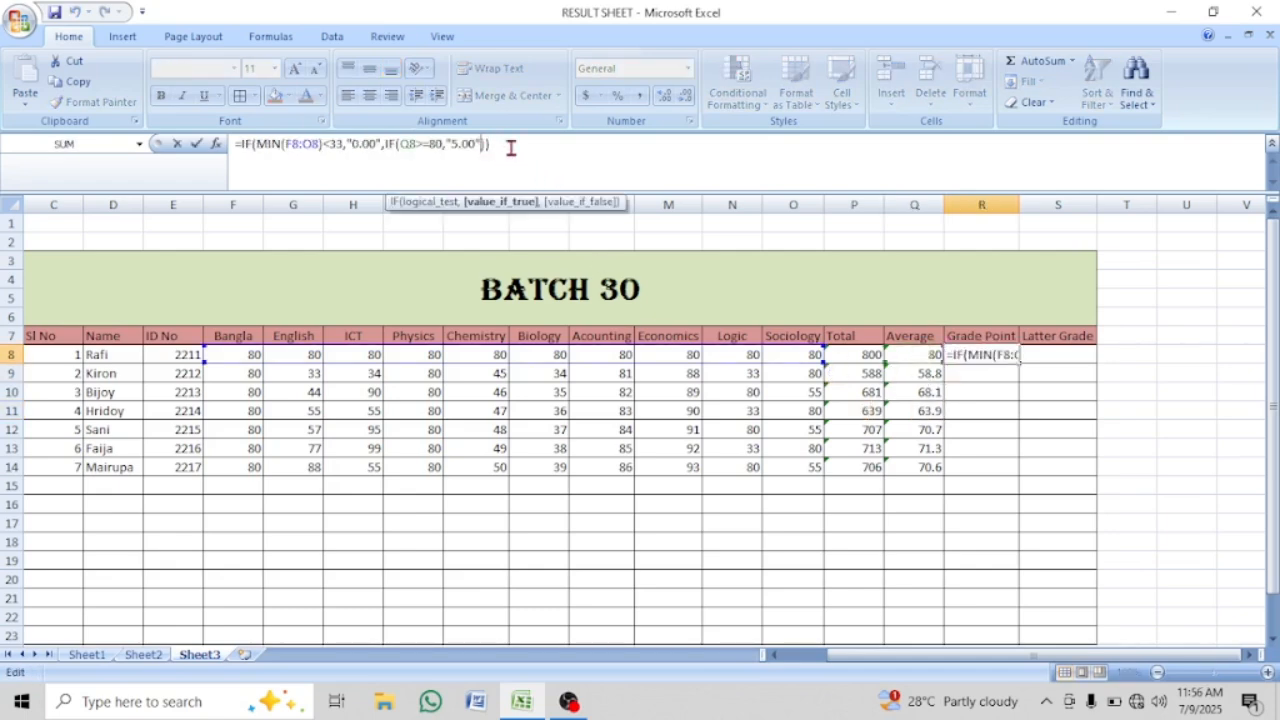
key("BackSpace")
key("BackSpace")
type(",")
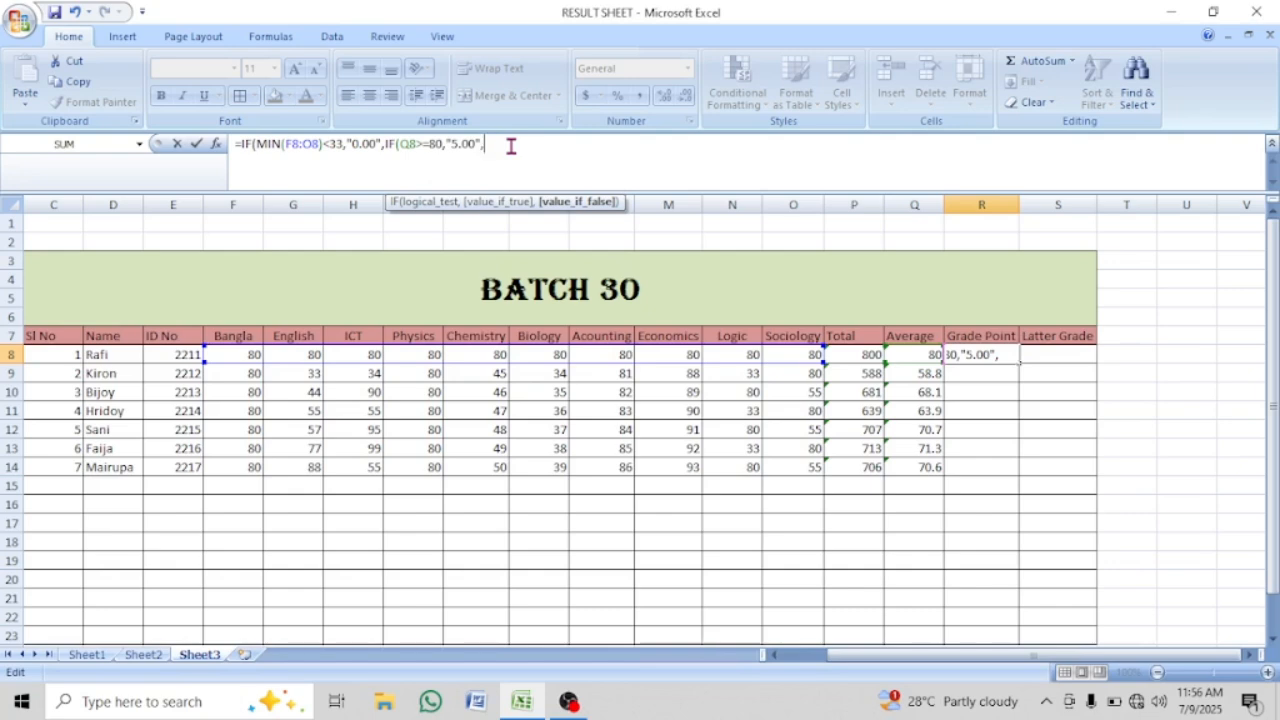
type("if(q")
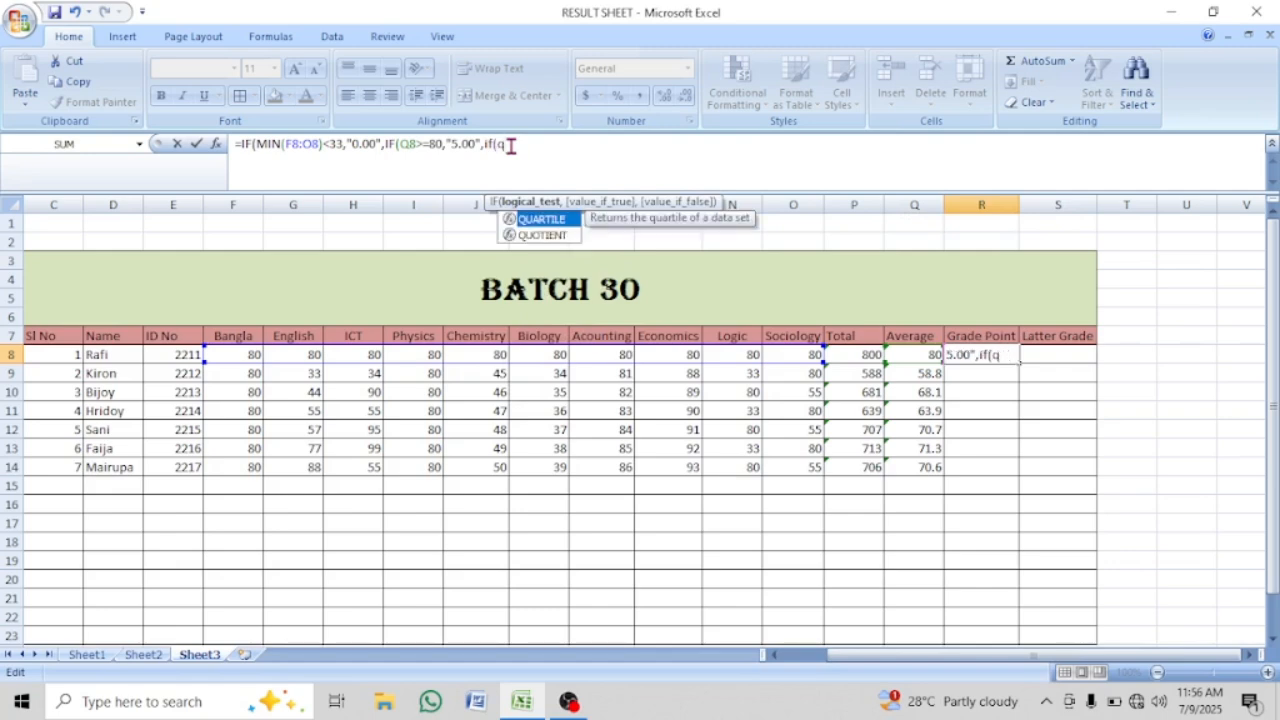
type("8")
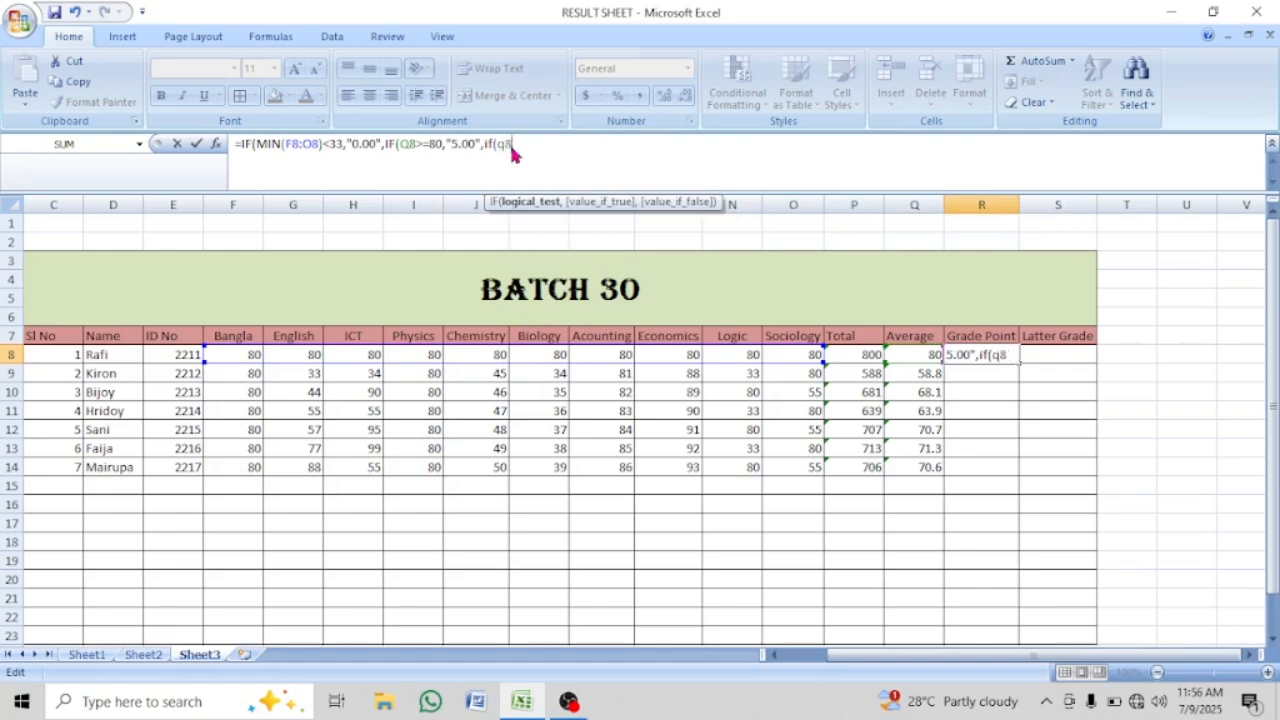
type(">=")
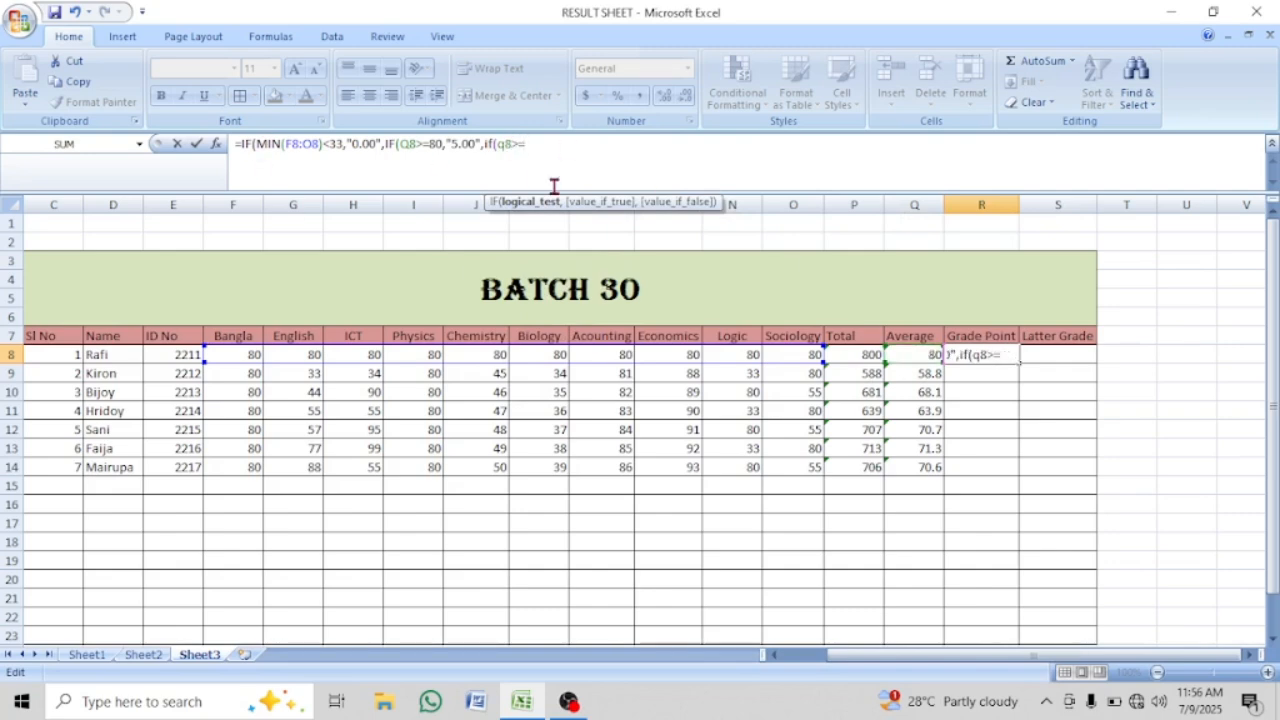
type("70,\"")
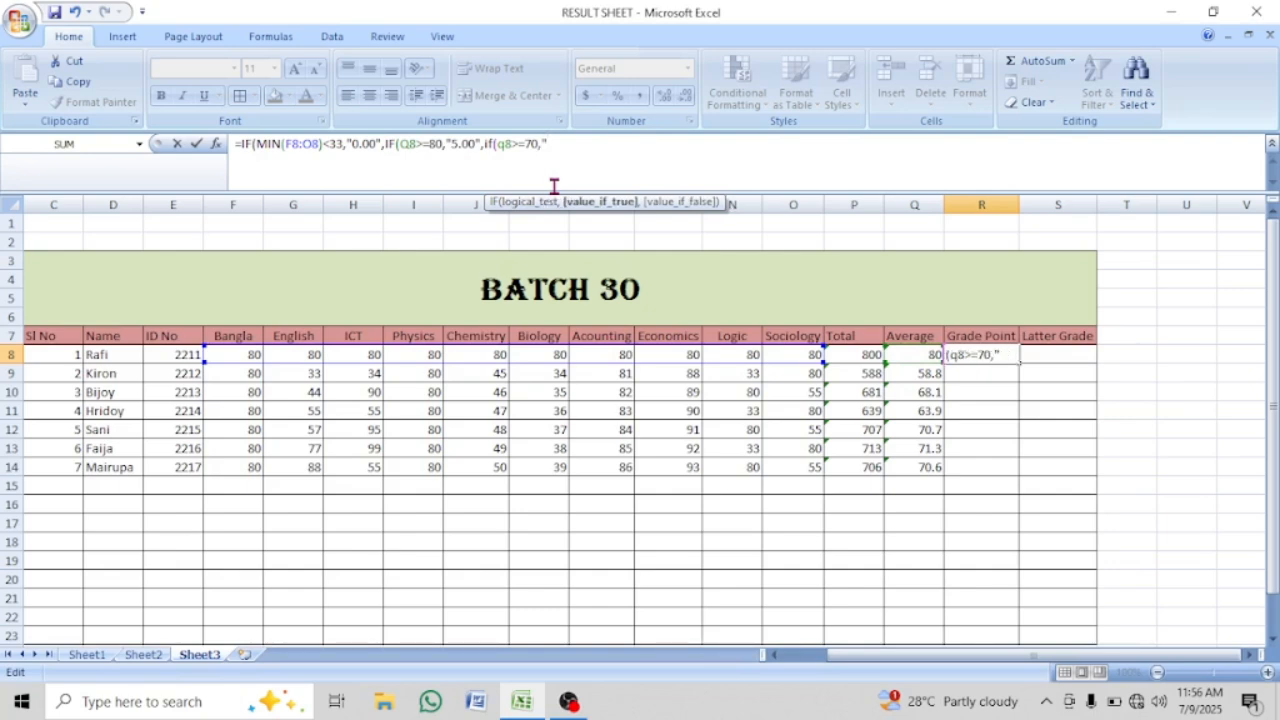
type("4.00")
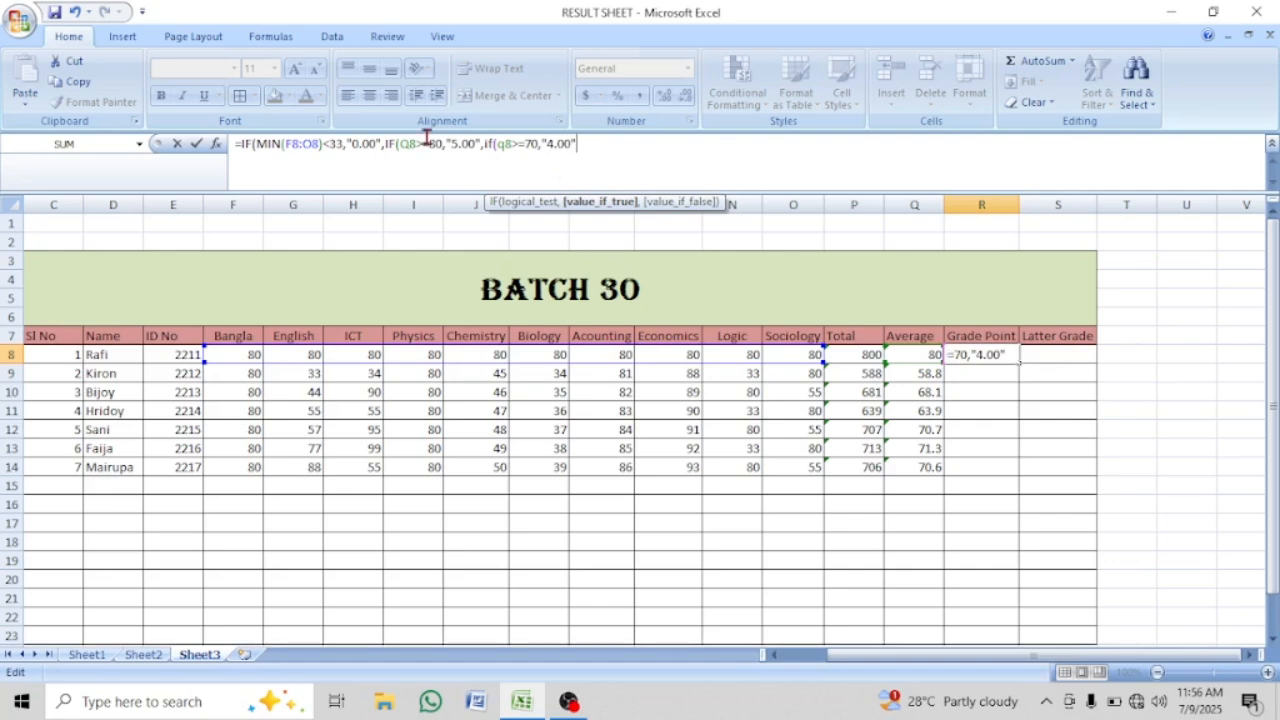
left_click(516, 146)
type(">")
Add the nested condition if(Q8>=60,"3.50" to the Grade Point formula in R8
type(",if(")
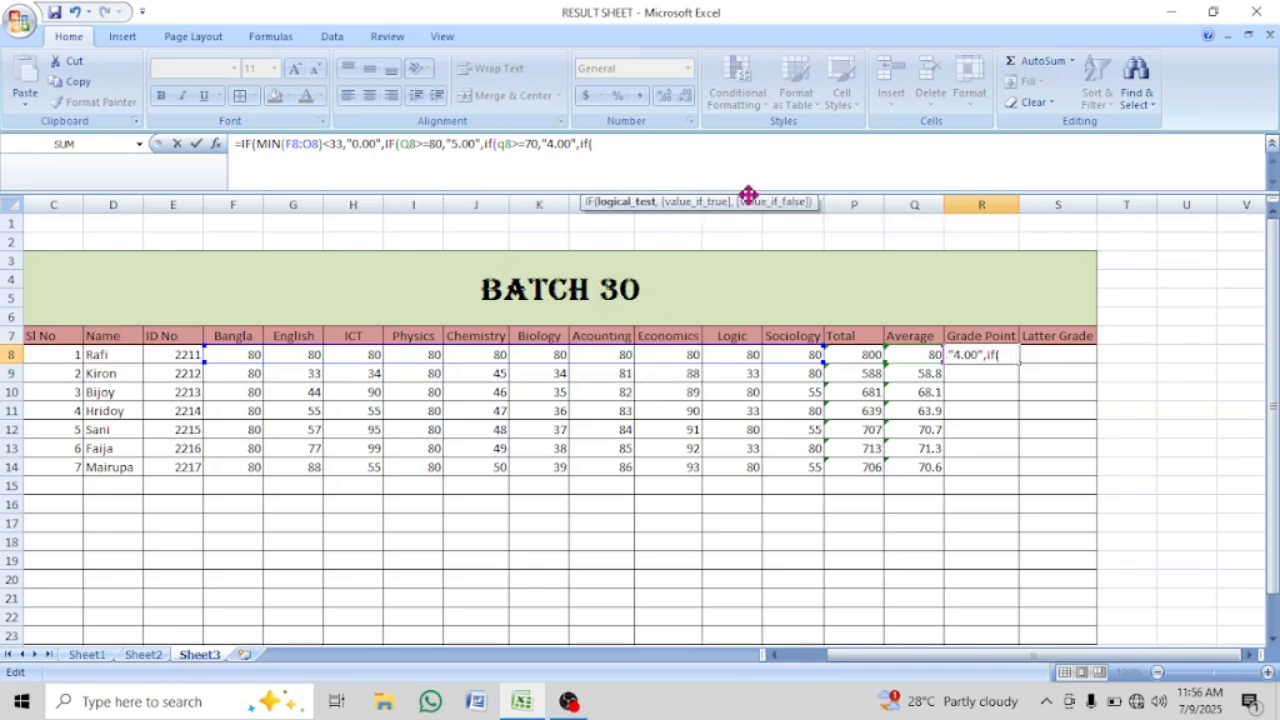
left_click(912, 356)
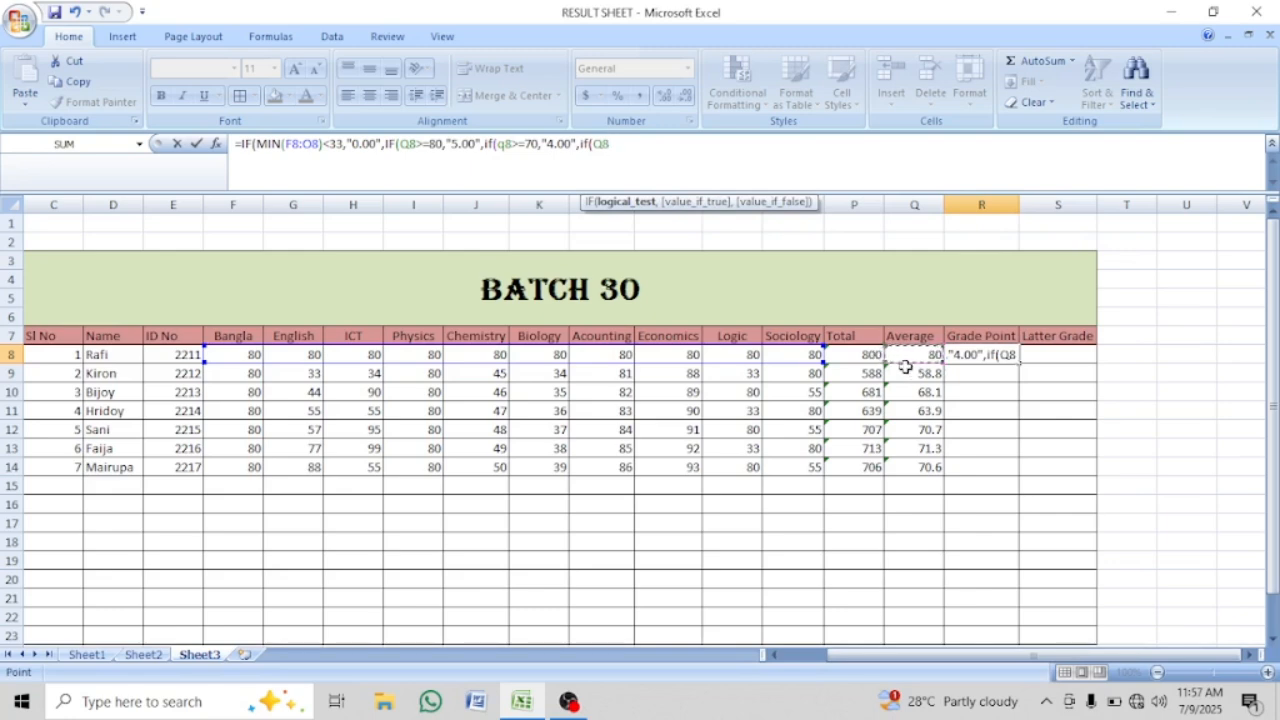
type(">=")
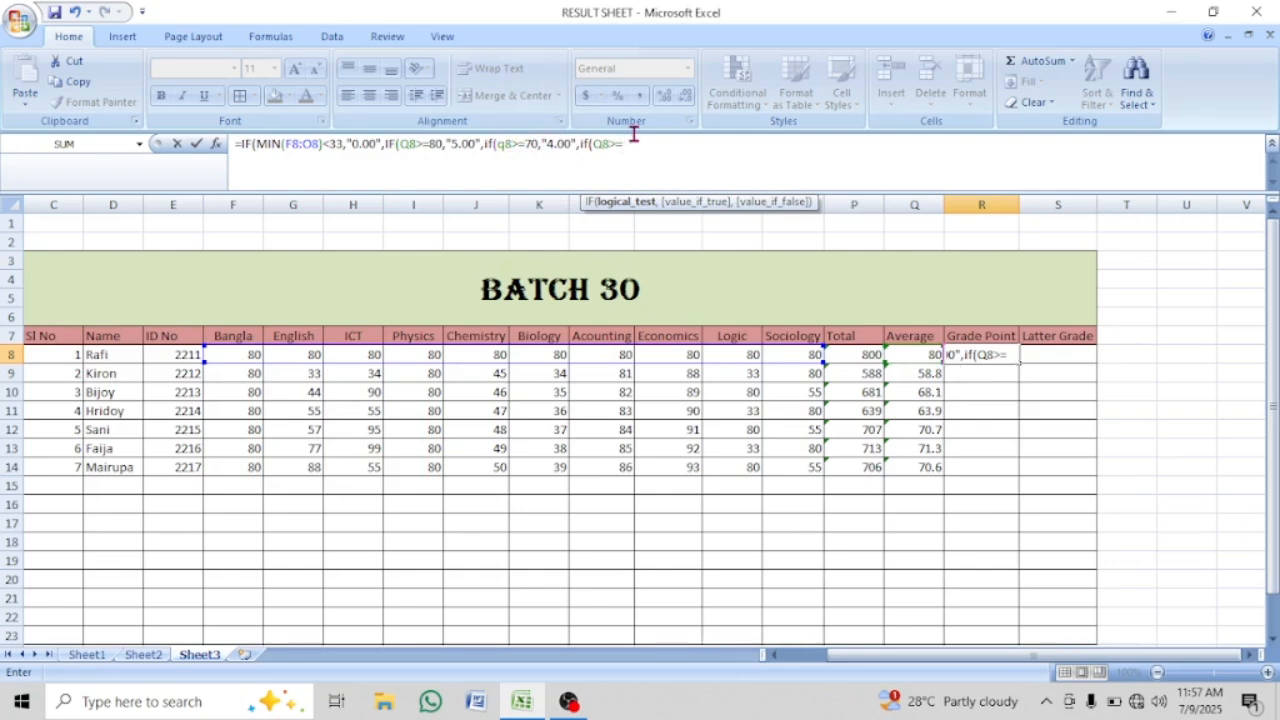
type("60,")
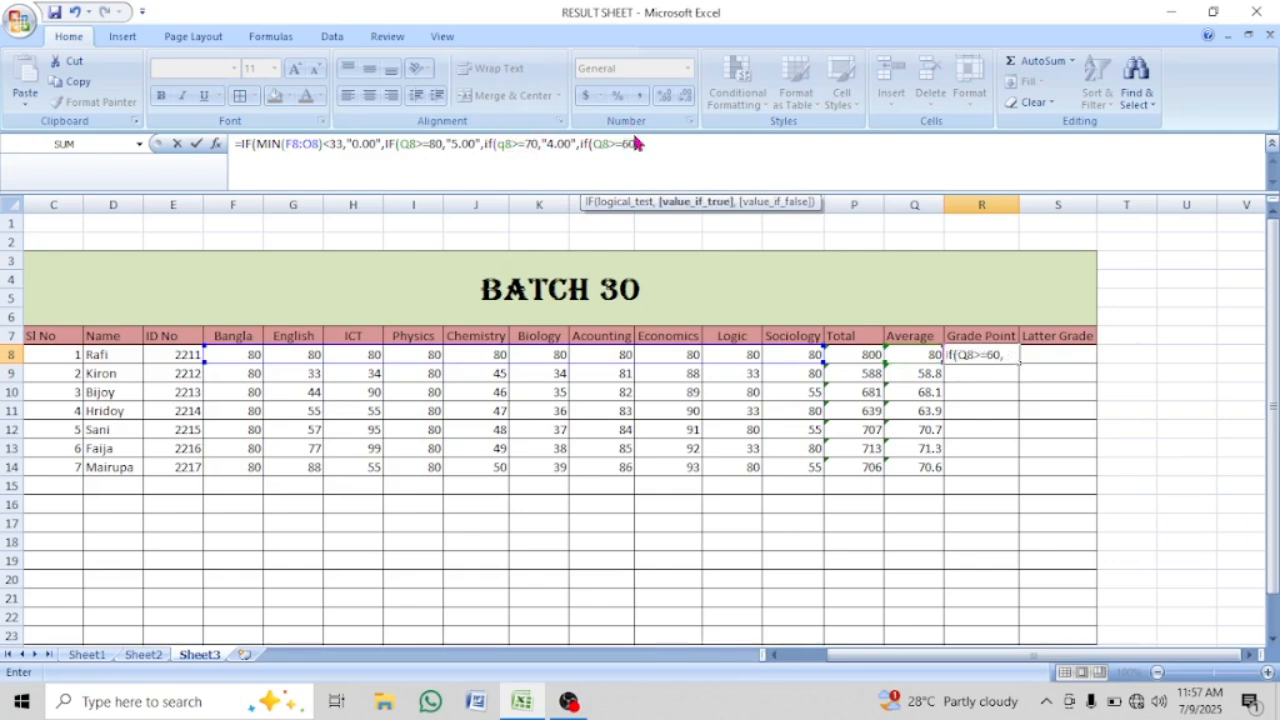
type("\"3.50\",")
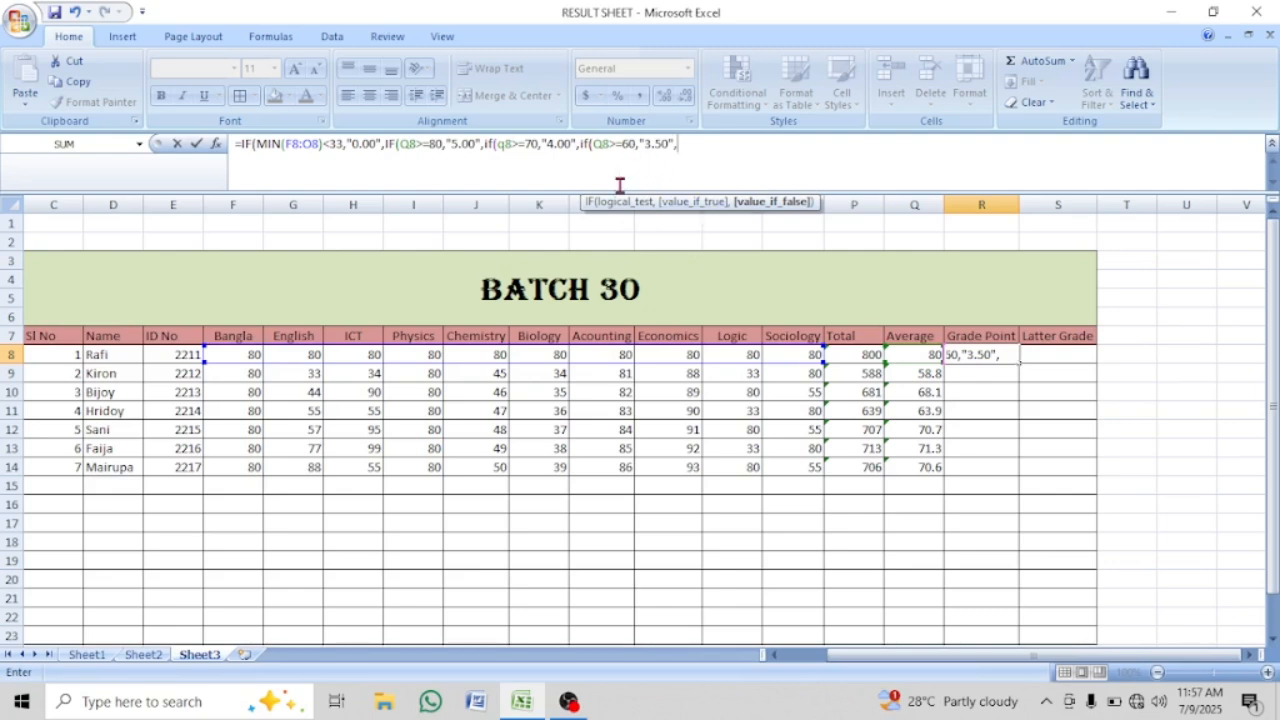
Add the nested condition if(Q8>=50,"3.00" to the Grade Point formula in R8
type("if(")
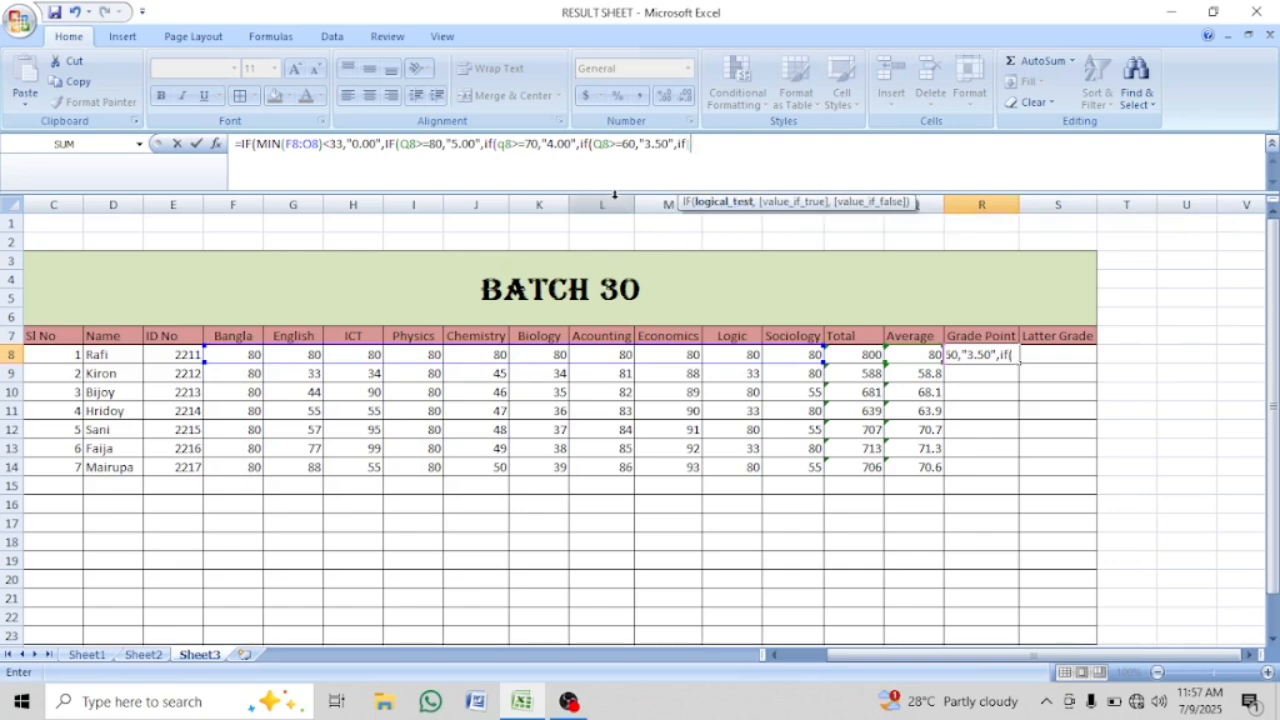
left_click(923, 354)
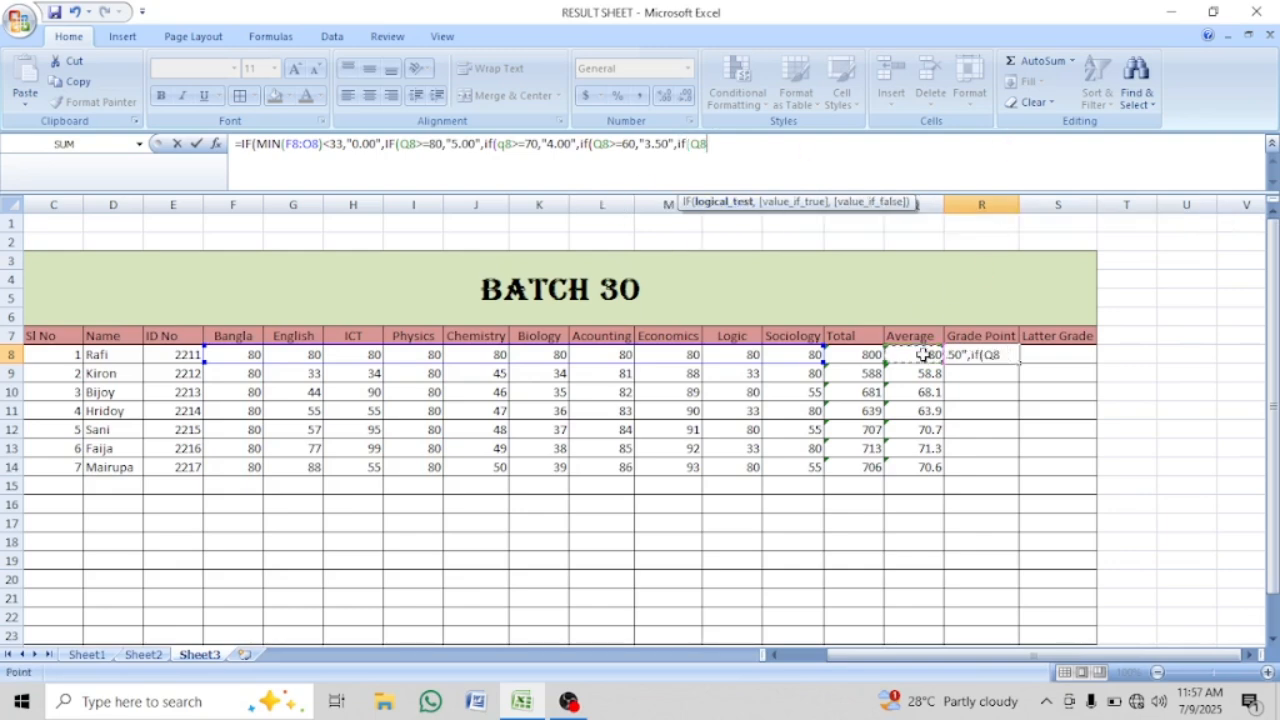
type(">=50,")
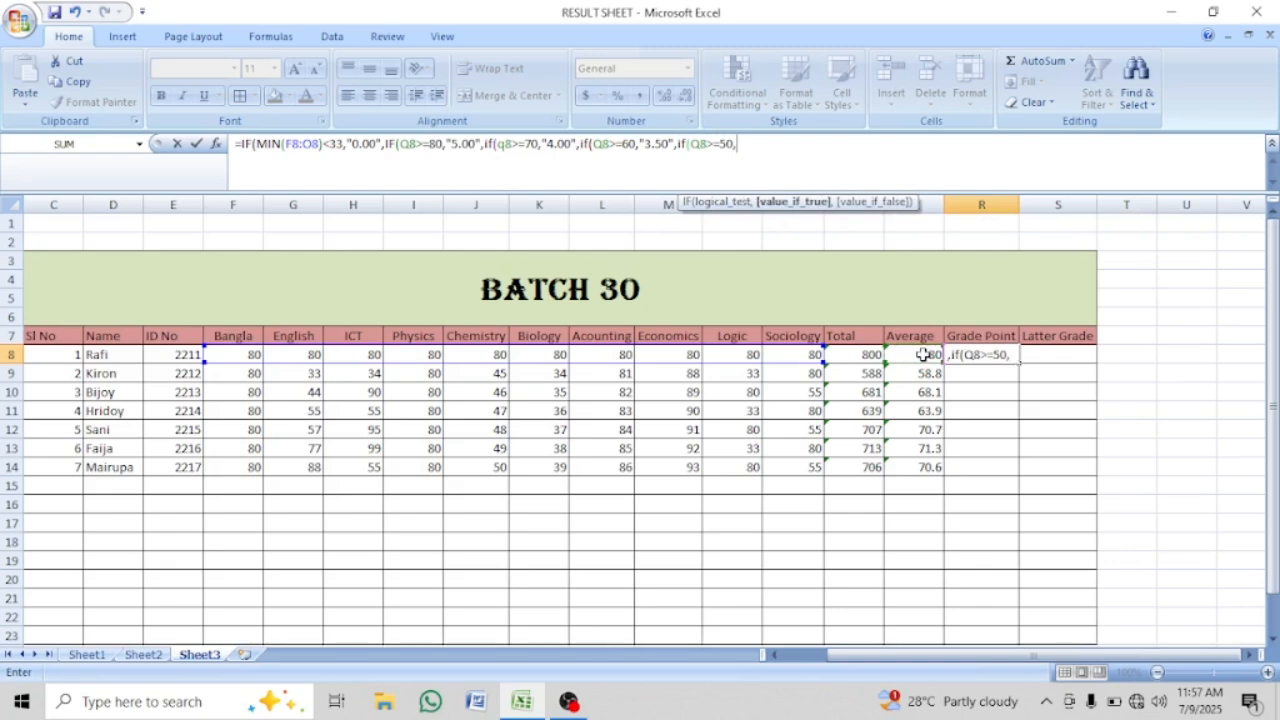
type("\"3.00")
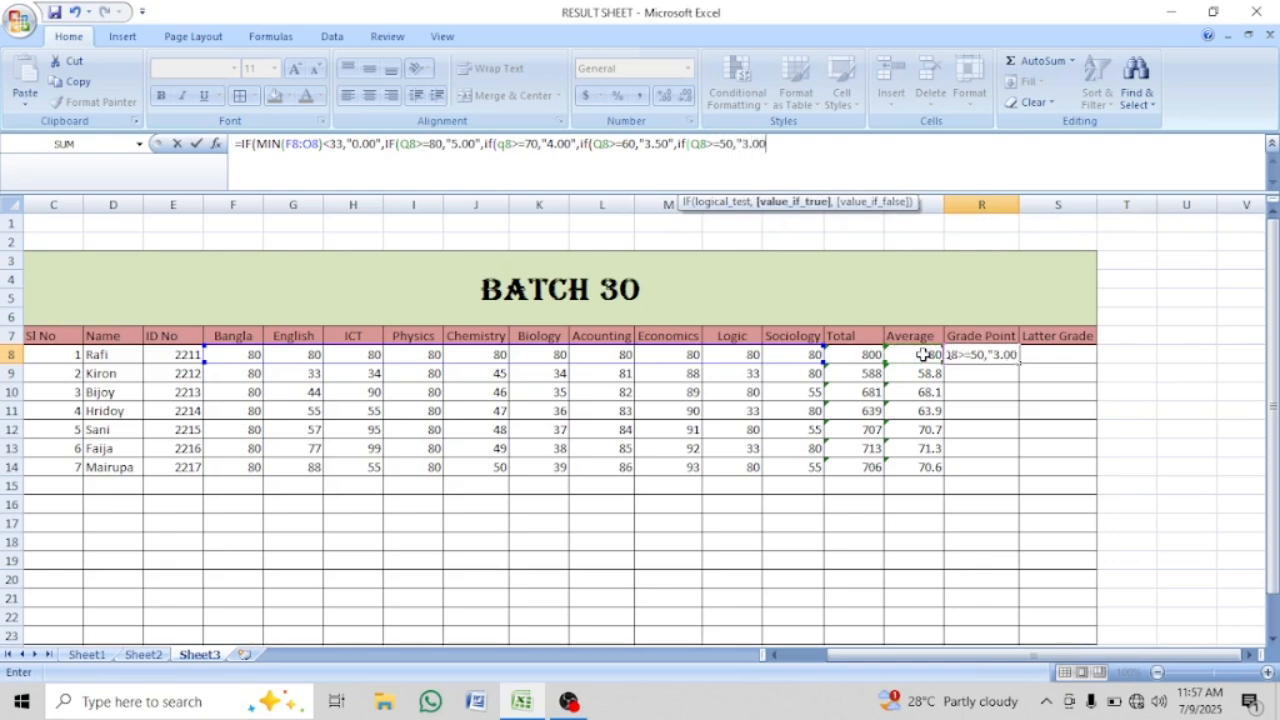
type("\",")
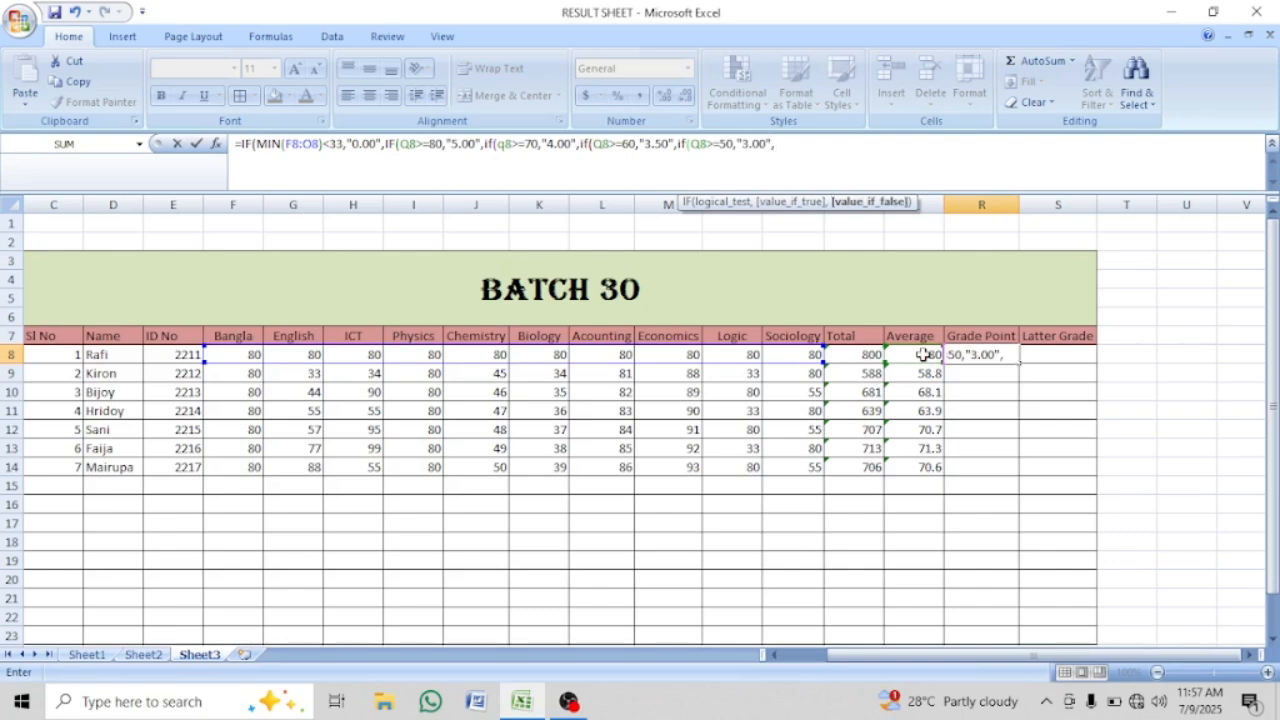
Add the nested condition if(Q8>=40,"2.00" to the Grade Point formula in R8
type("if(")
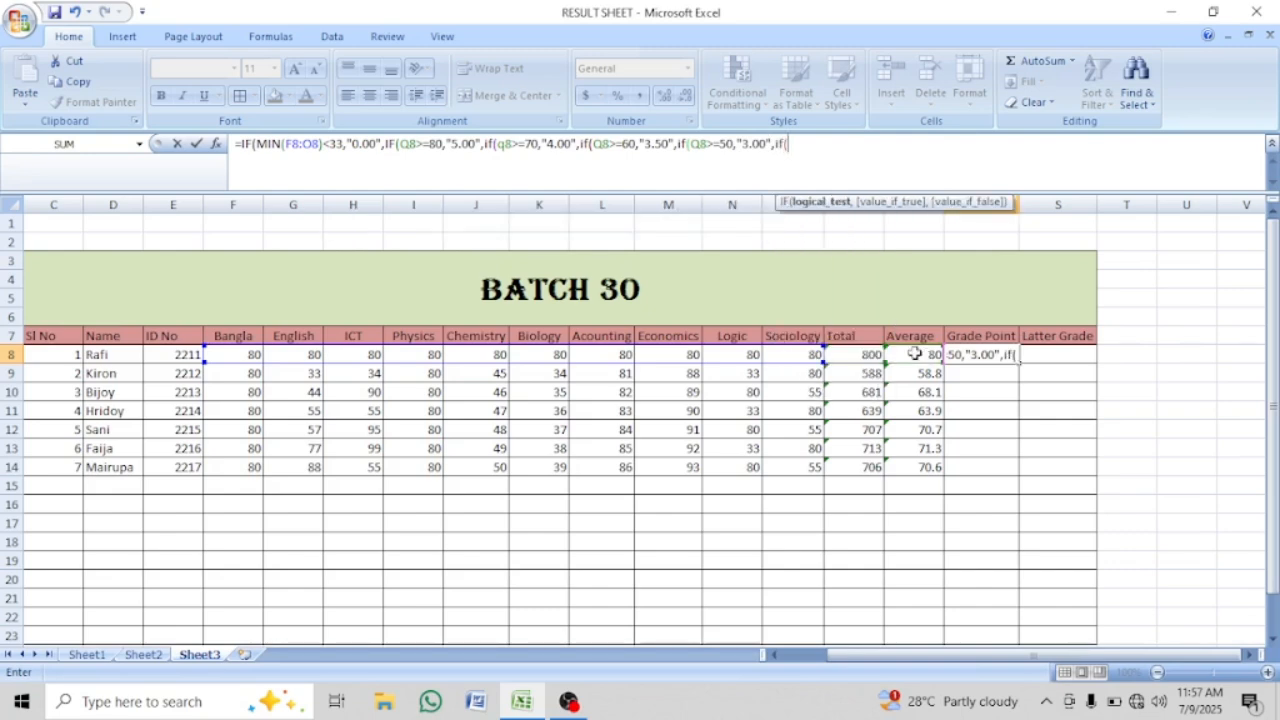
type("Q8>")
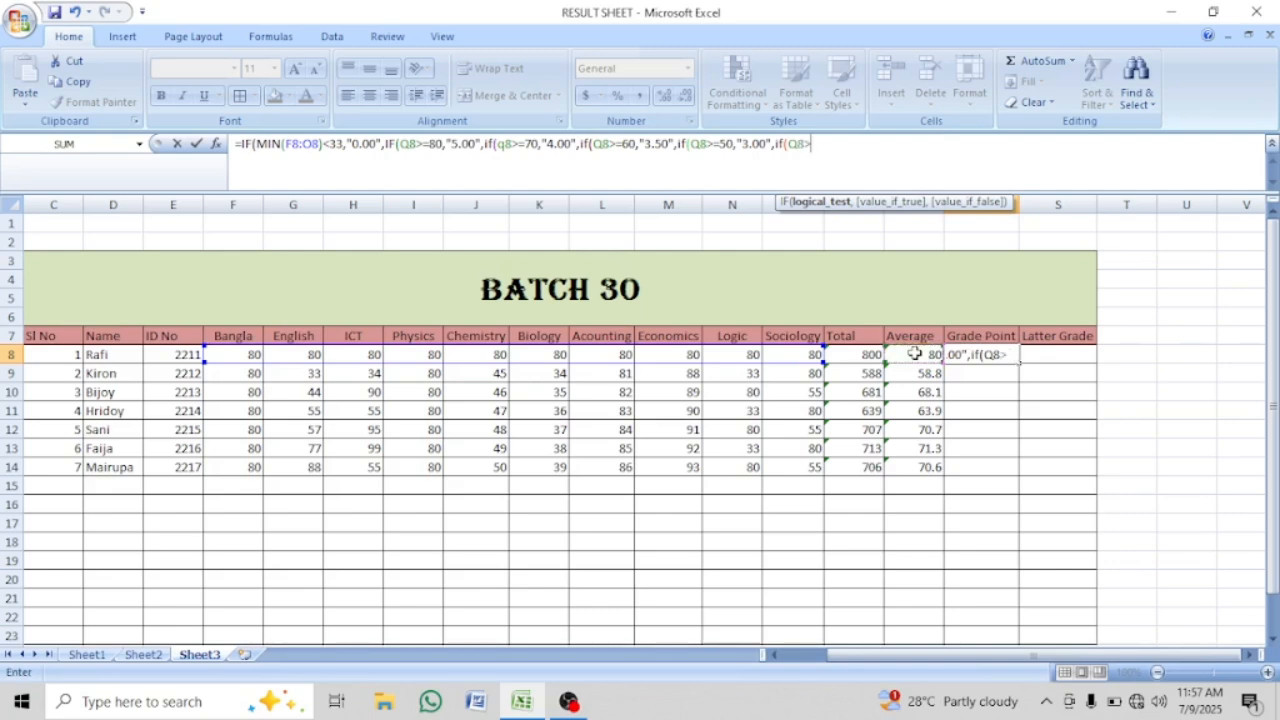
type("=40,\"")
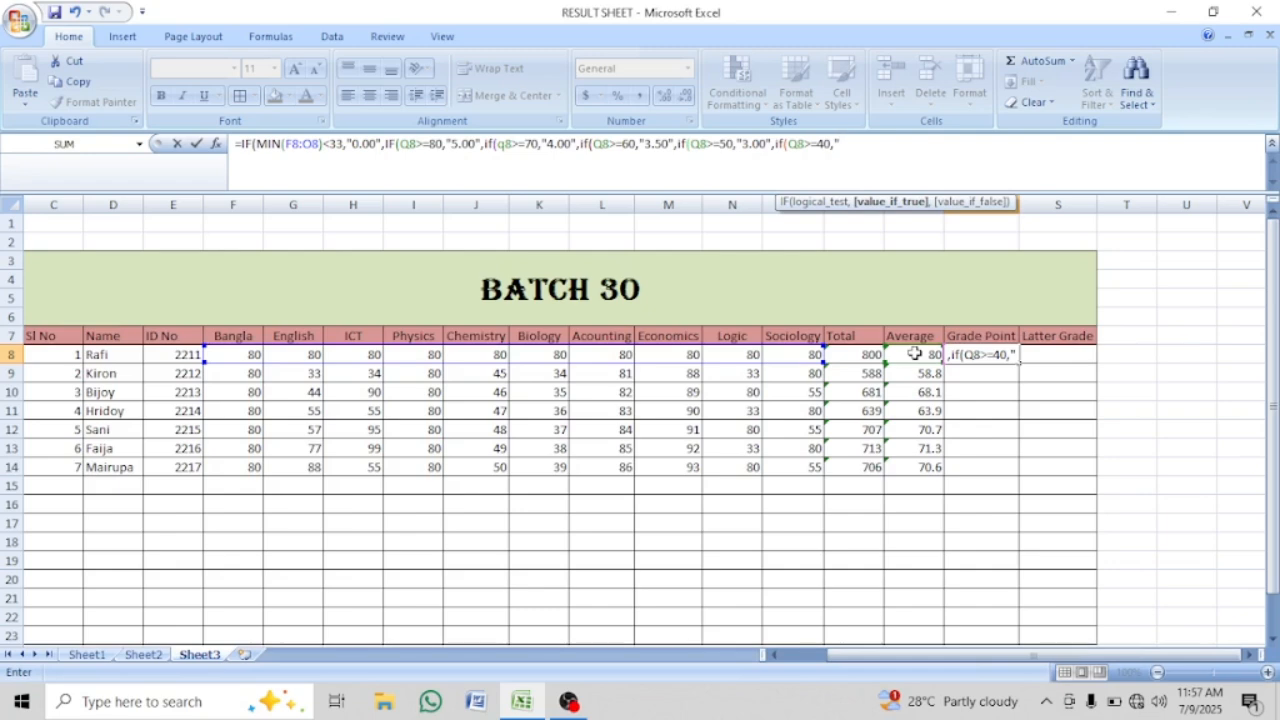
type("2.00\"")
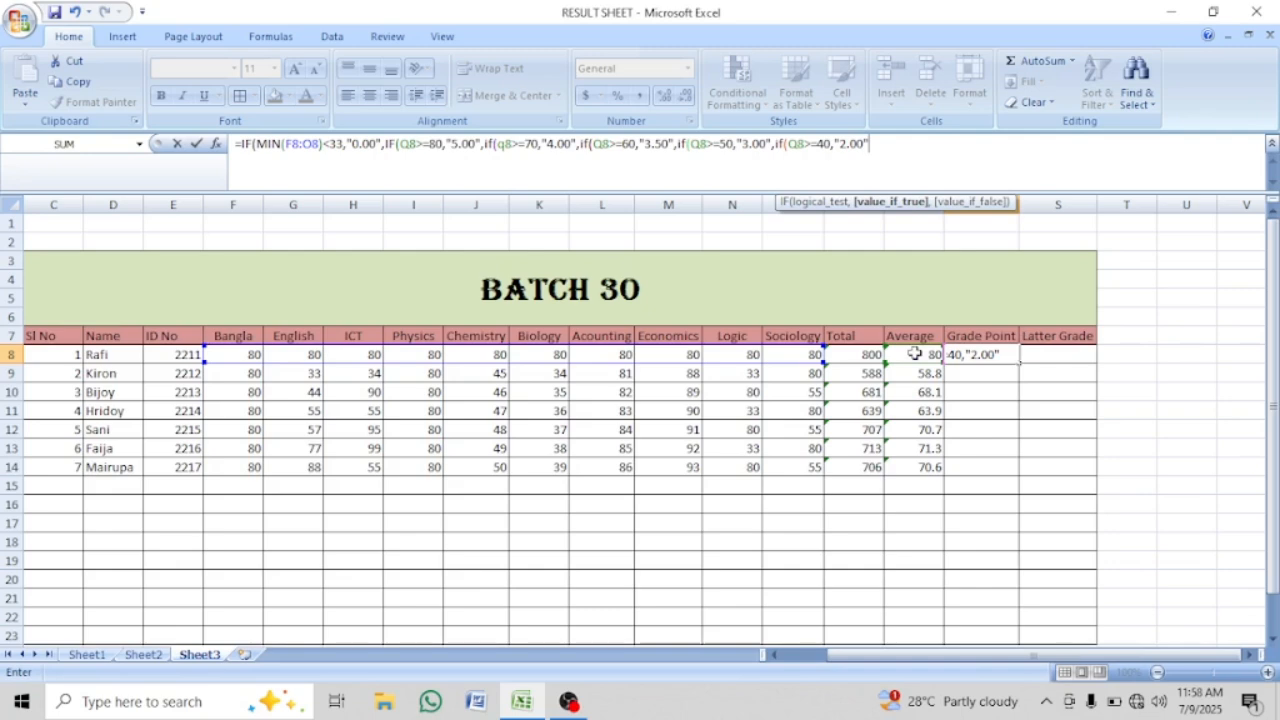
Add the nested condition if(Q8>=33,"1.00" to the Grade Point formula in R8
type(",if(")
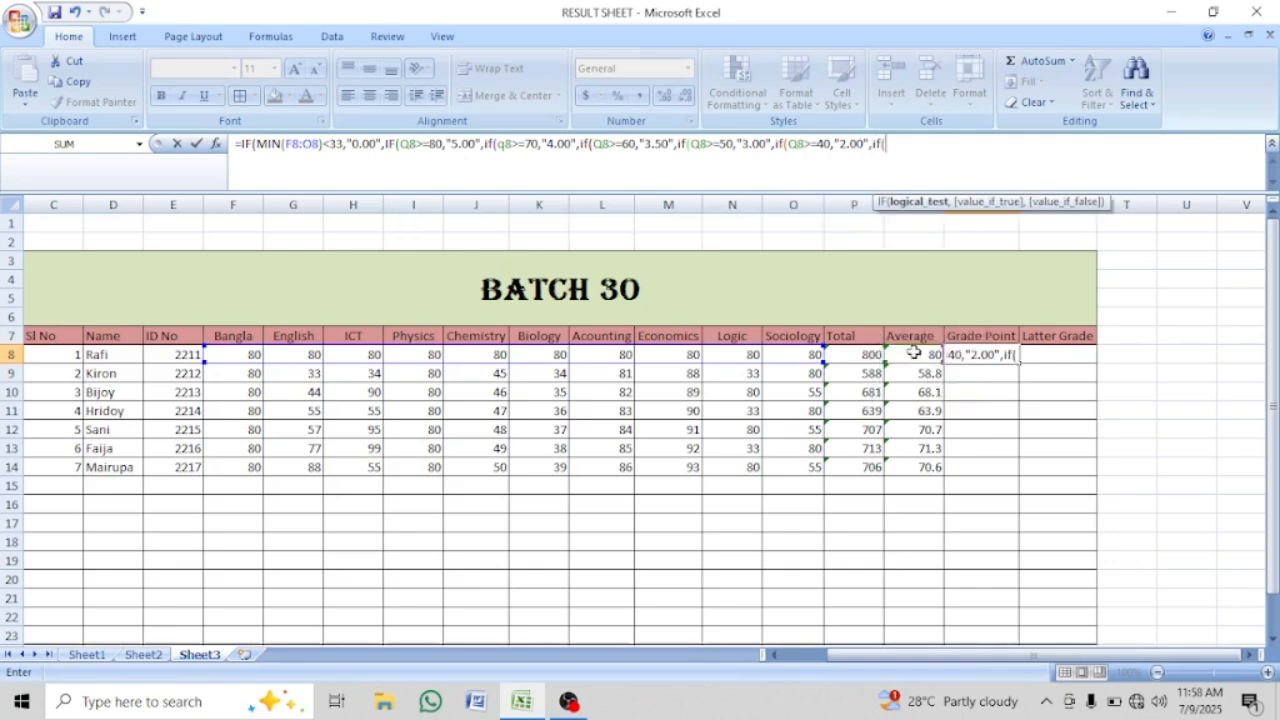
left_click(913, 354)
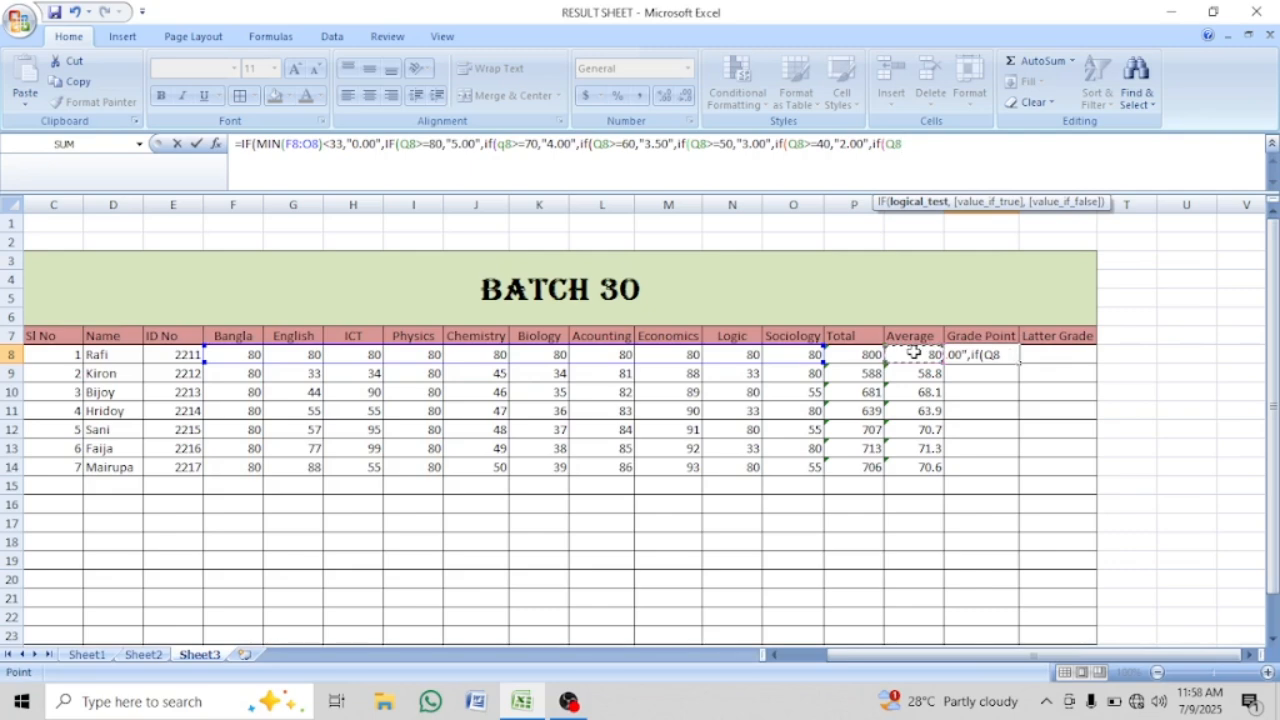
type(">=")
type("33")
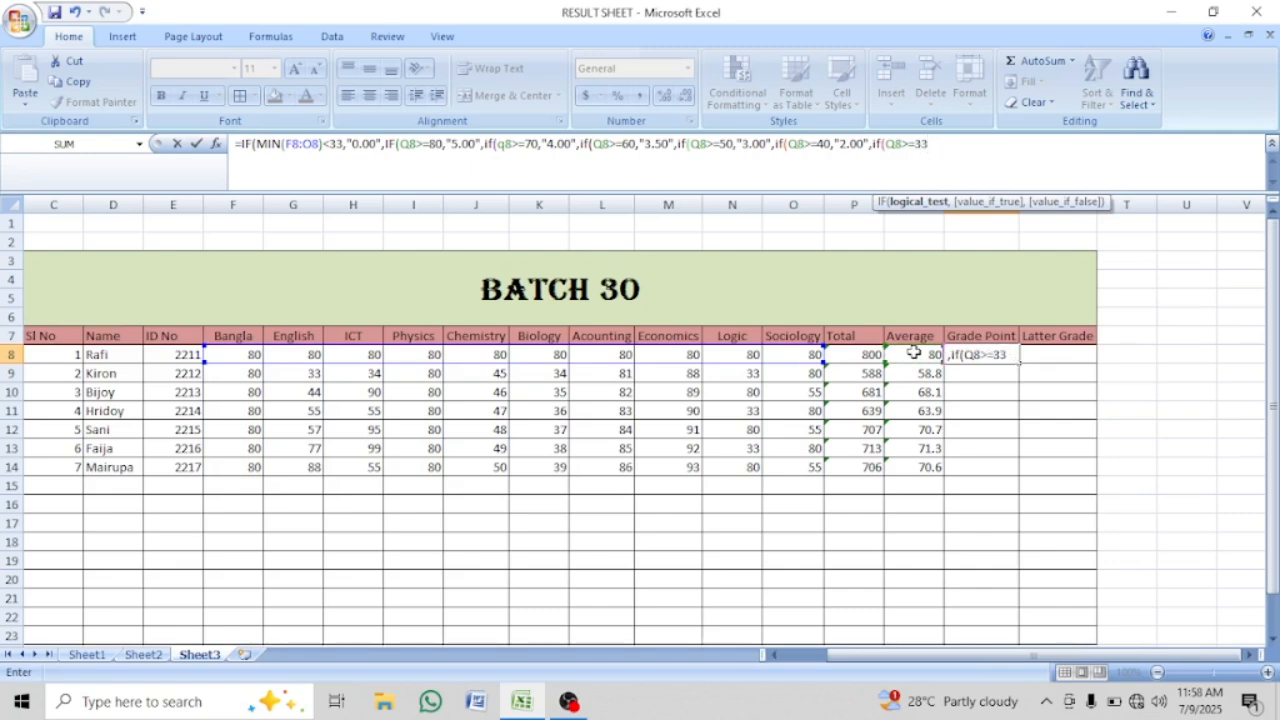
type(",")
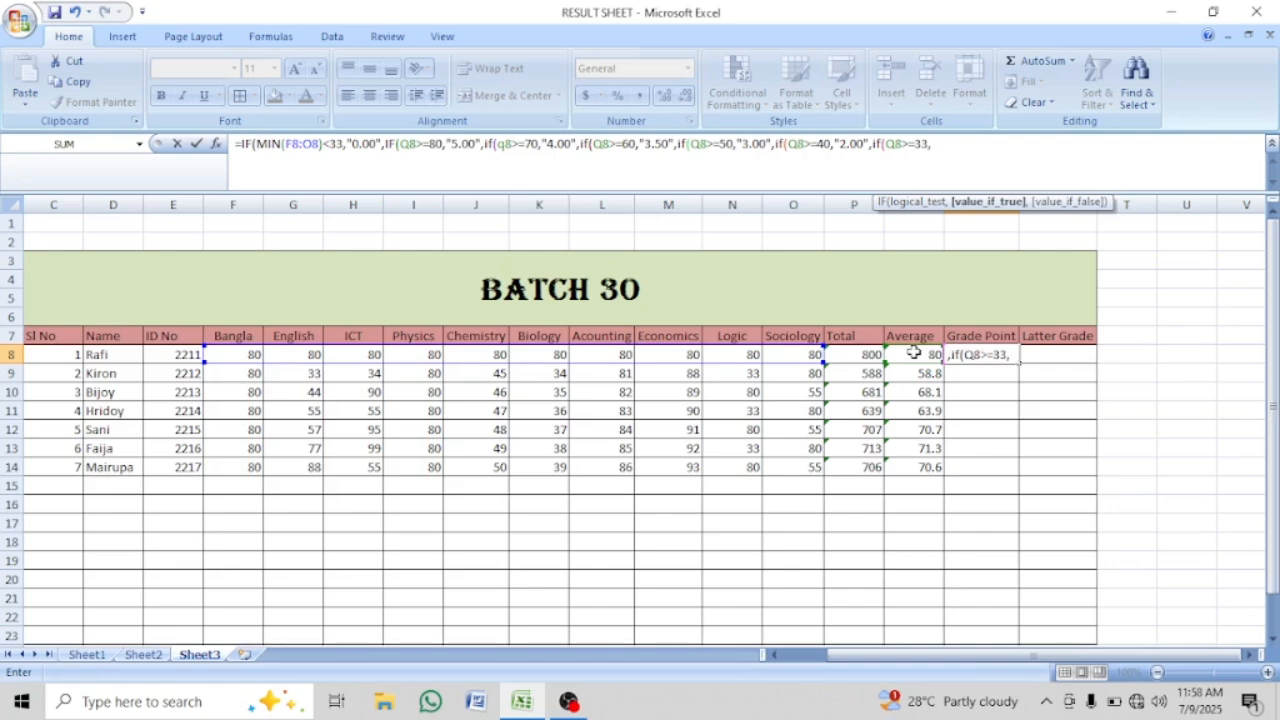
type("\"")
type("1.0")
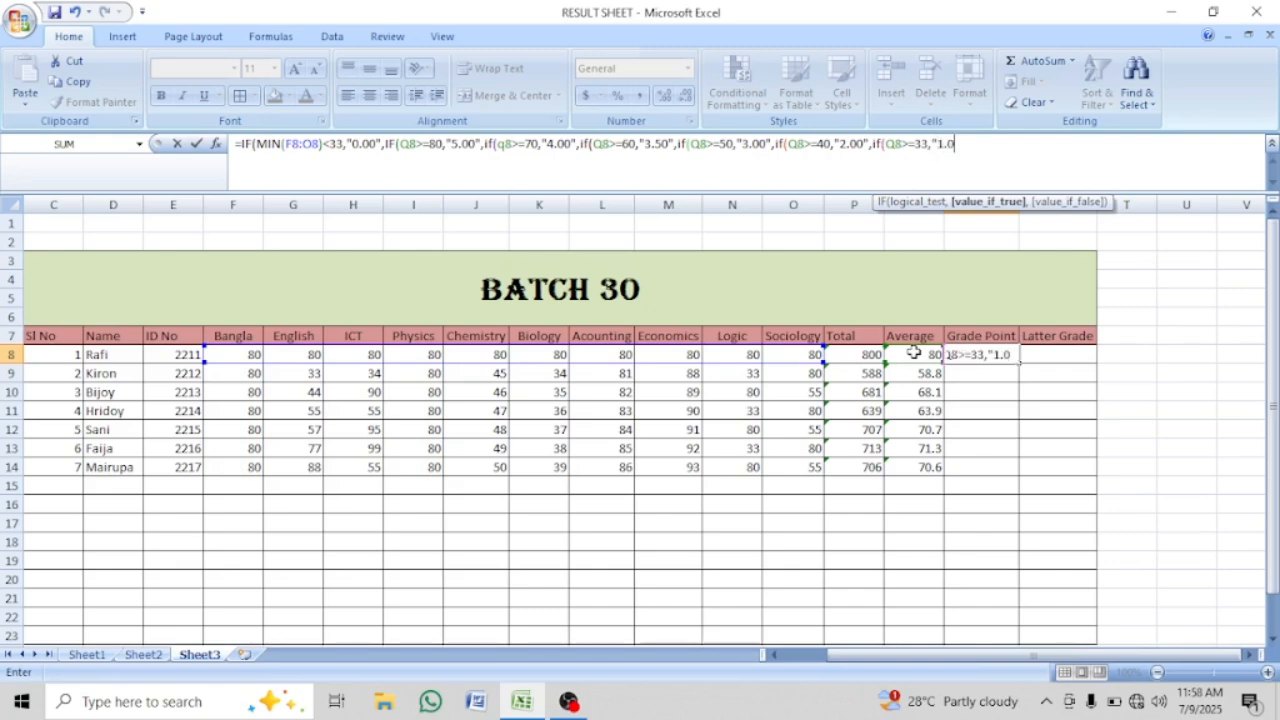
type("0\"")
type(",")
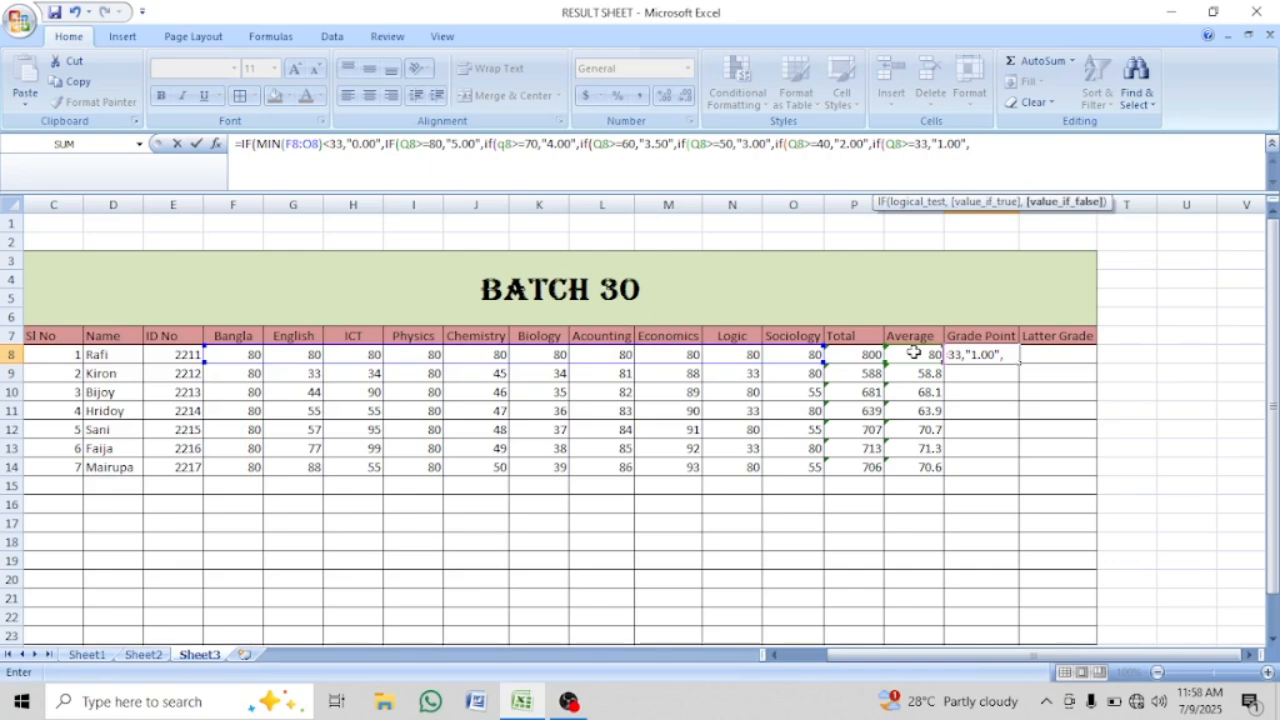
Finish the Grade Point formula in R8 with the fallback result "0.00" and seven closing parentheses, and enter it
type("\"0.00")
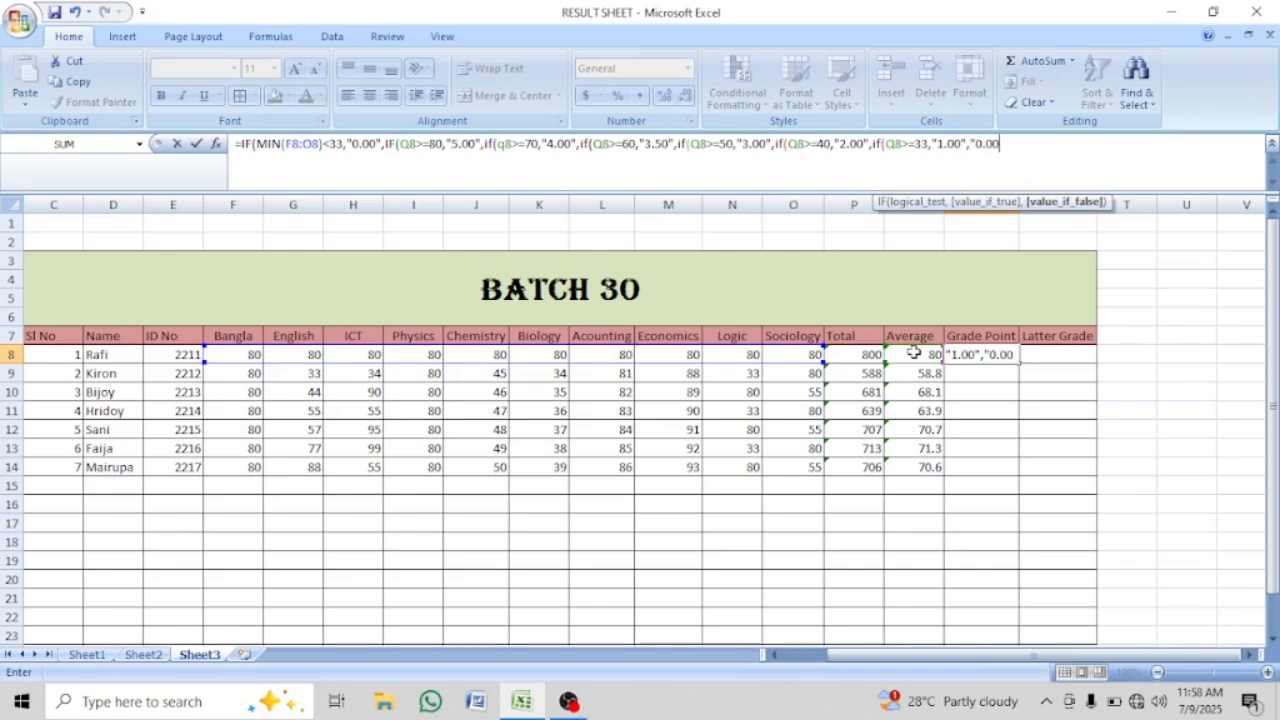
type("\"")
left_click_drag(971, 147, 238, 143)
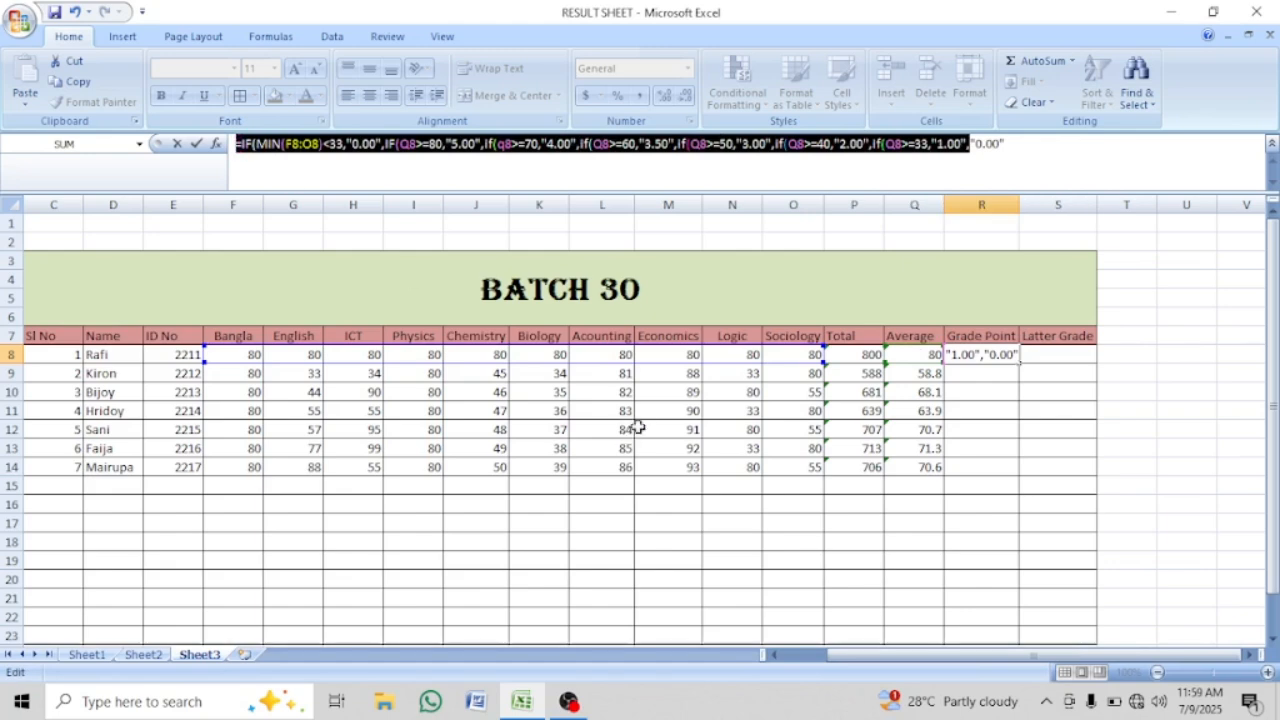
left_click(1019, 144)
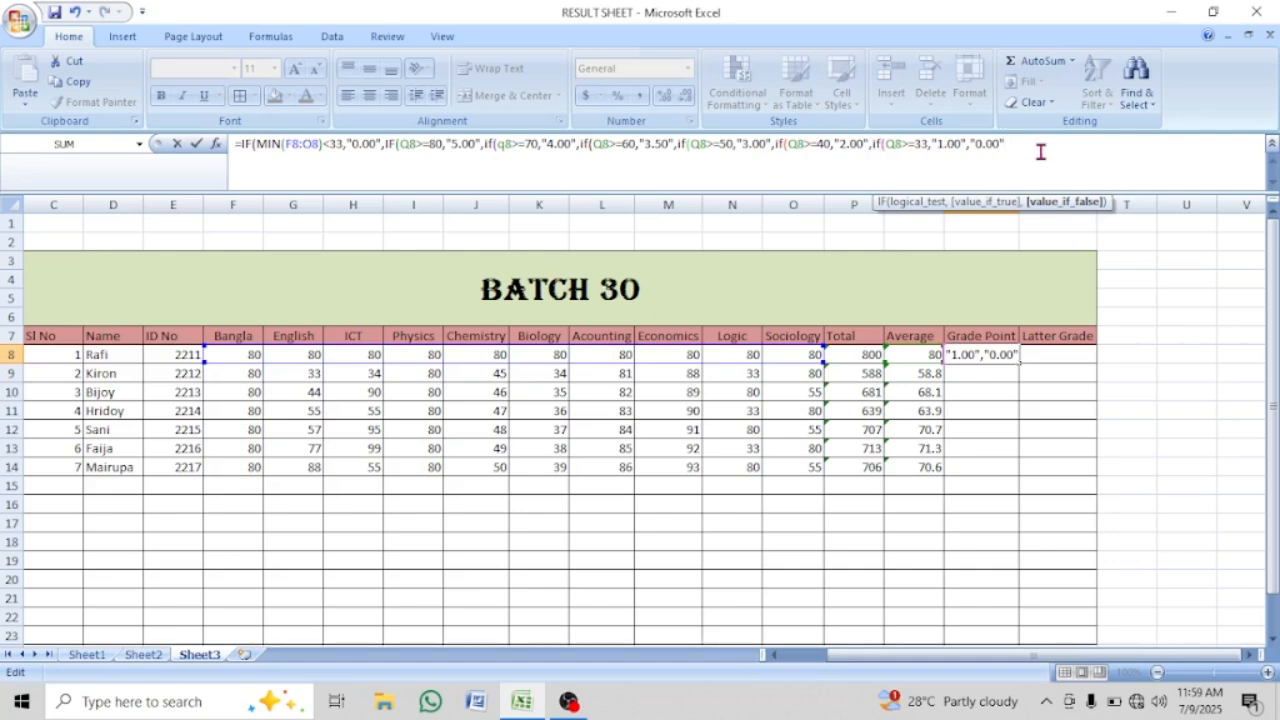
type(")))))))")
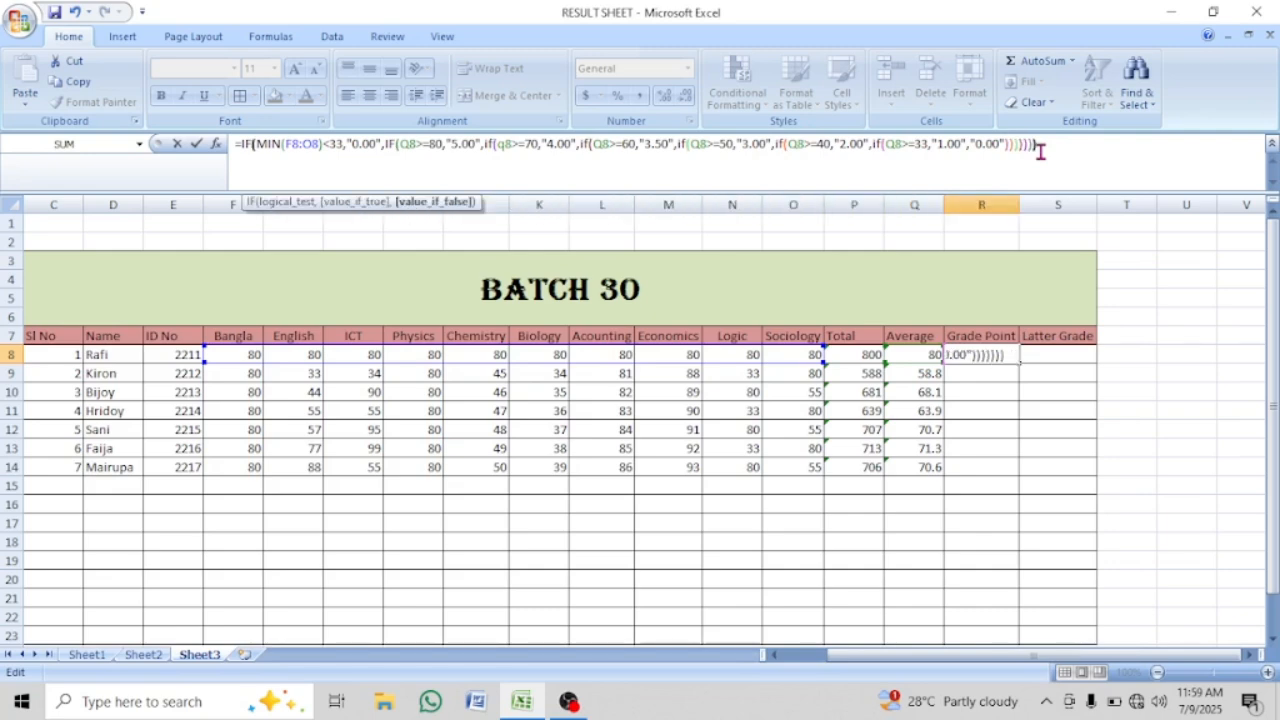
key("Return")
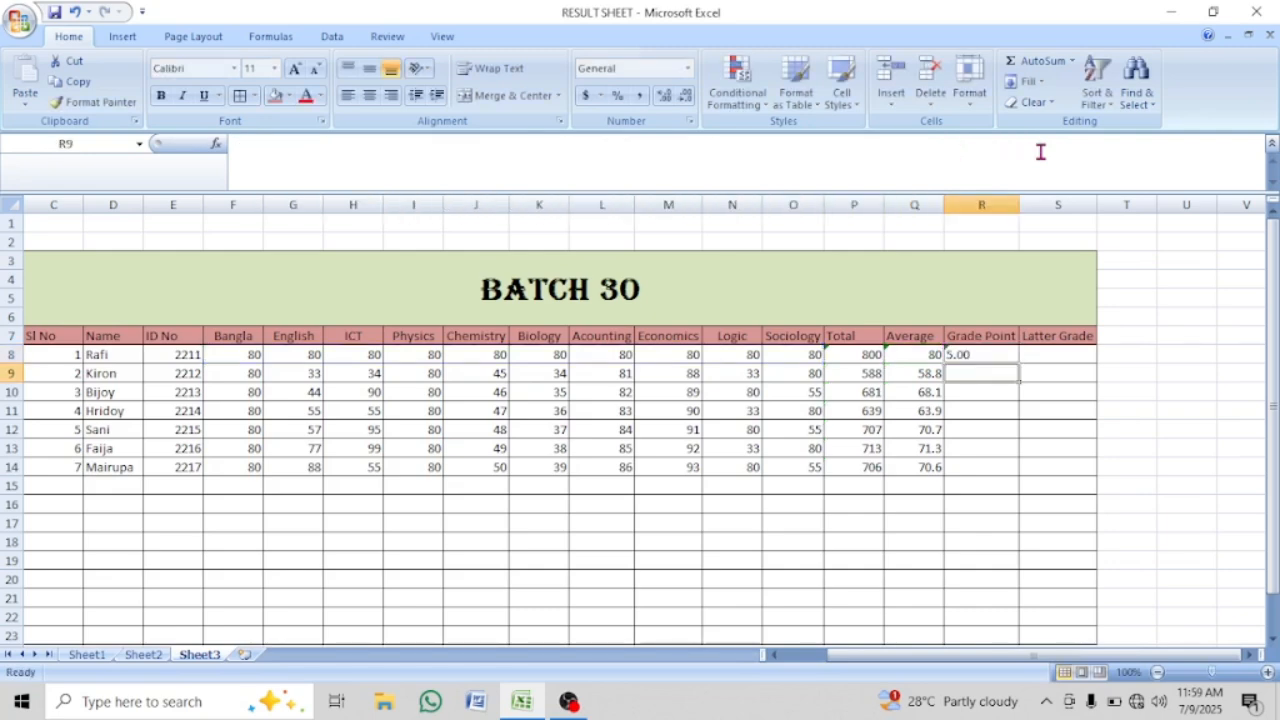
Fill the Grade Point formula from R8 down to R14 for the remaining students
left_click(1005, 355)
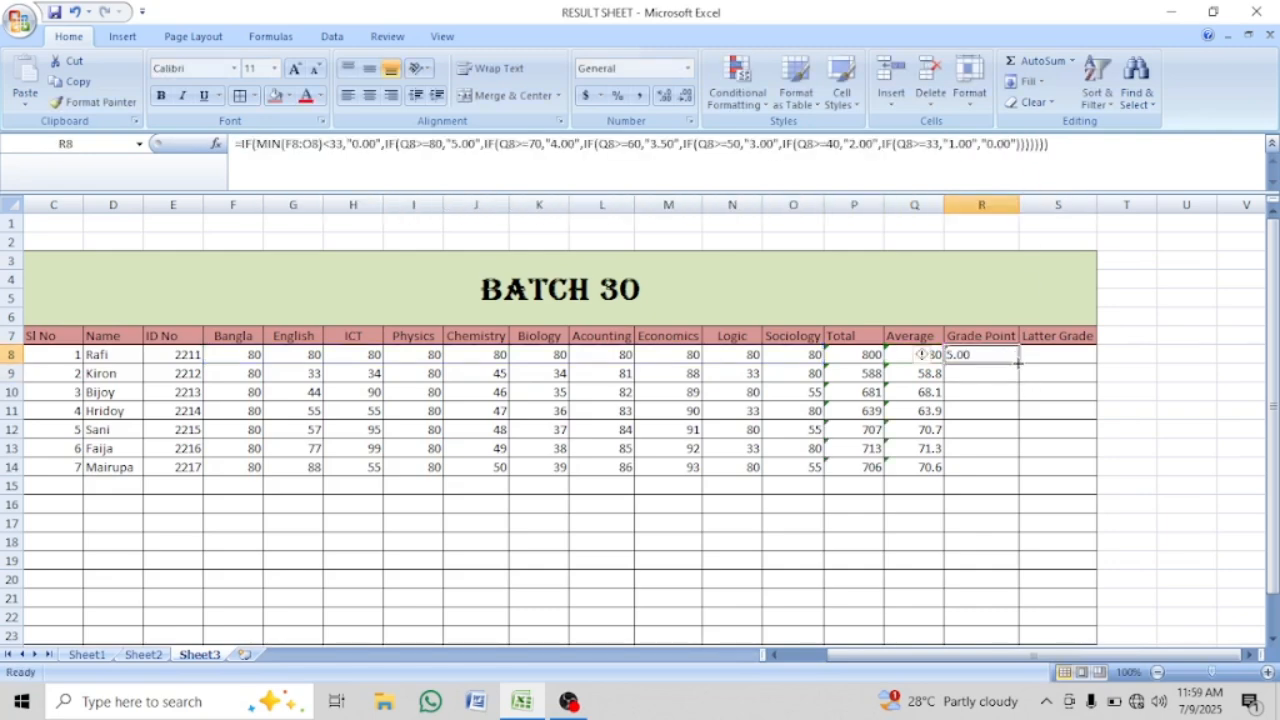
left_click_drag(1019, 364, 1016, 472)
Check the grade points and copied formulas in the Grade Point column against the students' averages
left_click(994, 418)
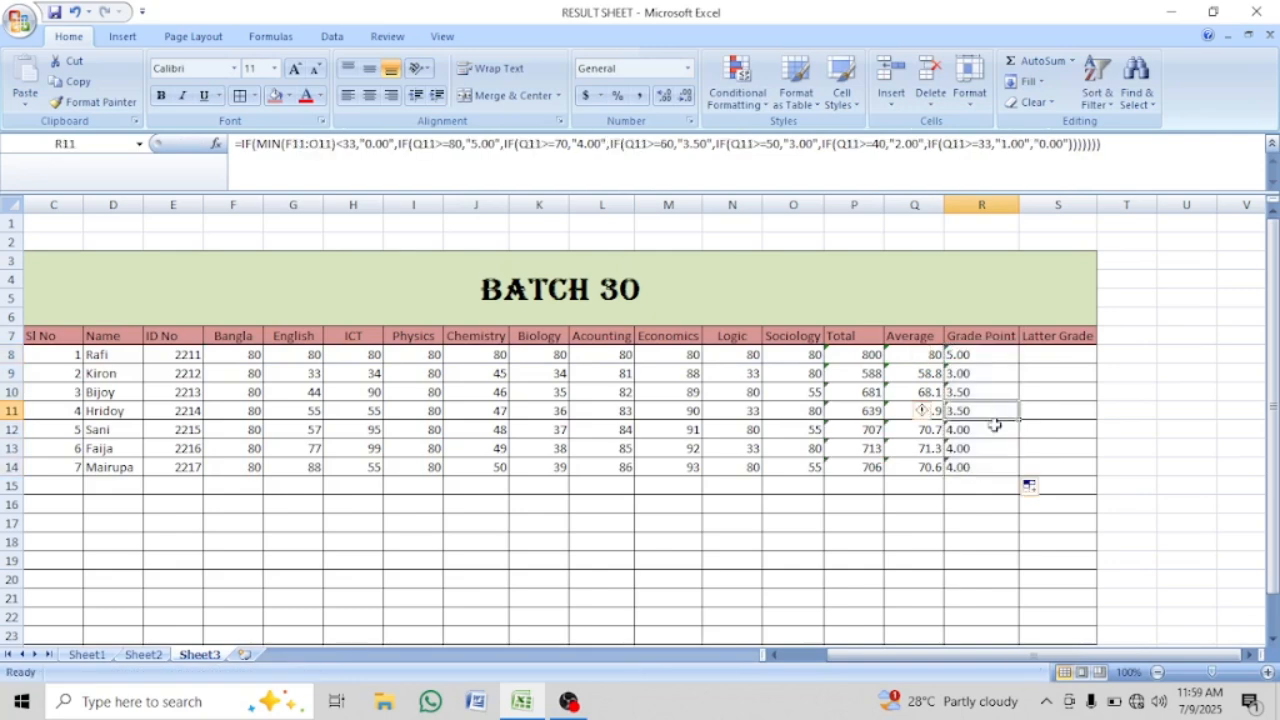
left_click(986, 498)
left_click(974, 376)
left_click(976, 468)
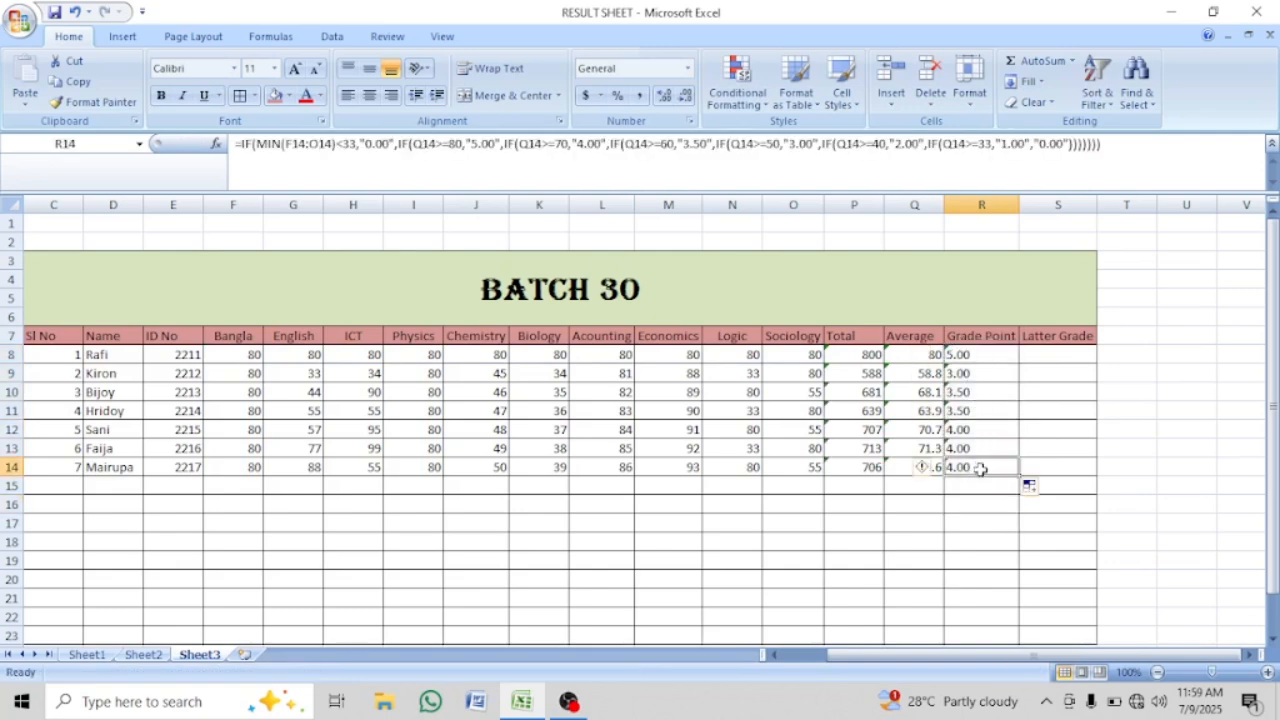
left_click(982, 393)
left_click(992, 353)
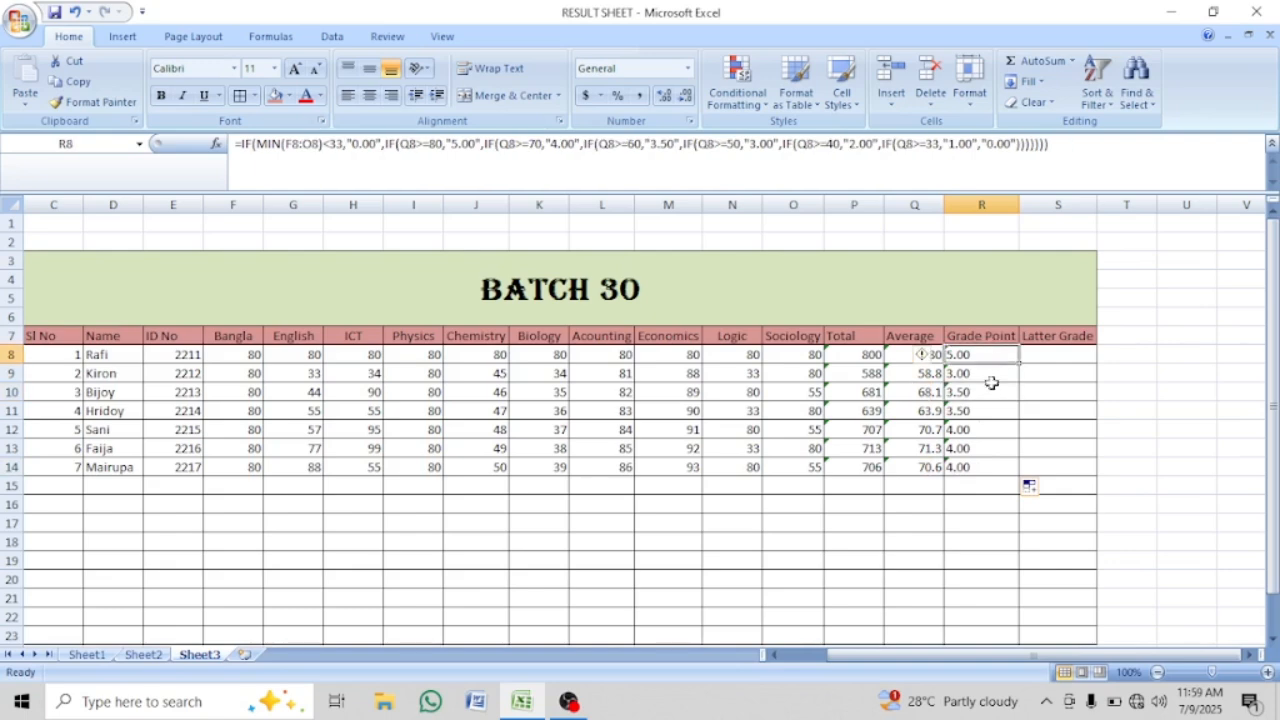
left_click(992, 394)
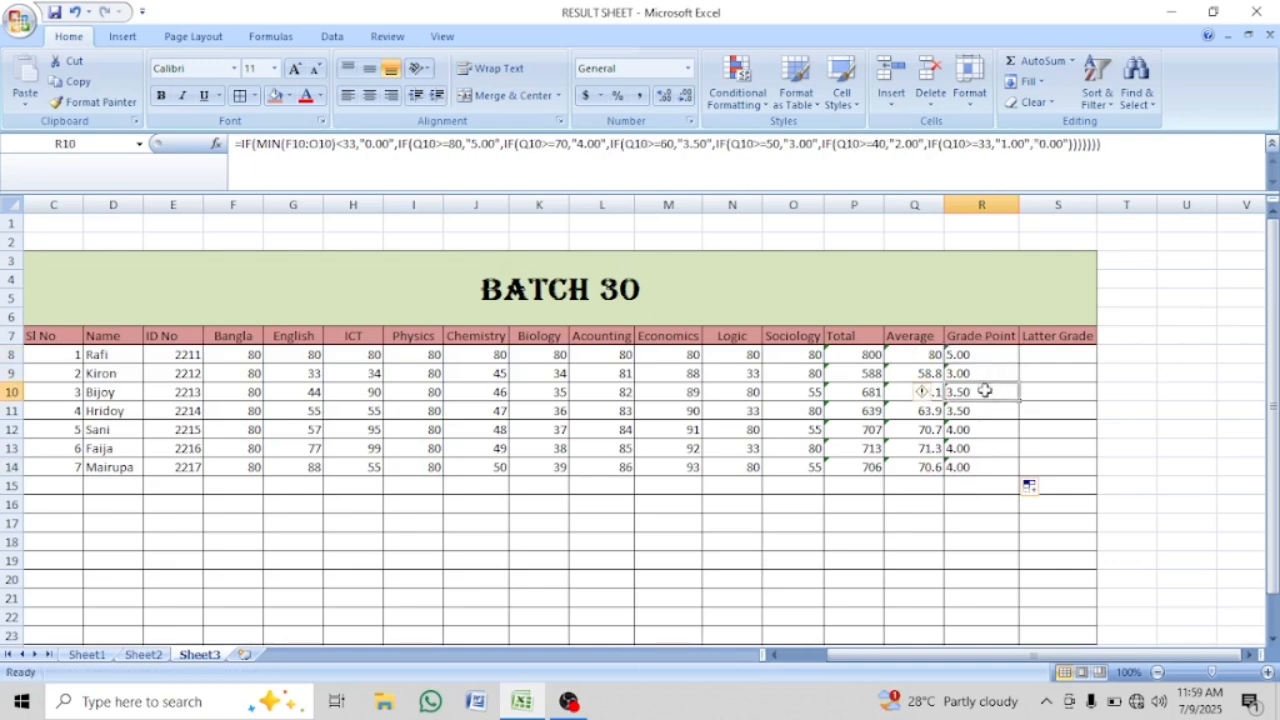
left_click(986, 372)
left_click(988, 355)
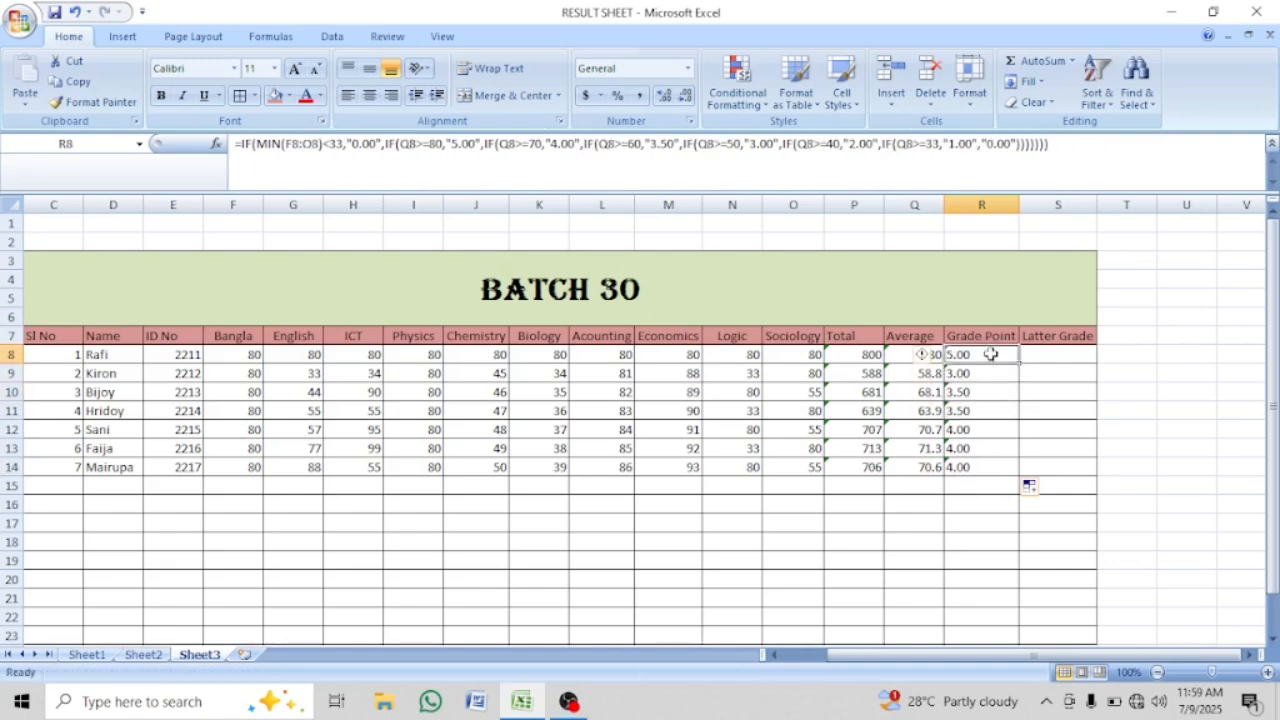
left_click(983, 391)
left_click(985, 428)
left_click(990, 373)
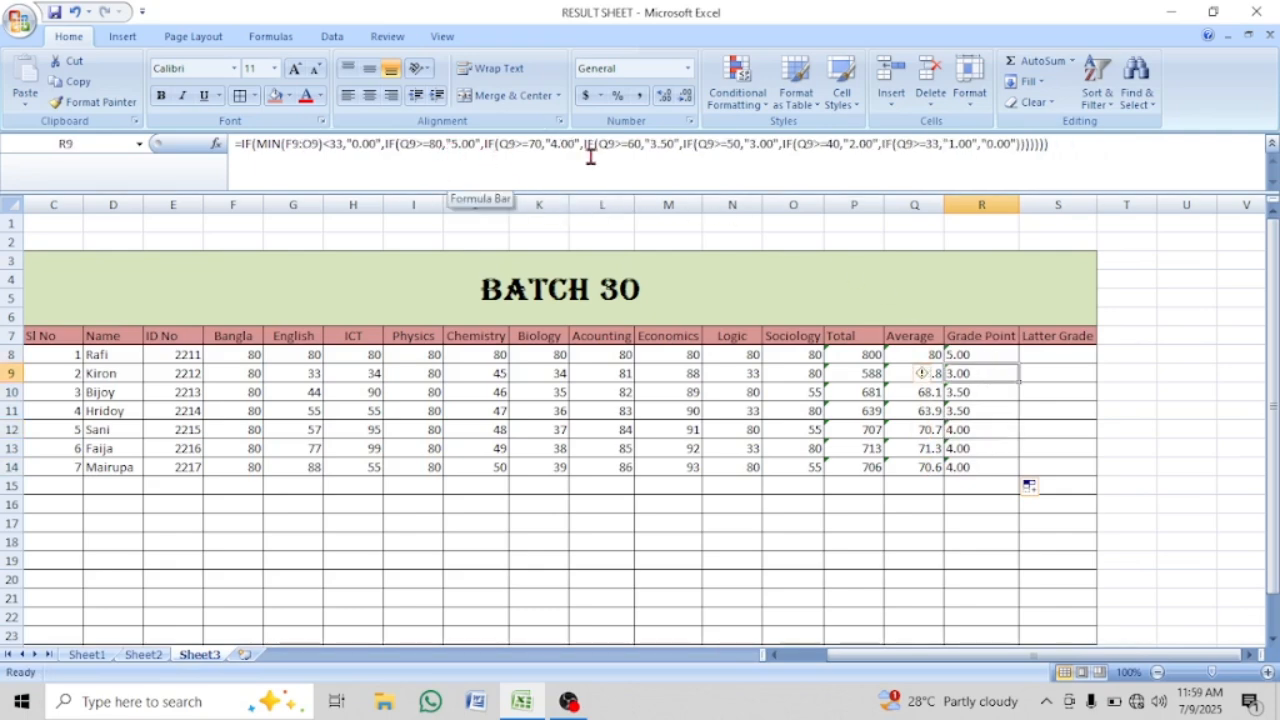
Review the nested IF conditions of the Grade Point formula in R9, from the minimum-mark test to the 80 and 70 thresholds
left_click(1104, 151)
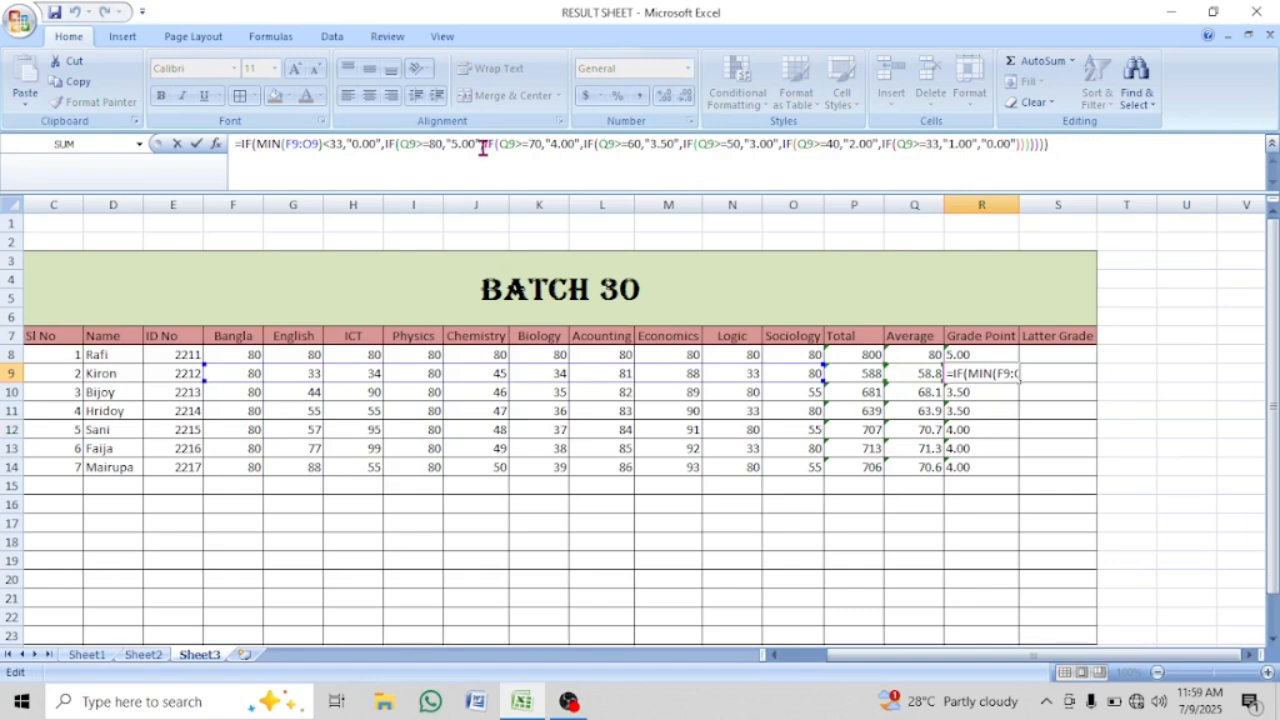
left_click_drag(482, 147, 240, 147)
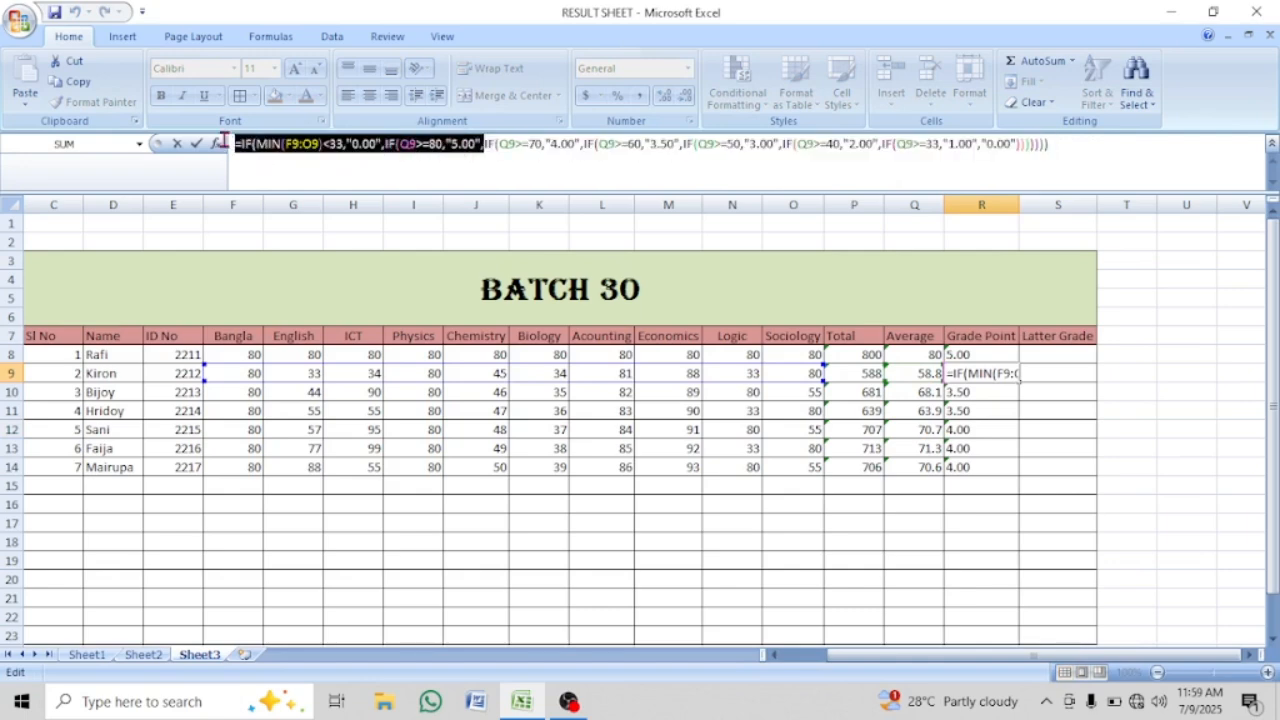
left_click(385, 147)
left_click_drag(386, 147, 490, 147)
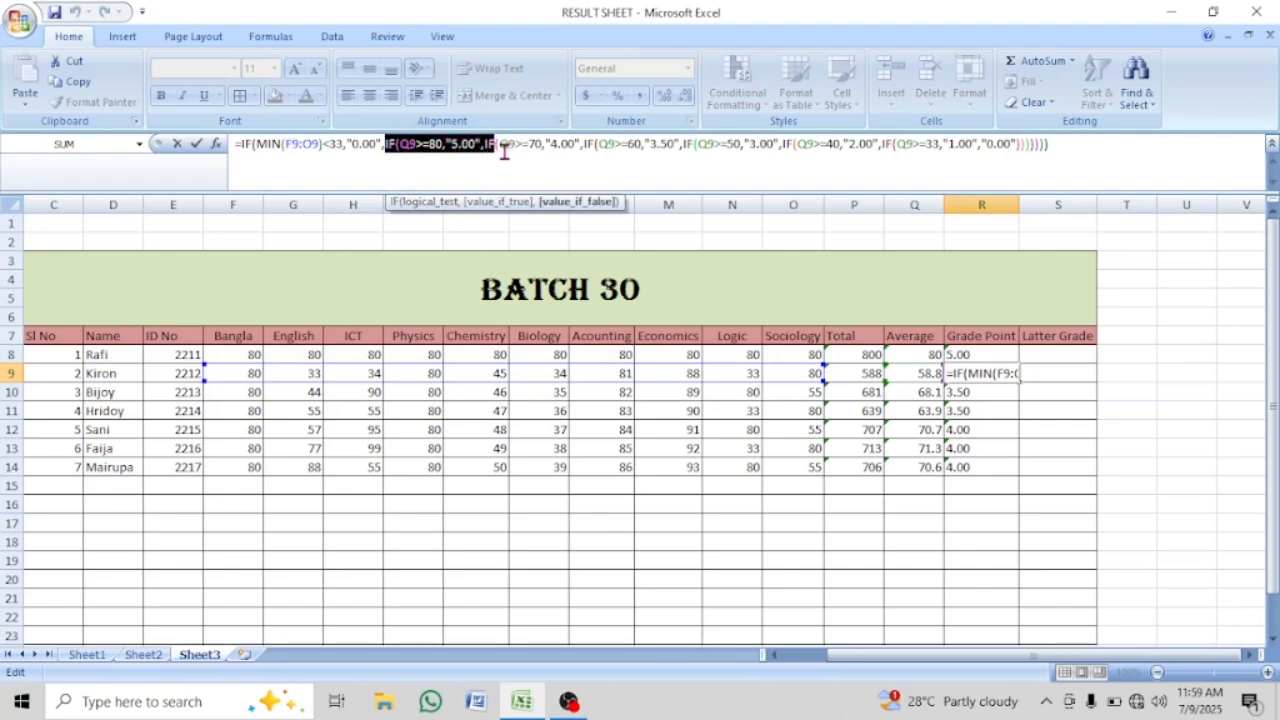
left_click(506, 146)
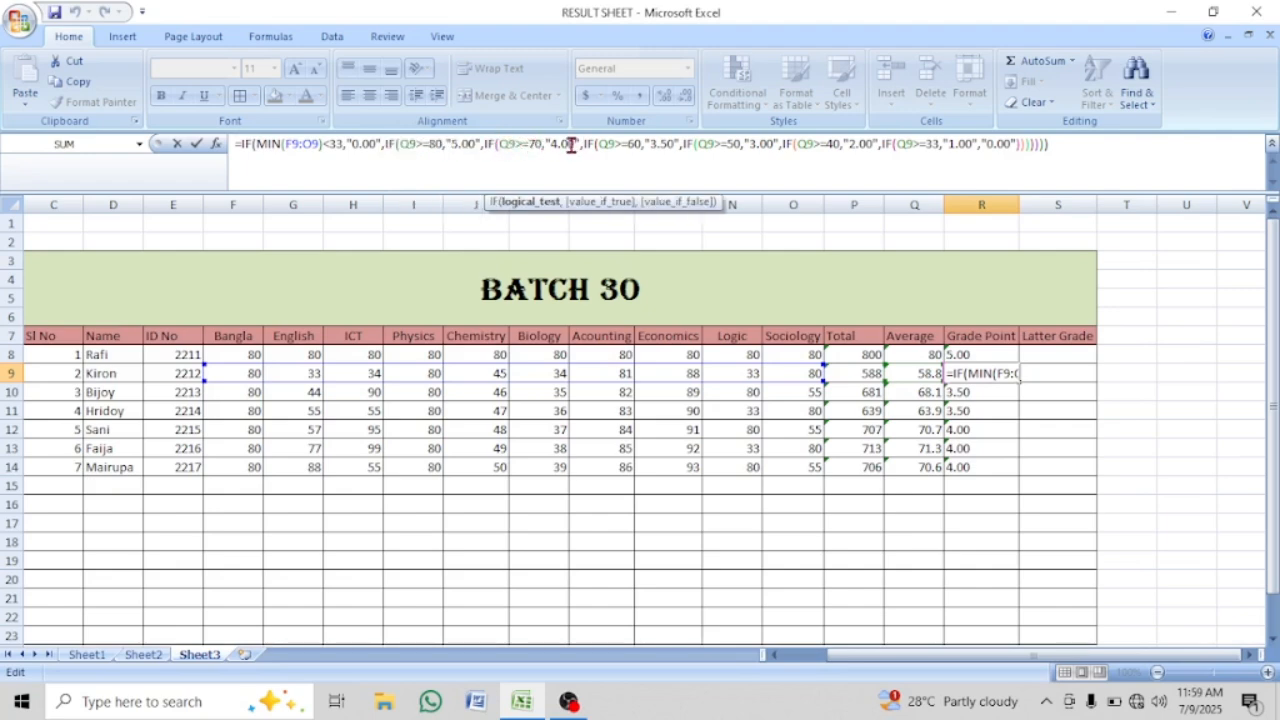
left_click(435, 146)
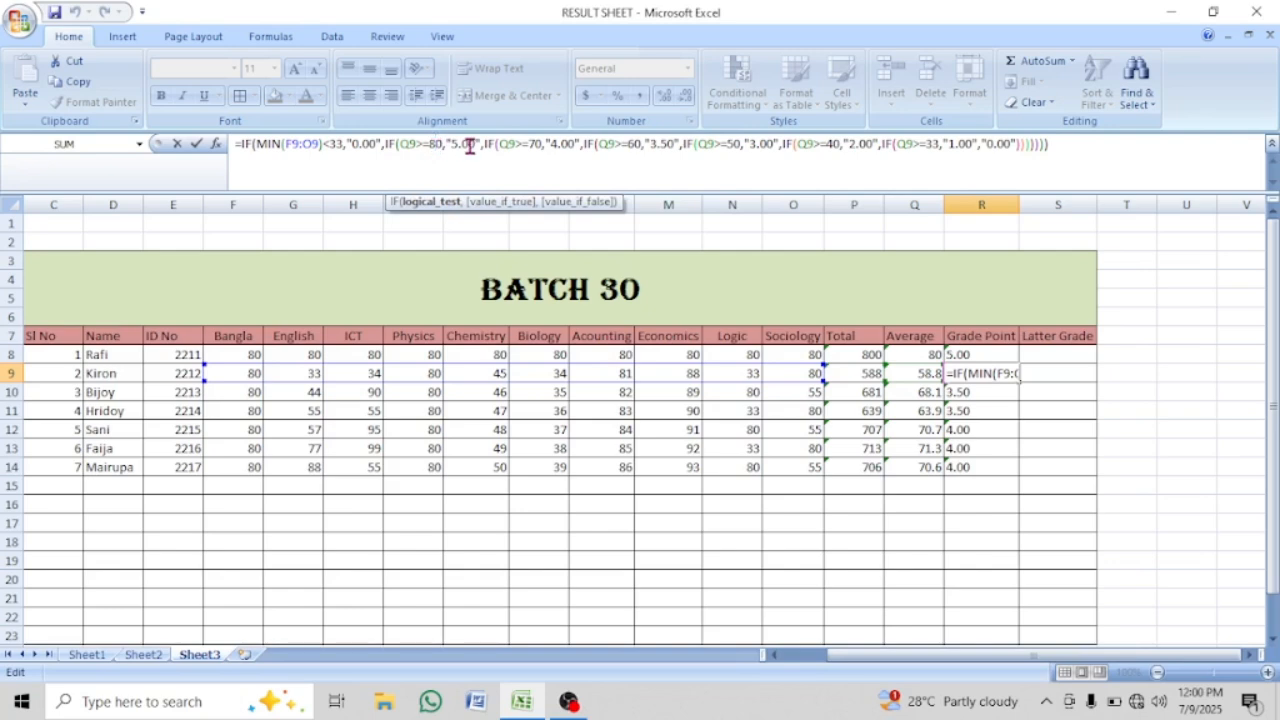
left_click(470, 146)
left_click(565, 144)
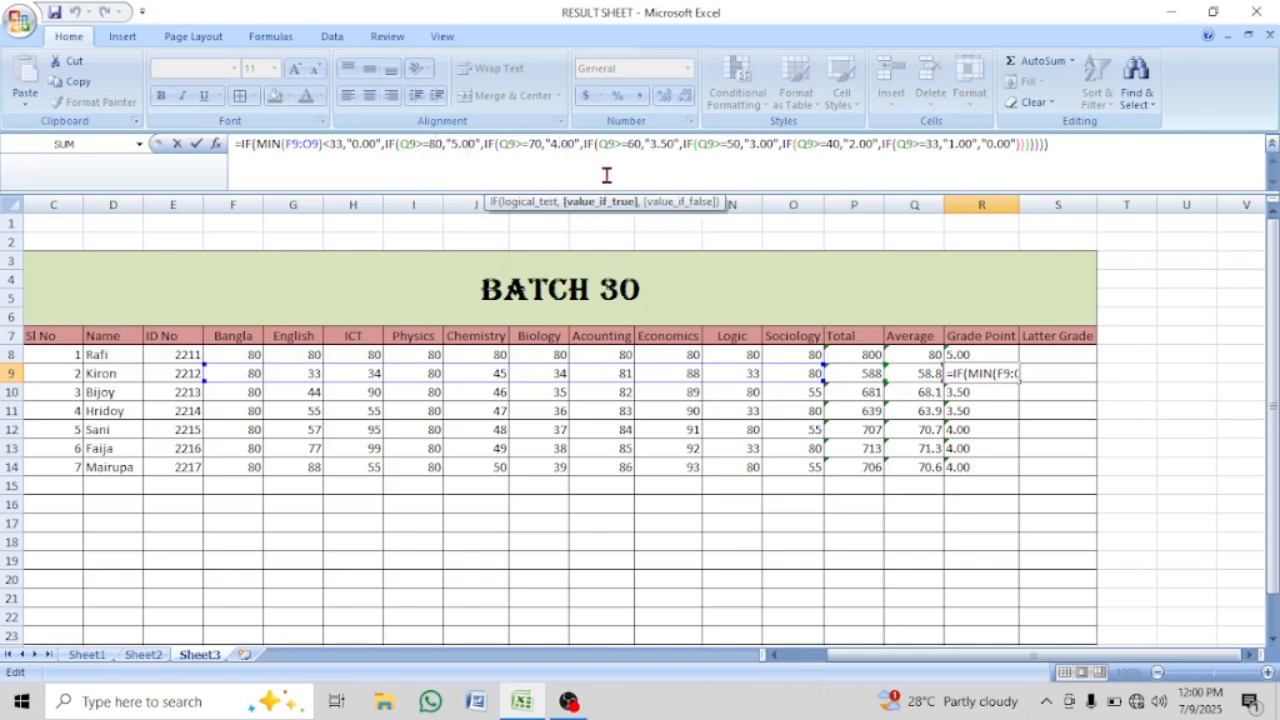
key("Return")
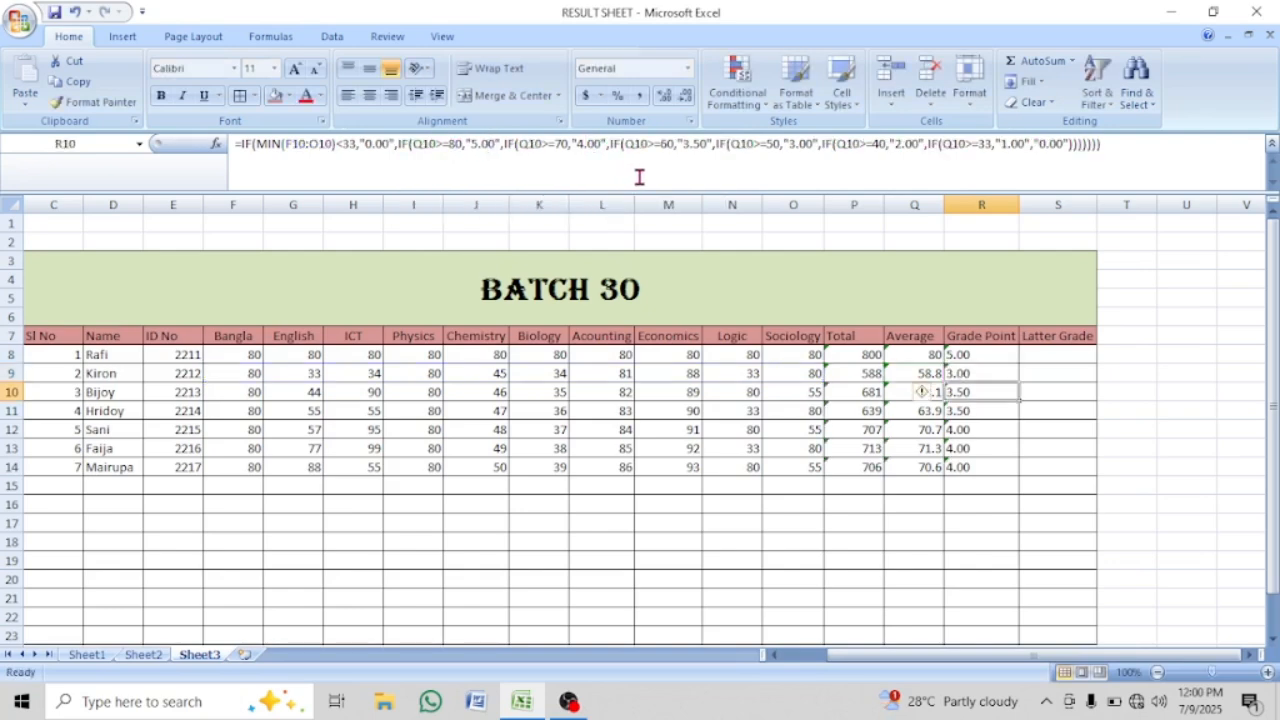
Copy the full Grade Point formula text from R8 into the first Latter Grade cell, S8, keeping its references to row 8
left_click(1063, 354)
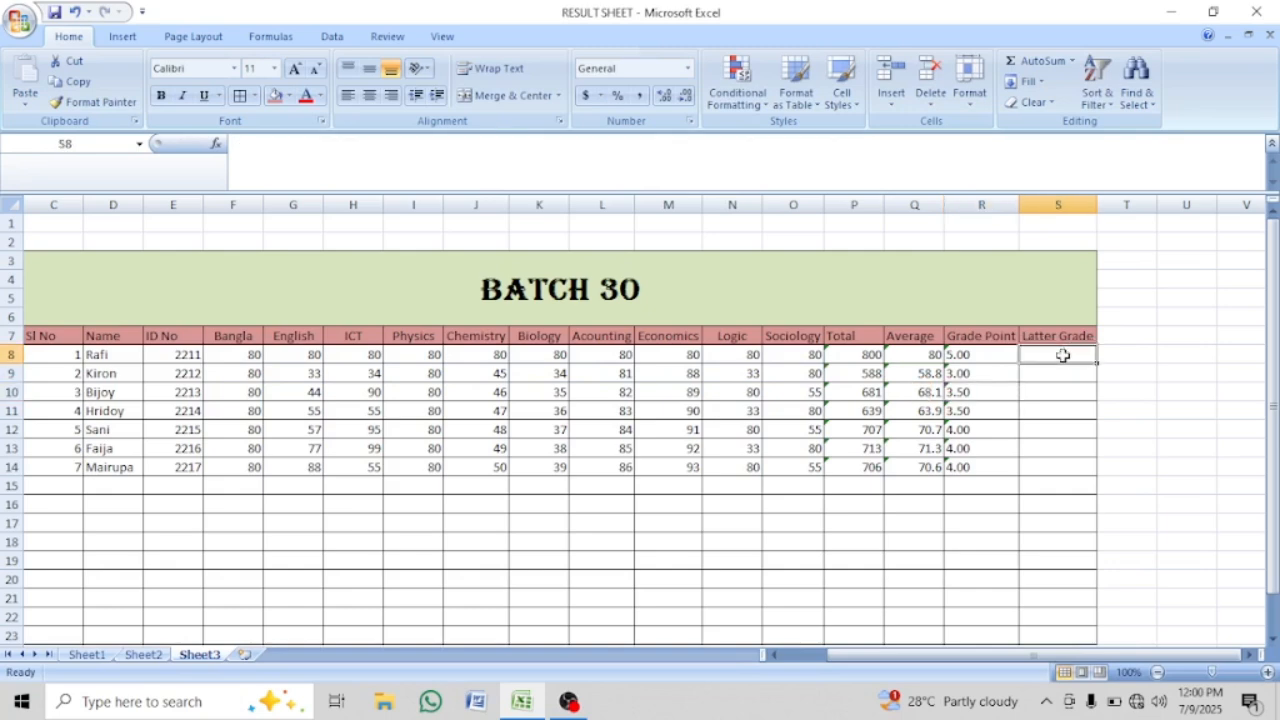
left_click(994, 354)
left_click_drag(1063, 146, 173, 143)
key("ctrl+c")
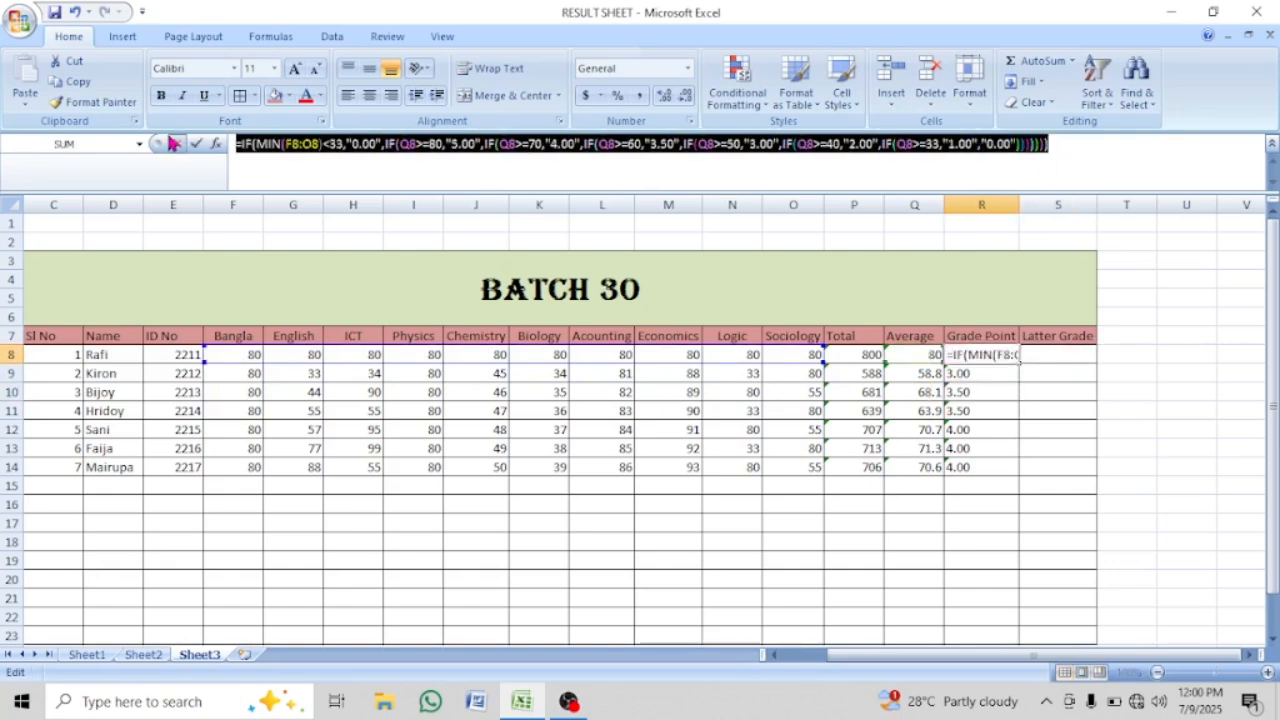
key("Return")
left_click(1055, 357)
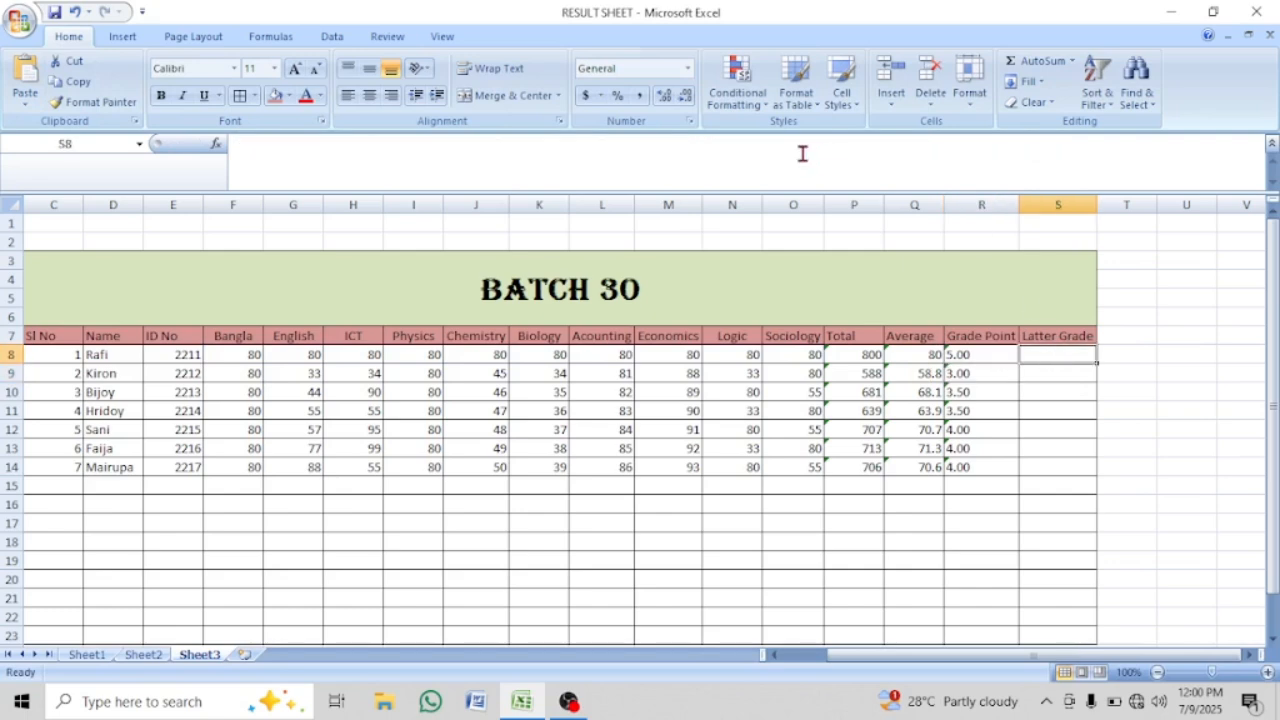
left_click(725, 161)
key("ctrl+v")
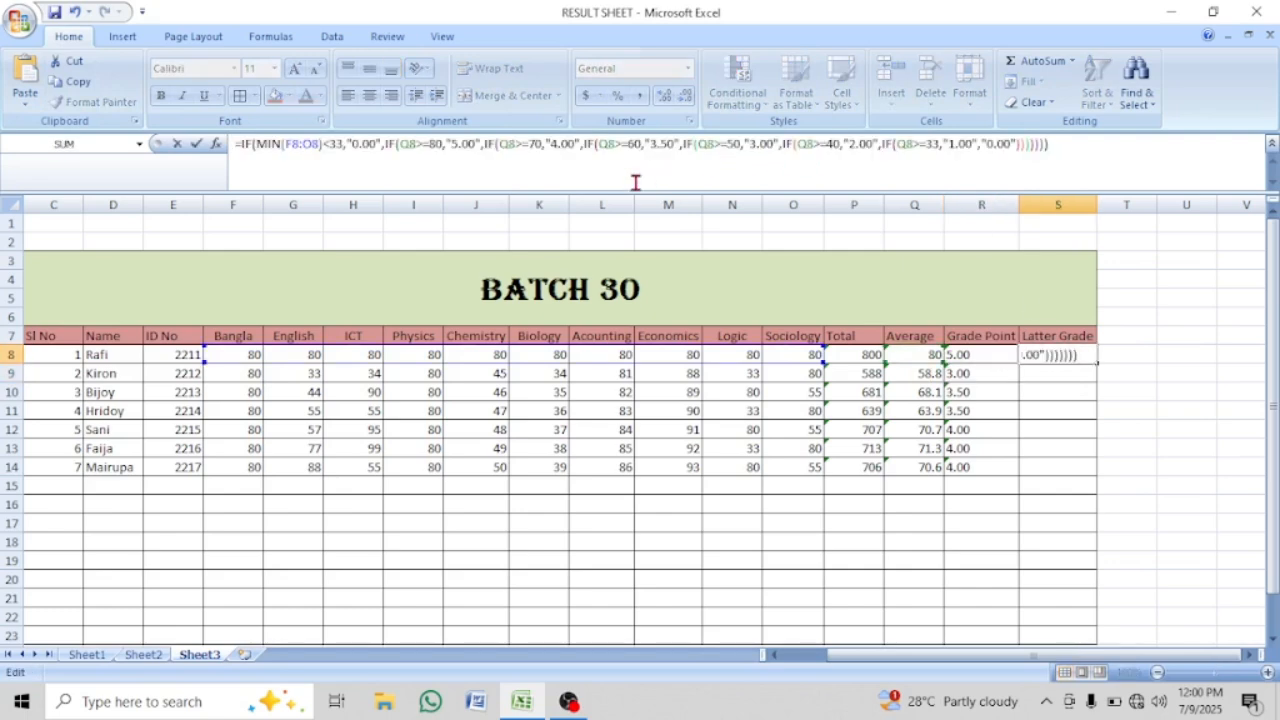
Change the result of the minimum-mark-below-33 test in the S8 formula to "F"
left_click(373, 145)
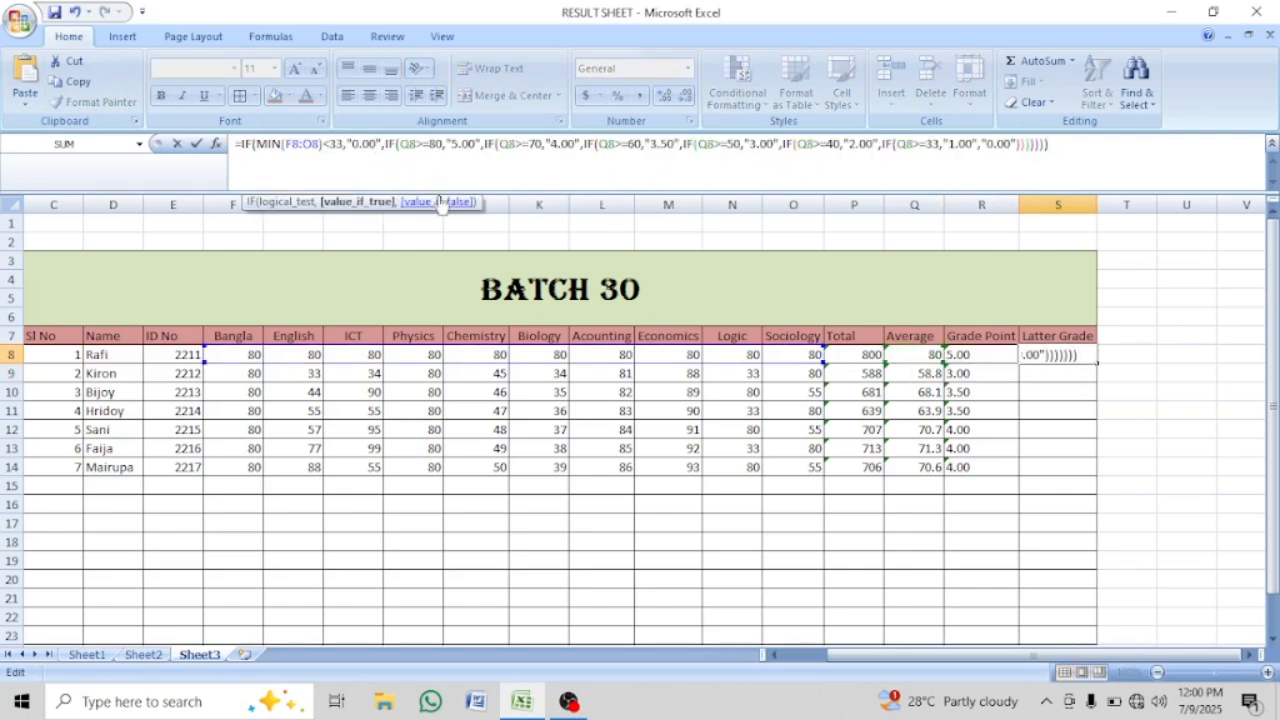
key("BackSpace")
key("BackSpace")
key("BackSpace")
key("BackSpace")
type("F")
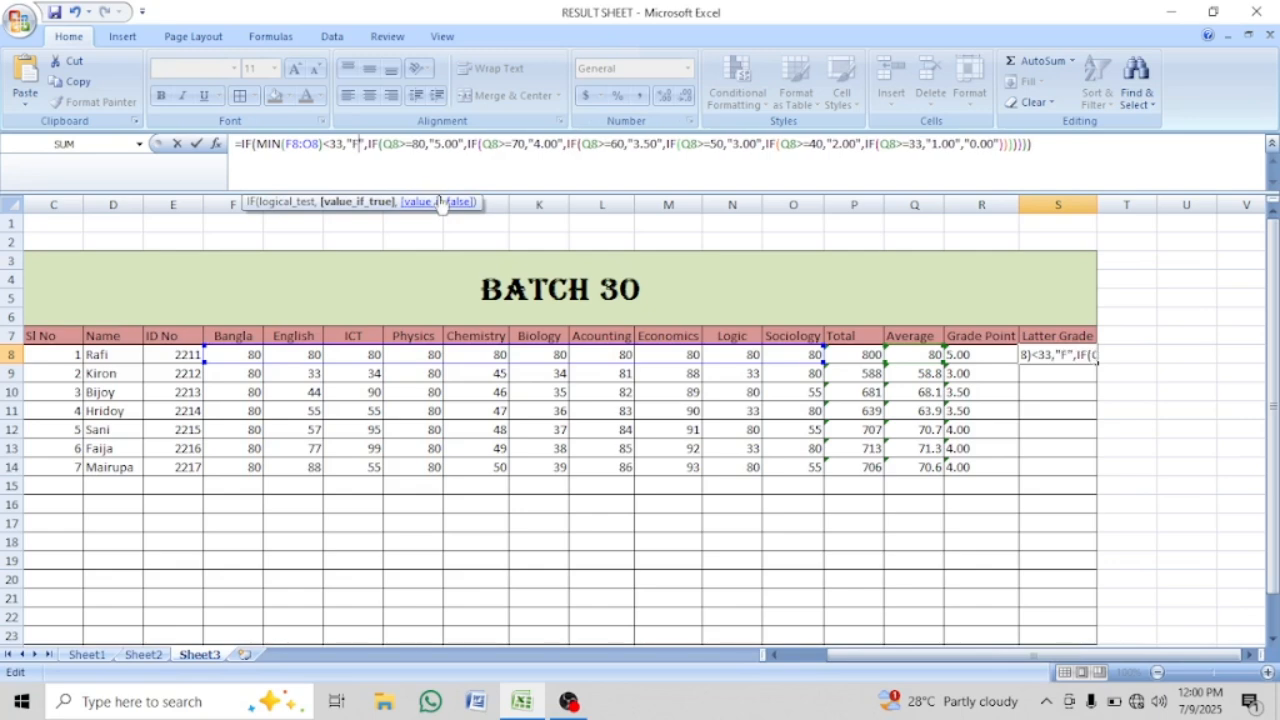
Change the result for an average of 80 or more in the S8 formula to "A+"
left_click(456, 145)
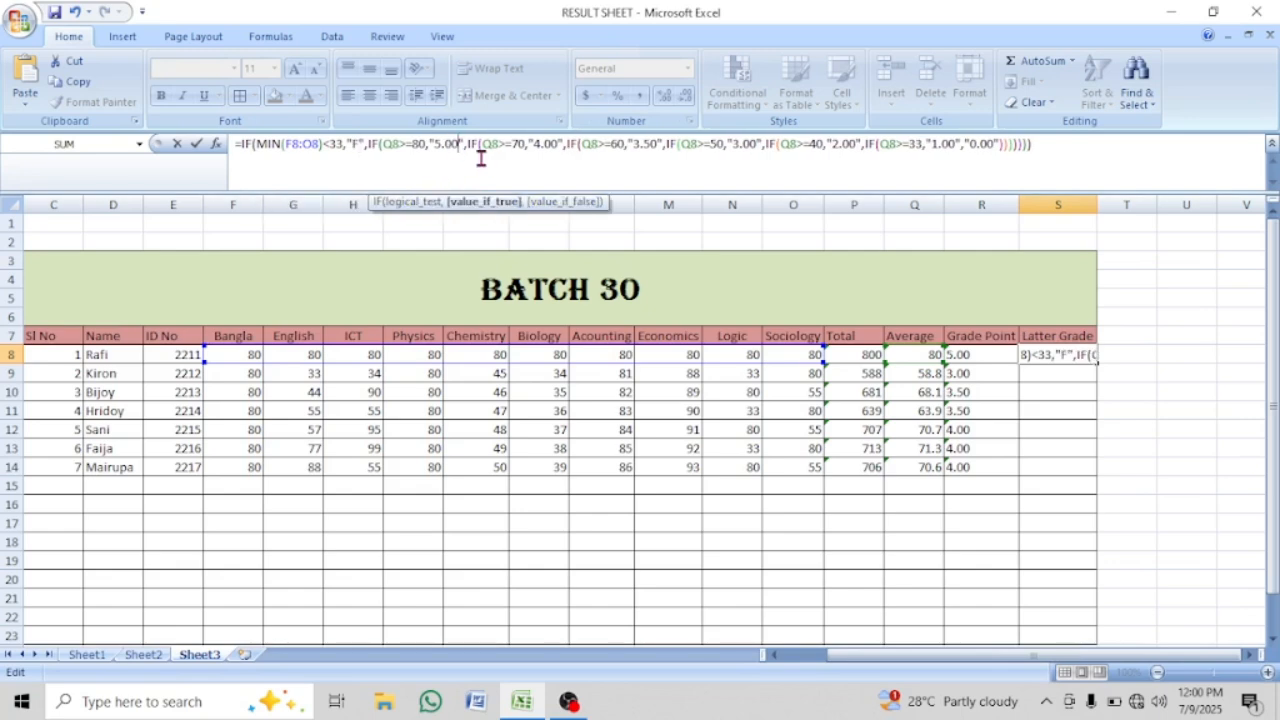
key("BackSpace")
key("BackSpace")
key("BackSpace")
key("BackSpace")
type("A+")
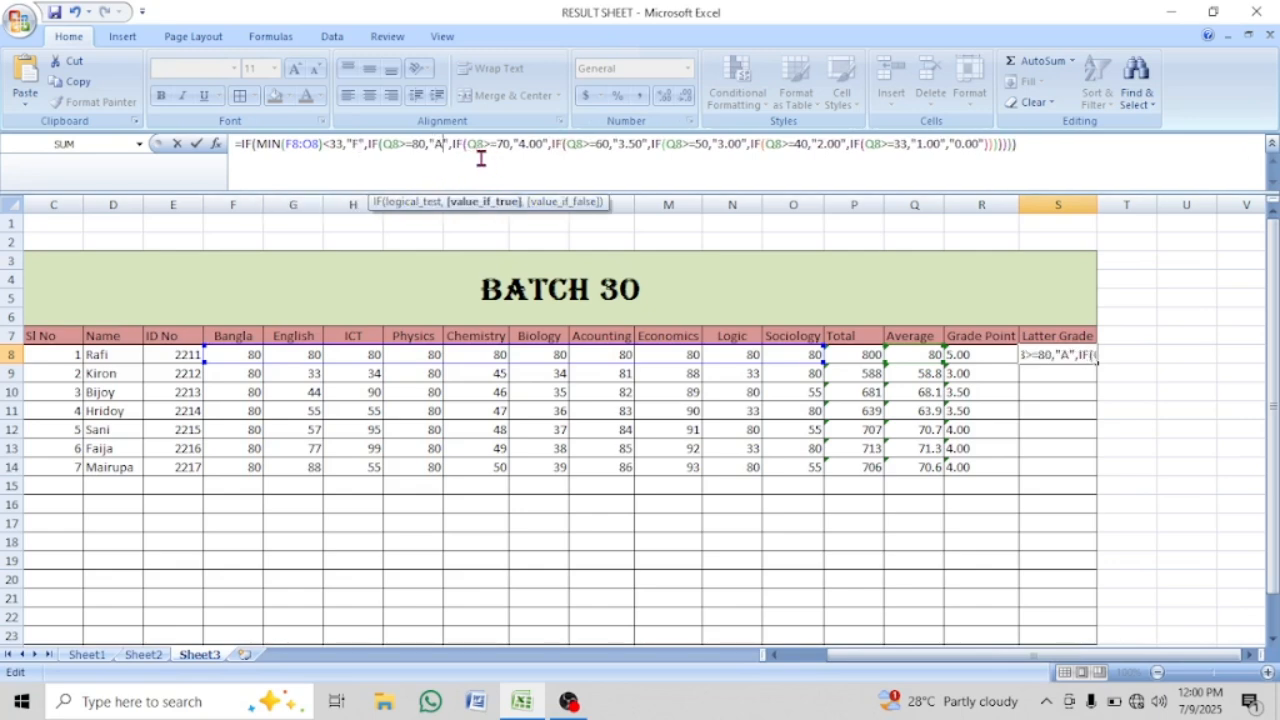
Change the result for an average of 70 or more in the S8 formula to "A"
left_click(546, 145)
key("BackSpace")
key("BackSpace")
key("BackSpace")
key("BackSpace")
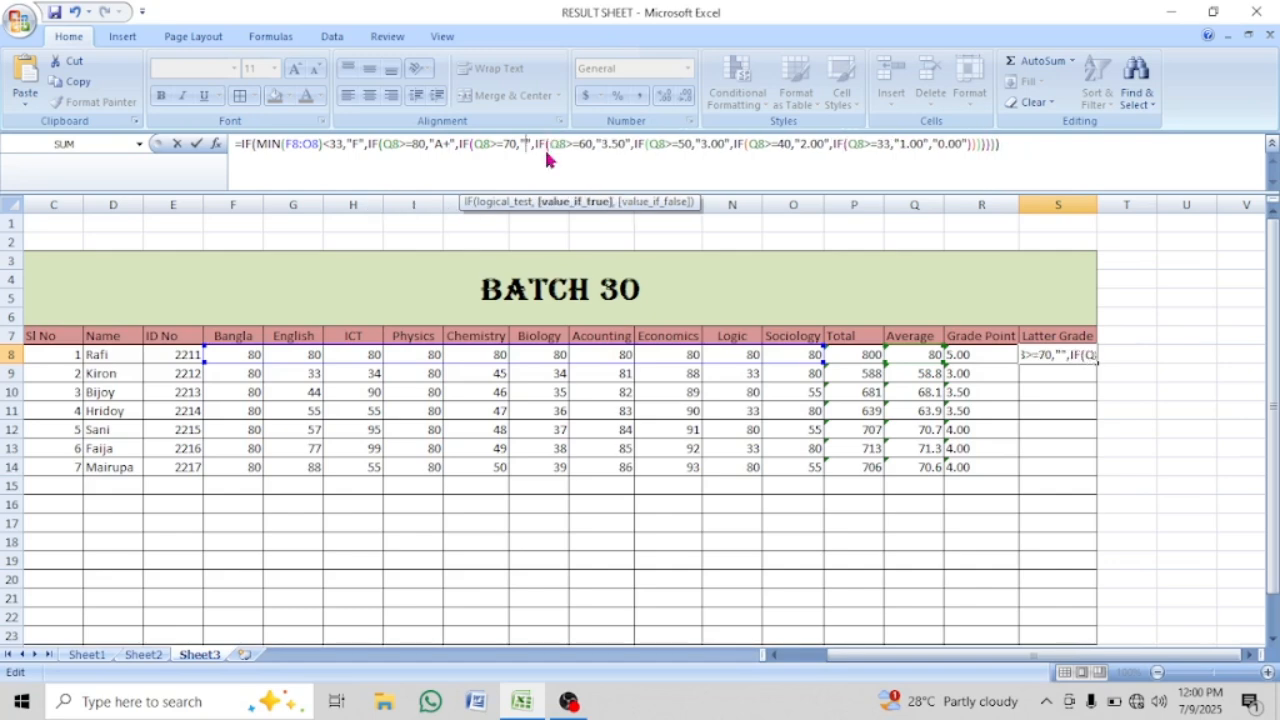
type("A")
Change the result for an average of 60 or more in the S8 formula to "A-"
key("Right")
key("Right")
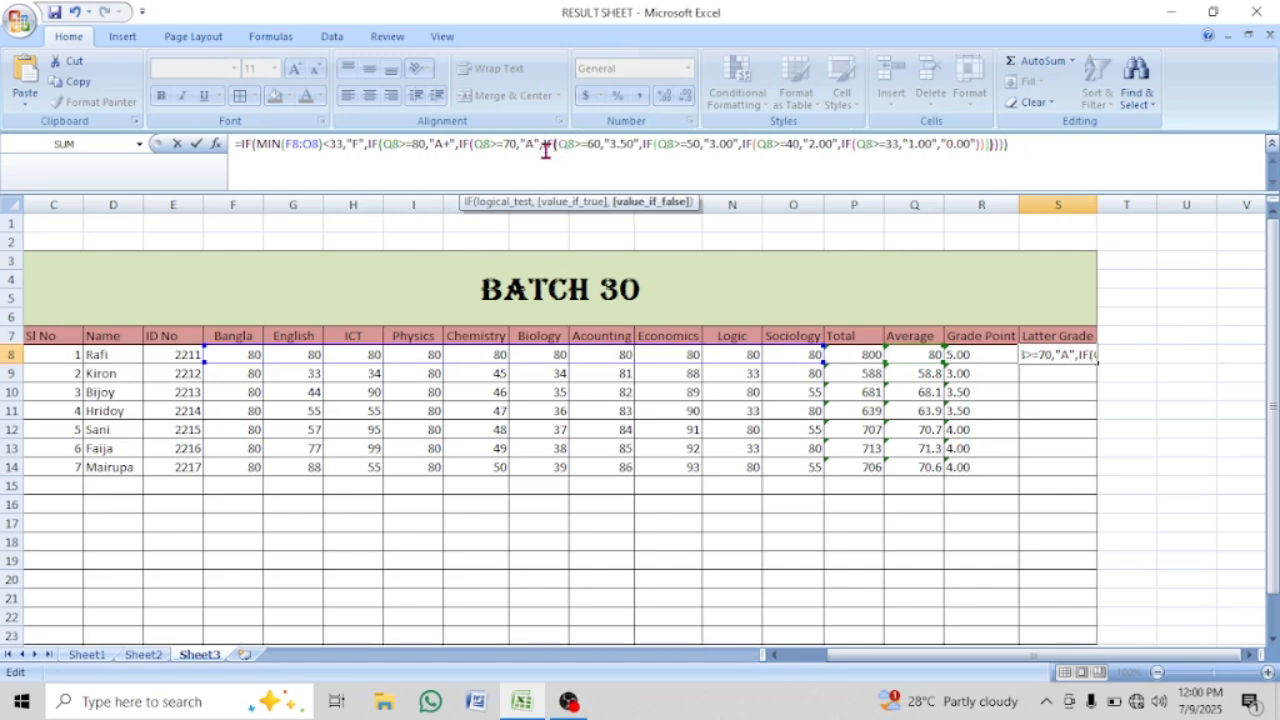
key("Right")
key("Right")
key("Right")
key("Right")
key("Right")
key("Right")
key("Right")
key("Right")
key("Right")
key("Right")
key("Right")
key("Right")
key("Right")
key("Right")
key("Right")
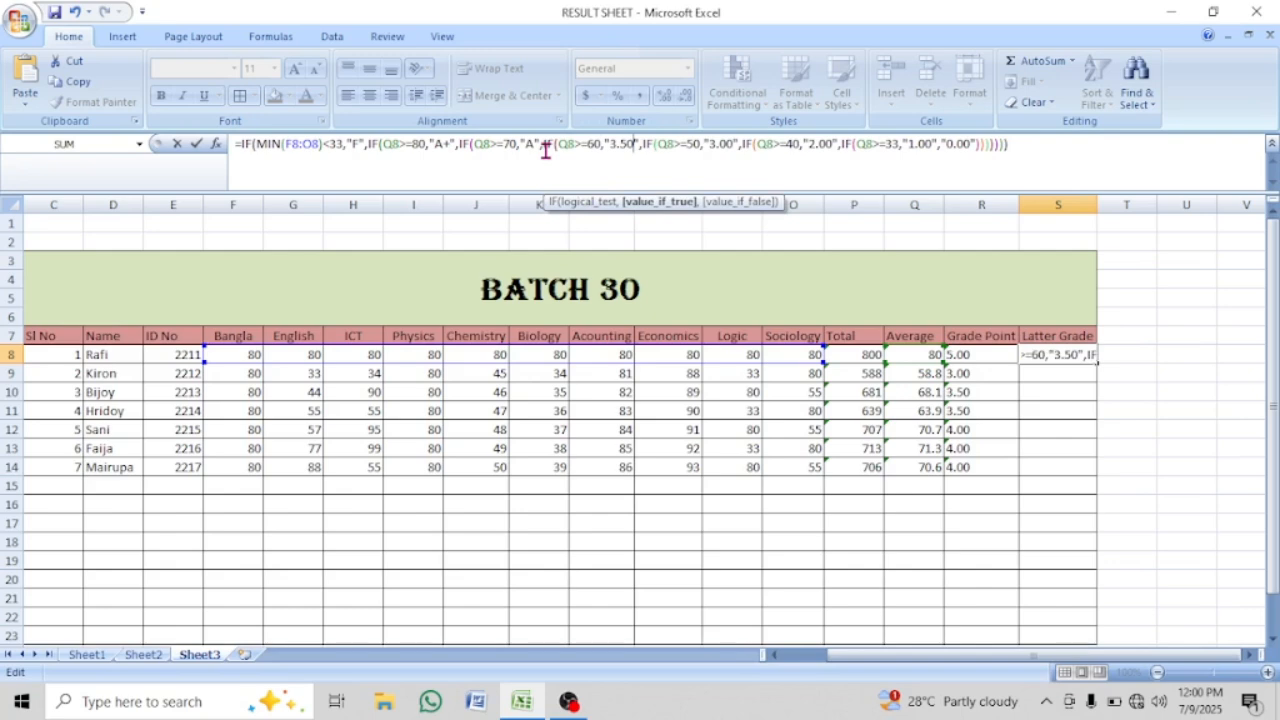
key("BackSpace")
key("BackSpace")
key("BackSpace")
key("BackSpace")
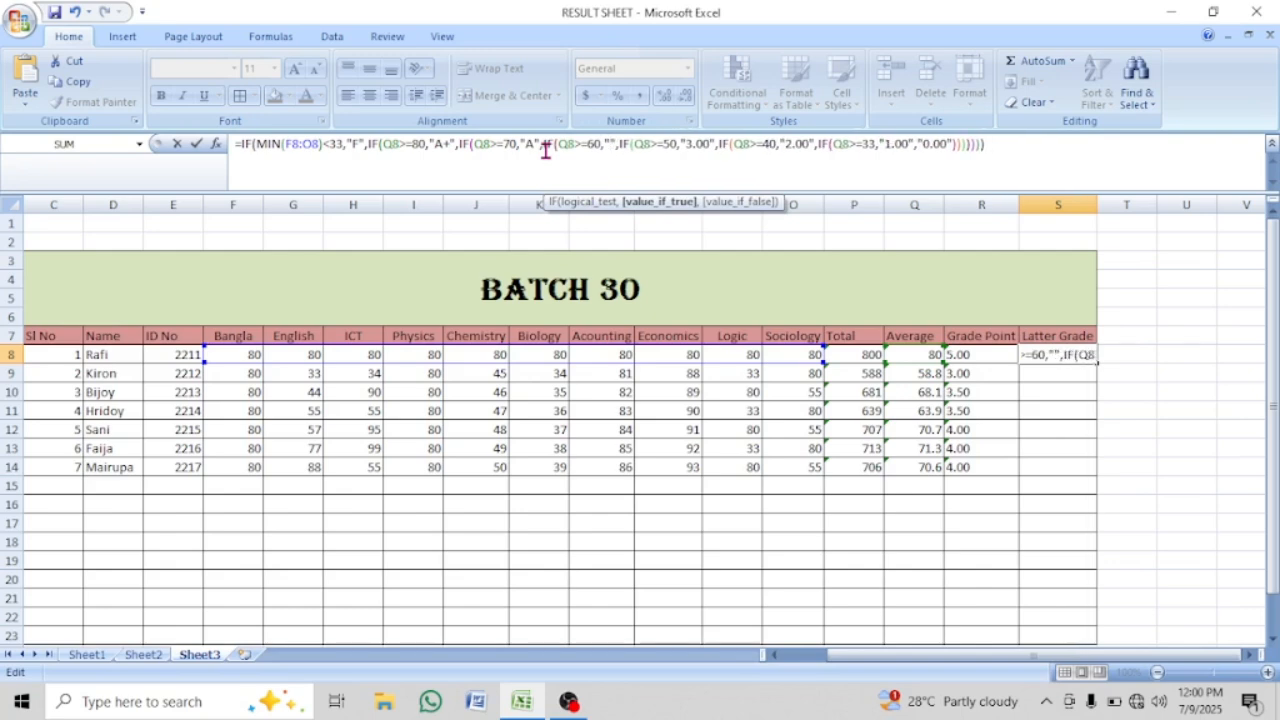
type("A-")
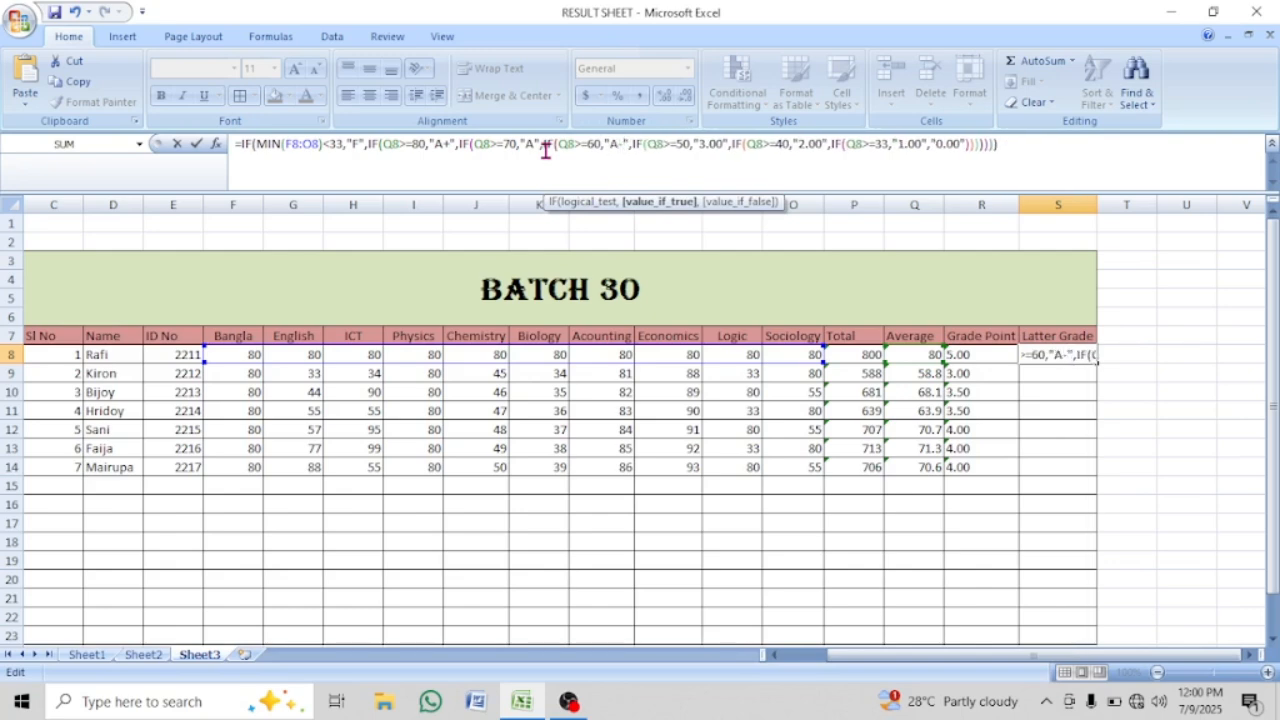
Change the result for an average of 50 or more in the S8 formula to "B"
key("Right")
key("Right")
key("Right")
key("Right")
key("Right")
key("Right")
key("Right")
key("Right")
key("Right")
key("Right")
key("Right")
key("Right")
key("Right")
key("Right")
key("Right")
key("Right")
key("Right")
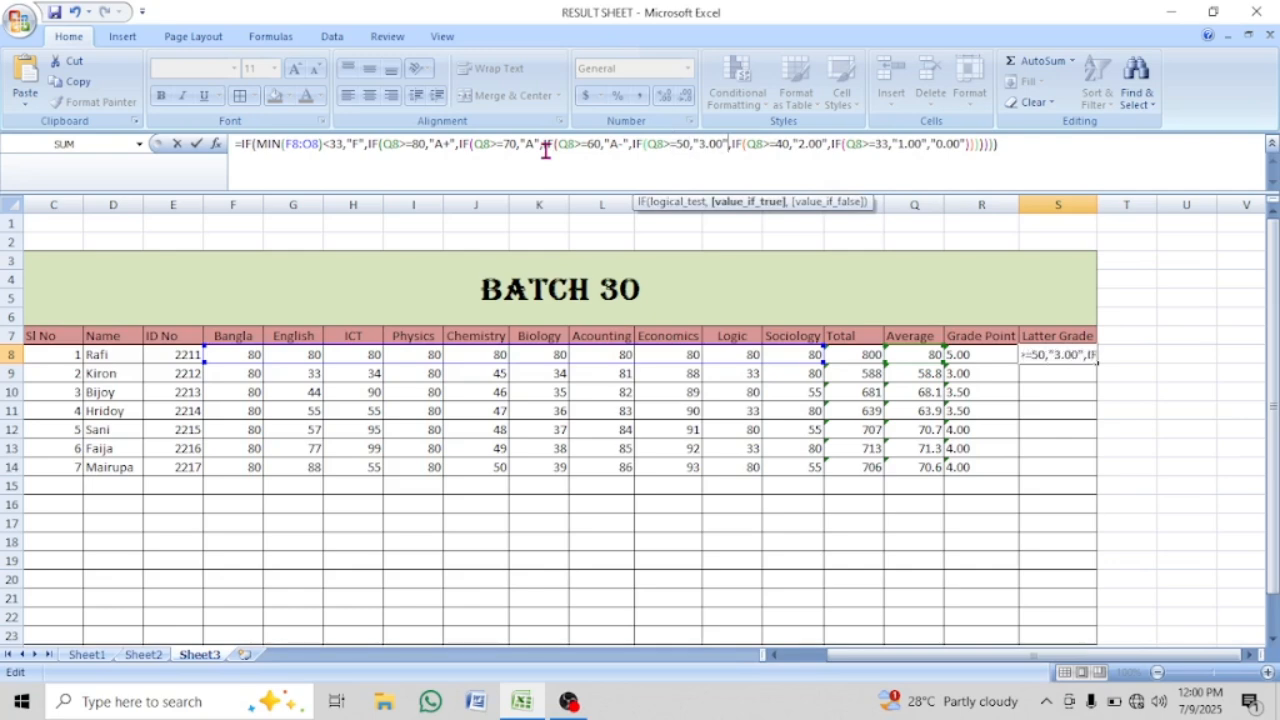
key("BackSpace")
key("BackSpace")
key("BackSpace")
key("BackSpace")
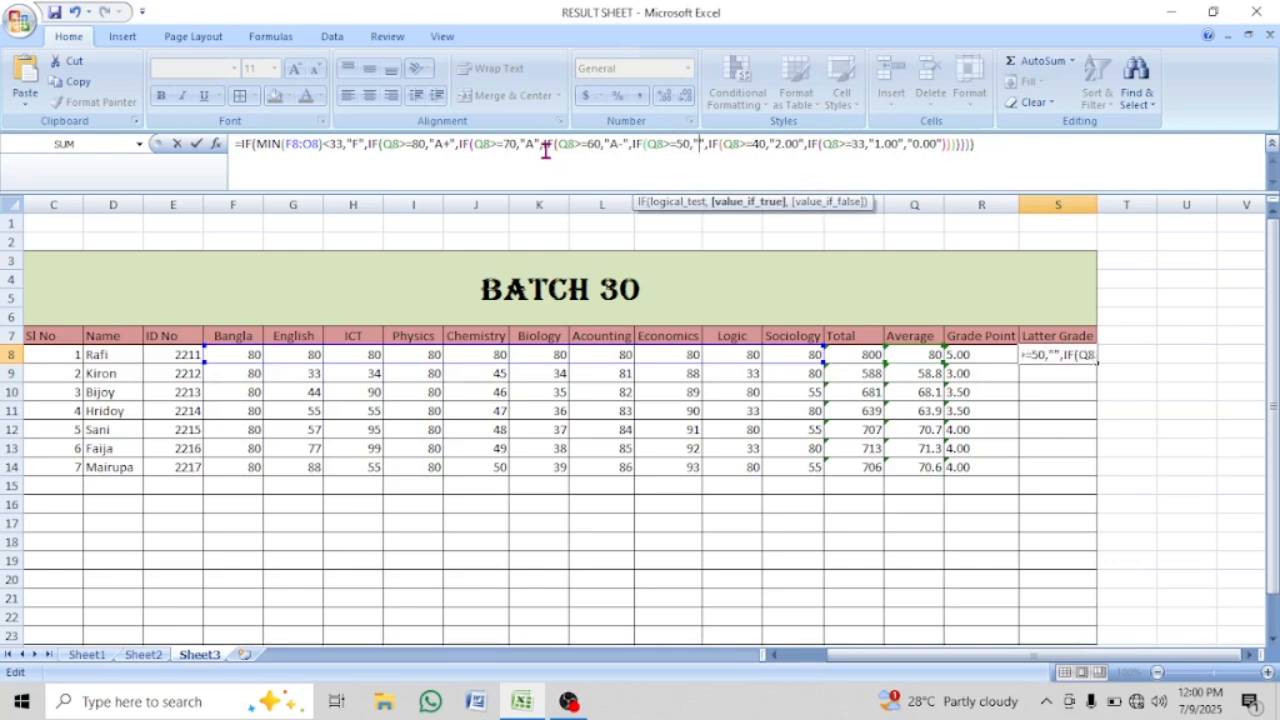
type("B")
Change the result for an average of 40 or more in the S8 formula to "C"
key("Right")
key("Right")
key("Right")
key("Right")
key("Right")
key("Right")
key("Right")
key("Right")
key("Right")
key("Right")
key("Right")
key("Right")
key("Right")
key("Right")
key("Right")
key("Right")
key("Right")
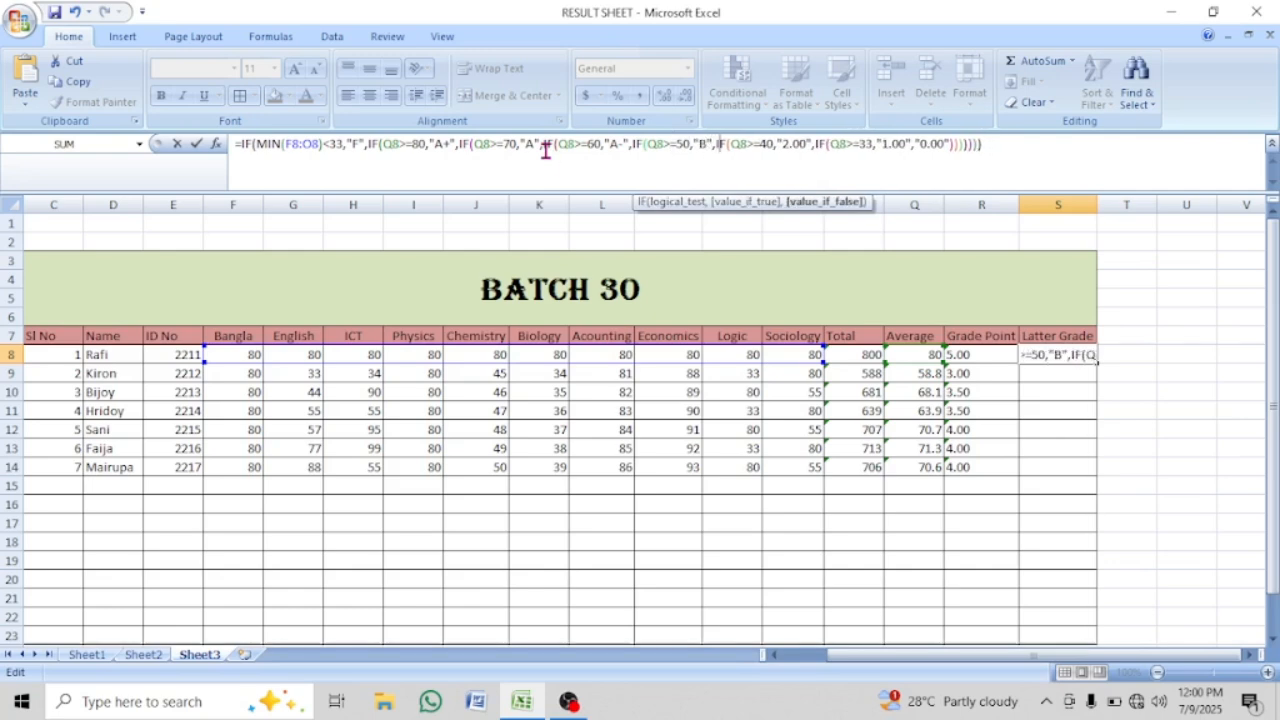
key("BackSpace")
key("BackSpace")
key("BackSpace")
key("BackSpace")
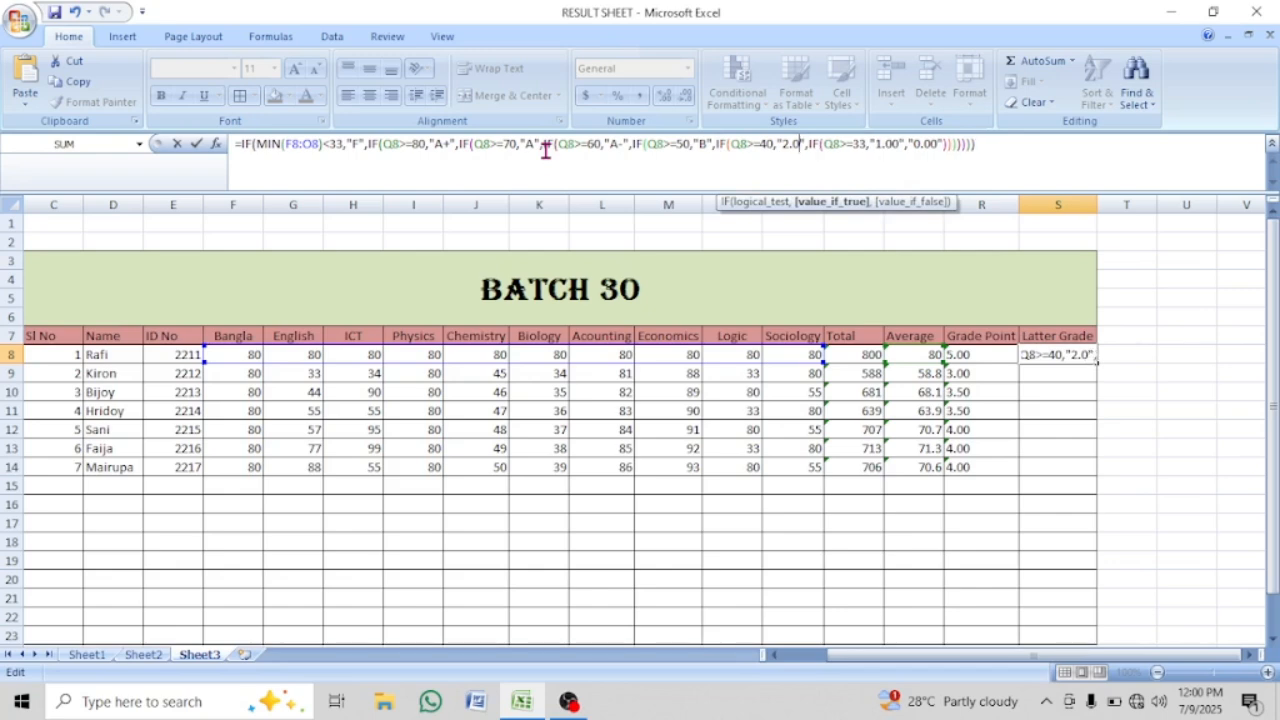
type("C")
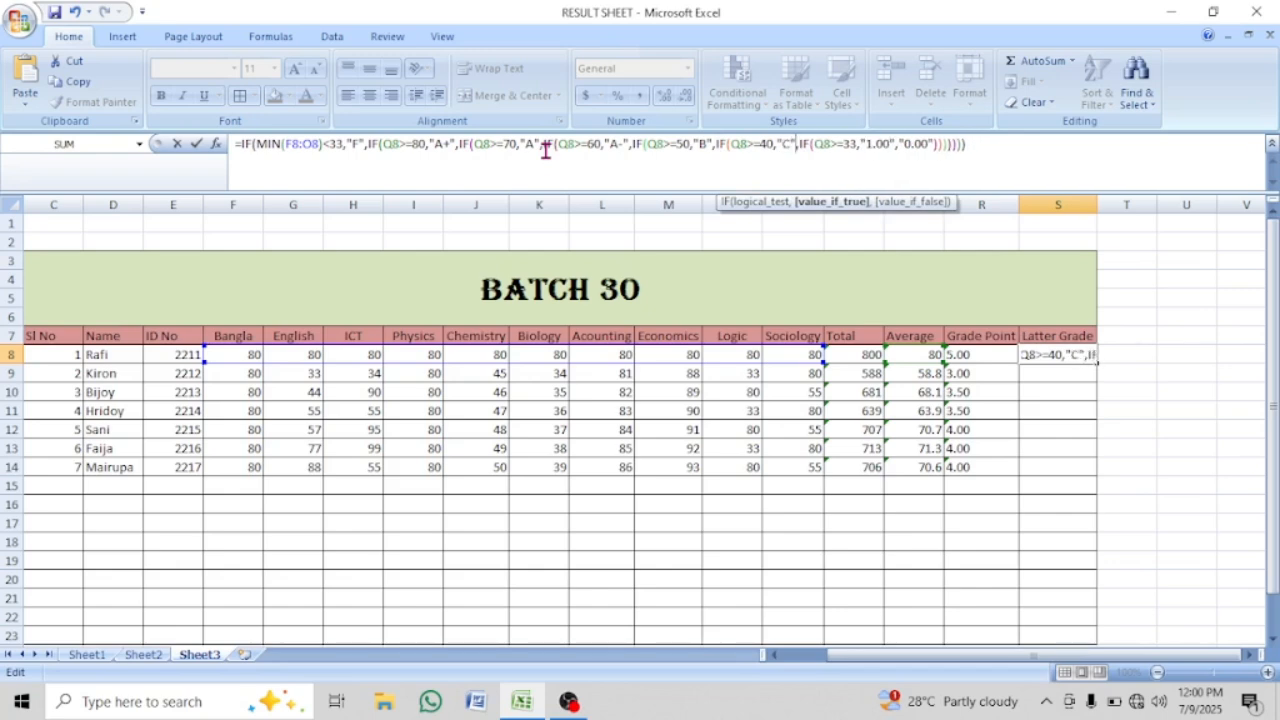
Change the result for an average of 33 or more in the S8 formula to "D"
key("Right")
key("Right")
key("Right")
key("Right")
key("Right")
key("Right")
key("Right")
key("Right")
key("Right")
key("Right")
key("Right")
key("Right")
key("Right")
key("Right")
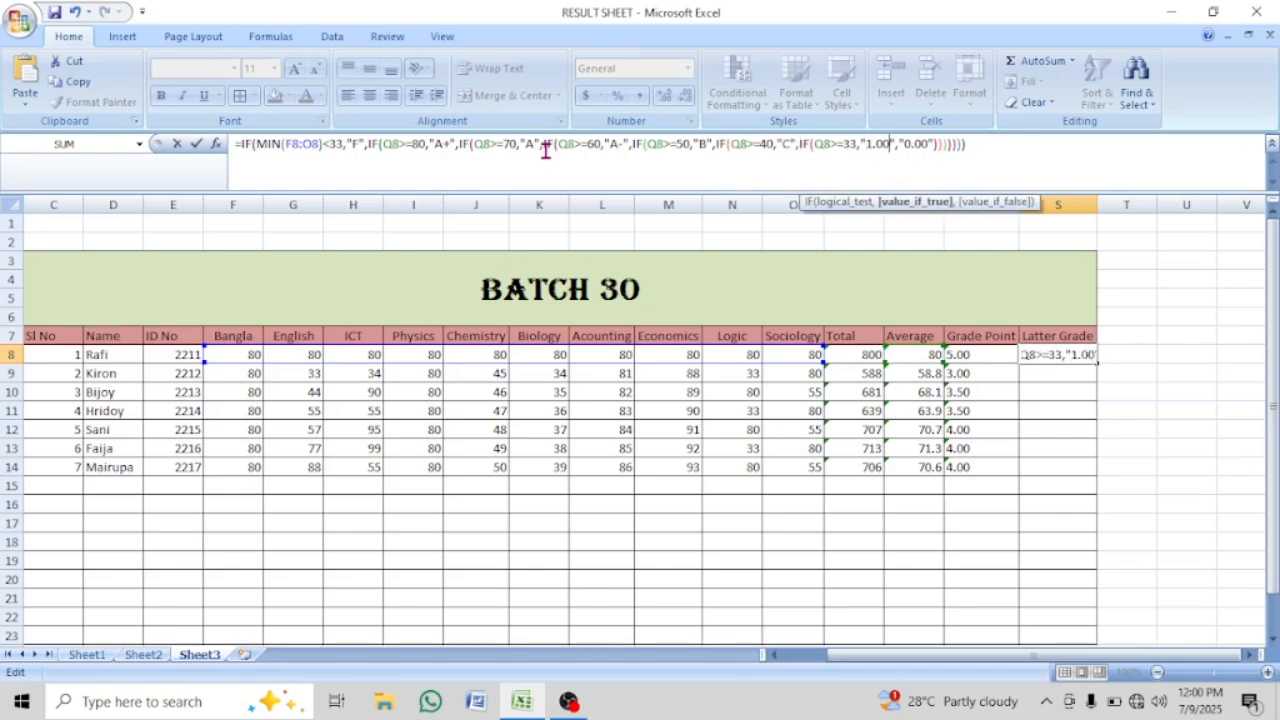
key("BackSpace")
key("BackSpace")
key("BackSpace")
key("BackSpace")
type("D")
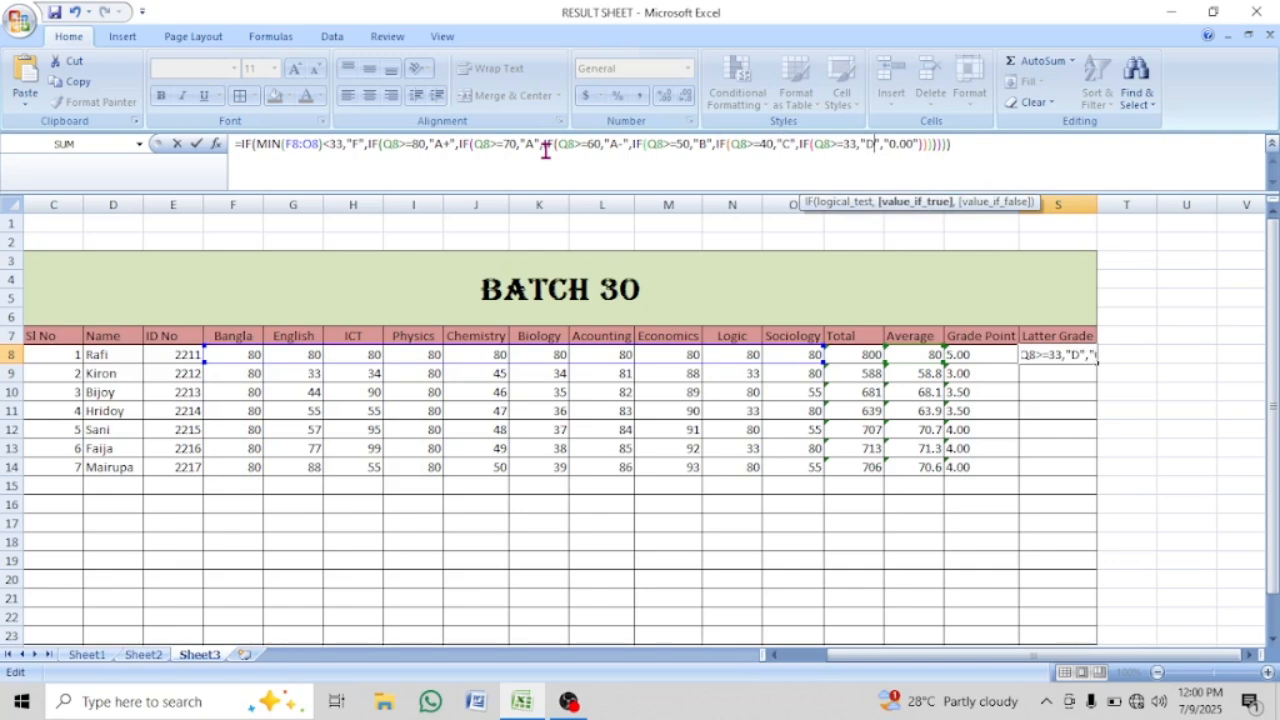
Change the final fallback result in the S8 formula to "F" and enter the finished Latter Grade formula
key("Right")
key("Right")
key("Right")
key("Right")
key("Right")
key("Right")
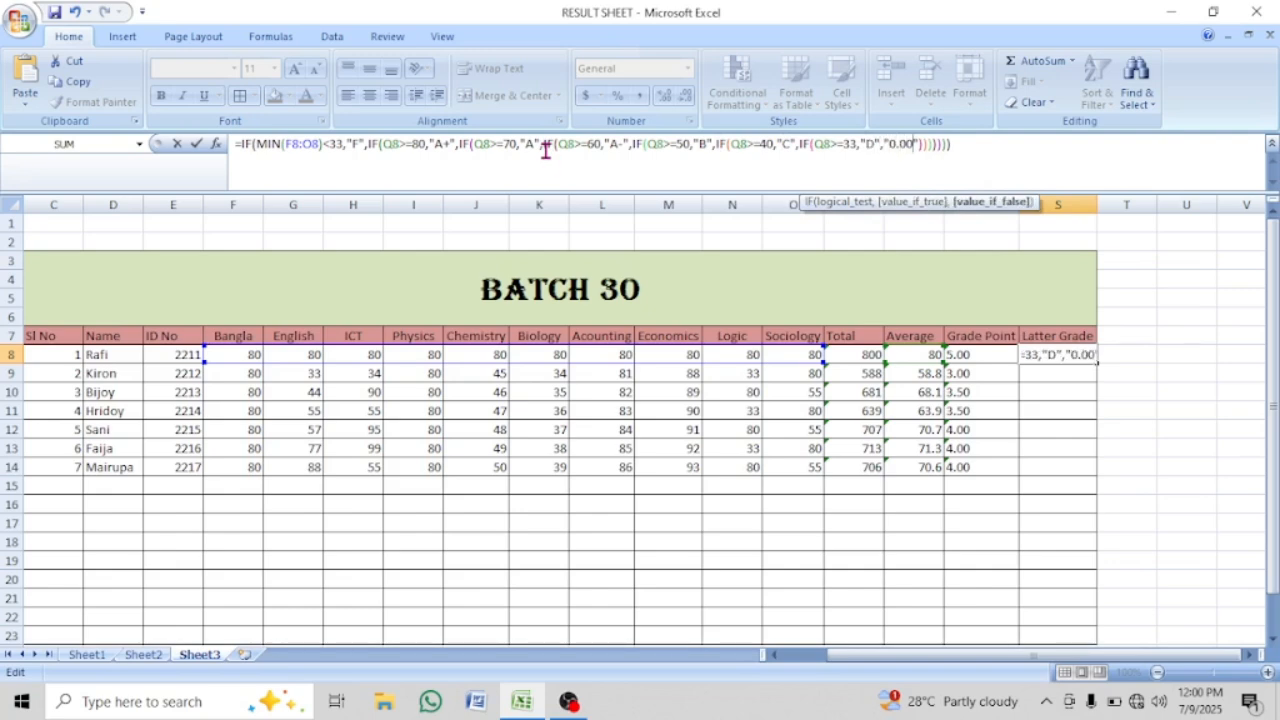
key("BackSpace")
key("BackSpace")
key("BackSpace")
key("BackSpace")
type("F")
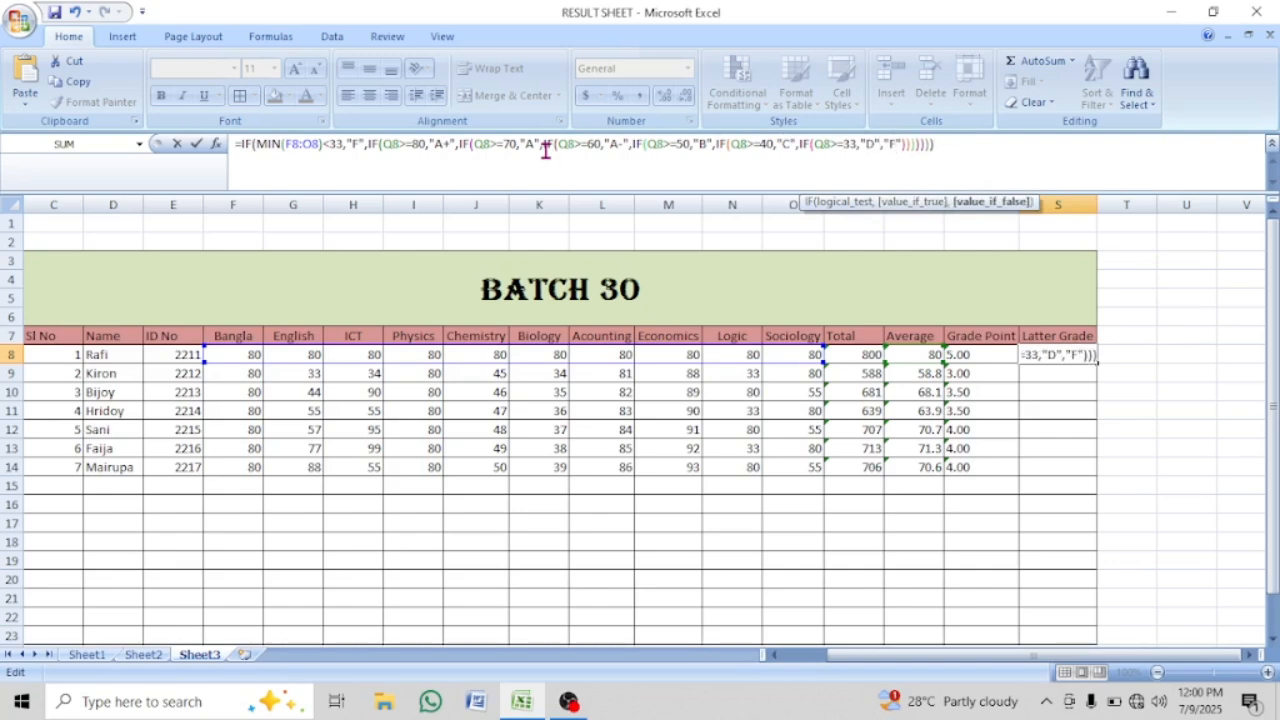
key("Return")
Fill the Latter Grade formula from S8 down to S14 for the remaining students
left_click(1065, 355)
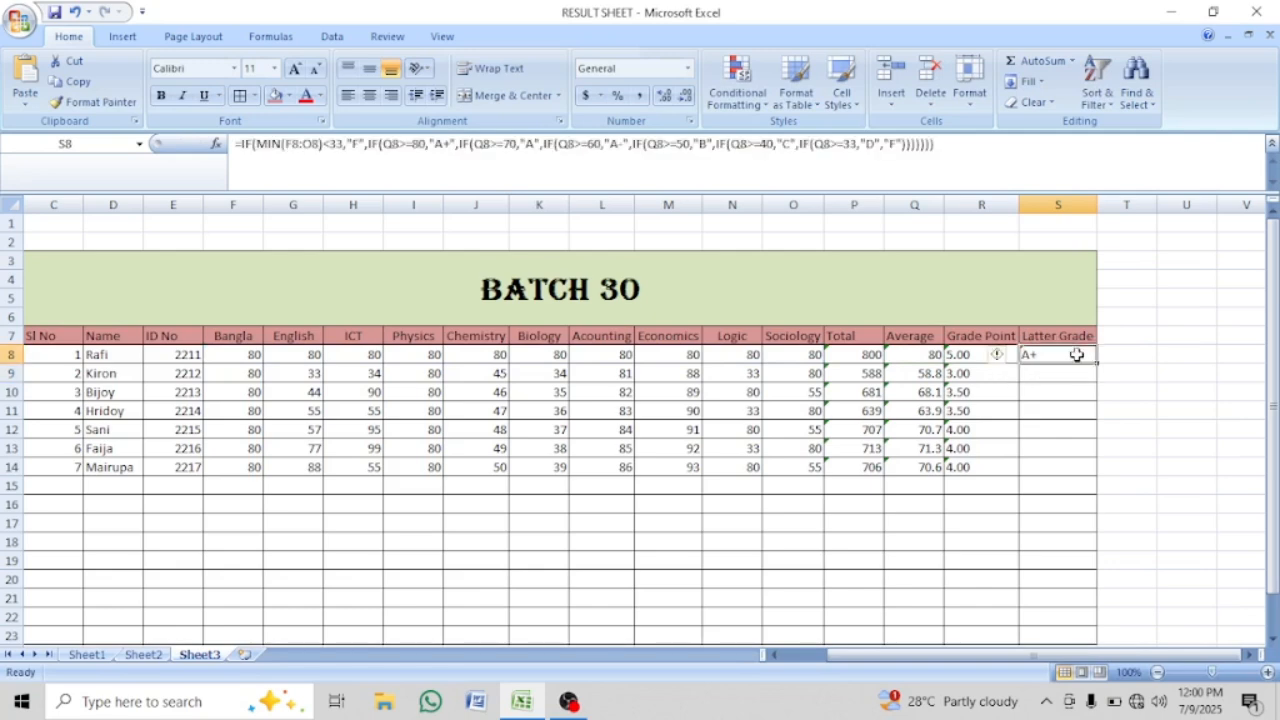
left_click_drag(1101, 363, 1094, 474)
left_click(1065, 438)
left_click(1048, 524)
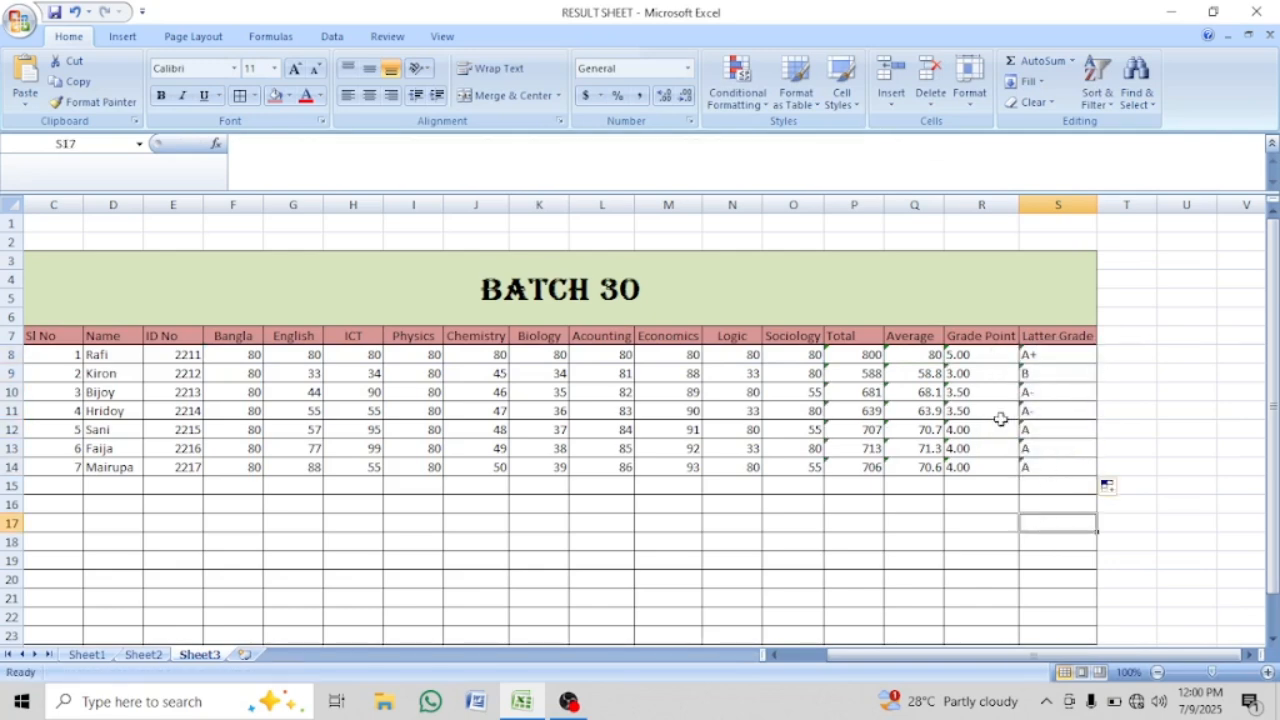
Check the letter grades against the grade points of several students in the Grade Point and Latter Grade columns
left_click(1038, 450)
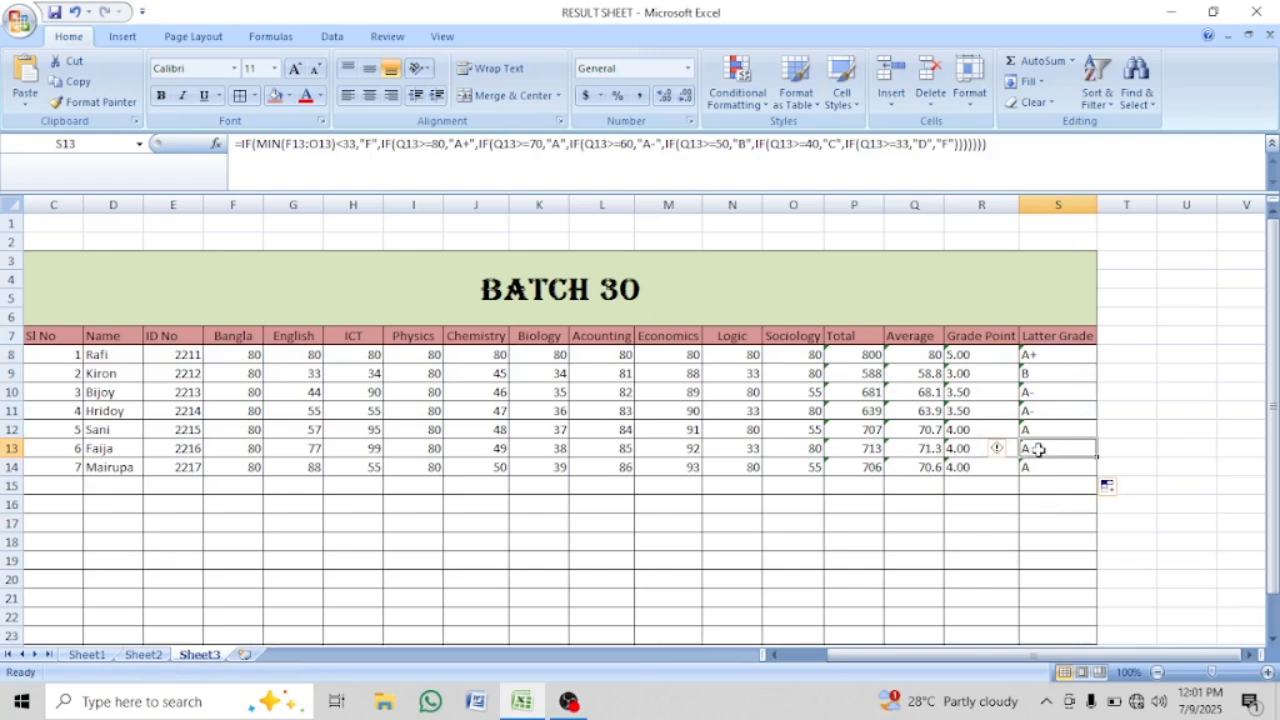
left_click(964, 394)
left_click(976, 428)
left_click(986, 410)
left_click(1025, 409)
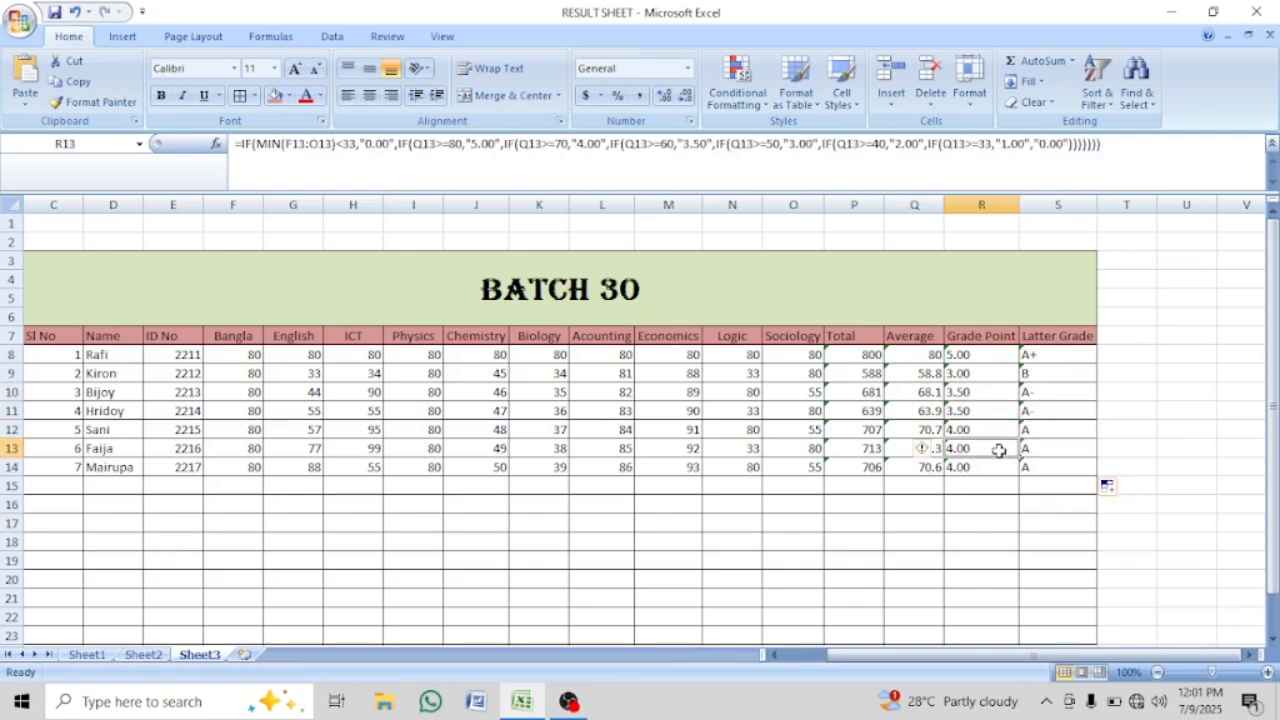
left_click(980, 370)
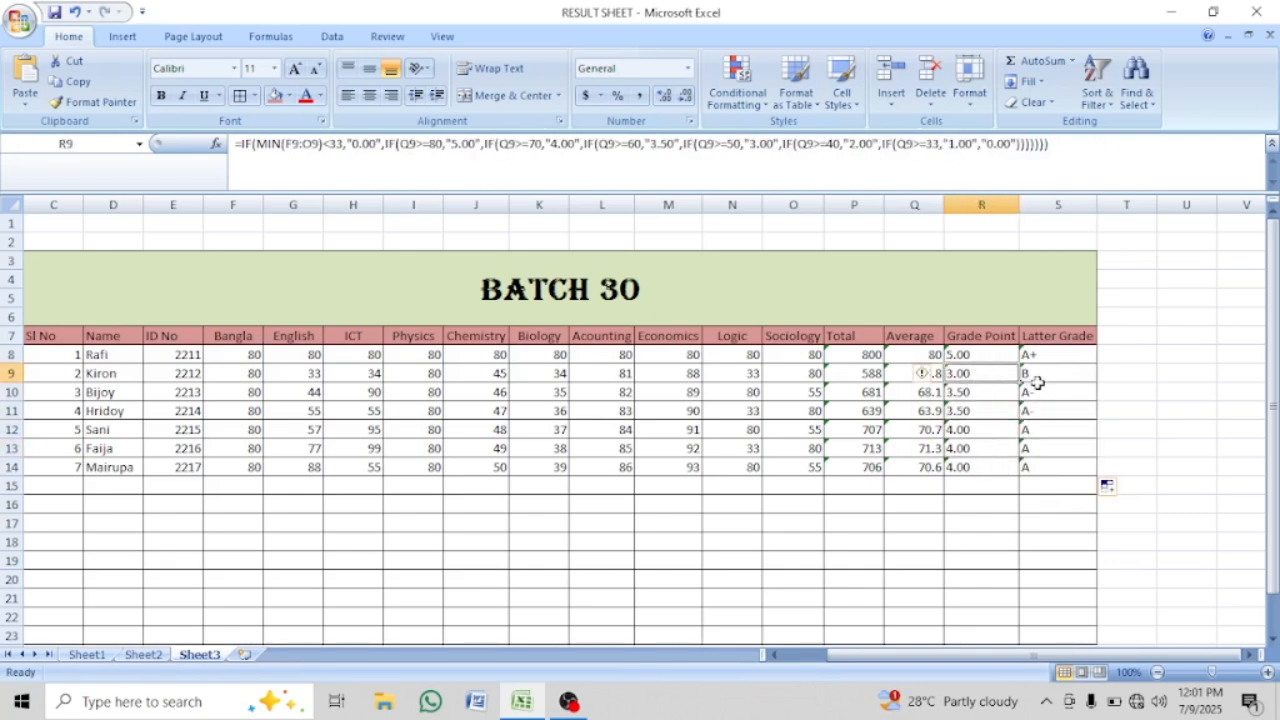
left_click(1040, 375)
left_click(976, 356)
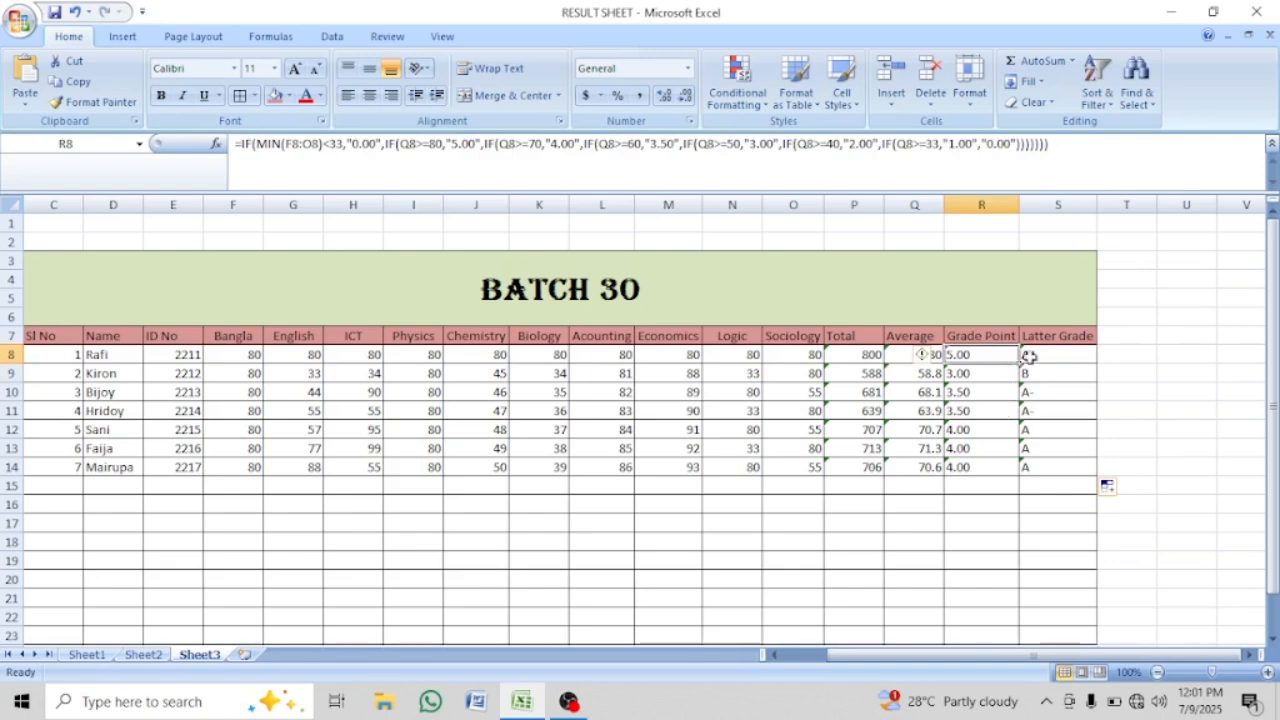
Add the column heading "Result" in T7, next to Latter Grade
left_click(1119, 338)
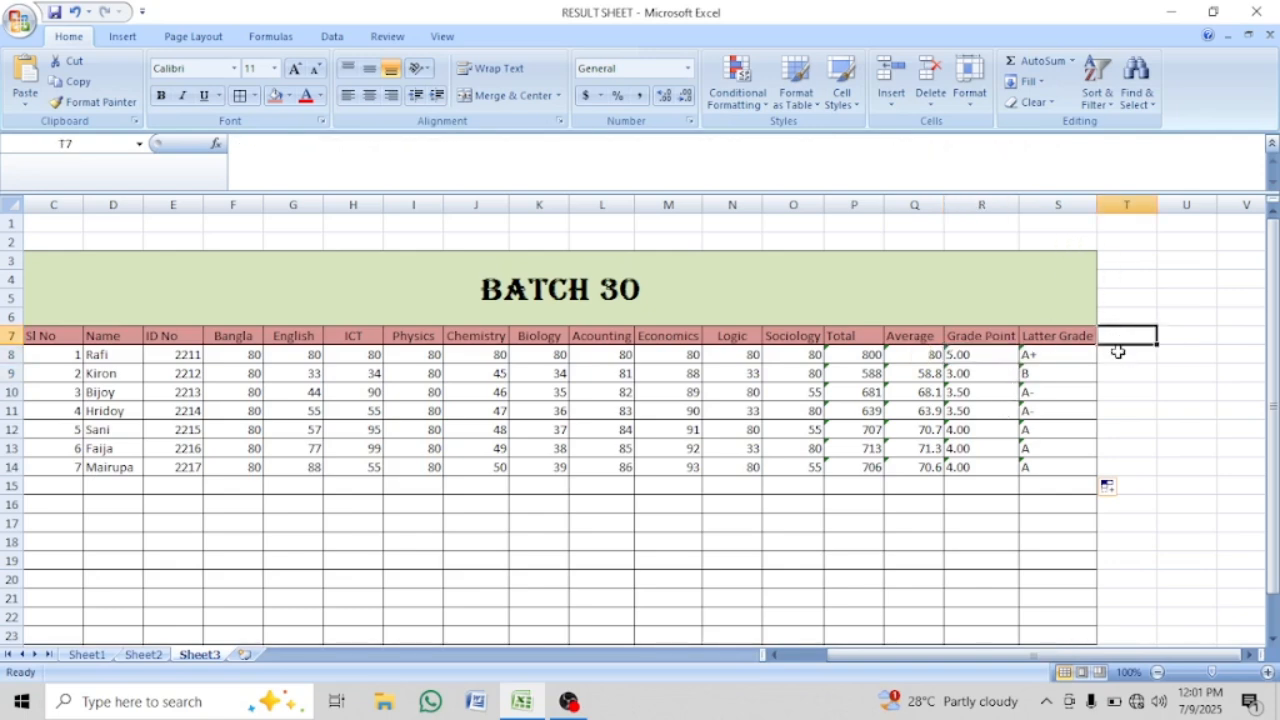
type("Result")
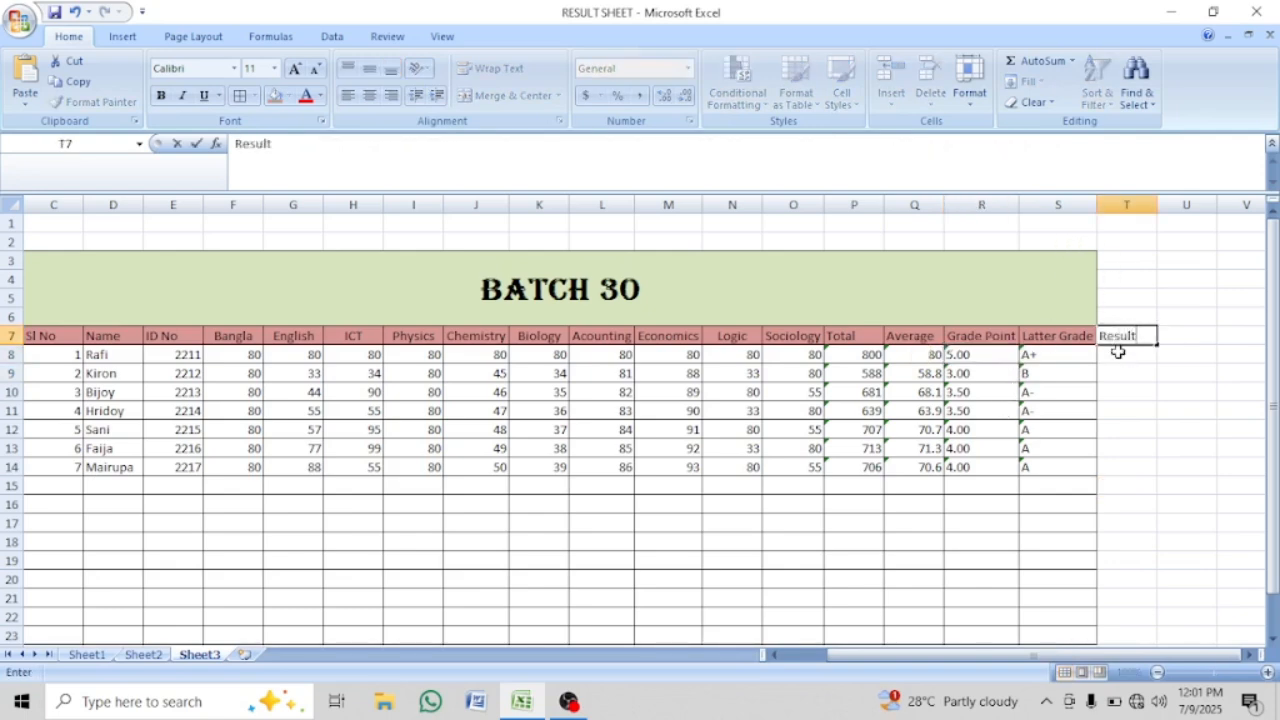
key("Return")
Review the opening minimum-mark test of the Latter Grade formula in S8
left_click(1058, 354)
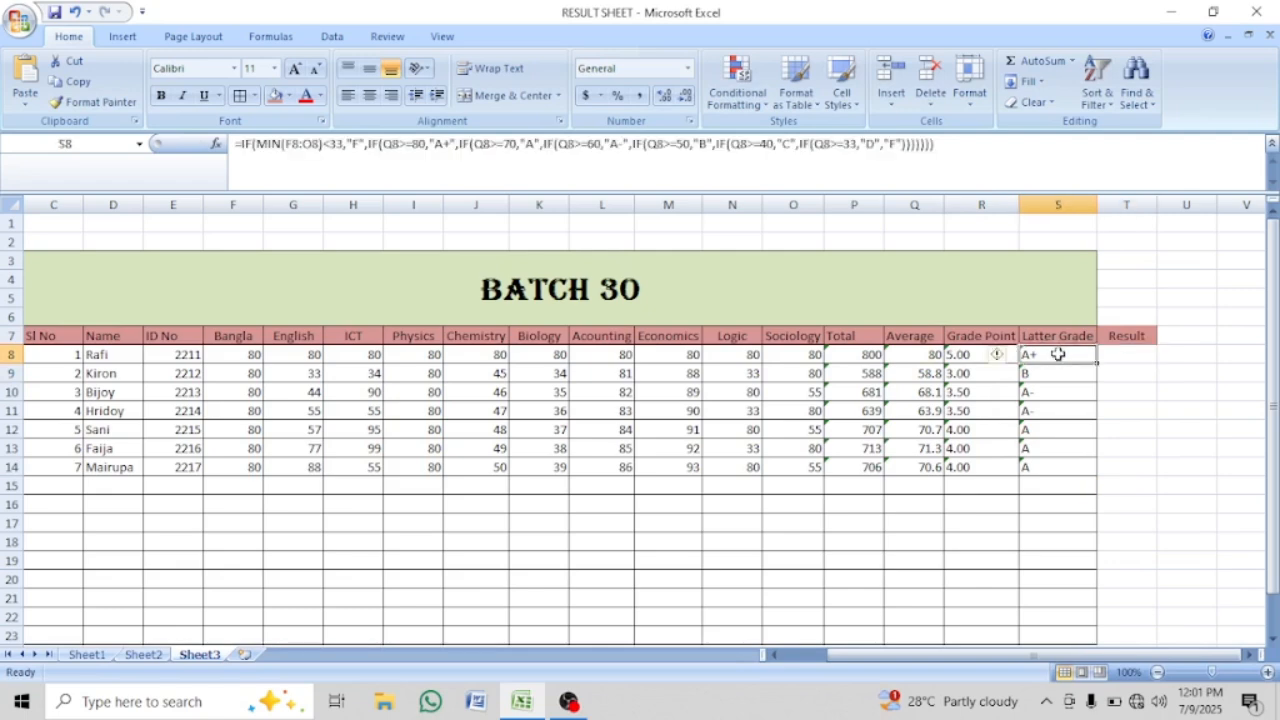
left_click(237, 143)
left_click_drag(237, 143, 380, 147)
left_click(352, 166)
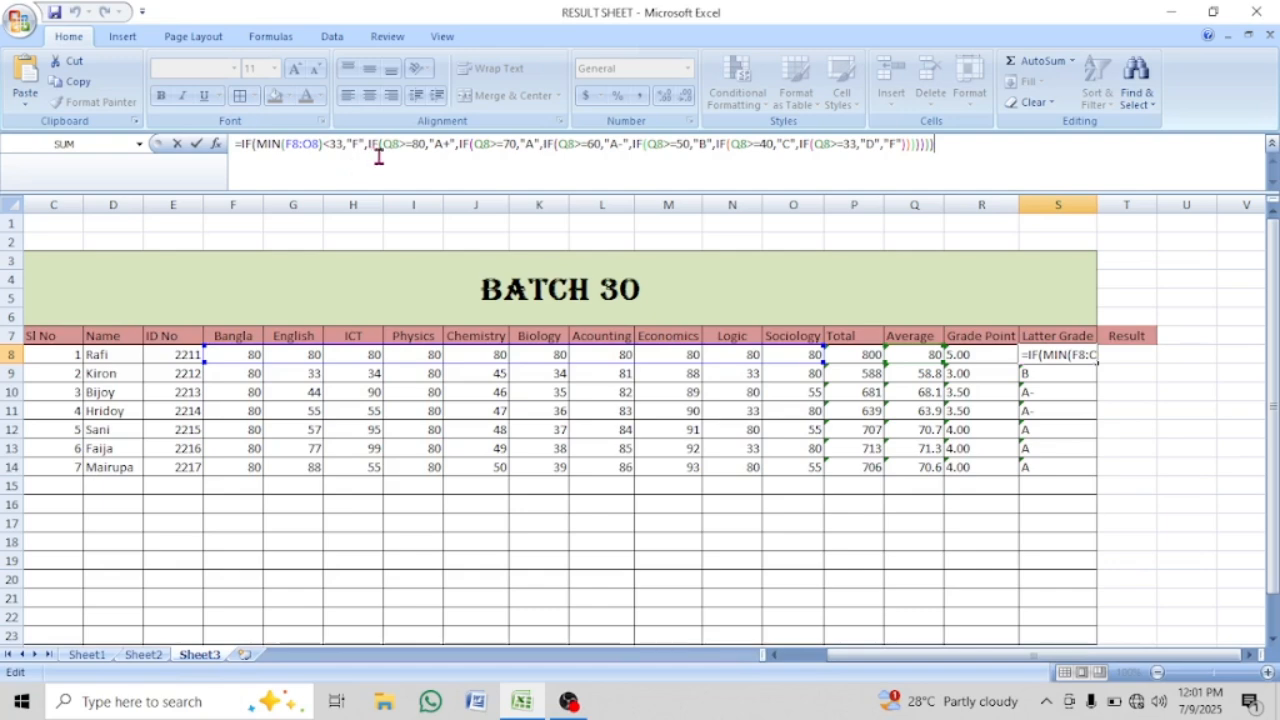
Start an IF formula in T8 under Result that tests whether the minimum of F8:O8 is less than 33
left_click(1127, 361)
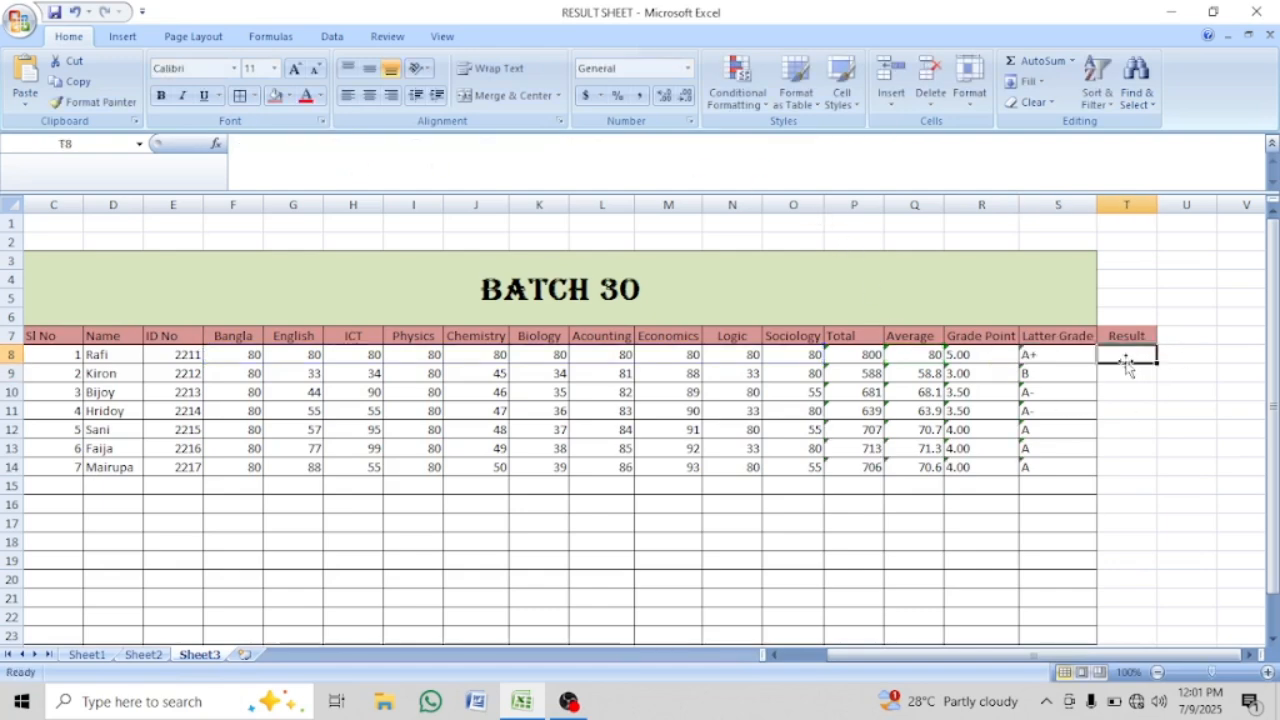
left_click(317, 170)
type("=")
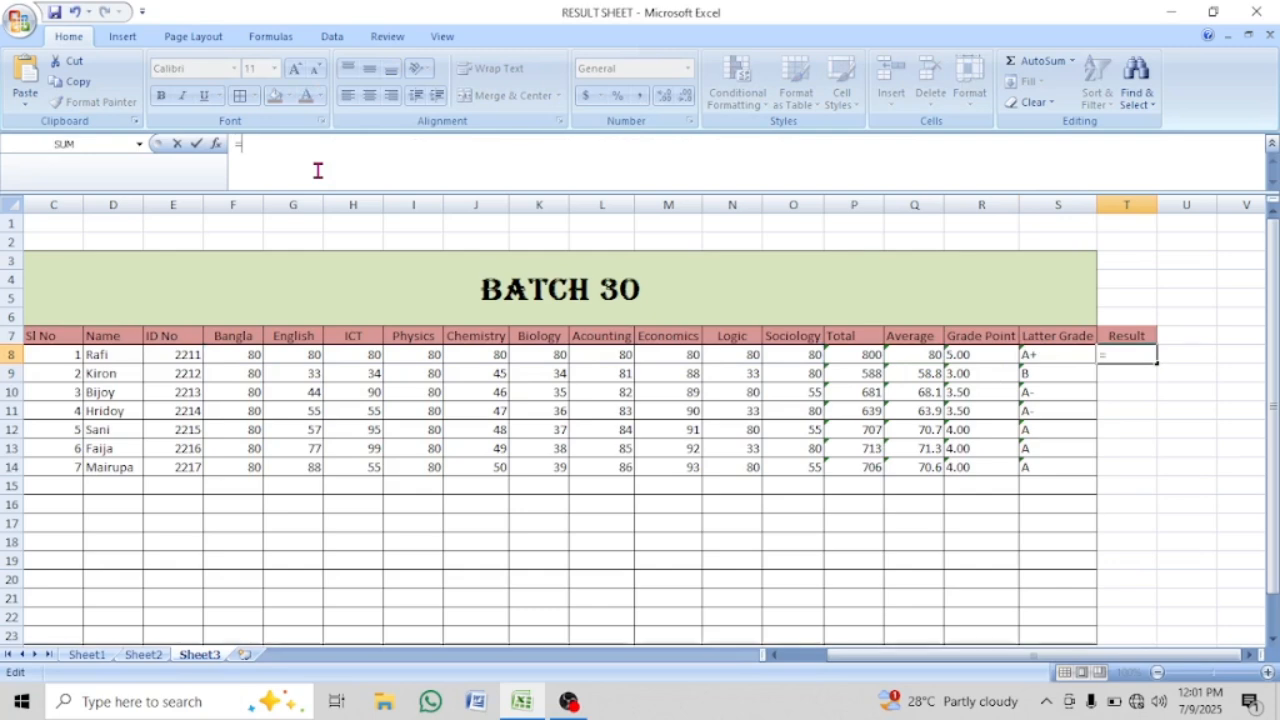
type("ifl")
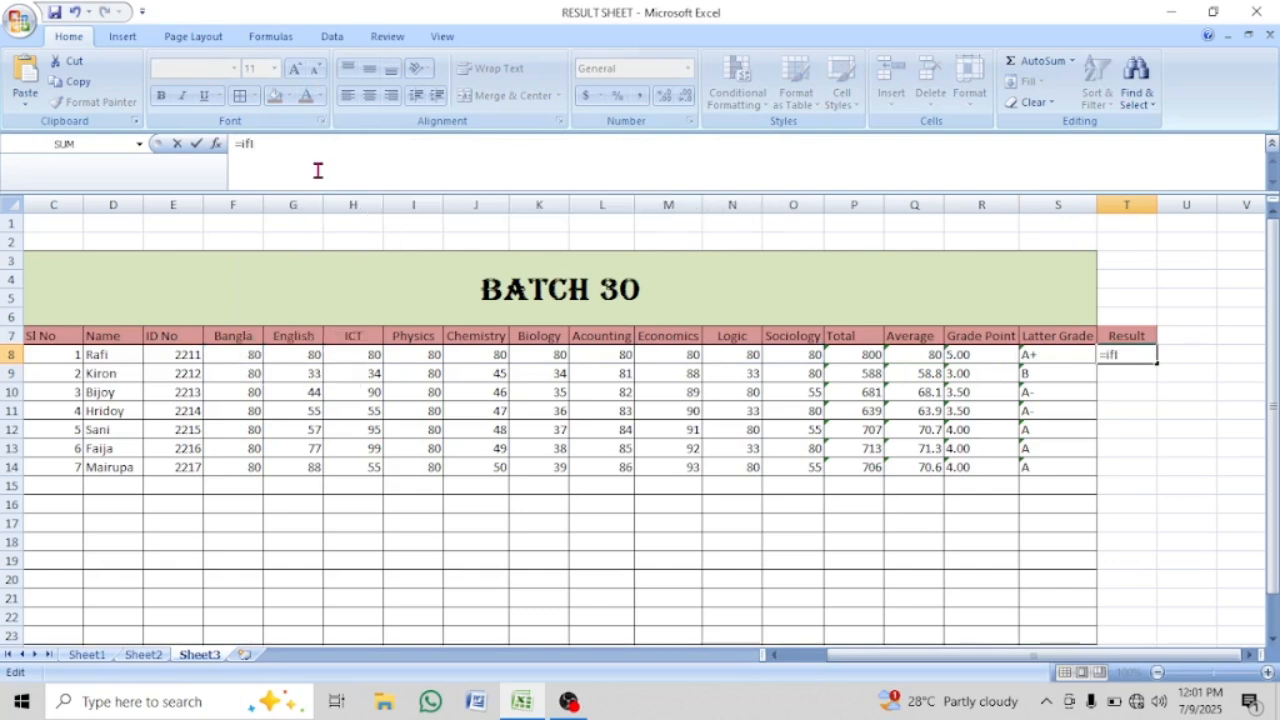
key("BackSpace")
type("(")
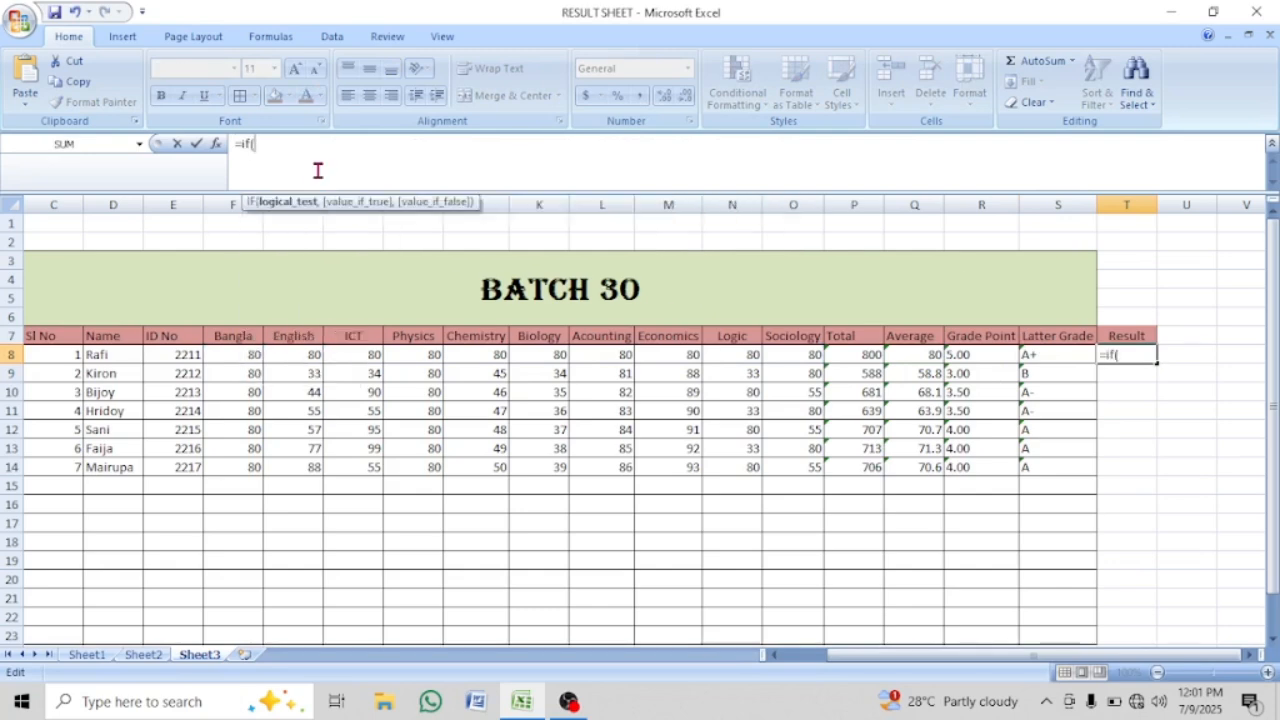
type("min(")
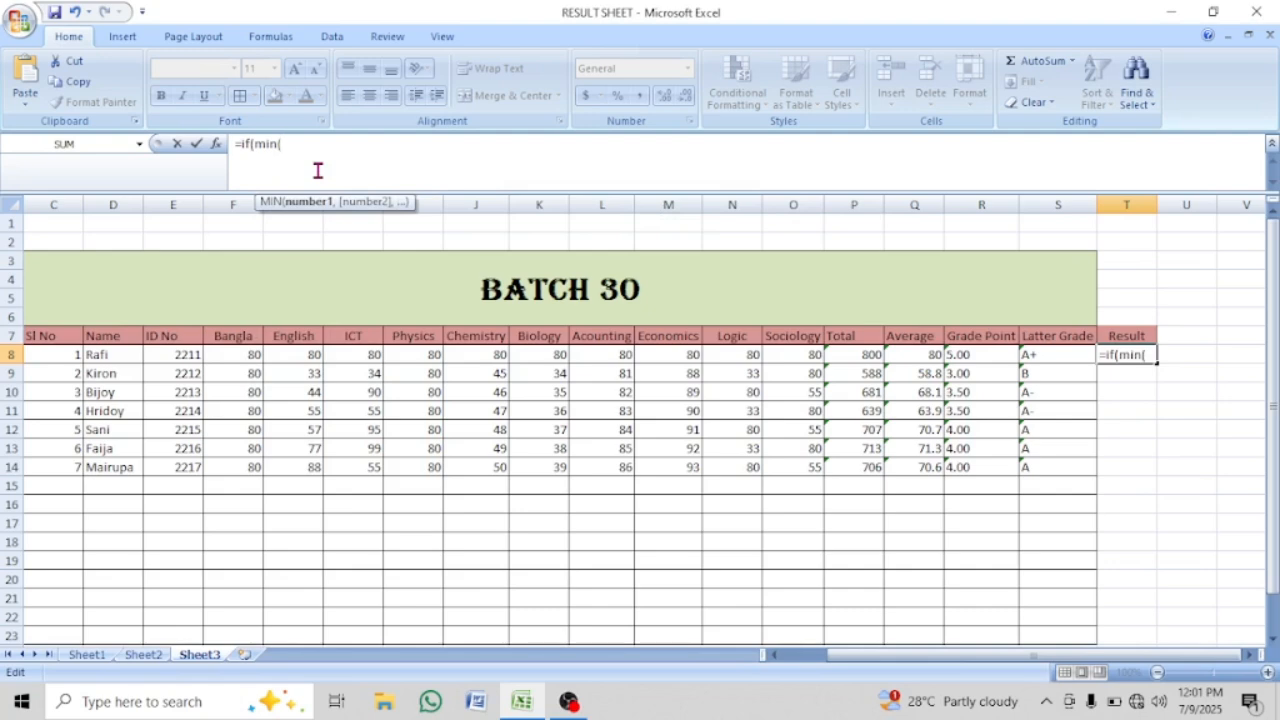
left_click_drag(226, 355, 781, 355)
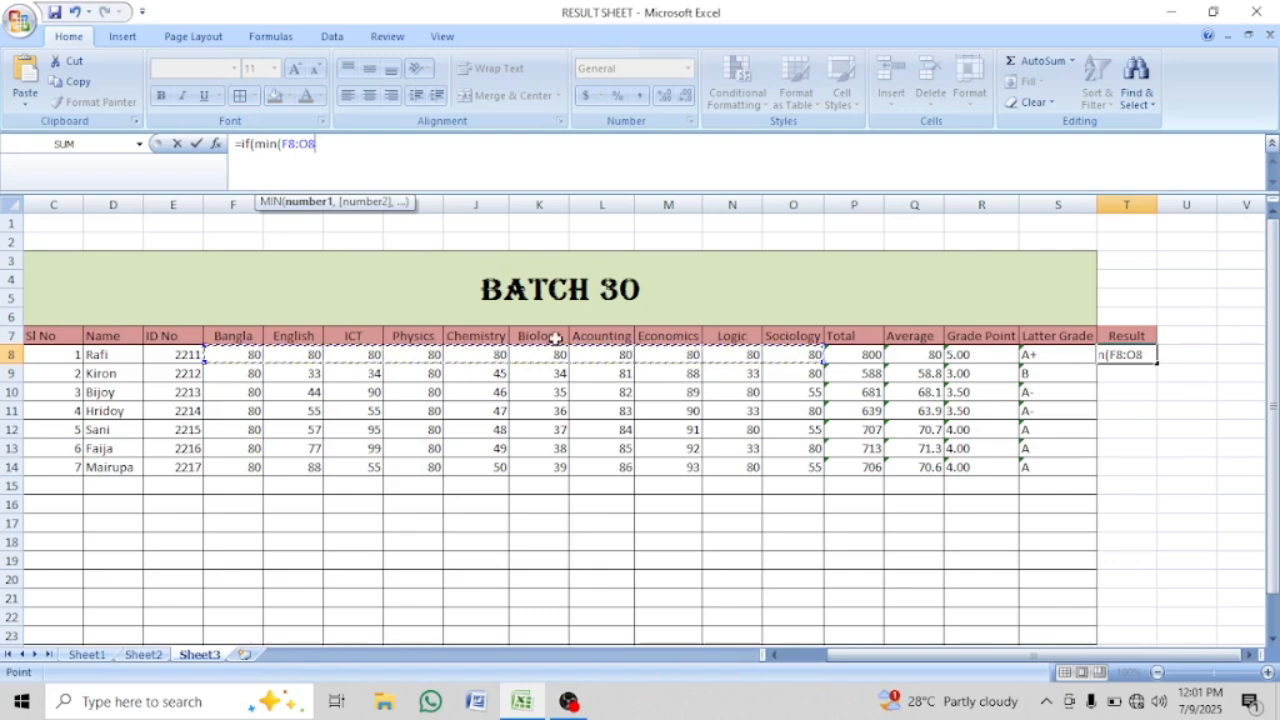
type(")")
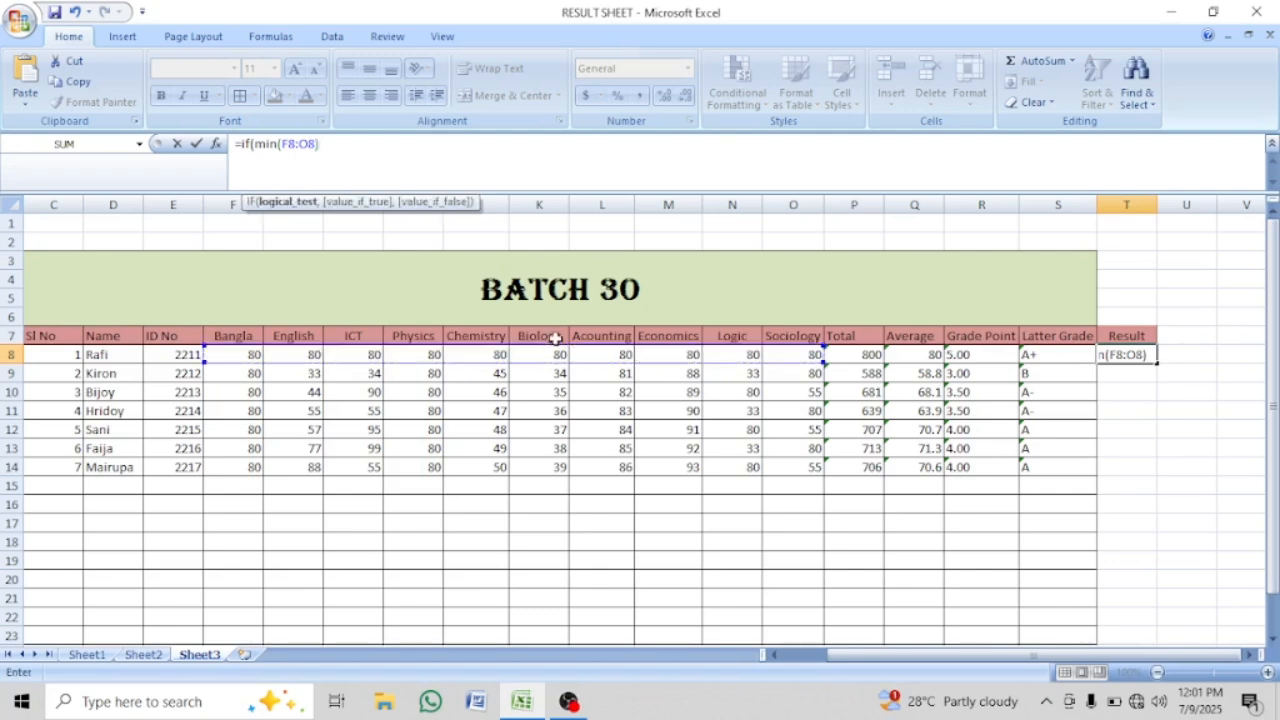
type("<33,")
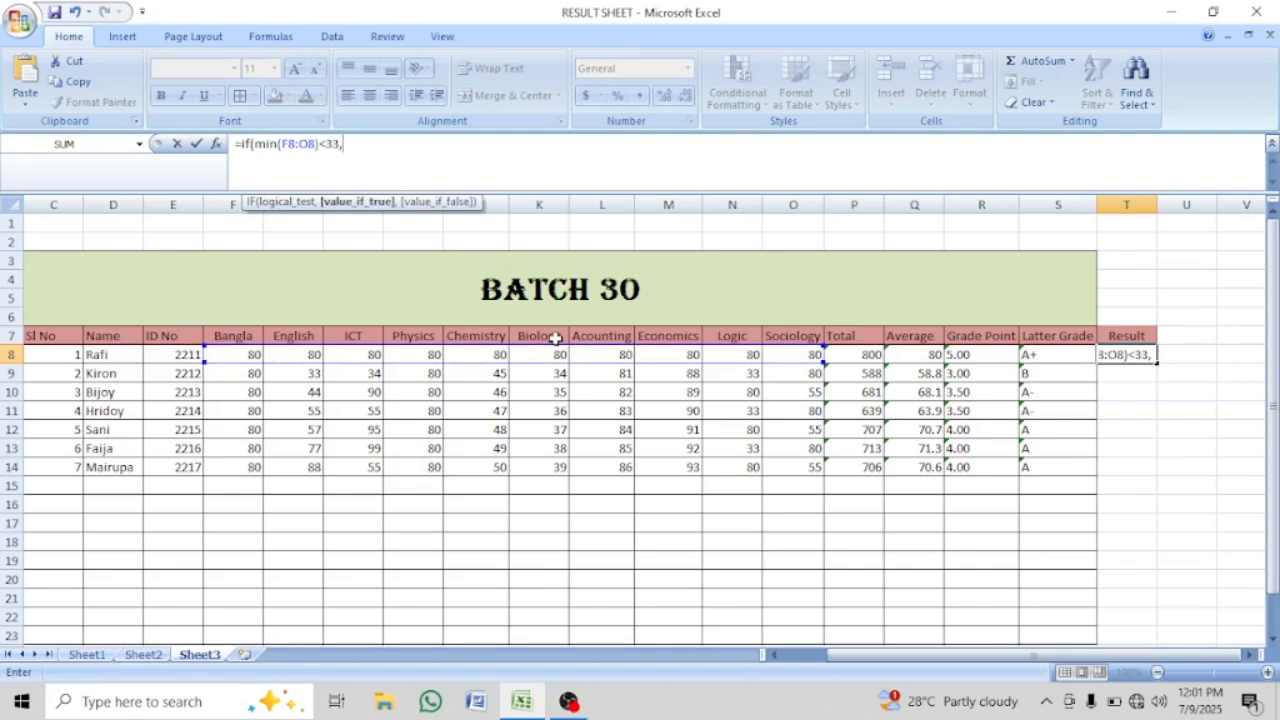
Complete the T8 formula with "FAIL" as the true value and "Pass" as the false value, and enter it
type("\"FAIL")
type(",")
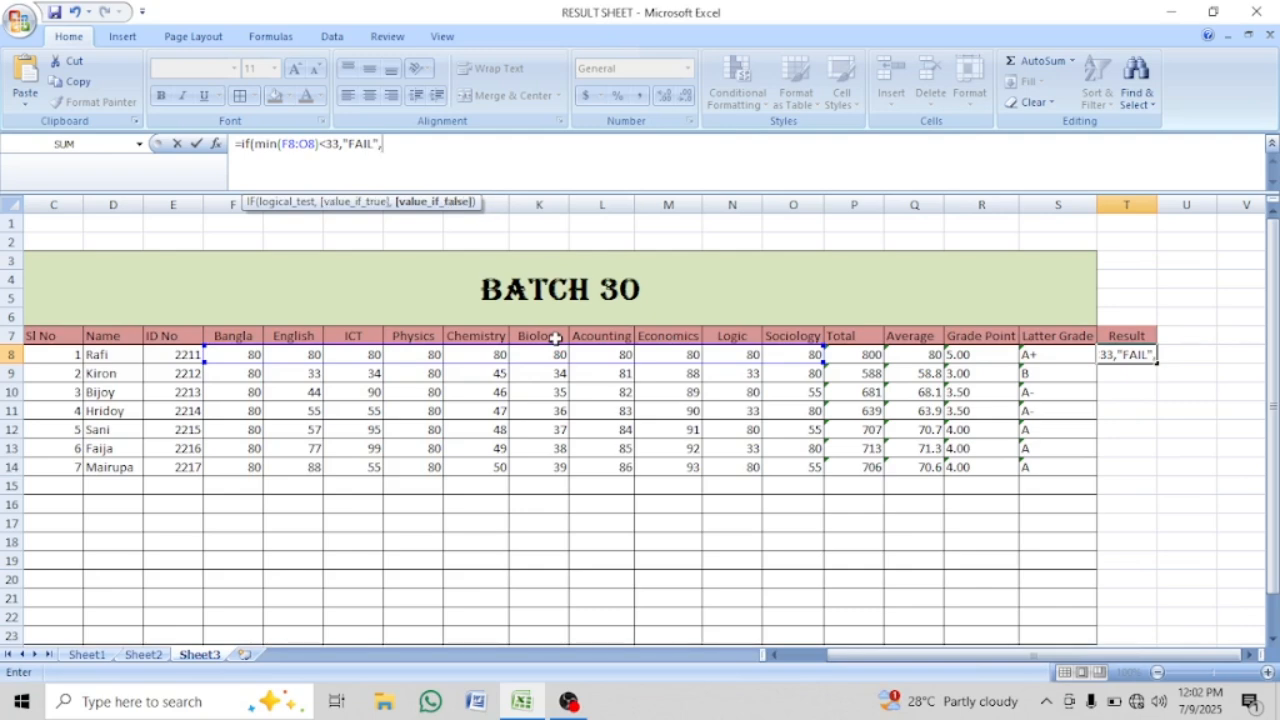
type("\"Pass\")")
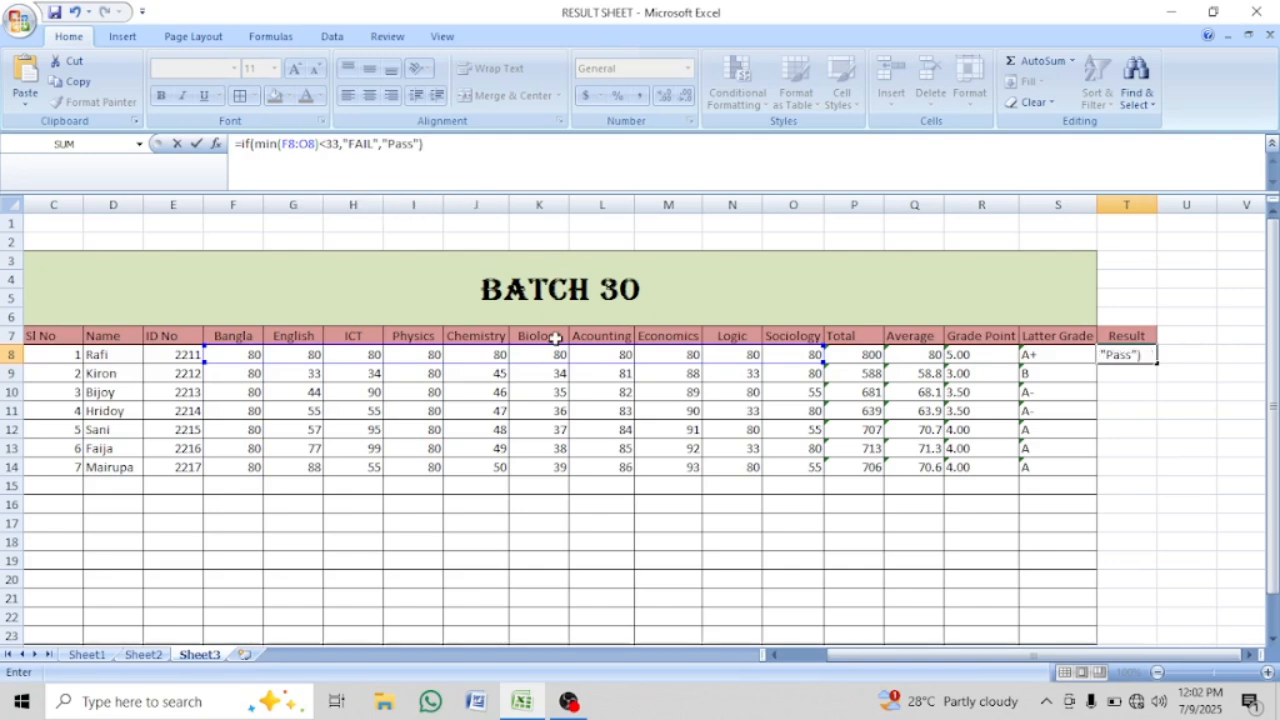
key("Return")
Fill the Result formula from T8 down to T14 for the remaining students
left_click(1125, 354)
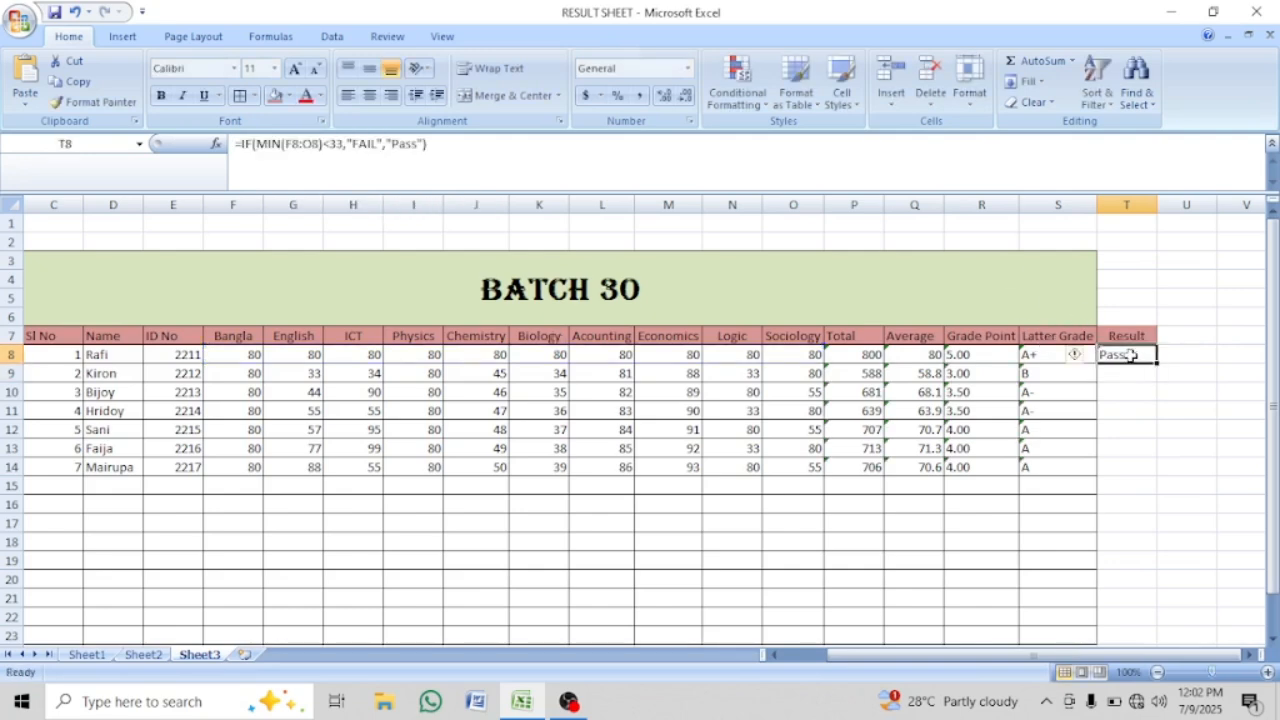
left_click_drag(1160, 363, 1154, 468)
left_click(1127, 448)
left_click(980, 574)
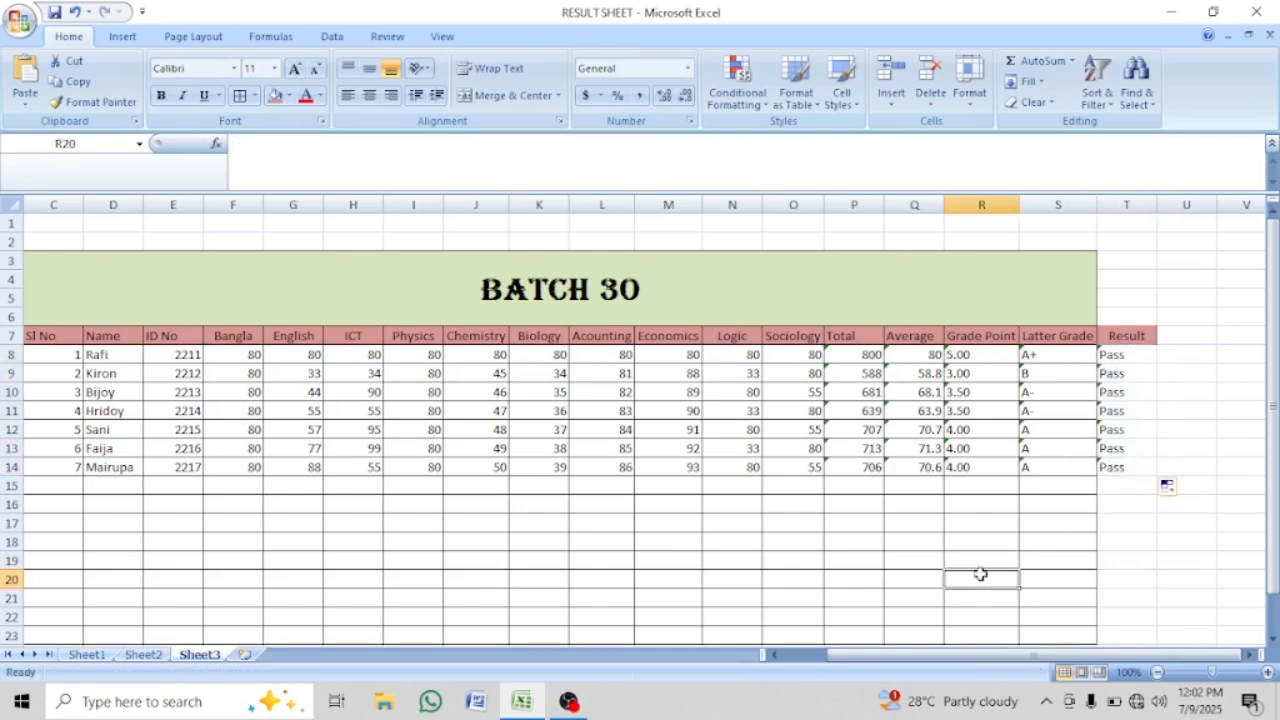